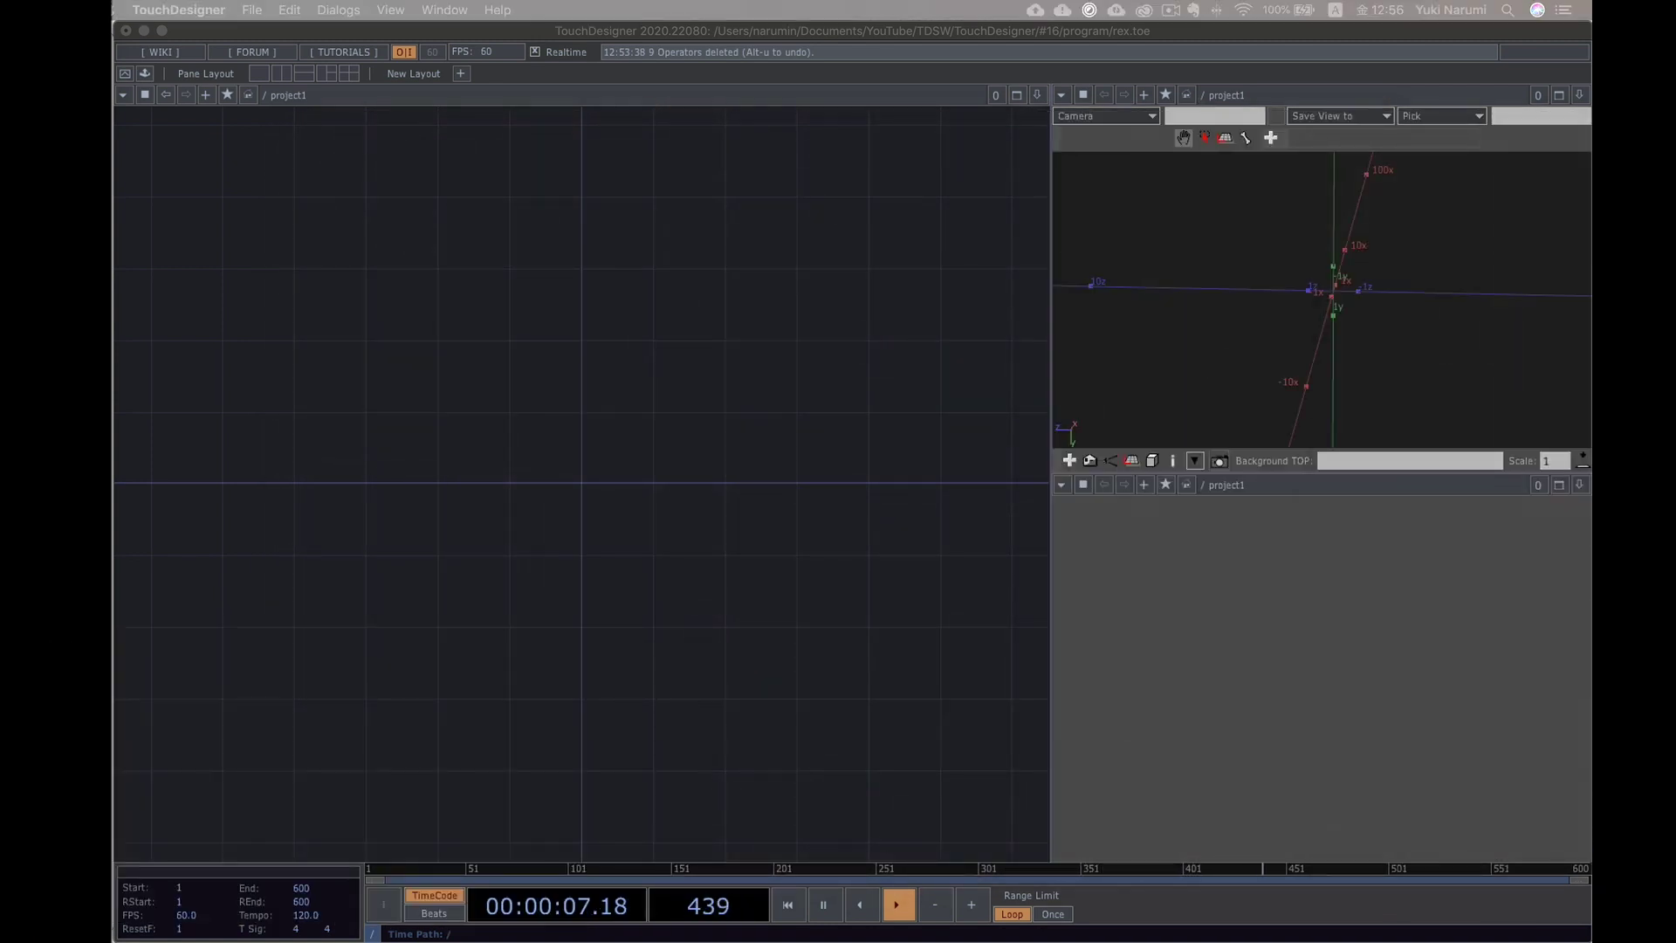
- Add an Object CHOP to the project network
{"action": "left_click", "coordinate": [568, 329]}
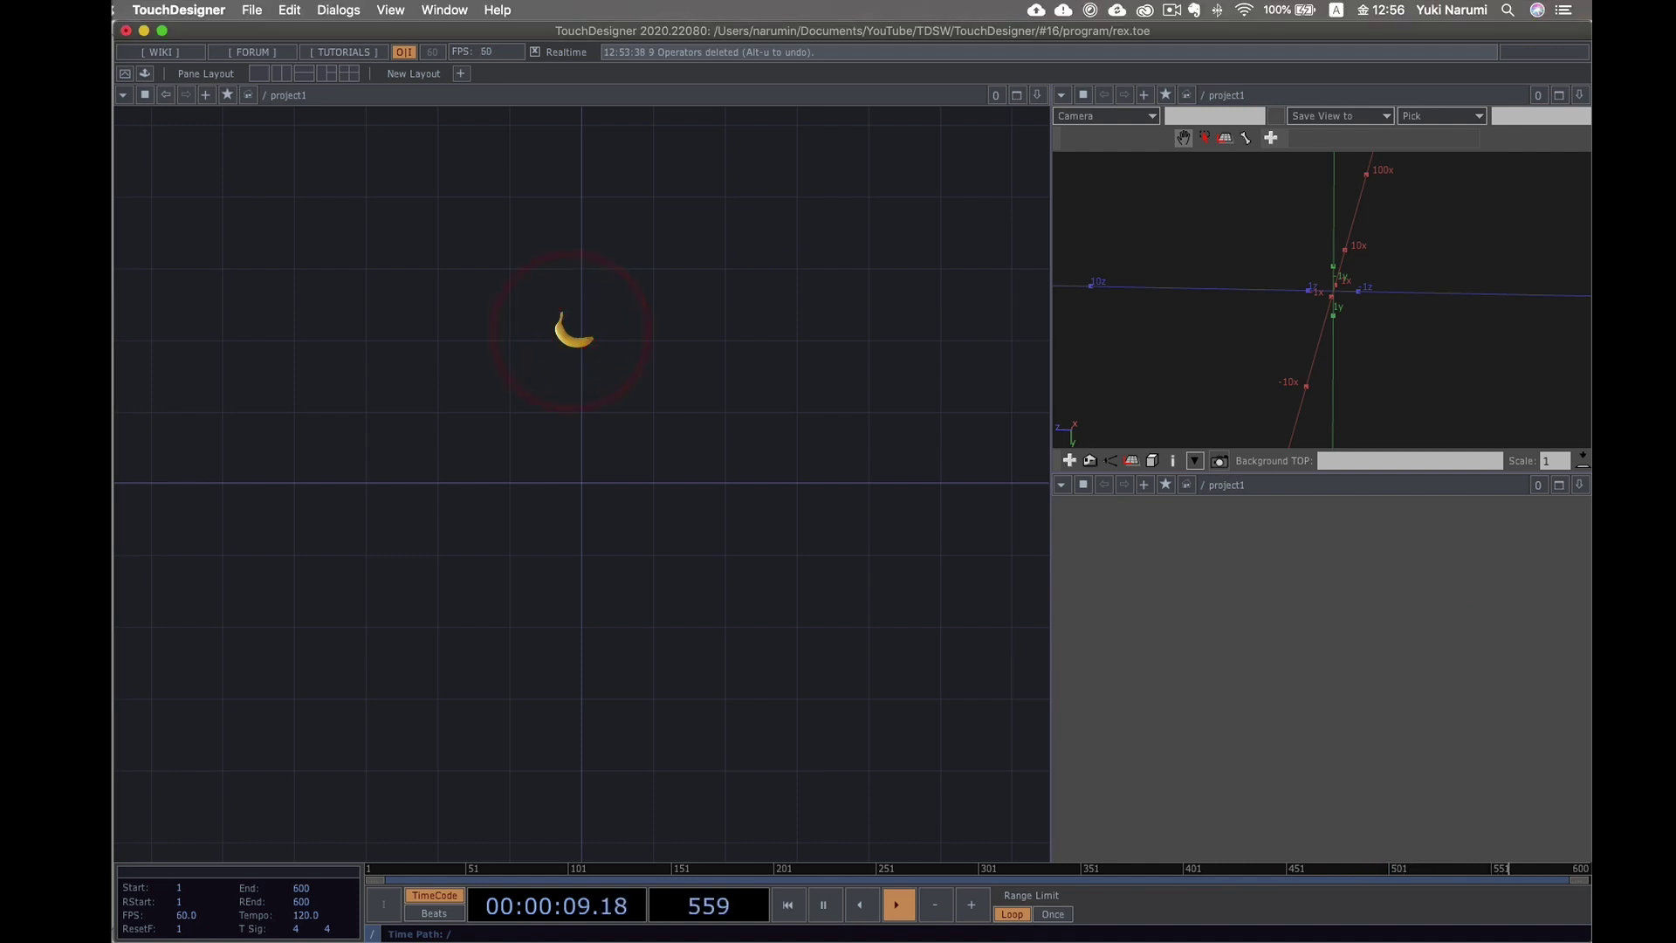
{"action": "key", "text": "Tab"}
{"action": "key", "text": "Tab"}
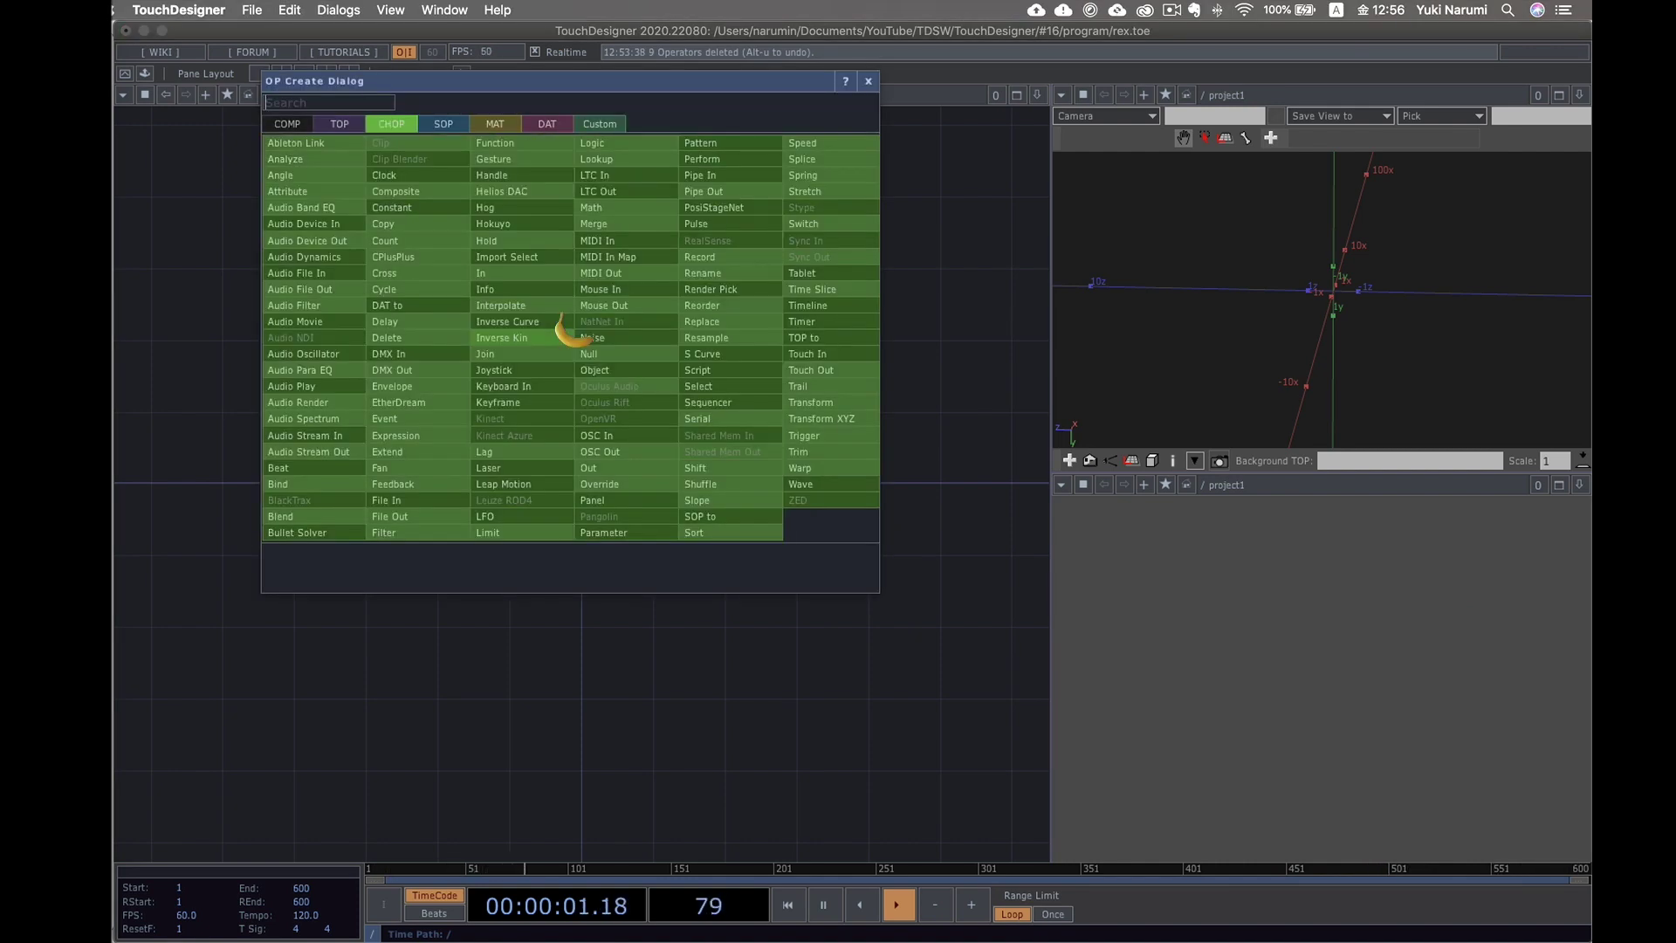
{"action": "type", "text": "objec"}
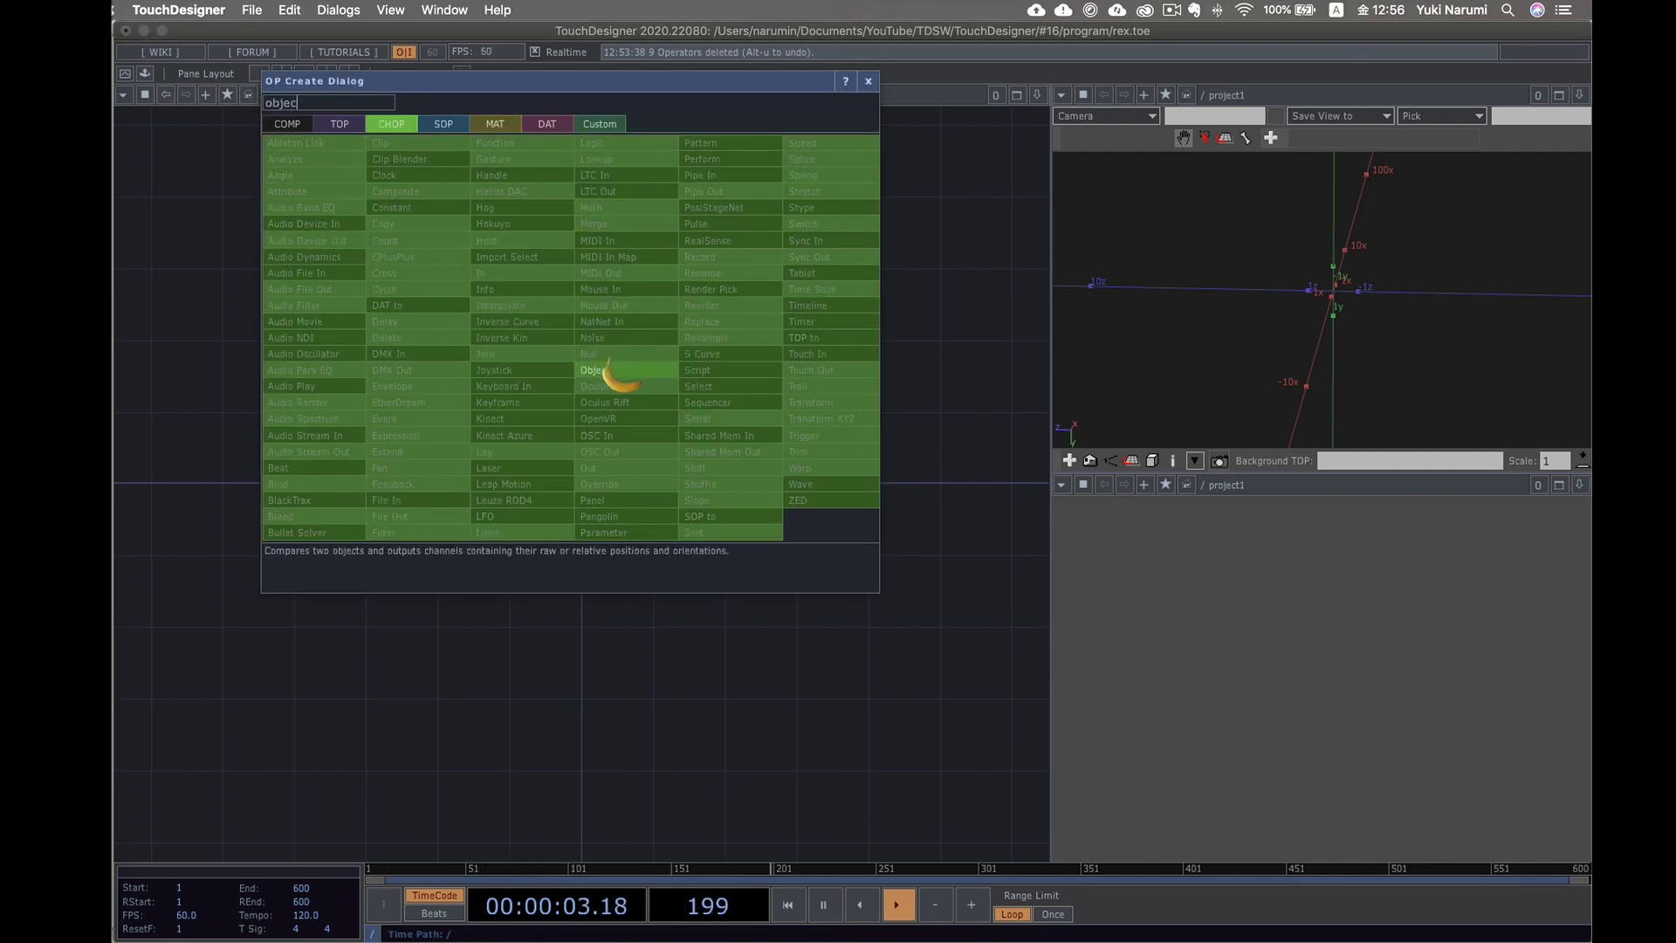
{"action": "left_click", "coordinate": [611, 374]}
{"action": "left_click", "coordinate": [513, 539]}
{"action": "scroll", "coordinate": [527, 542], "scroll_direction": "up", "scroll_amount": 5}
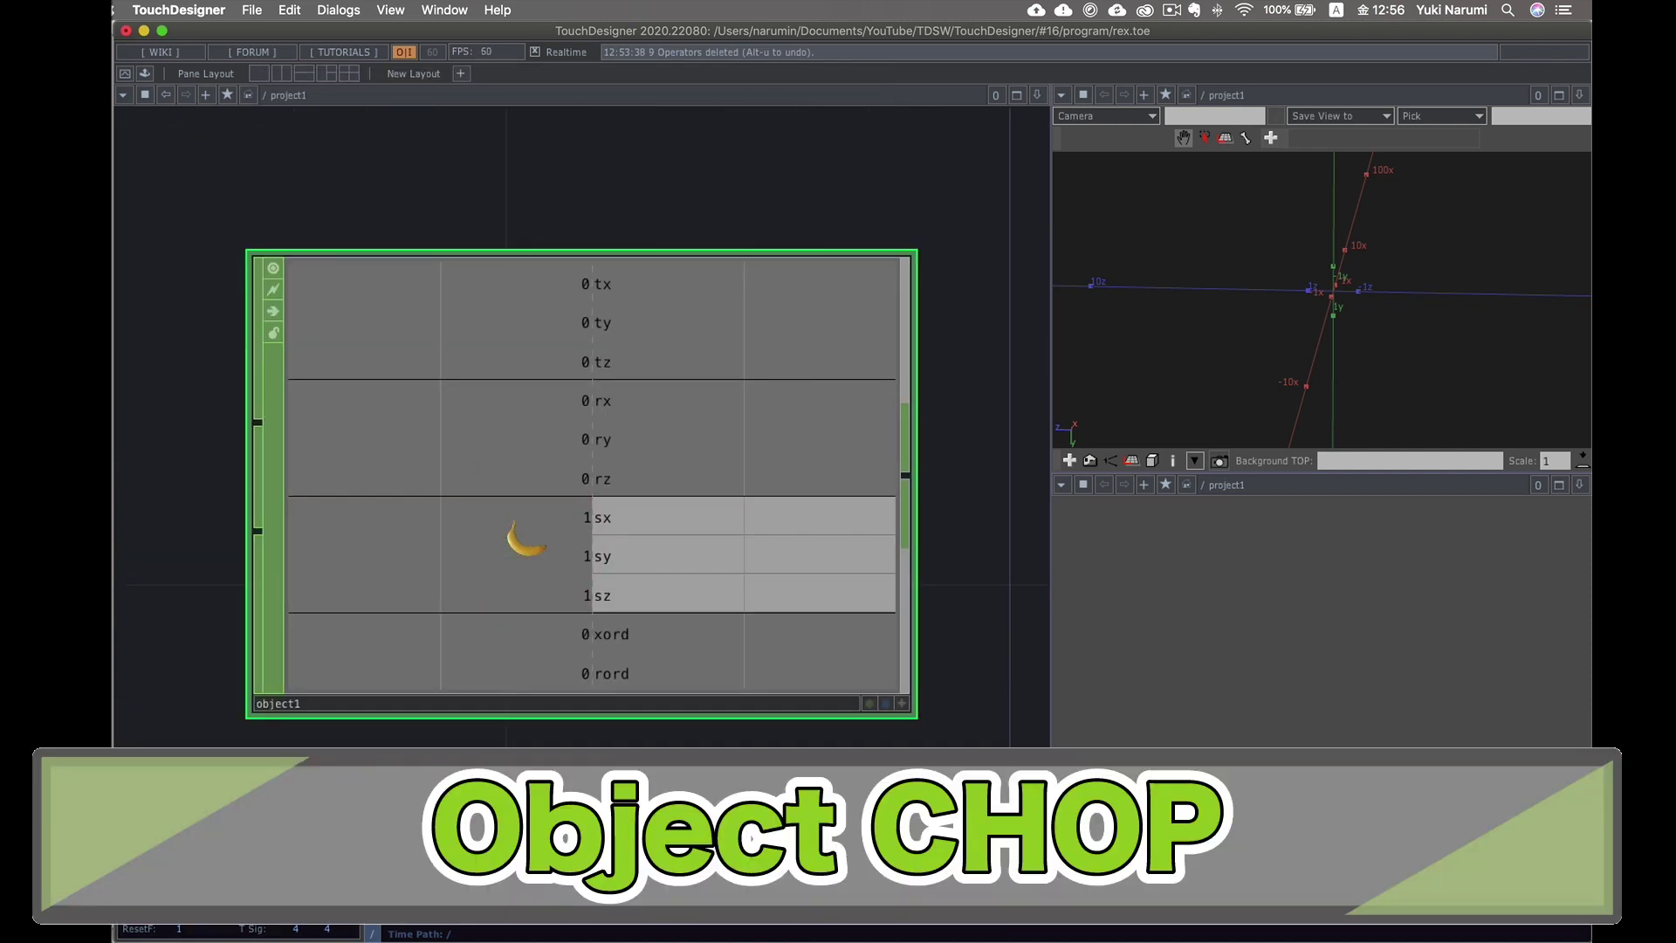
{"action": "scroll", "coordinate": [526, 541], "scroll_direction": "down", "scroll_amount": 2}
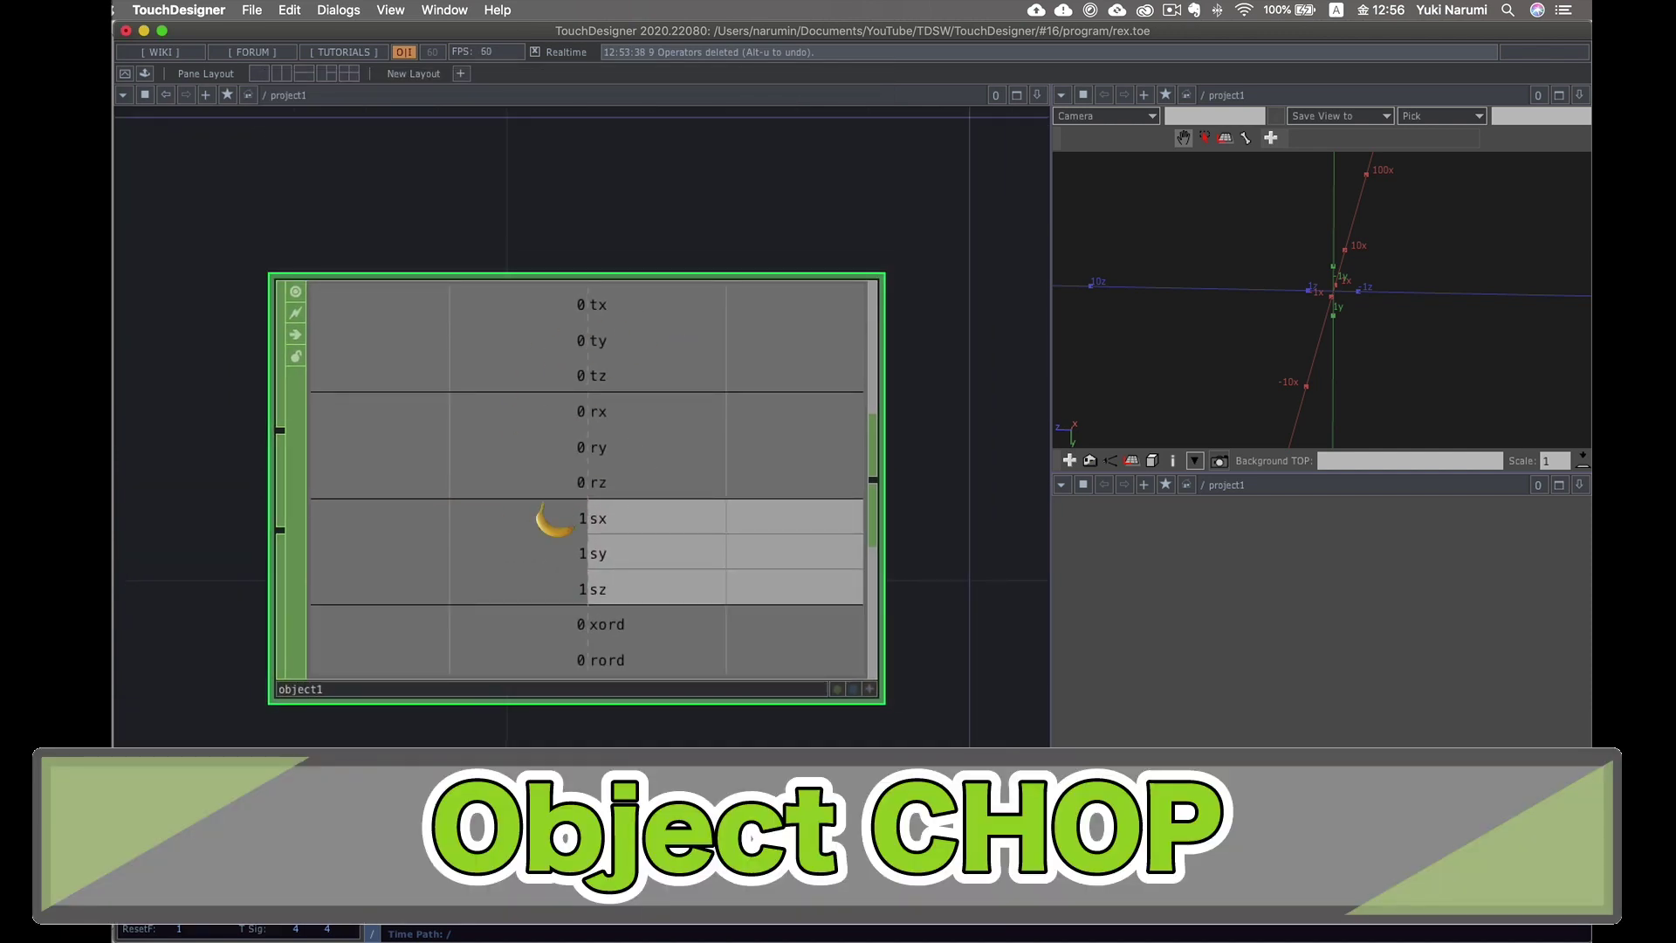
{"action": "scroll", "coordinate": [534, 456], "scroll_direction": "down", "scroll_amount": 1}
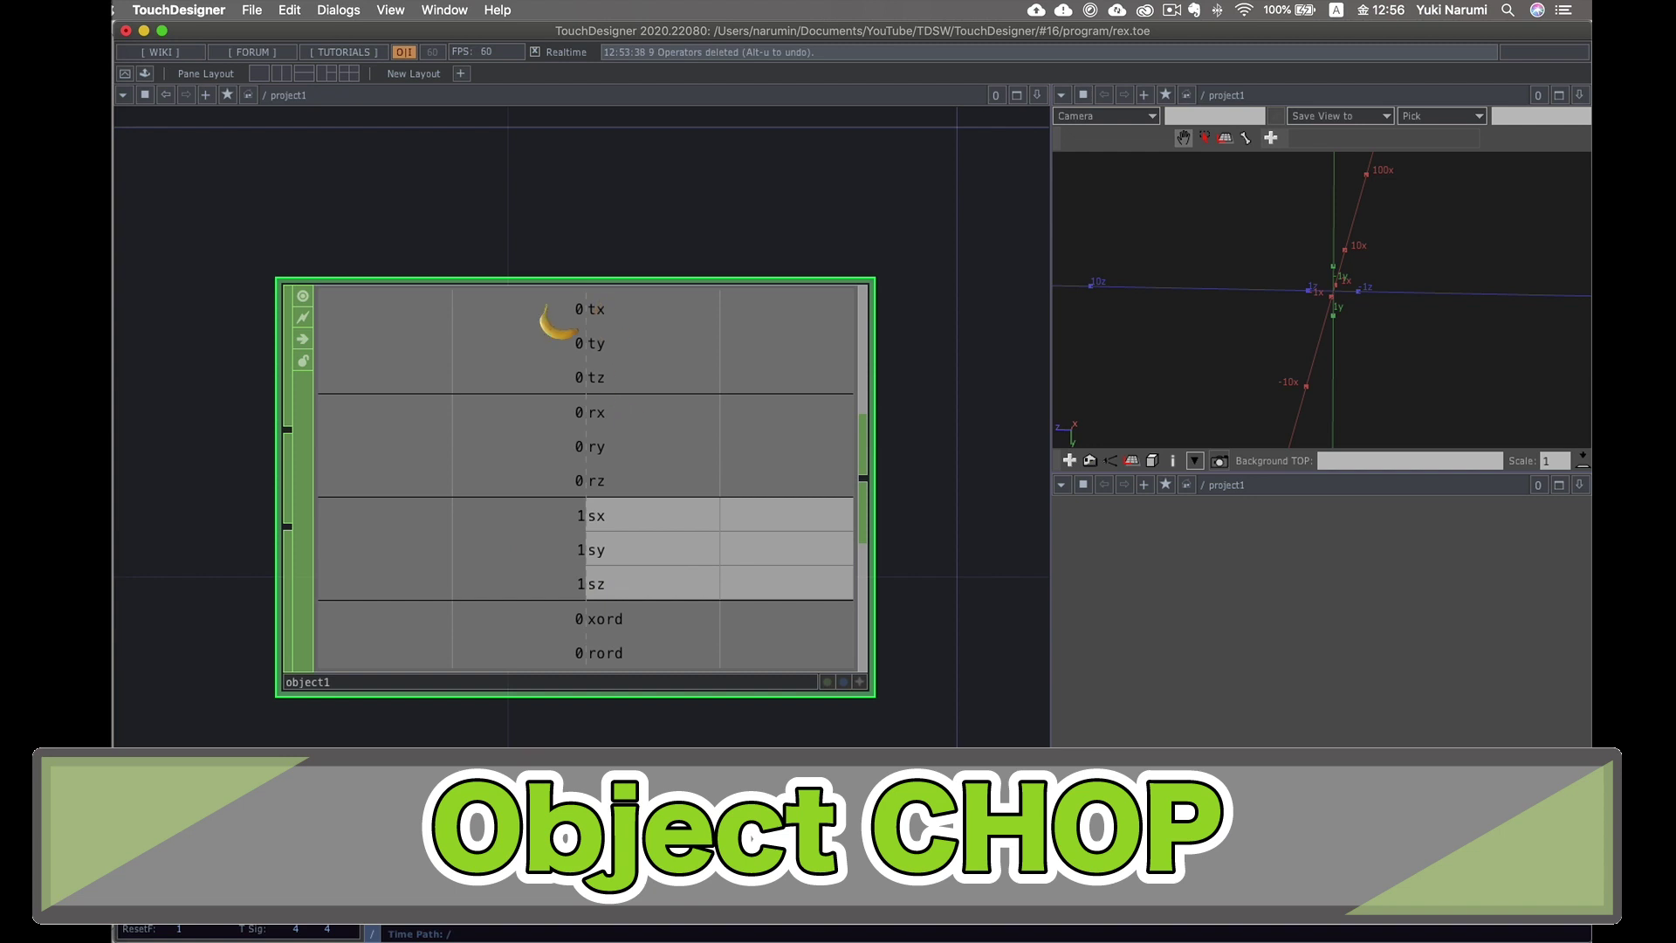
{"action": "scroll", "coordinate": [592, 419], "scroll_direction": "down", "scroll_amount": 3}
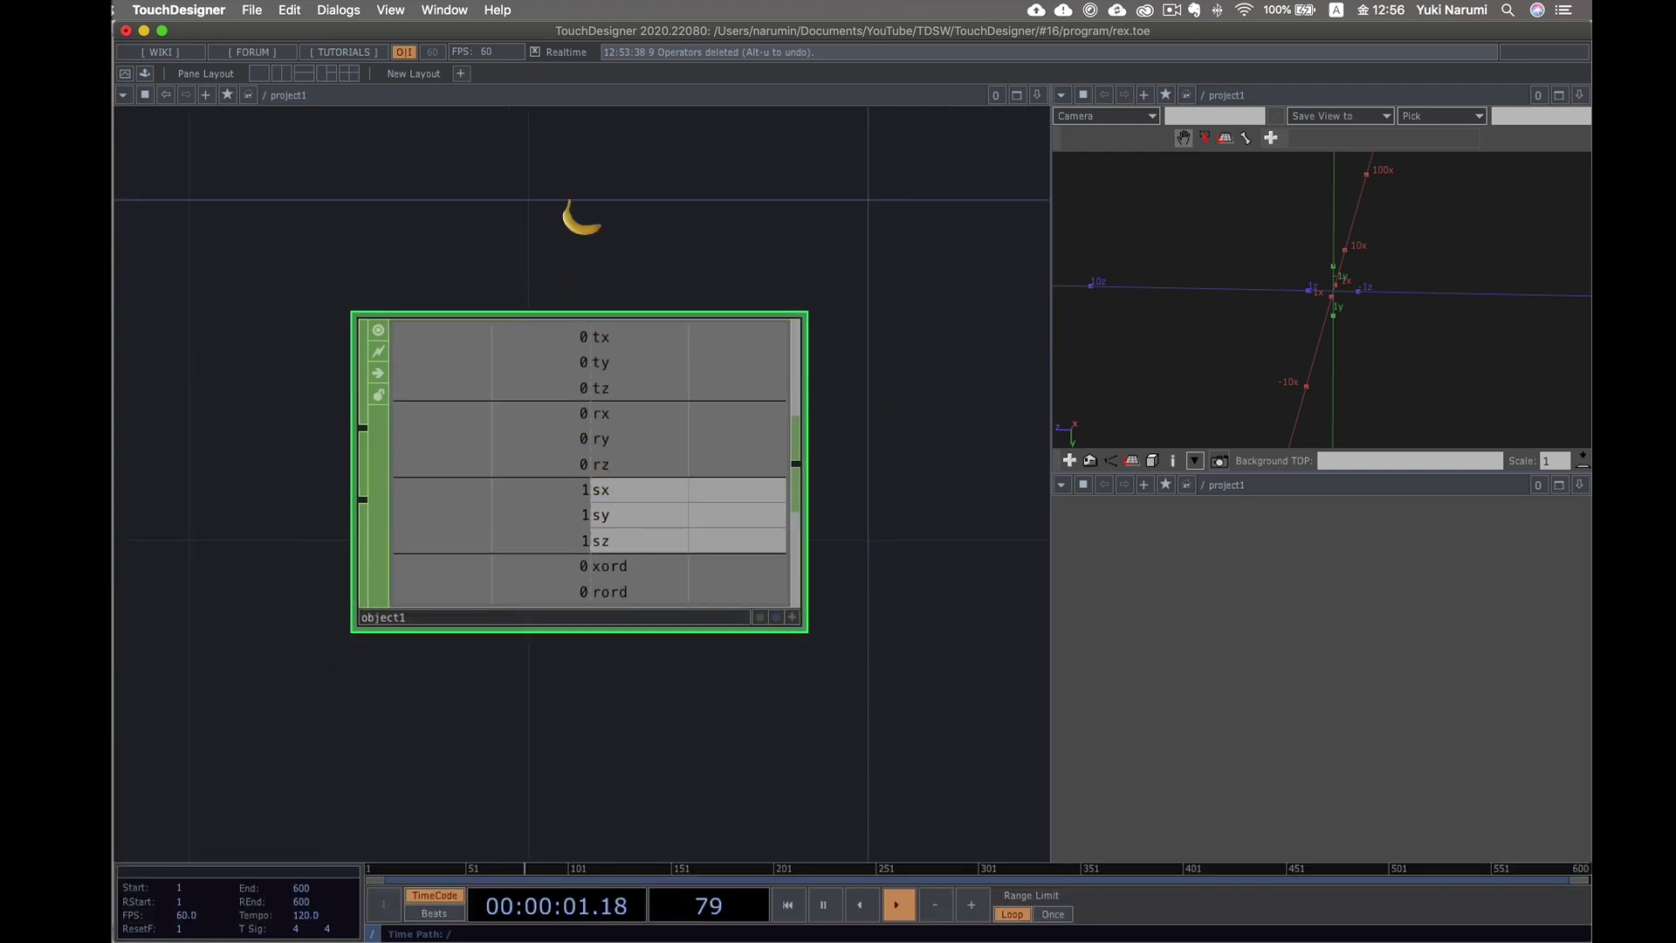
- Add a Geometry COMP above the Object CHOP, frame its default torus in the node viewer, and move the Object CHOP closer beneath it
{"action": "left_click_drag", "start_coordinate": [636, 207], "coordinate": [604, 408]}
{"action": "scroll", "coordinate": [636, 262], "scroll_direction": "down", "scroll_amount": 3}
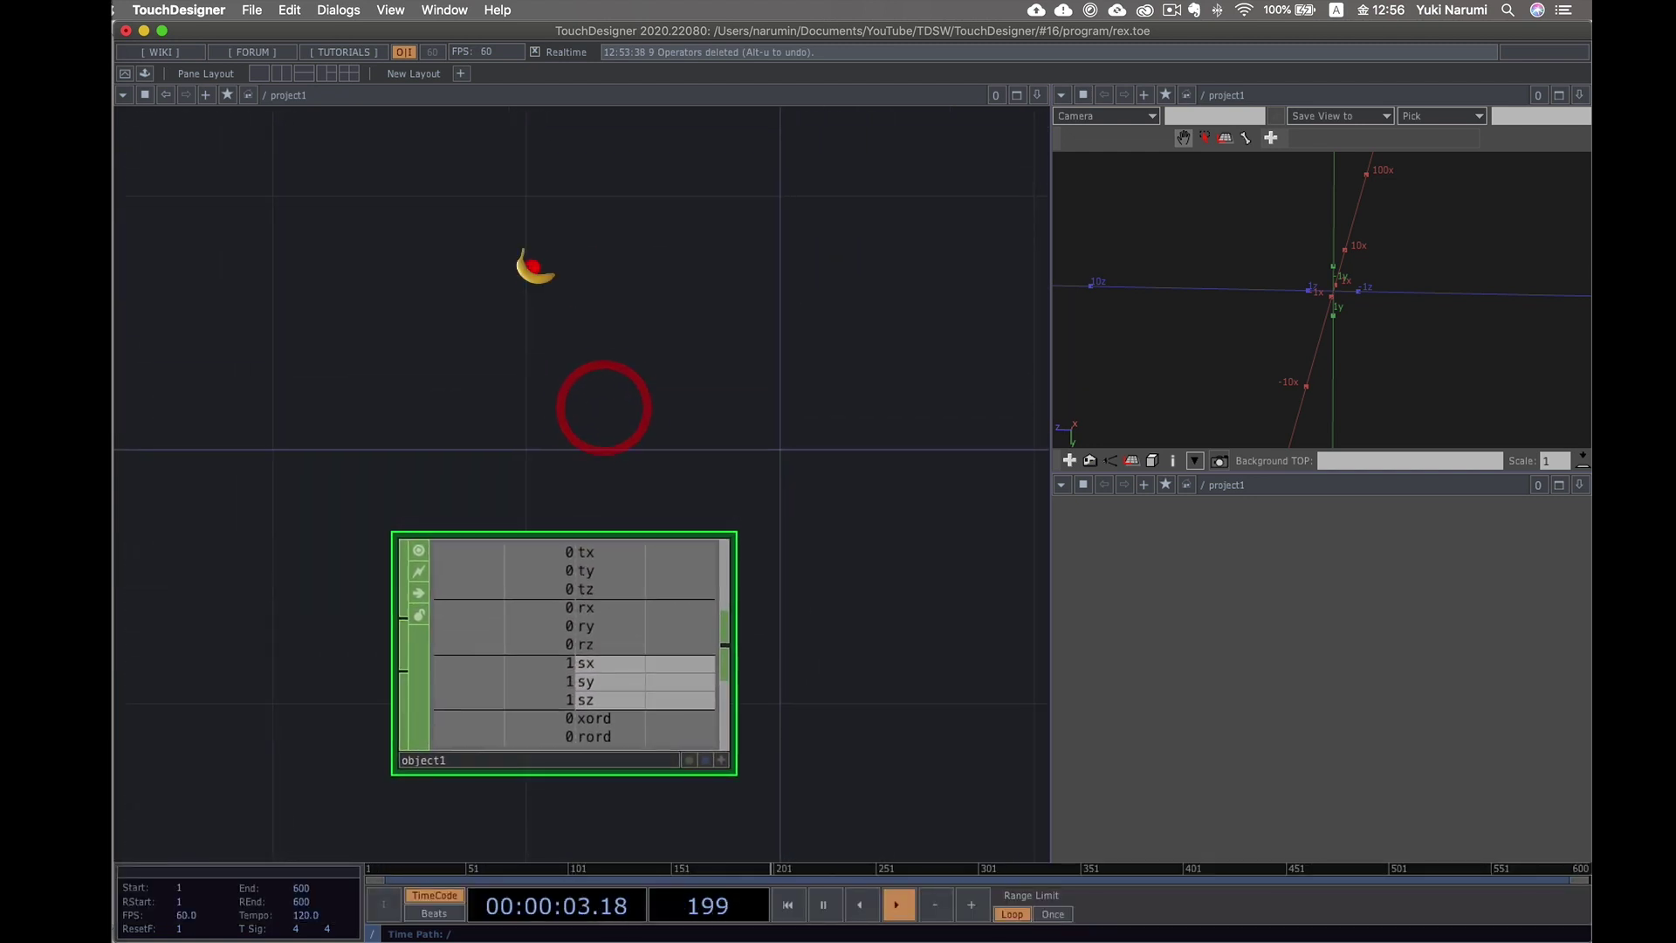
{"action": "double_click", "coordinate": [534, 266]}
{"action": "type", "text": "ge"}
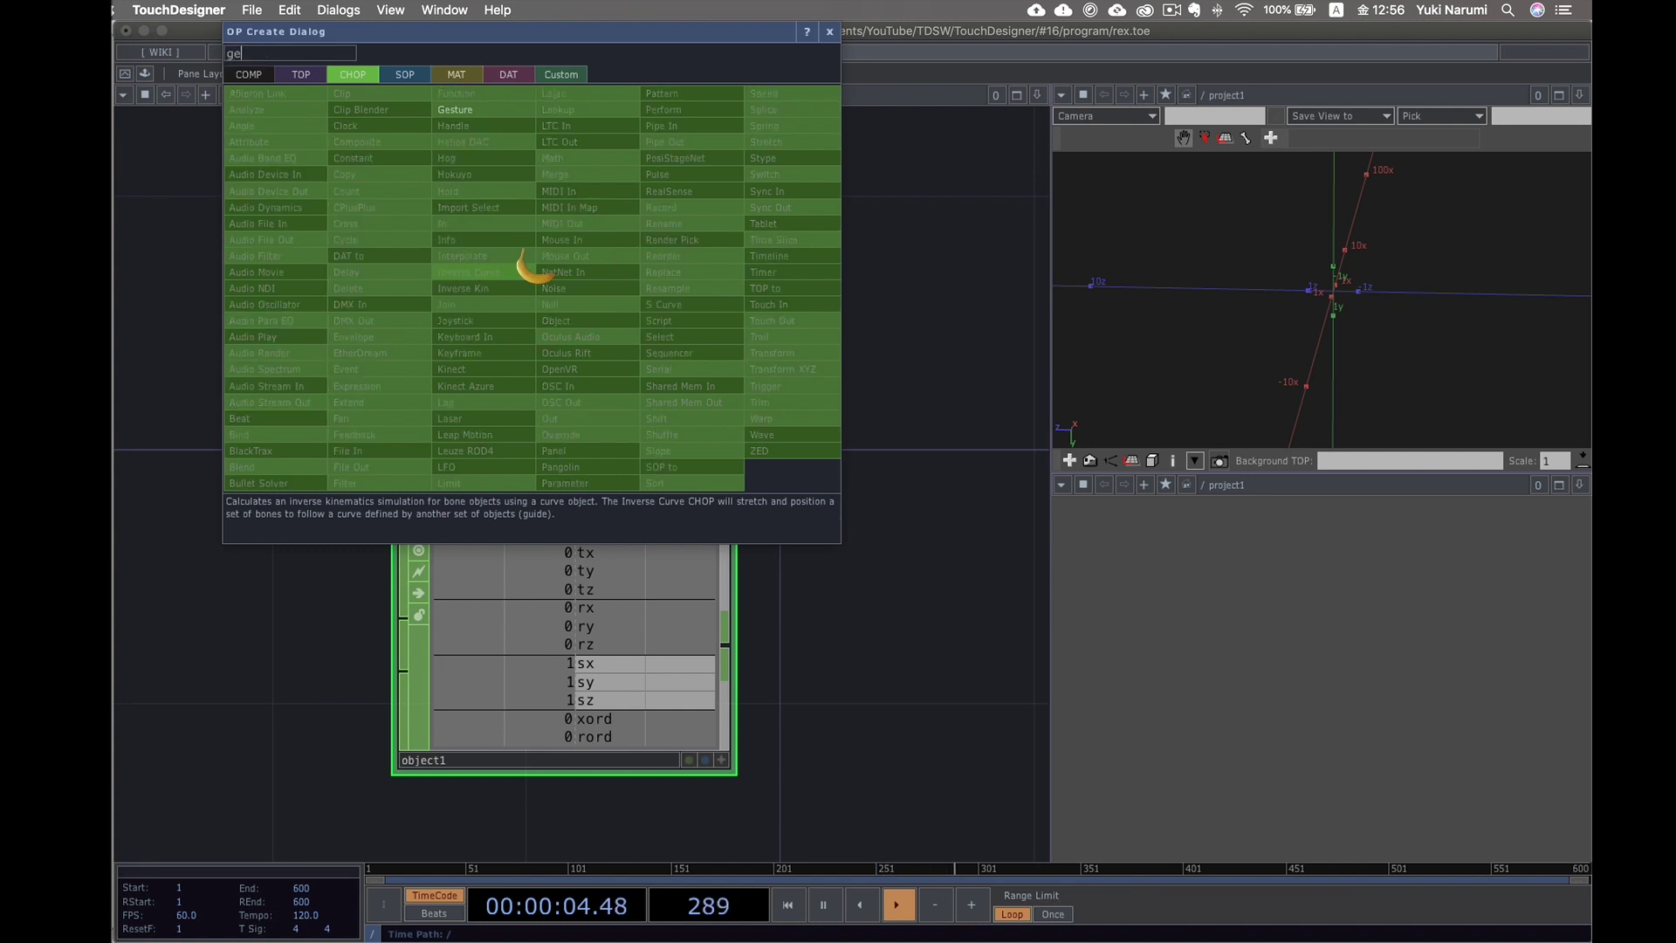
{"action": "left_click", "coordinate": [249, 74]}
{"action": "left_click", "coordinate": [308, 224]}
{"action": "left_click", "coordinate": [377, 240]}
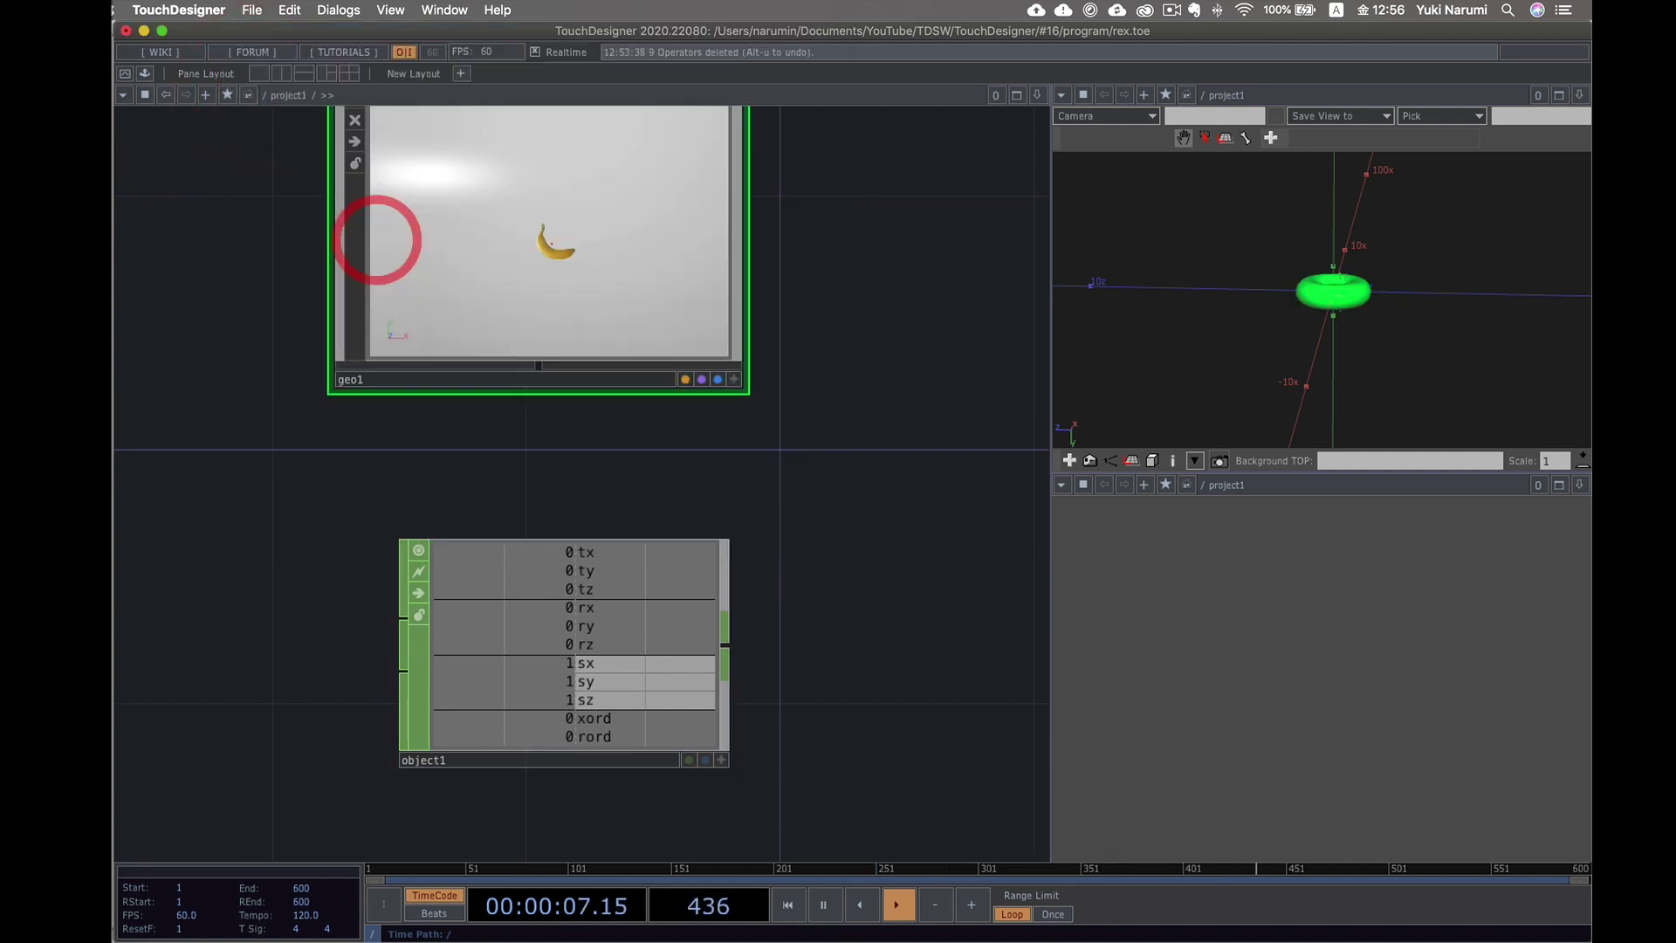
{"action": "left_click", "coordinate": [552, 244]}
{"action": "left_click", "coordinate": [576, 259]}
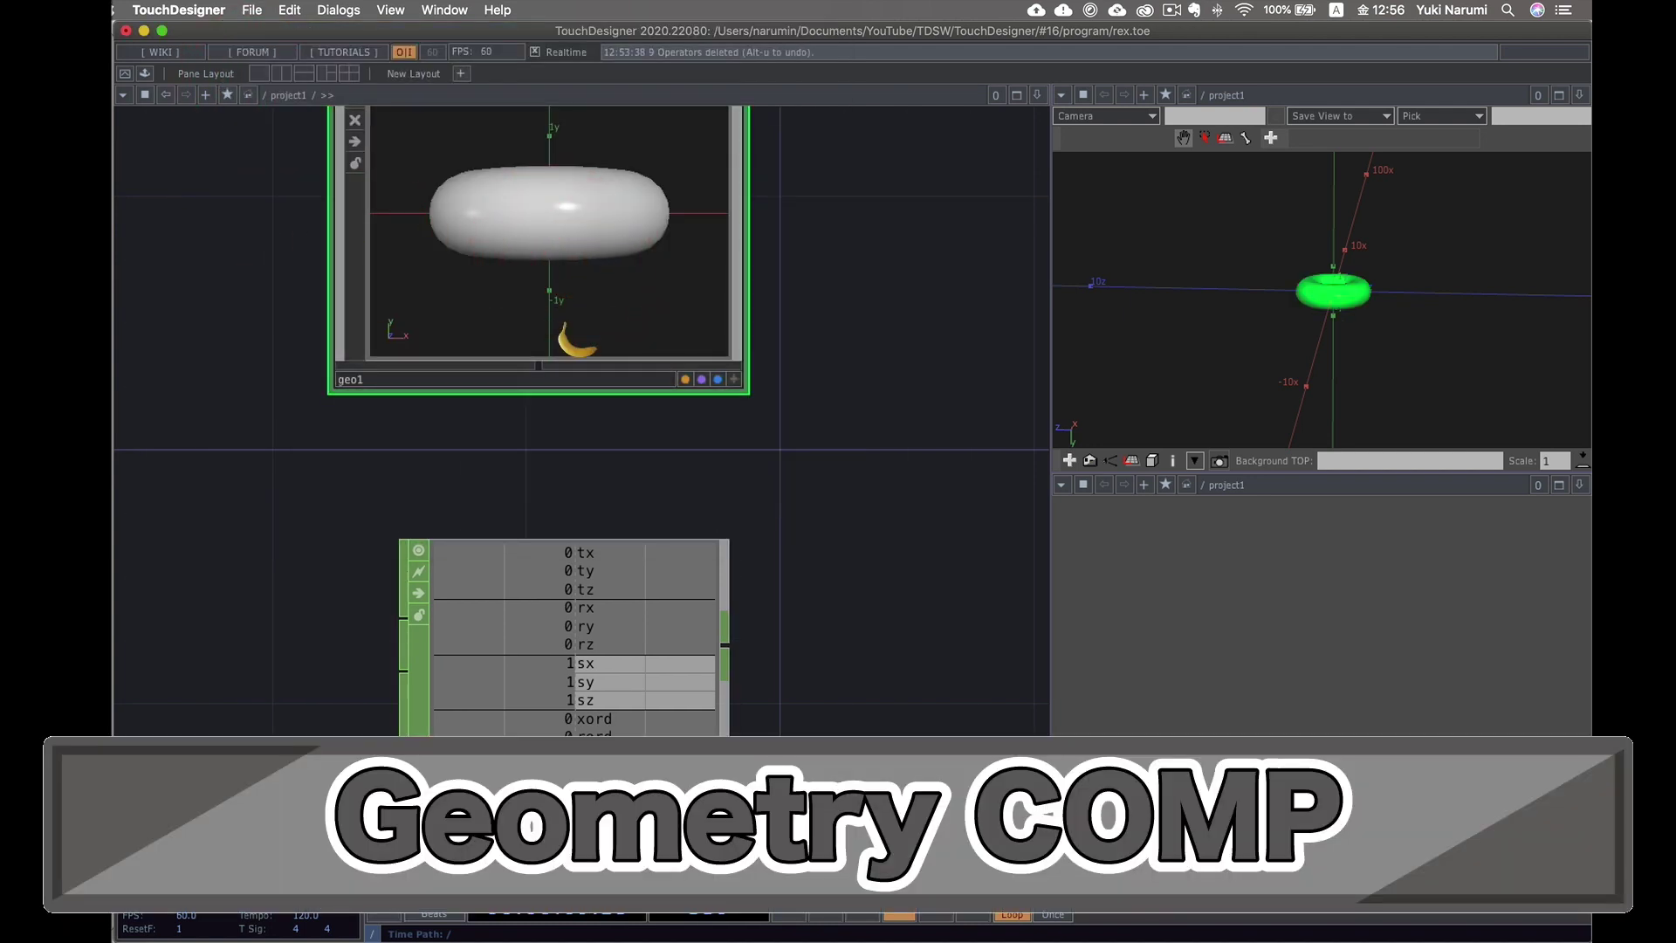
{"action": "left_click_drag", "start_coordinate": [894, 389], "coordinate": [898, 462]}
{"action": "left_click_drag", "start_coordinate": [558, 746], "coordinate": [552, 685]}
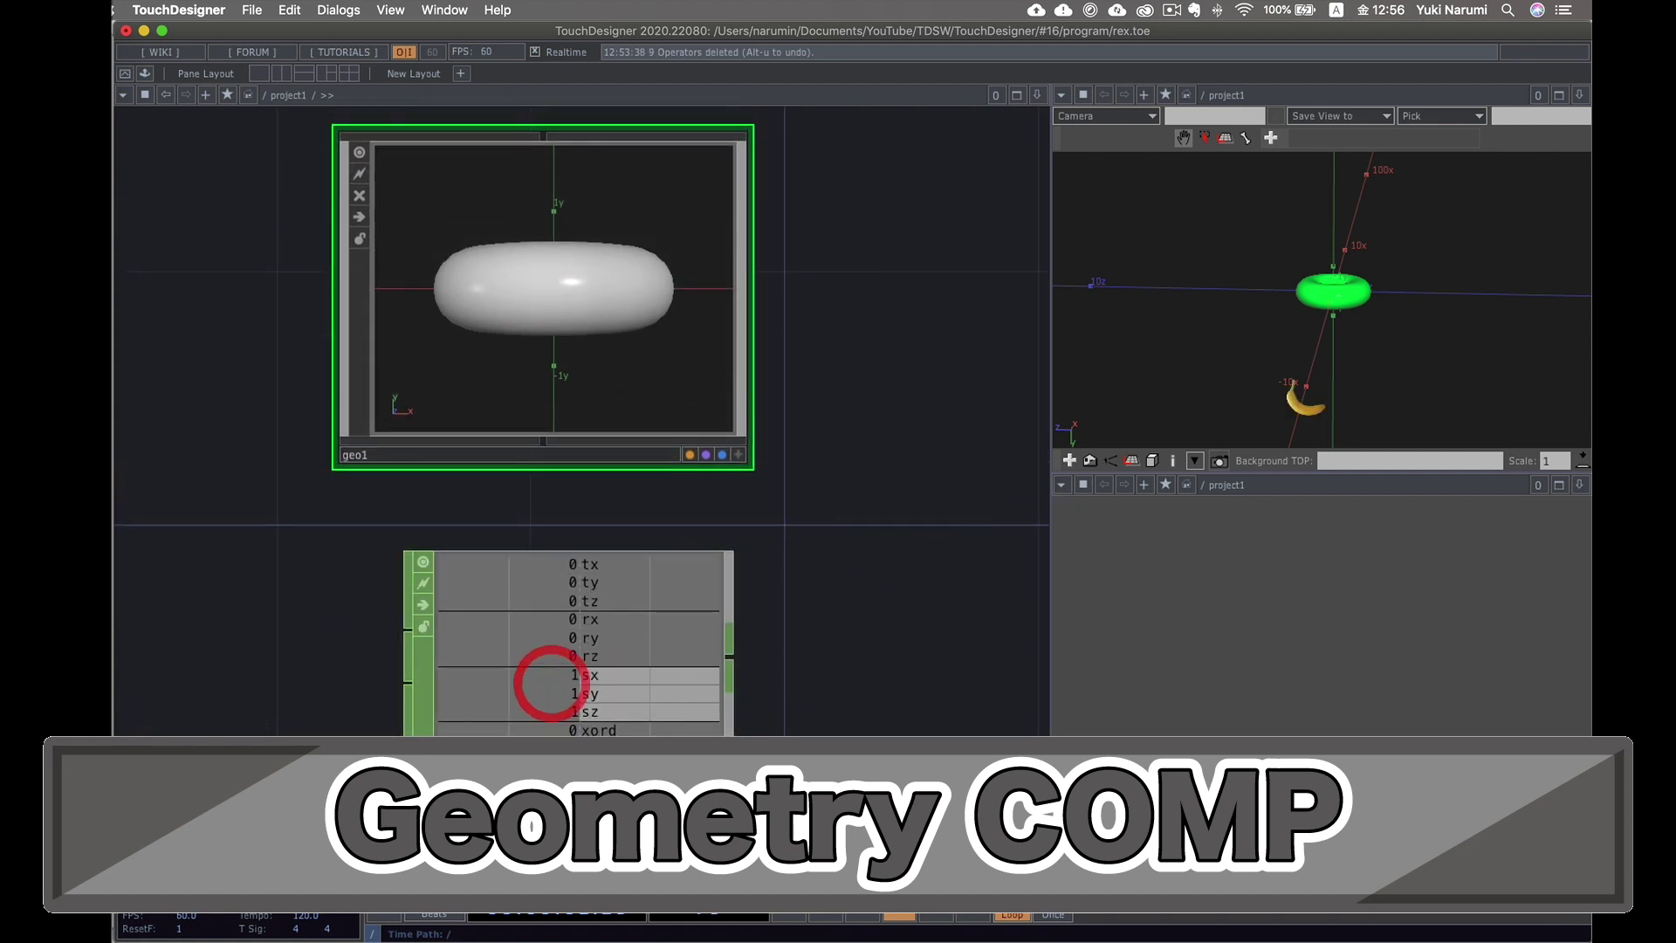
- Examine the torus from an oblique angle in both the scene view and the Geometry COMP's own viewer
{"action": "left_click_drag", "start_coordinate": [1305, 399], "coordinate": [1352, 331]}
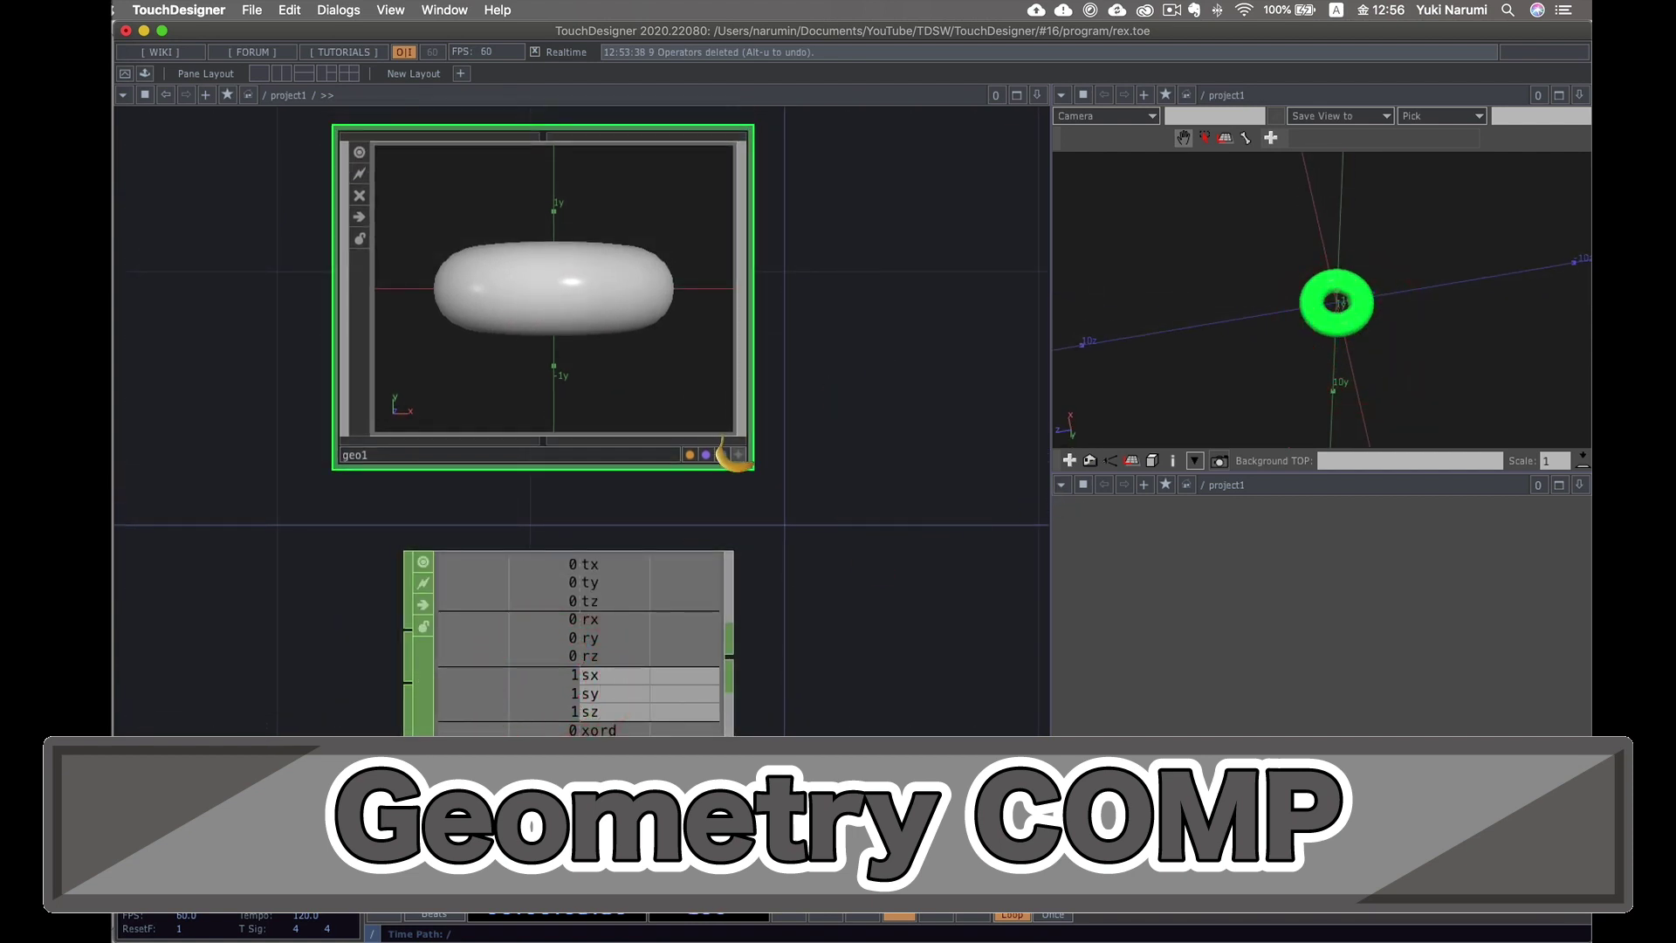
{"action": "left_click_drag", "start_coordinate": [732, 452], "coordinate": [629, 420]}
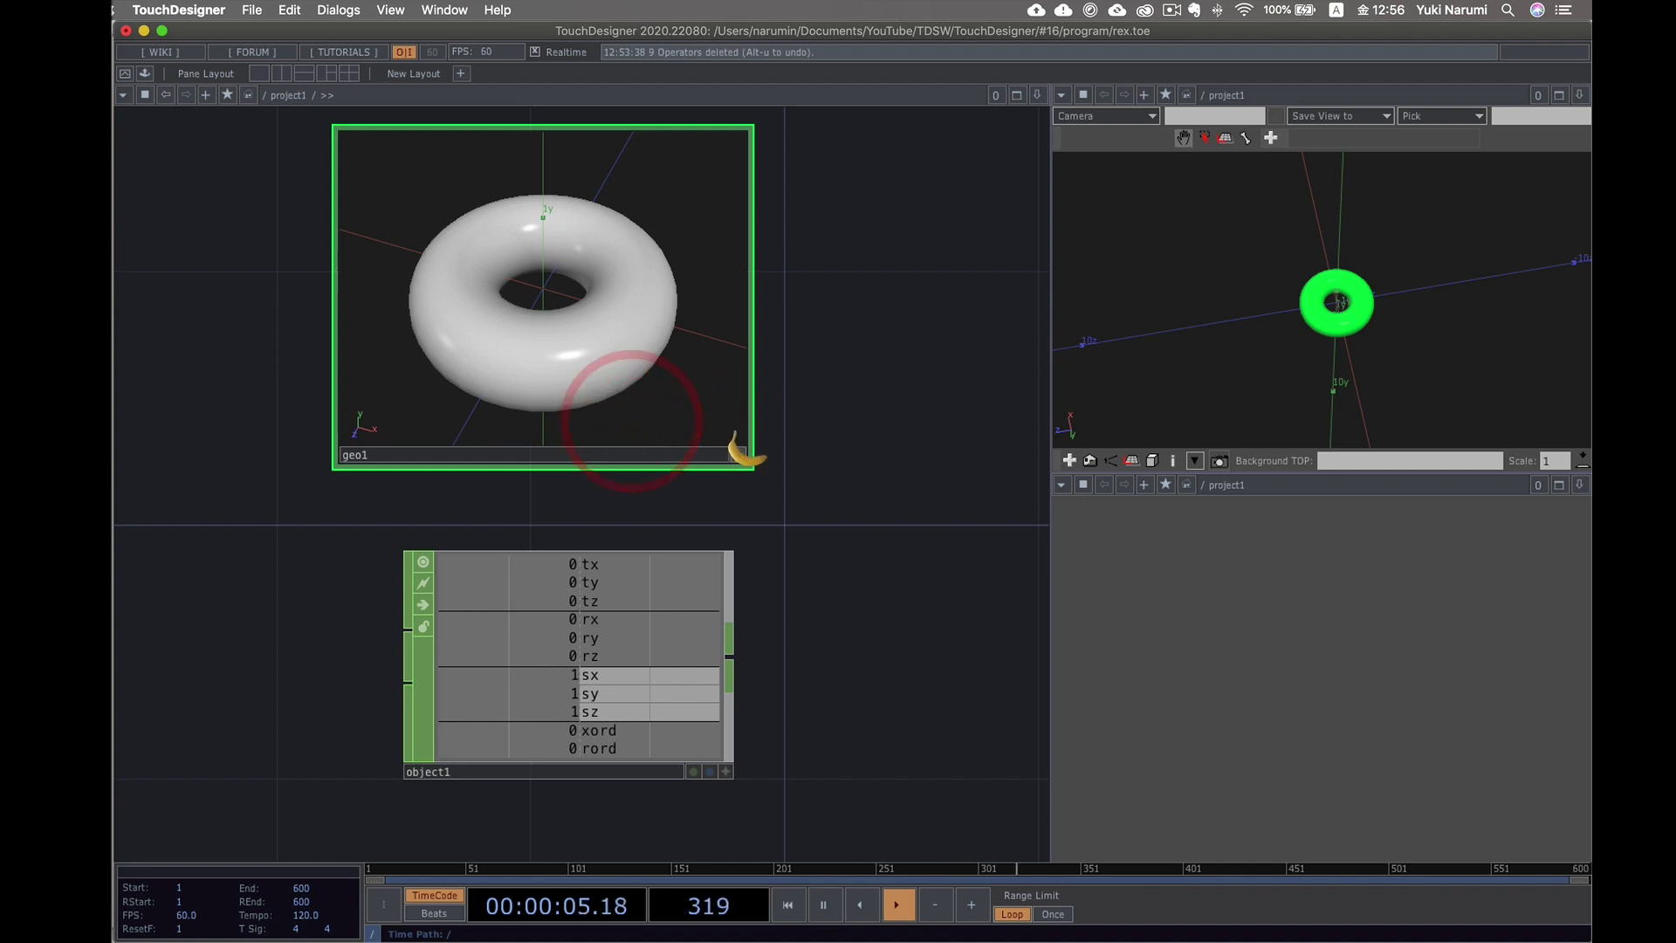
{"action": "left_click", "coordinate": [737, 453]}
{"action": "scroll", "coordinate": [668, 389], "scroll_direction": "down", "scroll_amount": 2}
{"action": "left_click_drag", "start_coordinate": [861, 424], "coordinate": [732, 399]}
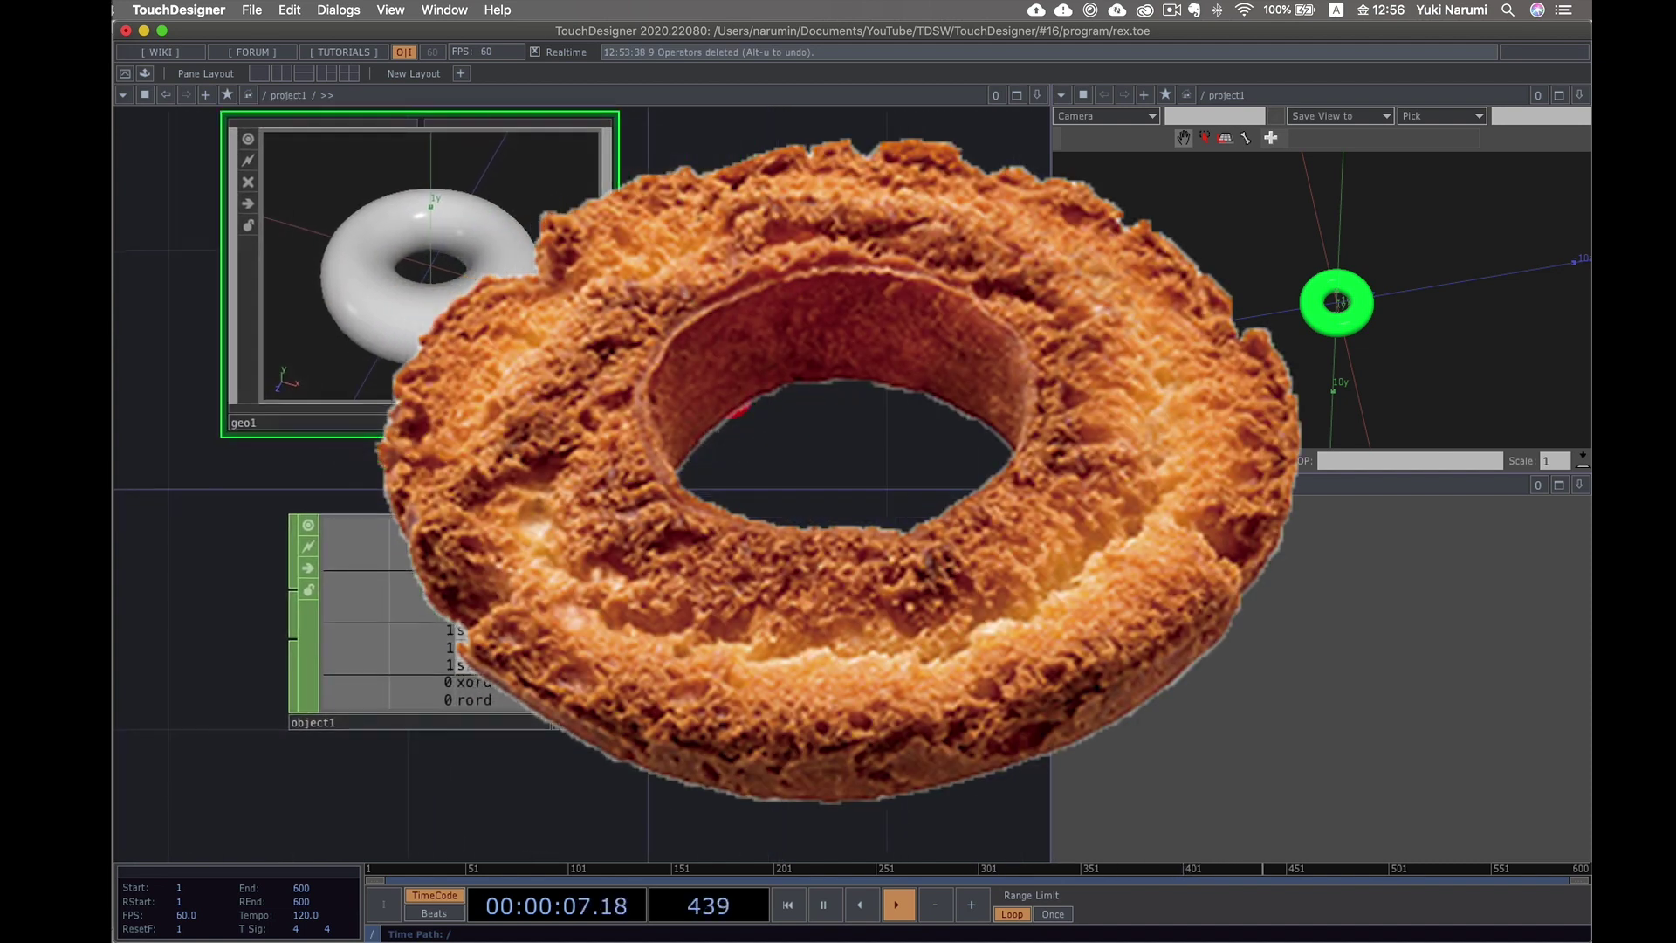
- Assign geo1 as the Object CHOP's Target Object and line the CHOP up beneath the Geometry COMP
{"action": "left_click", "coordinate": [386, 693]}
{"action": "key", "text": "p"}
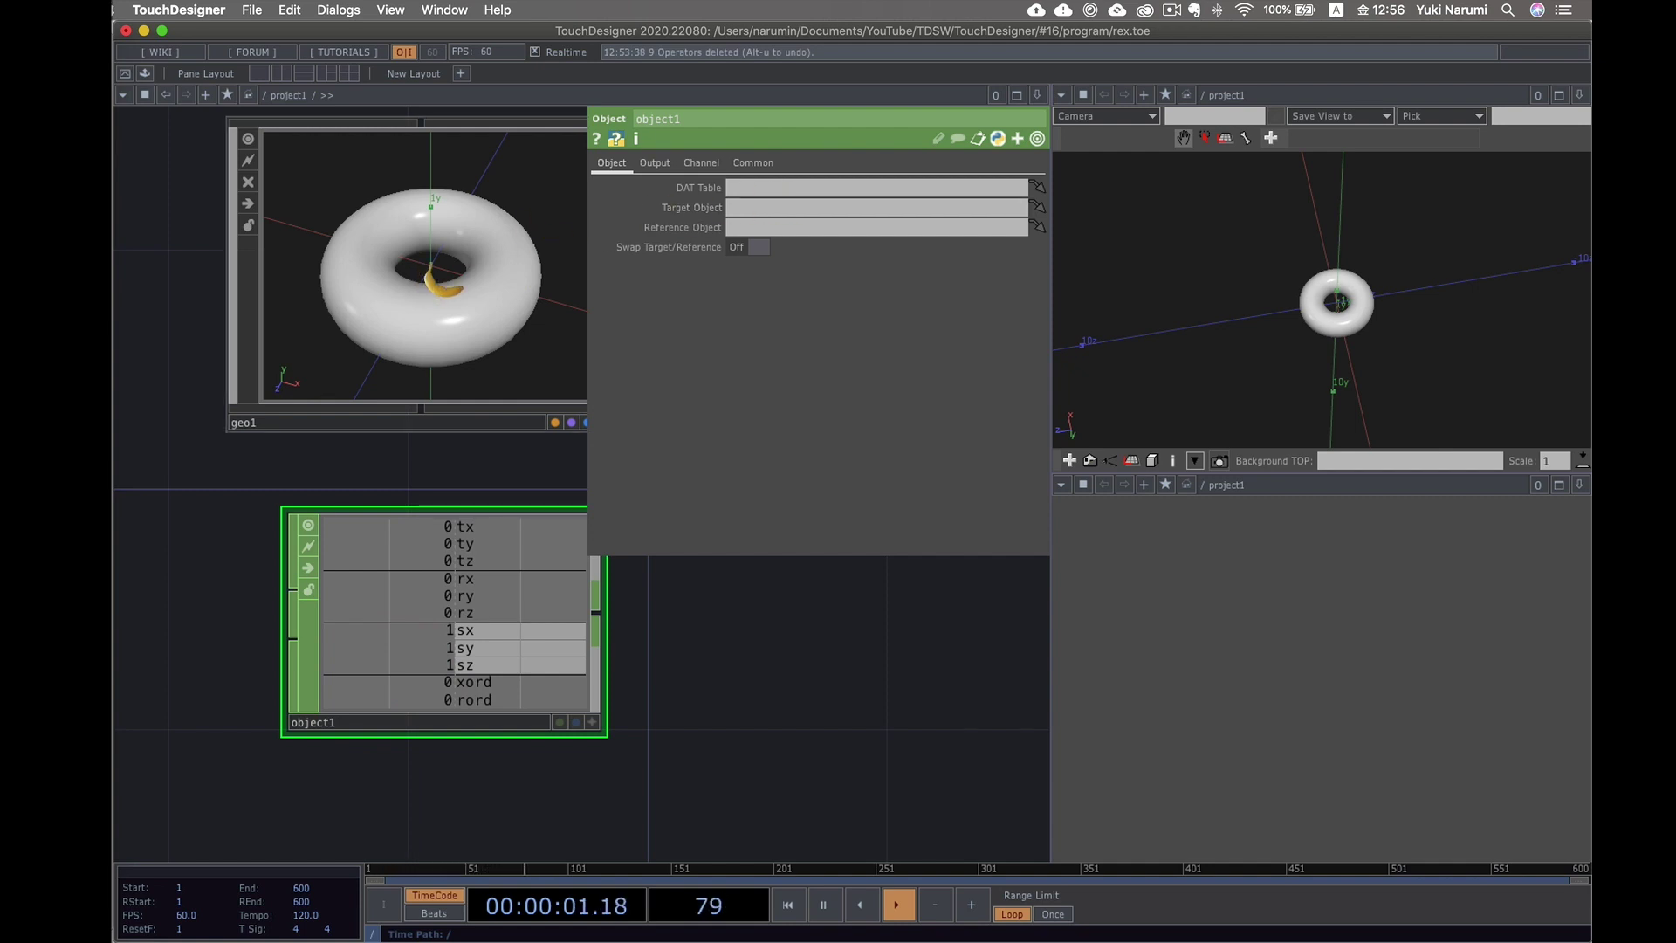
{"action": "left_click_drag", "start_coordinate": [437, 284], "coordinate": [742, 202]}
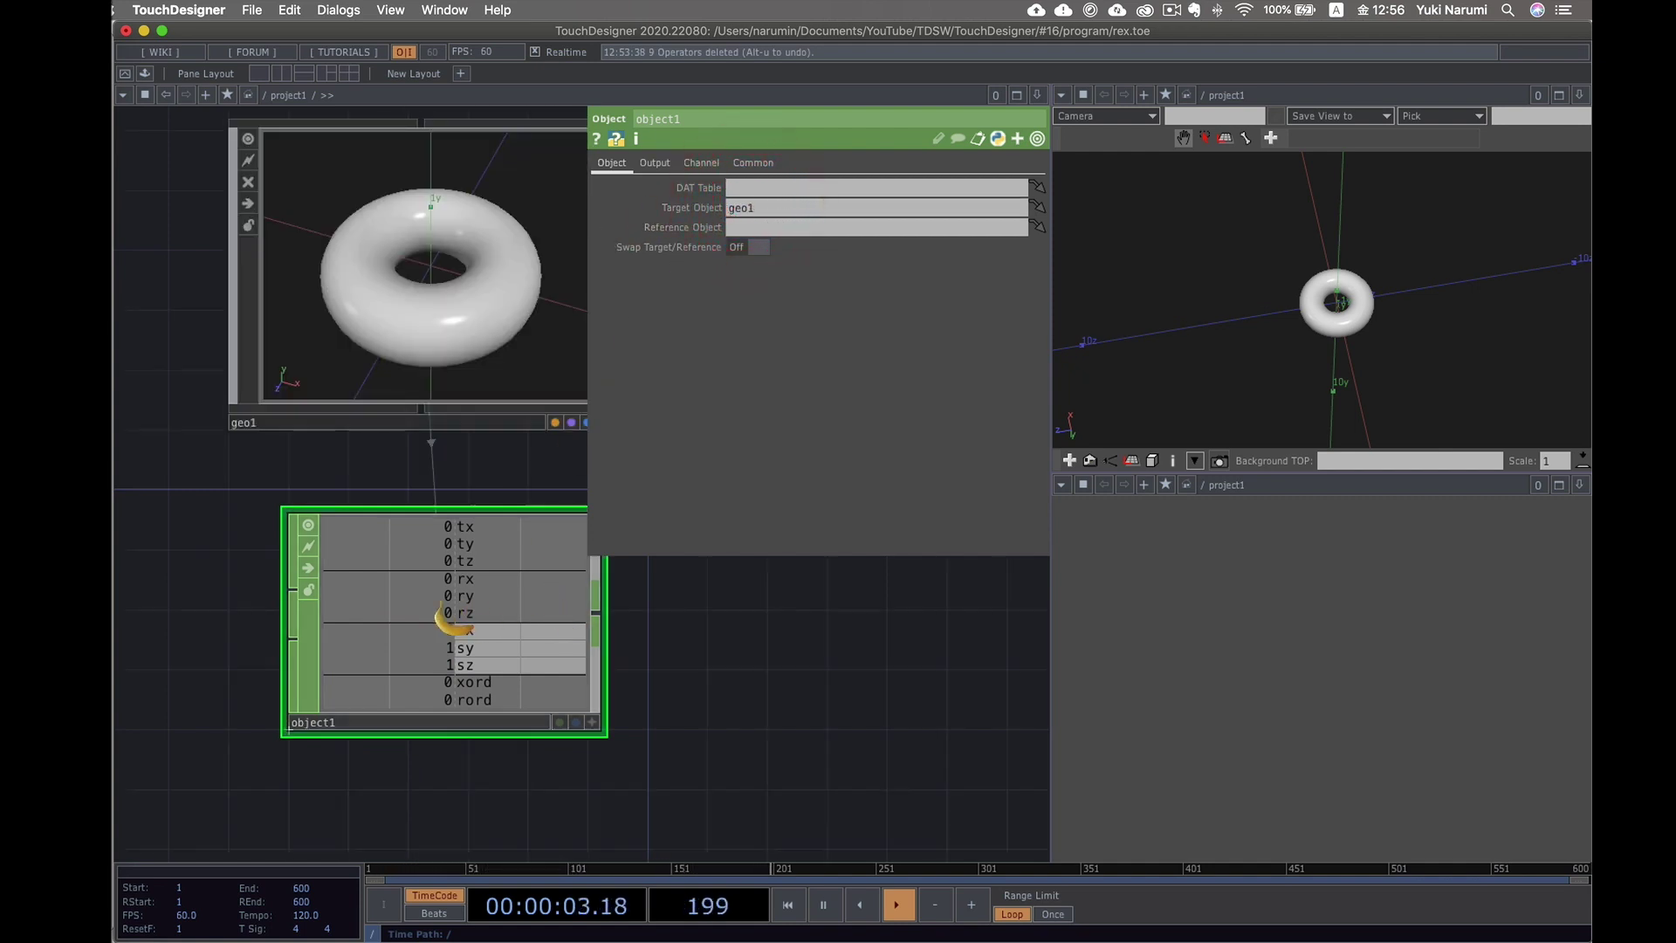
{"action": "left_click_drag", "start_coordinate": [454, 619], "coordinate": [393, 620]}
- Set the Object CHOP's Compute output to Measurements
{"action": "left_click", "coordinate": [657, 164]}
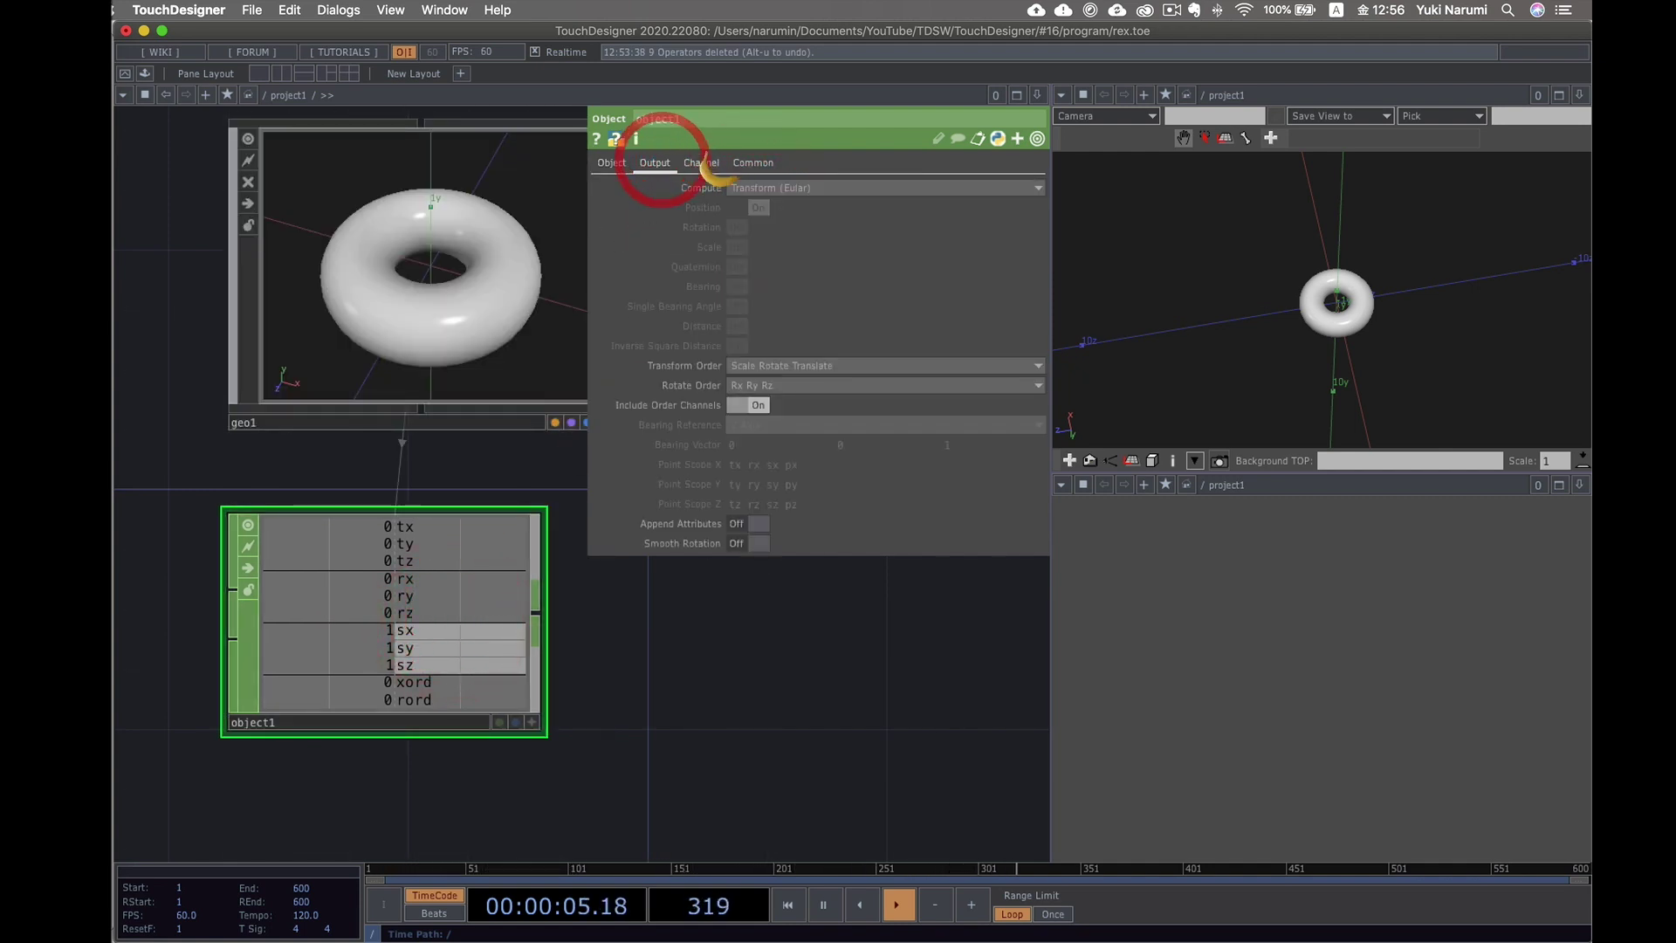
{"action": "left_click", "coordinate": [742, 187]}
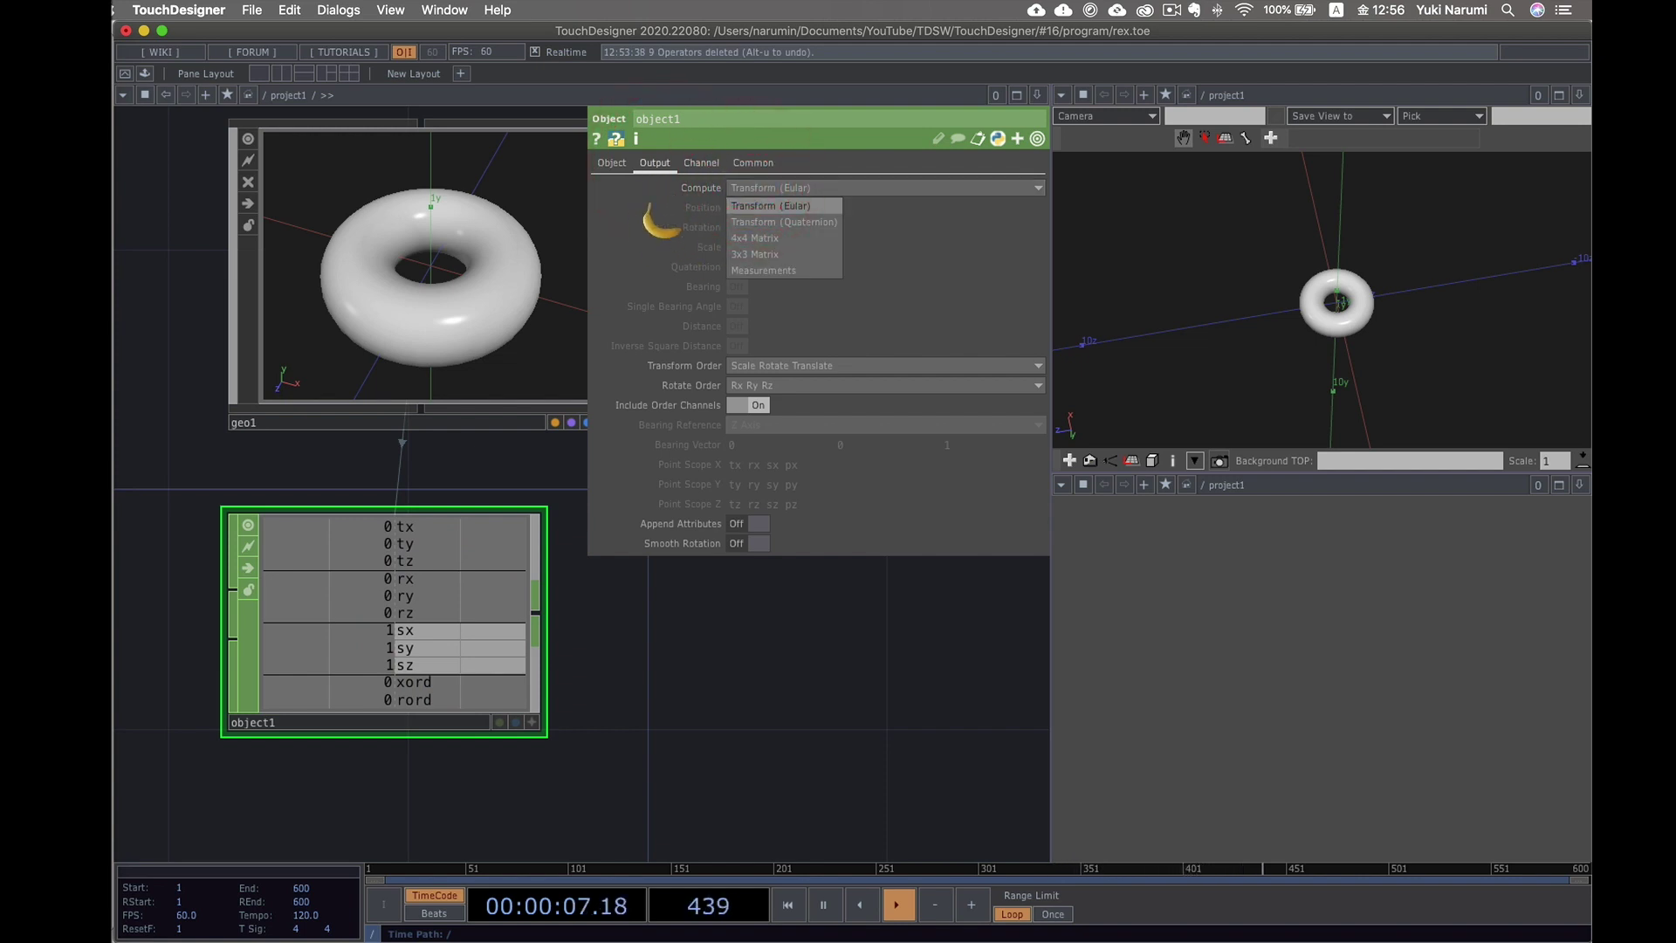
{"action": "left_click", "coordinate": [753, 270]}
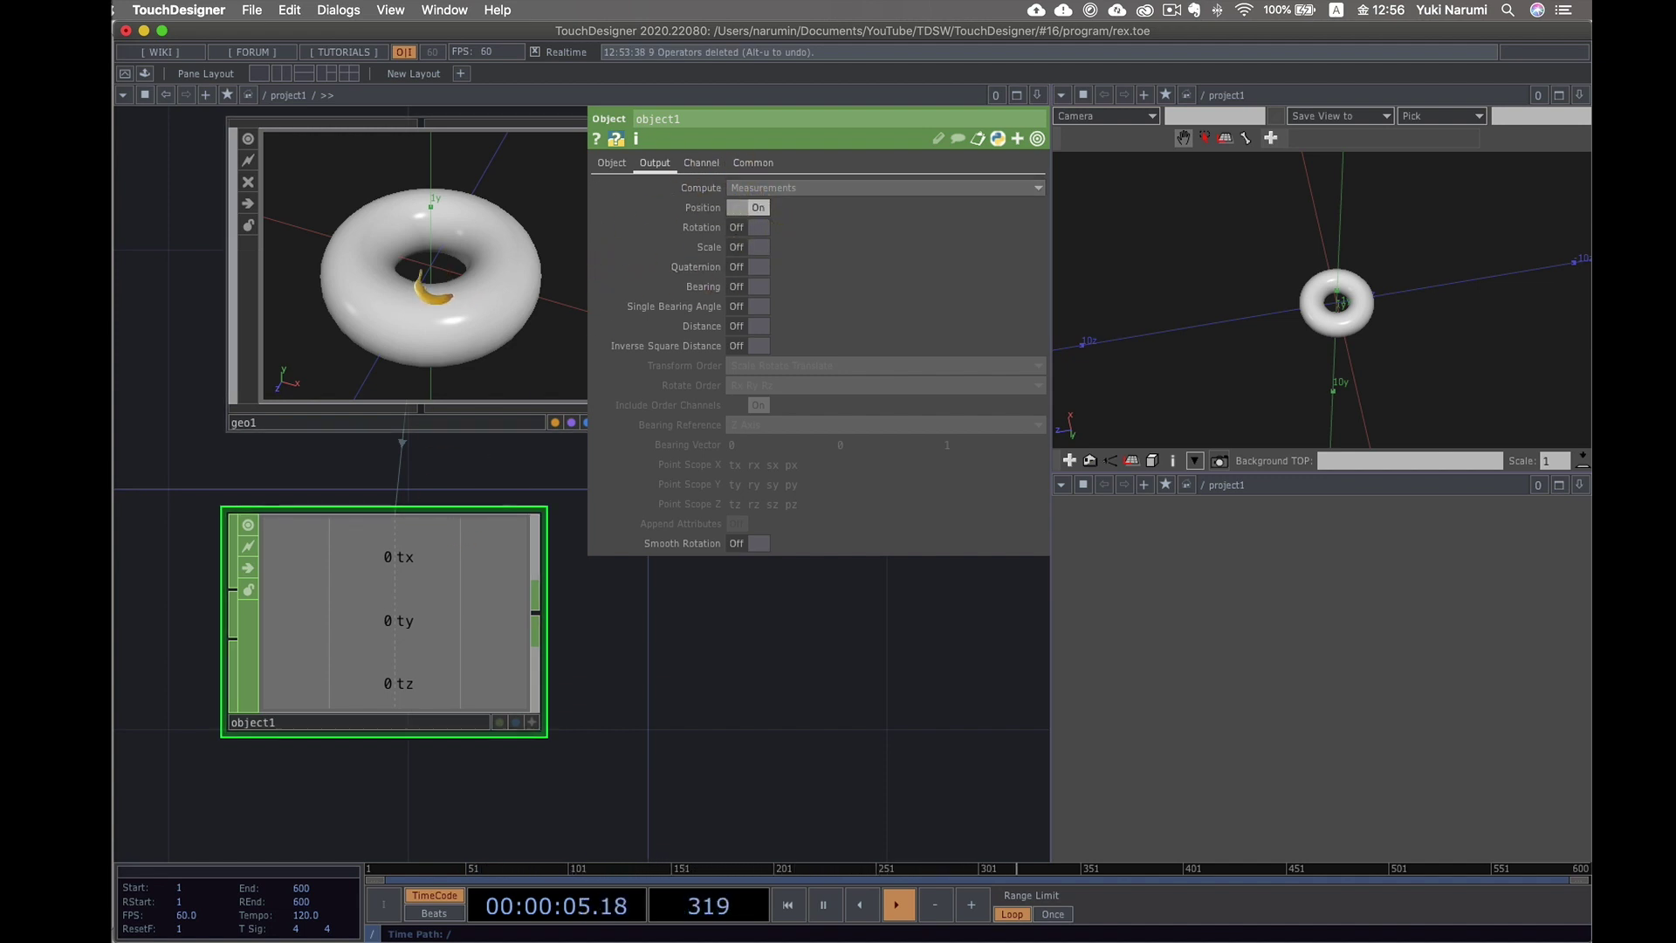
{"action": "left_click_drag", "start_coordinate": [1288, 288], "coordinate": [1298, 255]}
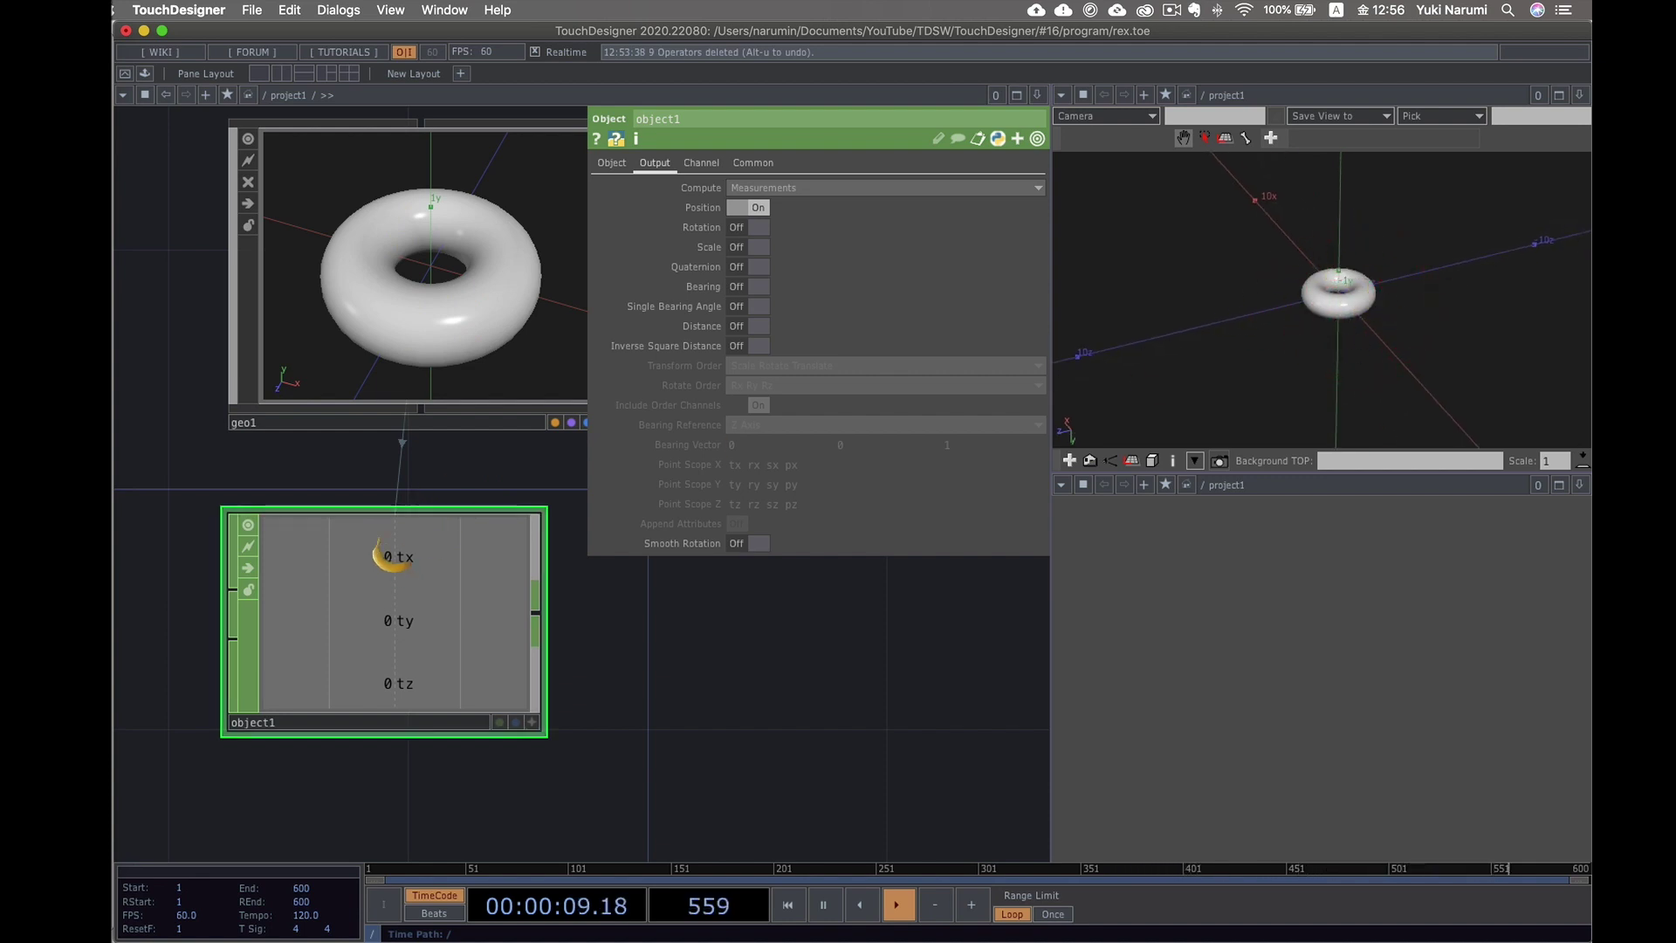
- Set the Translate values of geo1 to 1, -1, -1 and close its parameters
{"action": "left_click", "coordinate": [437, 306]}
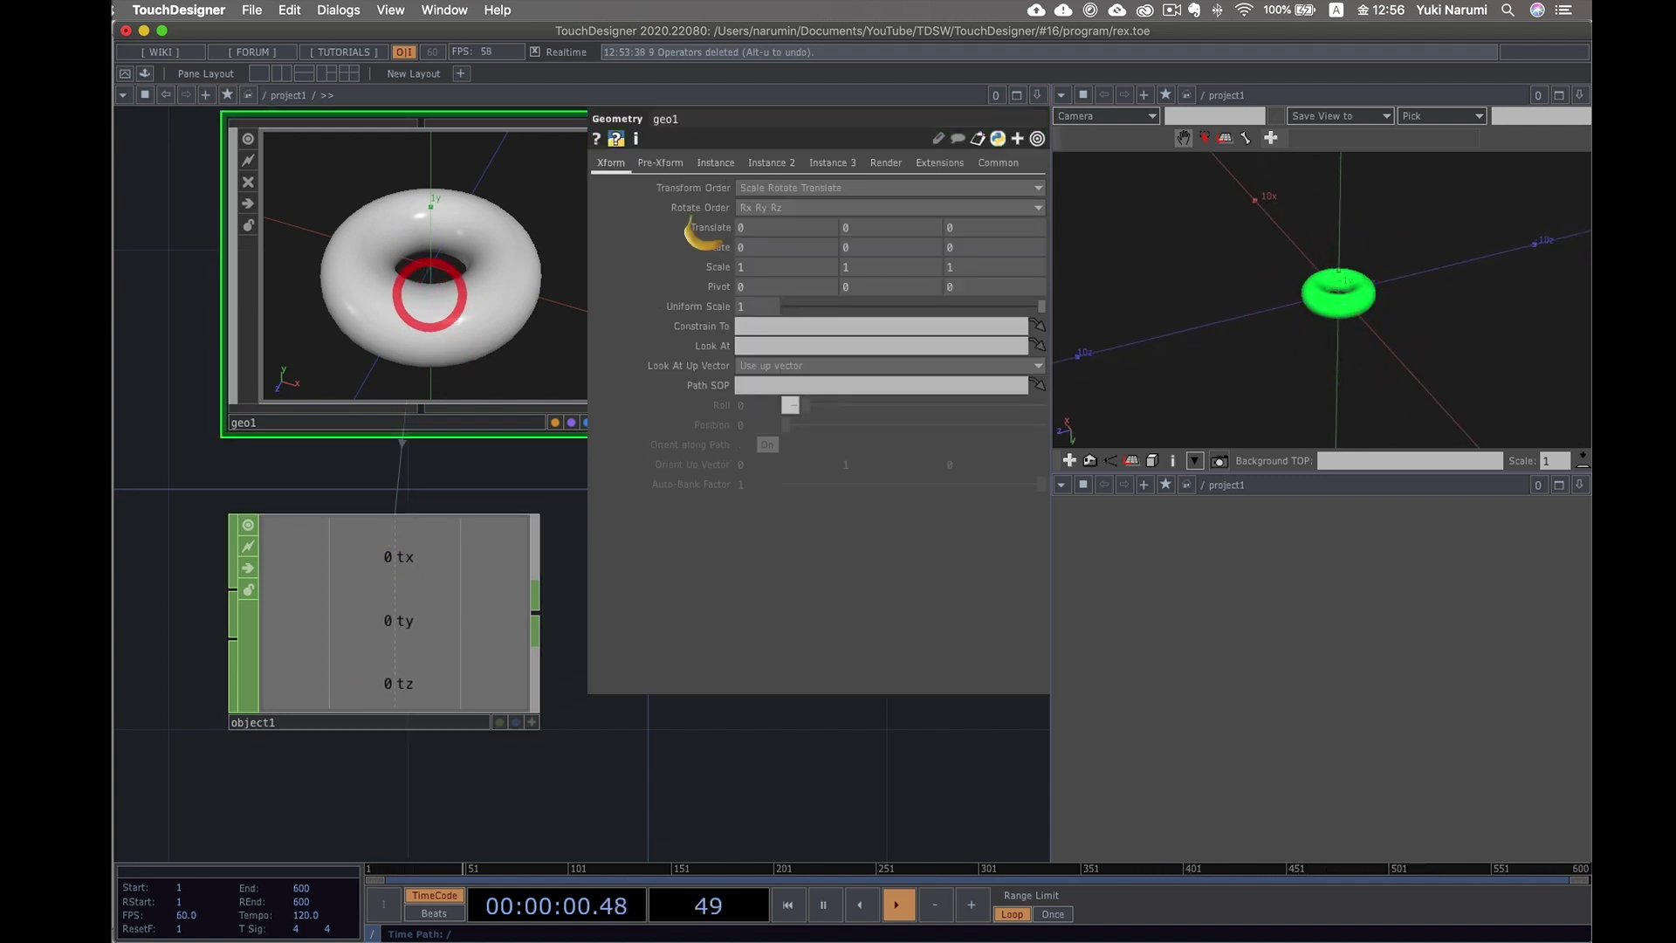
{"action": "left_click", "coordinate": [760, 227]}
{"action": "type", "text": "1"}
{"action": "key", "text": "Return"}
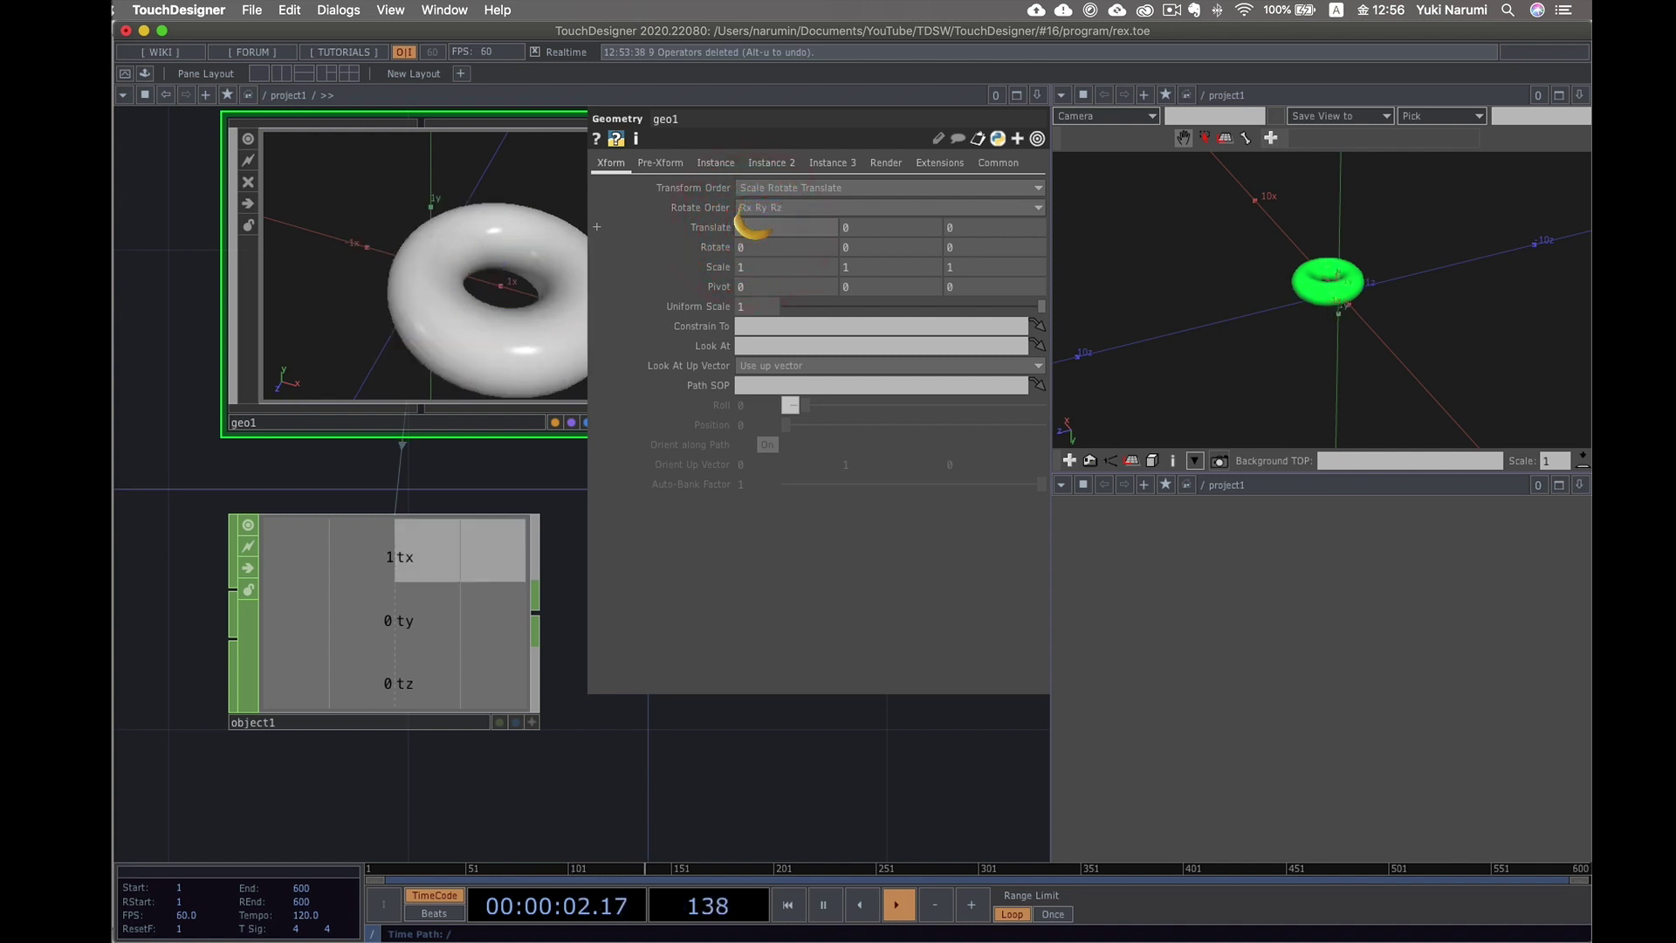
{"action": "left_click", "coordinate": [873, 225]}
{"action": "type", "text": "-1"}
{"action": "key", "text": "Return"}
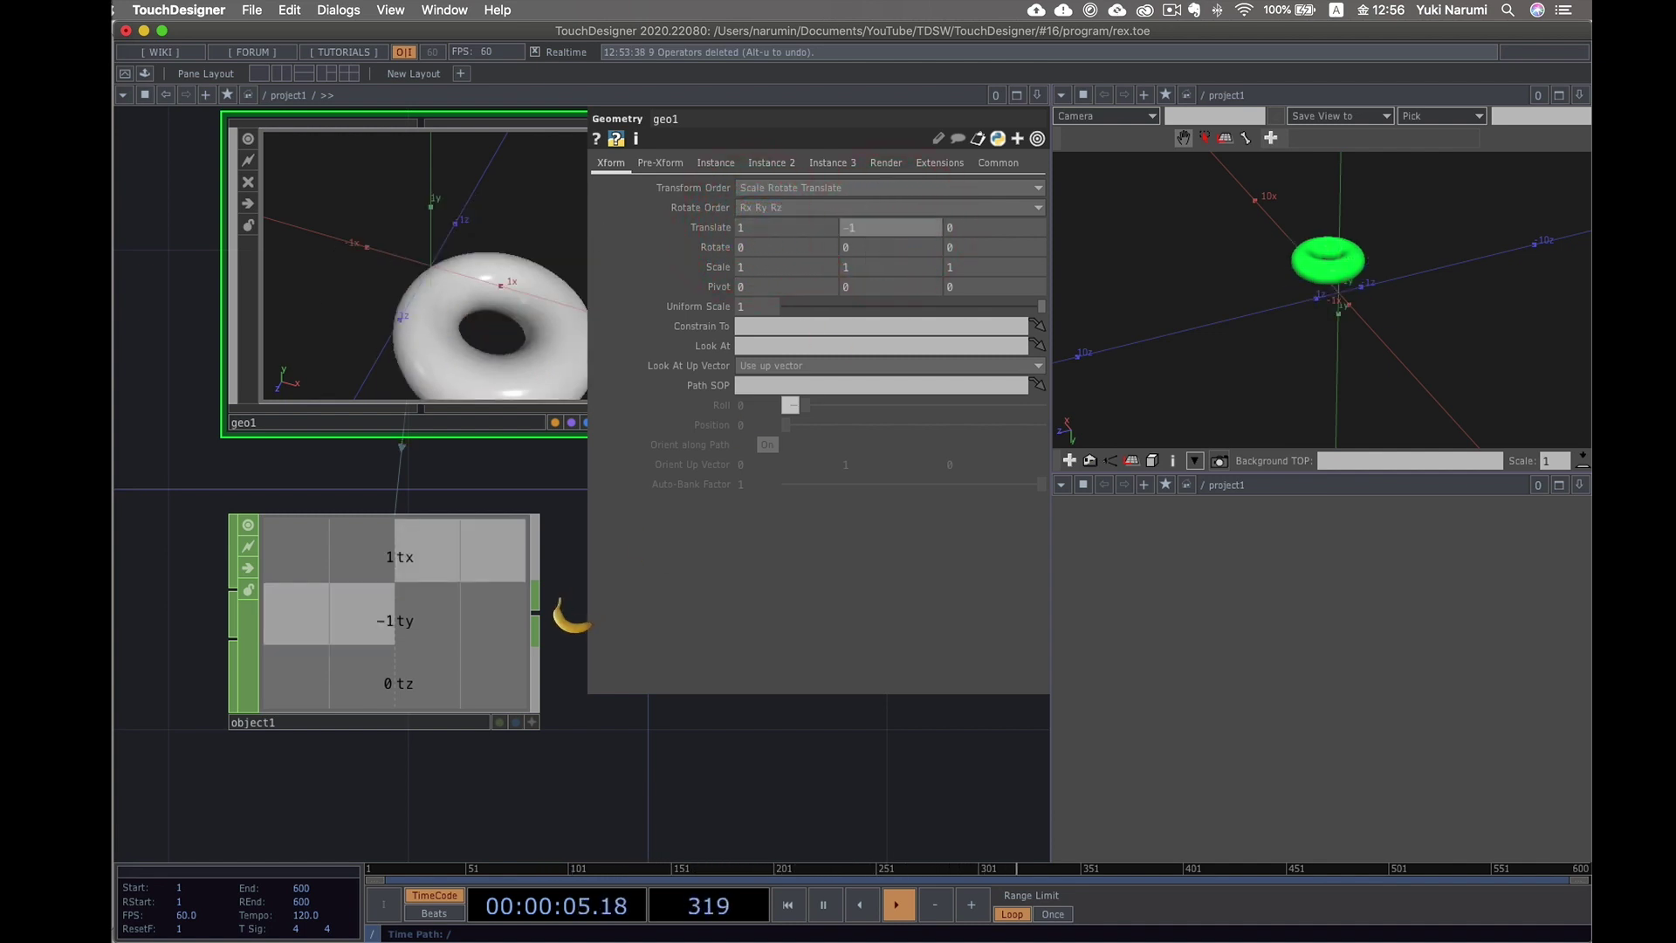
{"action": "left_click", "coordinate": [952, 228]}
{"action": "type", "text": "-1"}
{"action": "key", "text": "Return"}
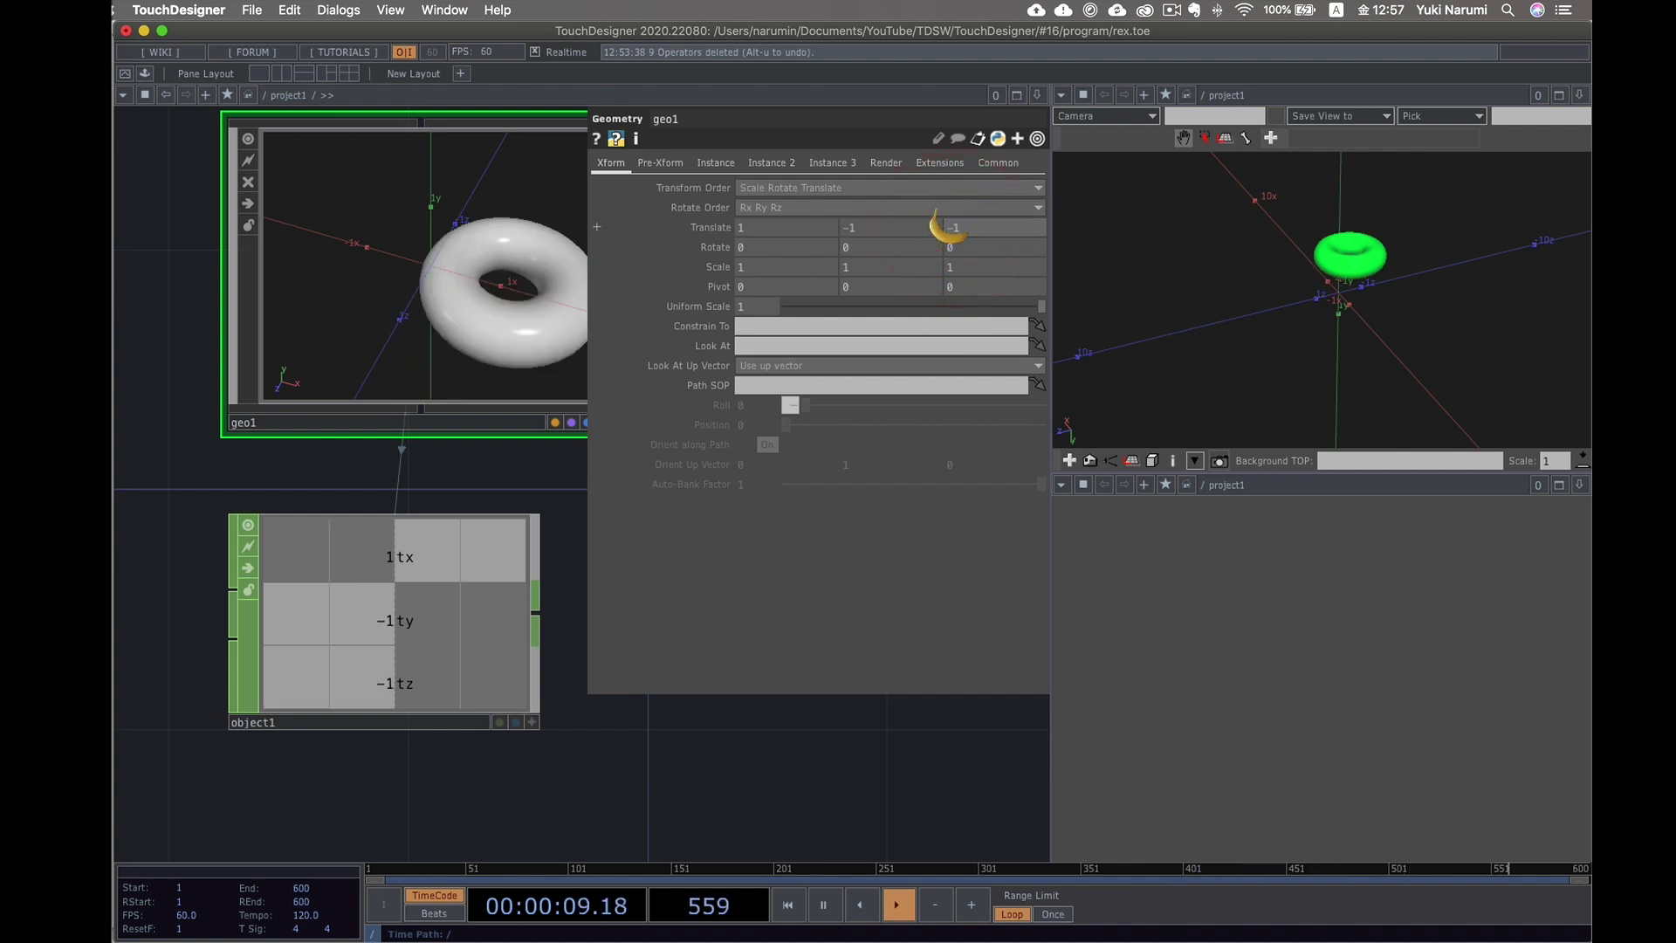
{"action": "left_click", "coordinate": [711, 786]}
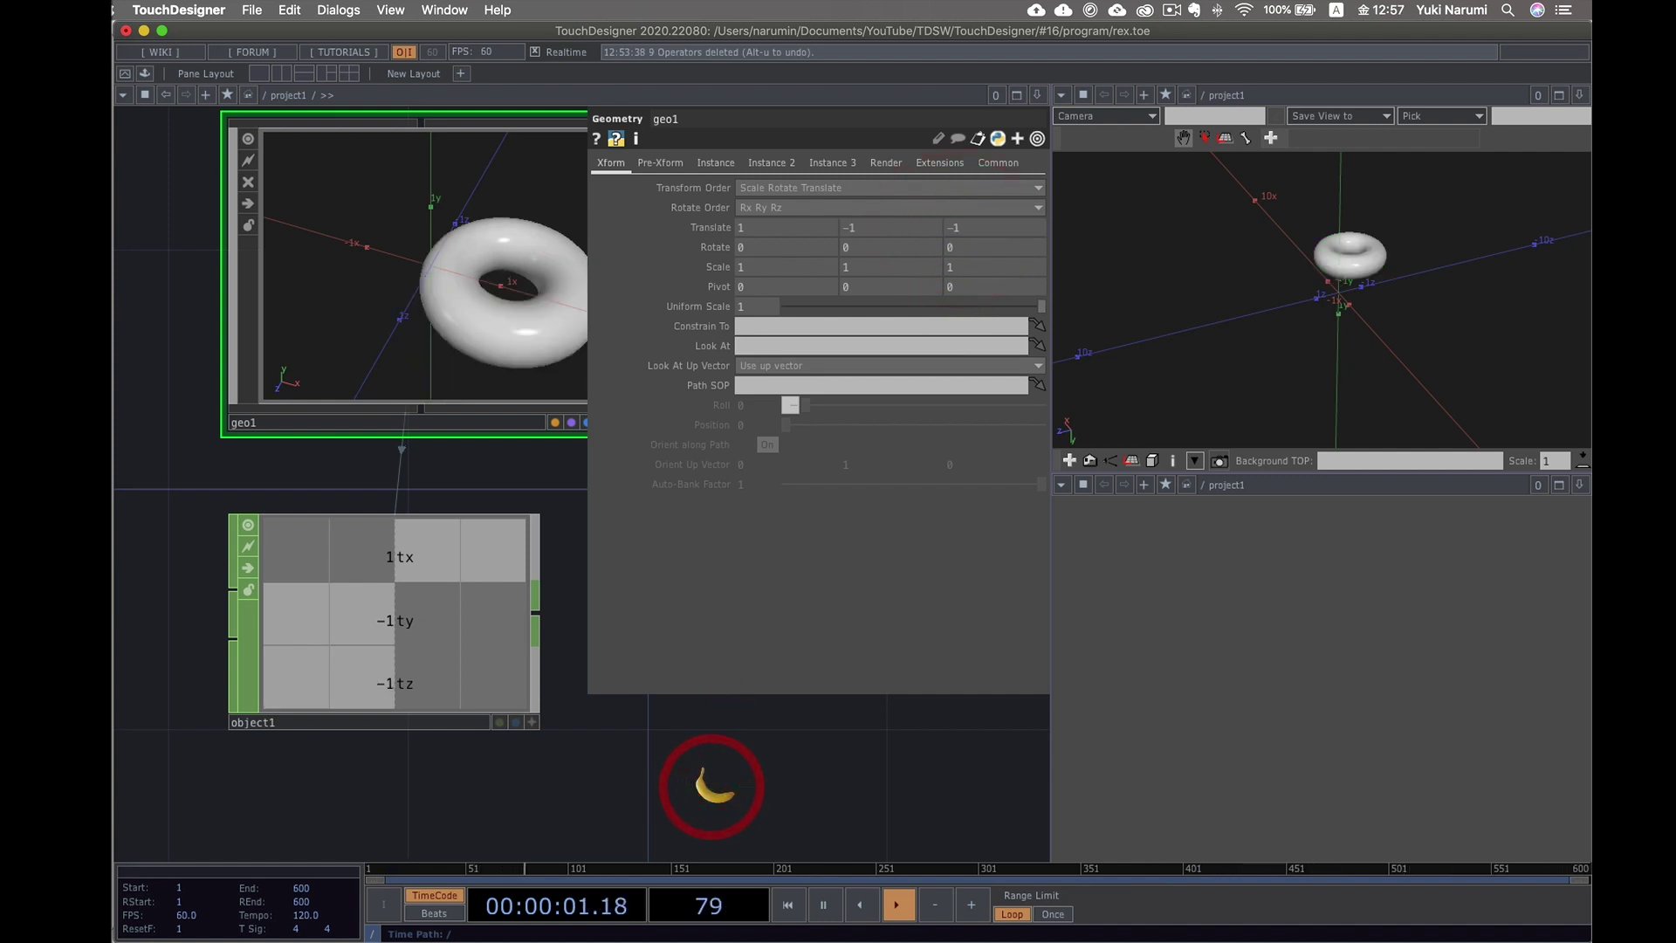
- Move the Object CHOP beside the Geometry COMP so the pair forms a horizontal row
{"action": "scroll", "coordinate": [711, 786], "scroll_direction": "down", "scroll_amount": 1}
{"action": "left_click_drag", "start_coordinate": [477, 627], "coordinate": [967, 377]}
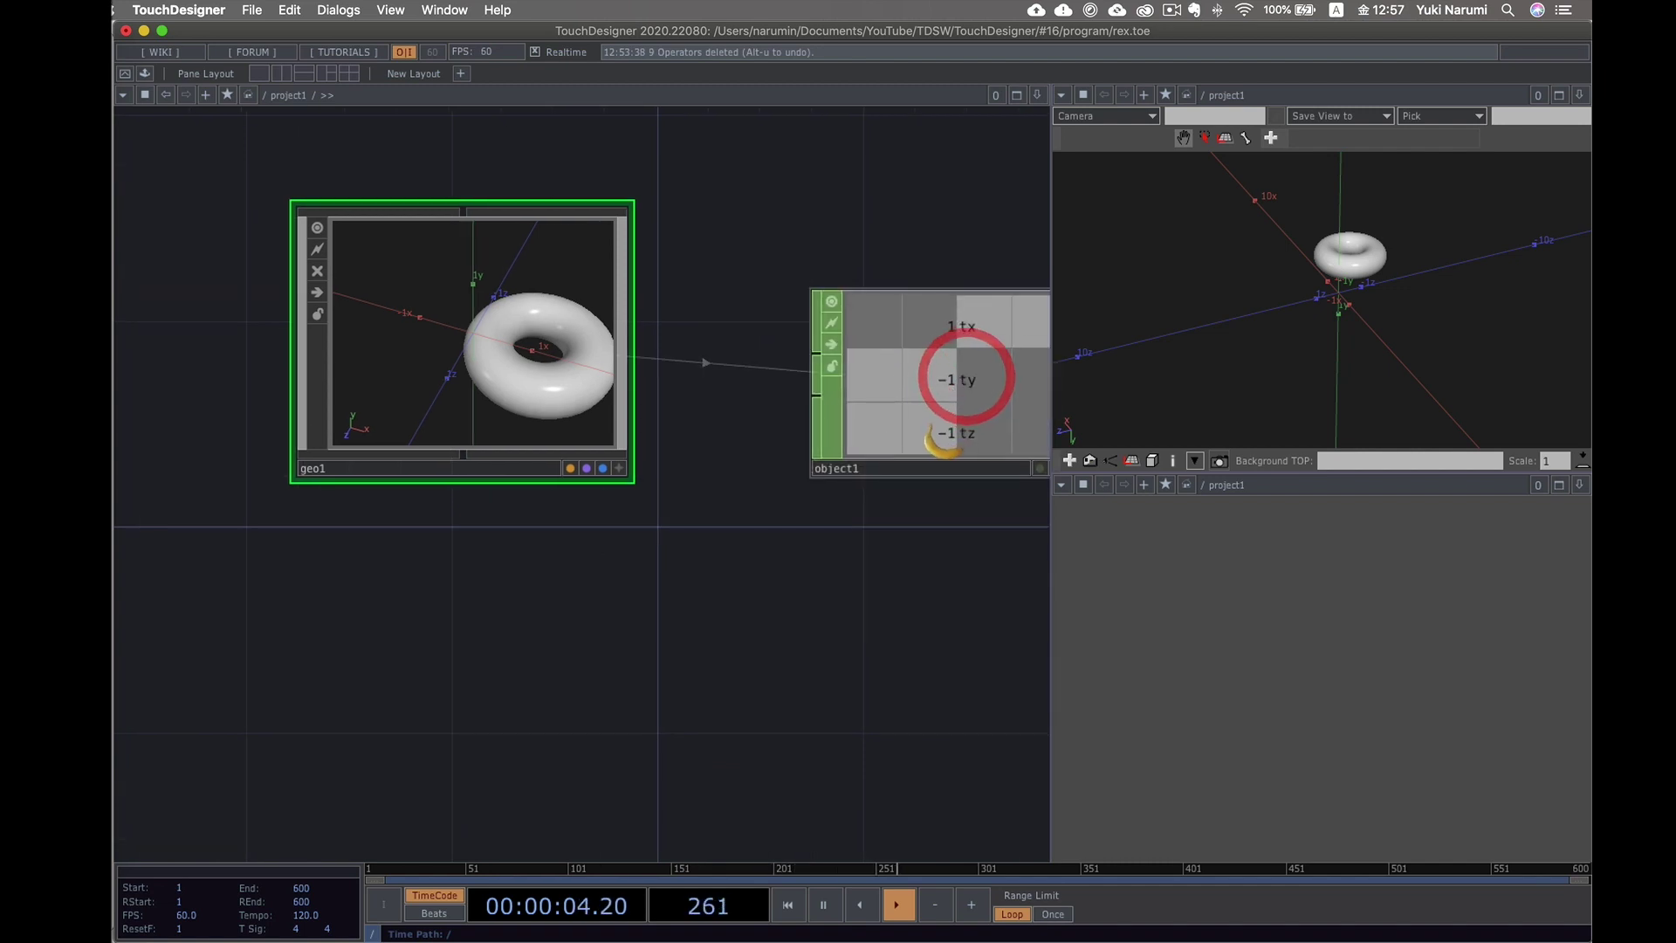
{"action": "scroll", "coordinate": [947, 434], "scroll_direction": "down", "scroll_amount": 1}
{"action": "scroll", "coordinate": [767, 569], "scroll_direction": "right", "scroll_amount": 5}
{"action": "left_click", "coordinate": [751, 573]}
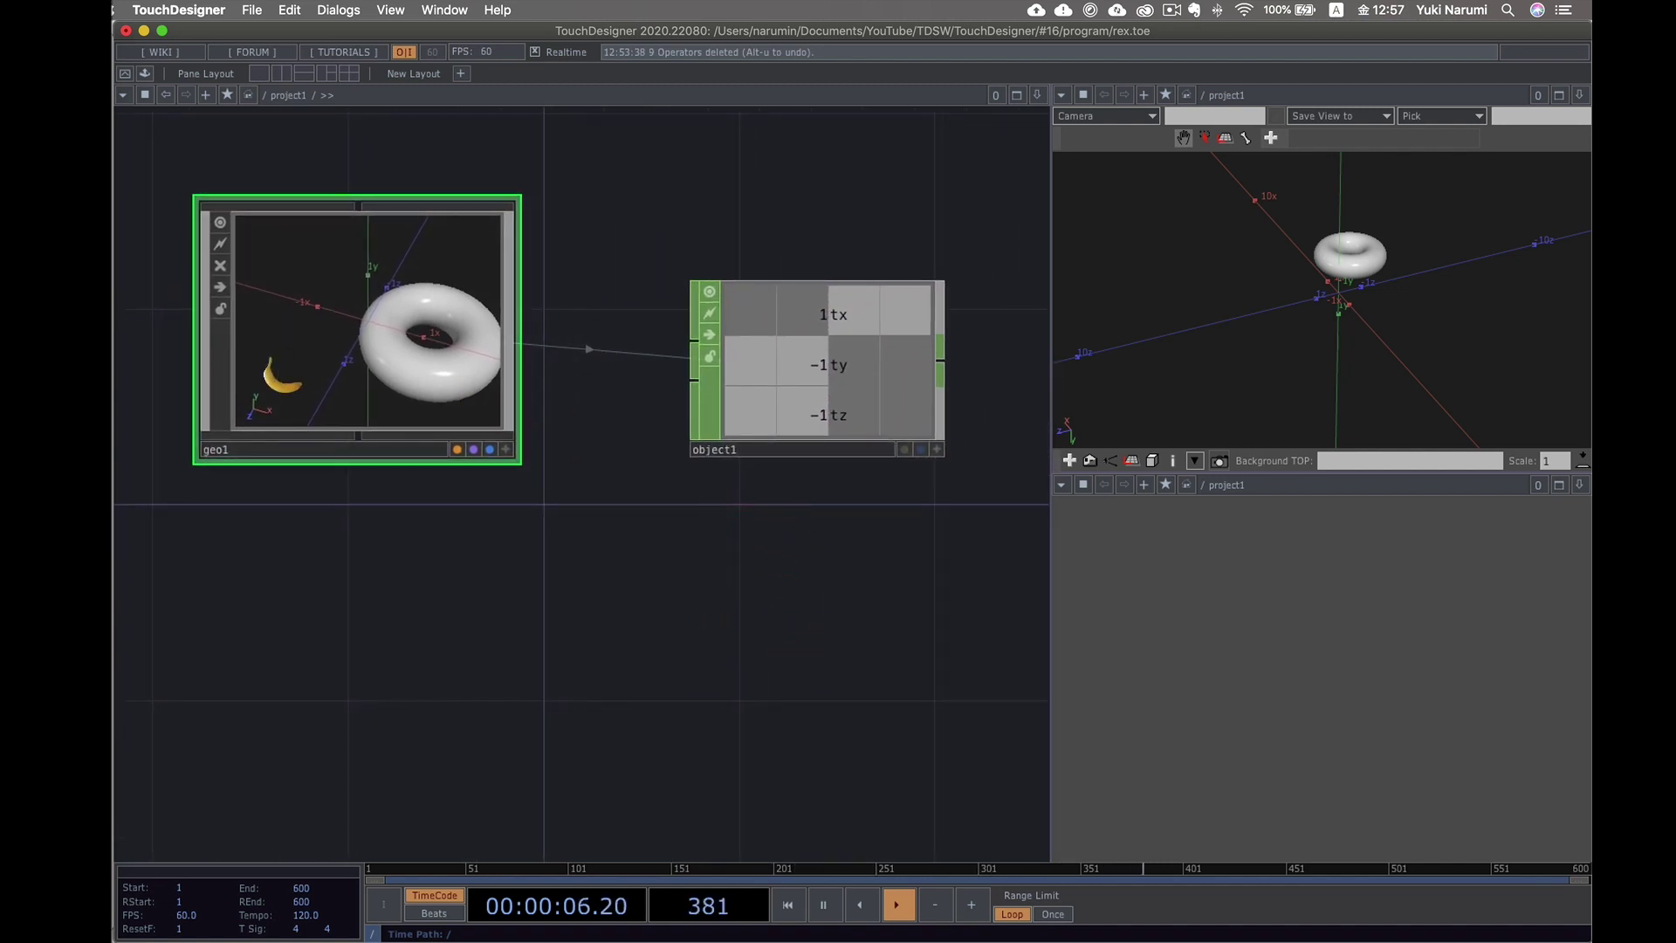
- Copy the geo1 and object1 pair and paste it twice to make three geometry and Object CHOP rows
{"action": "left_click_drag", "start_coordinate": [158, 387], "coordinate": [240, 367]}
{"action": "right_click_drag", "start_coordinate": [192, 359], "coordinate": [871, 479]}
{"action": "key", "text": "super+c"}
{"action": "key", "text": "super+v"}
{"action": "key", "text": "super+v"}
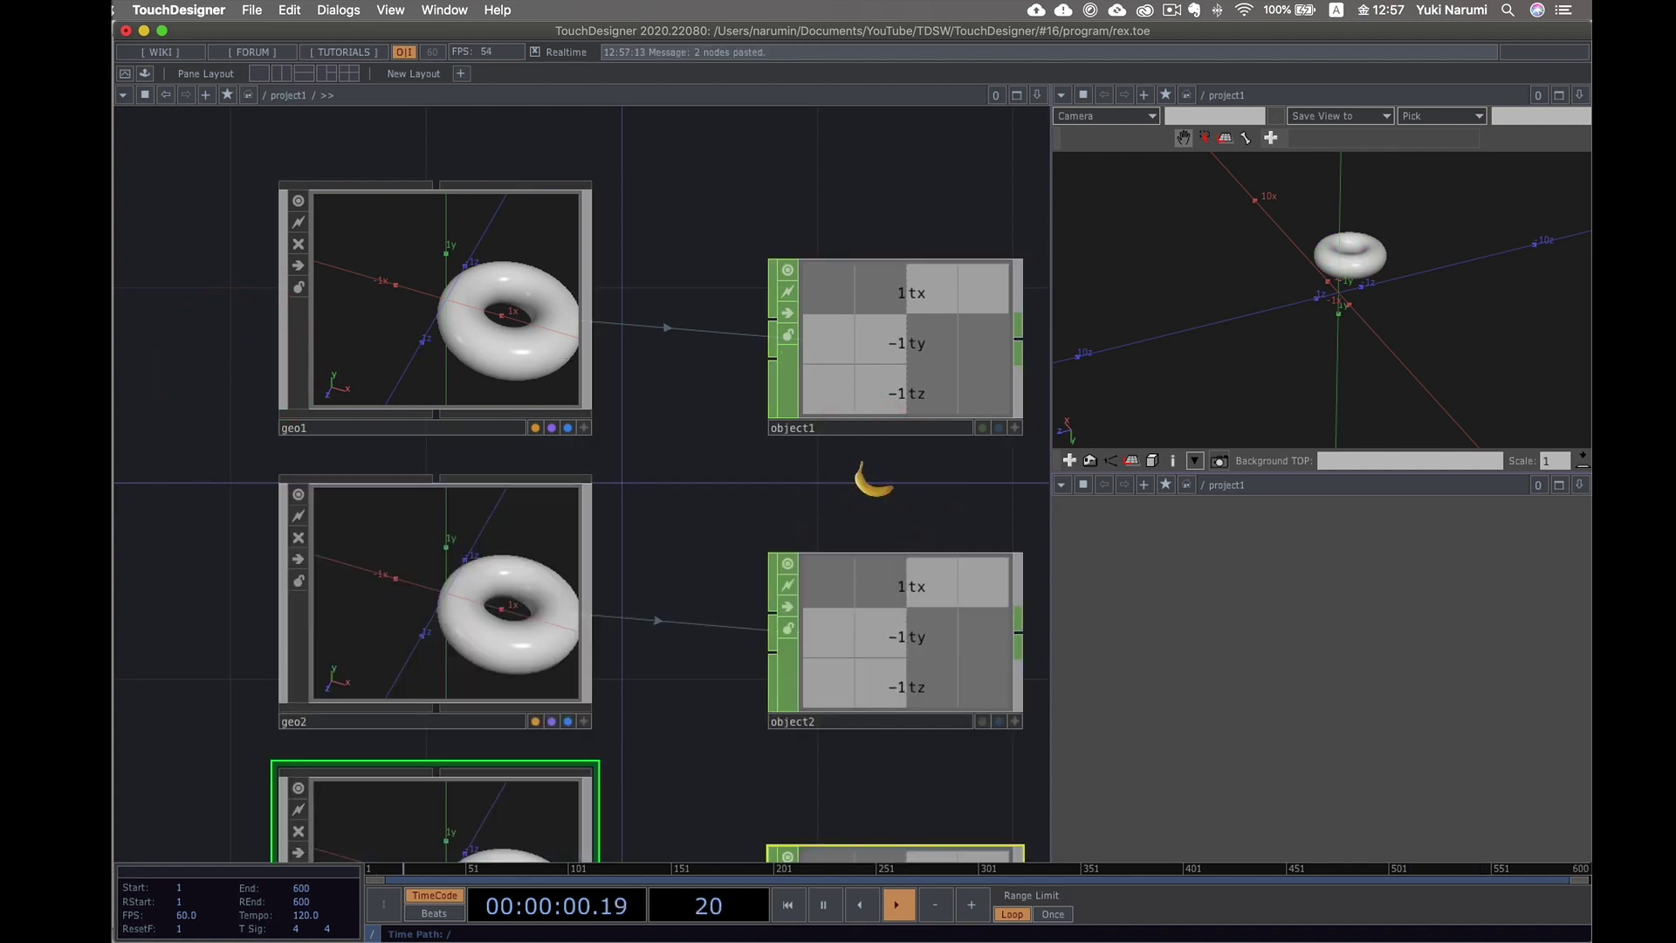
{"action": "left_click_drag", "start_coordinate": [855, 499], "coordinate": [677, 420]}
{"action": "scroll", "coordinate": [677, 420], "scroll_direction": "down", "scroll_amount": 3}
- Set the X Translate of geo2 to 2
{"action": "left_click", "coordinate": [431, 485]}
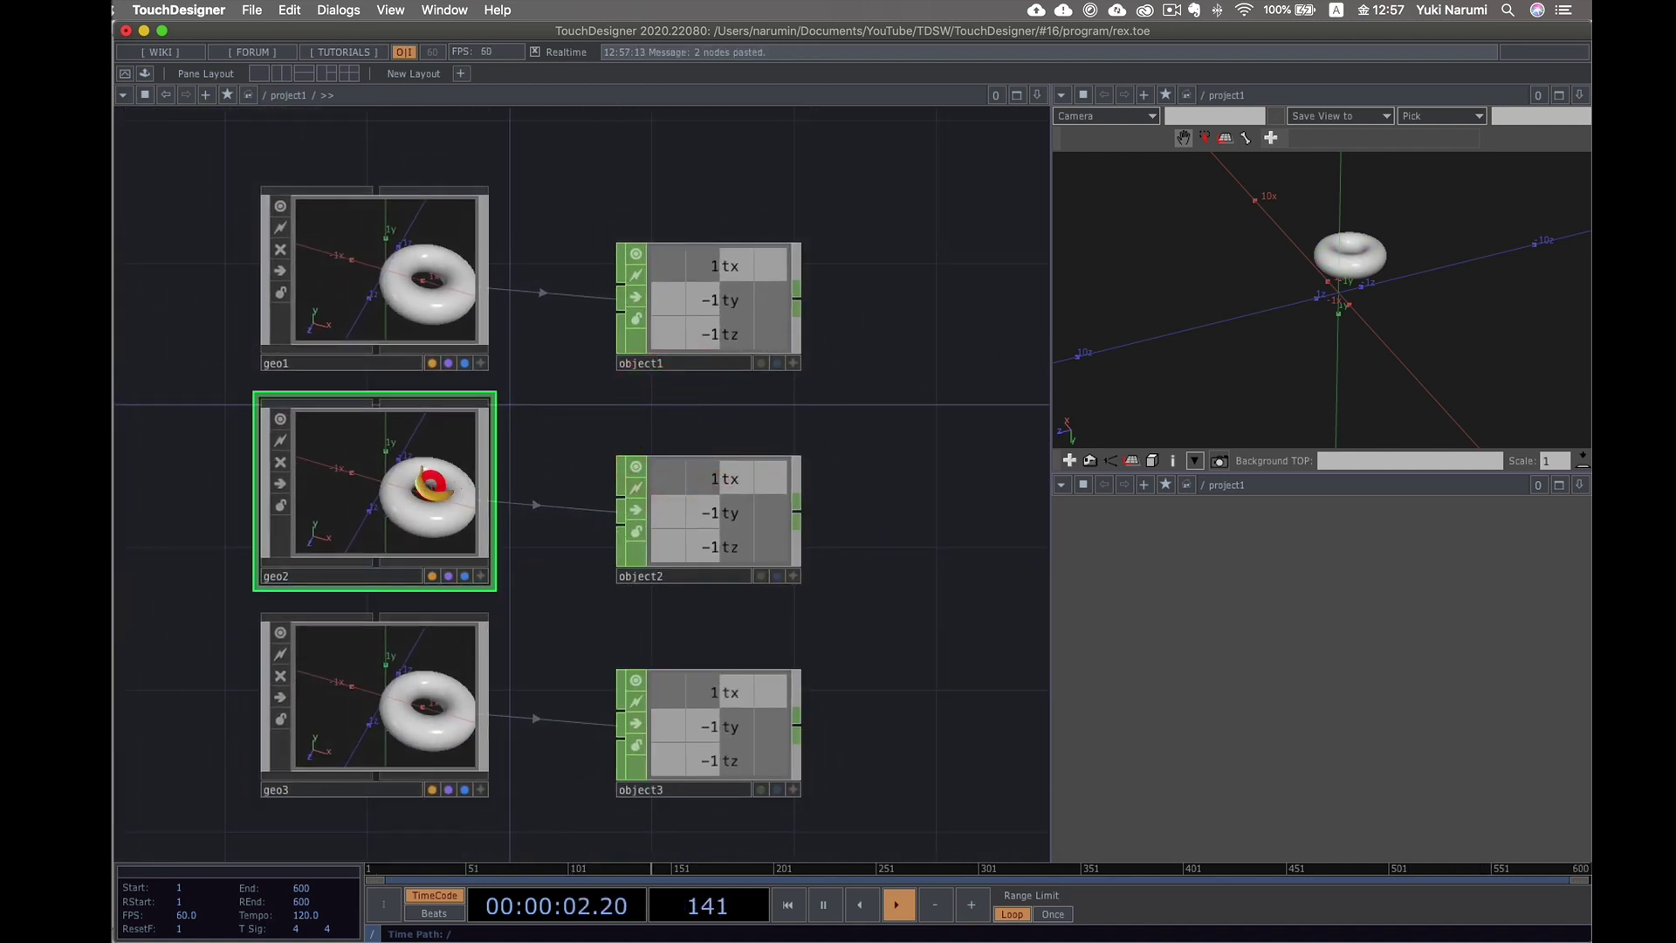
{"action": "key", "text": "p"}
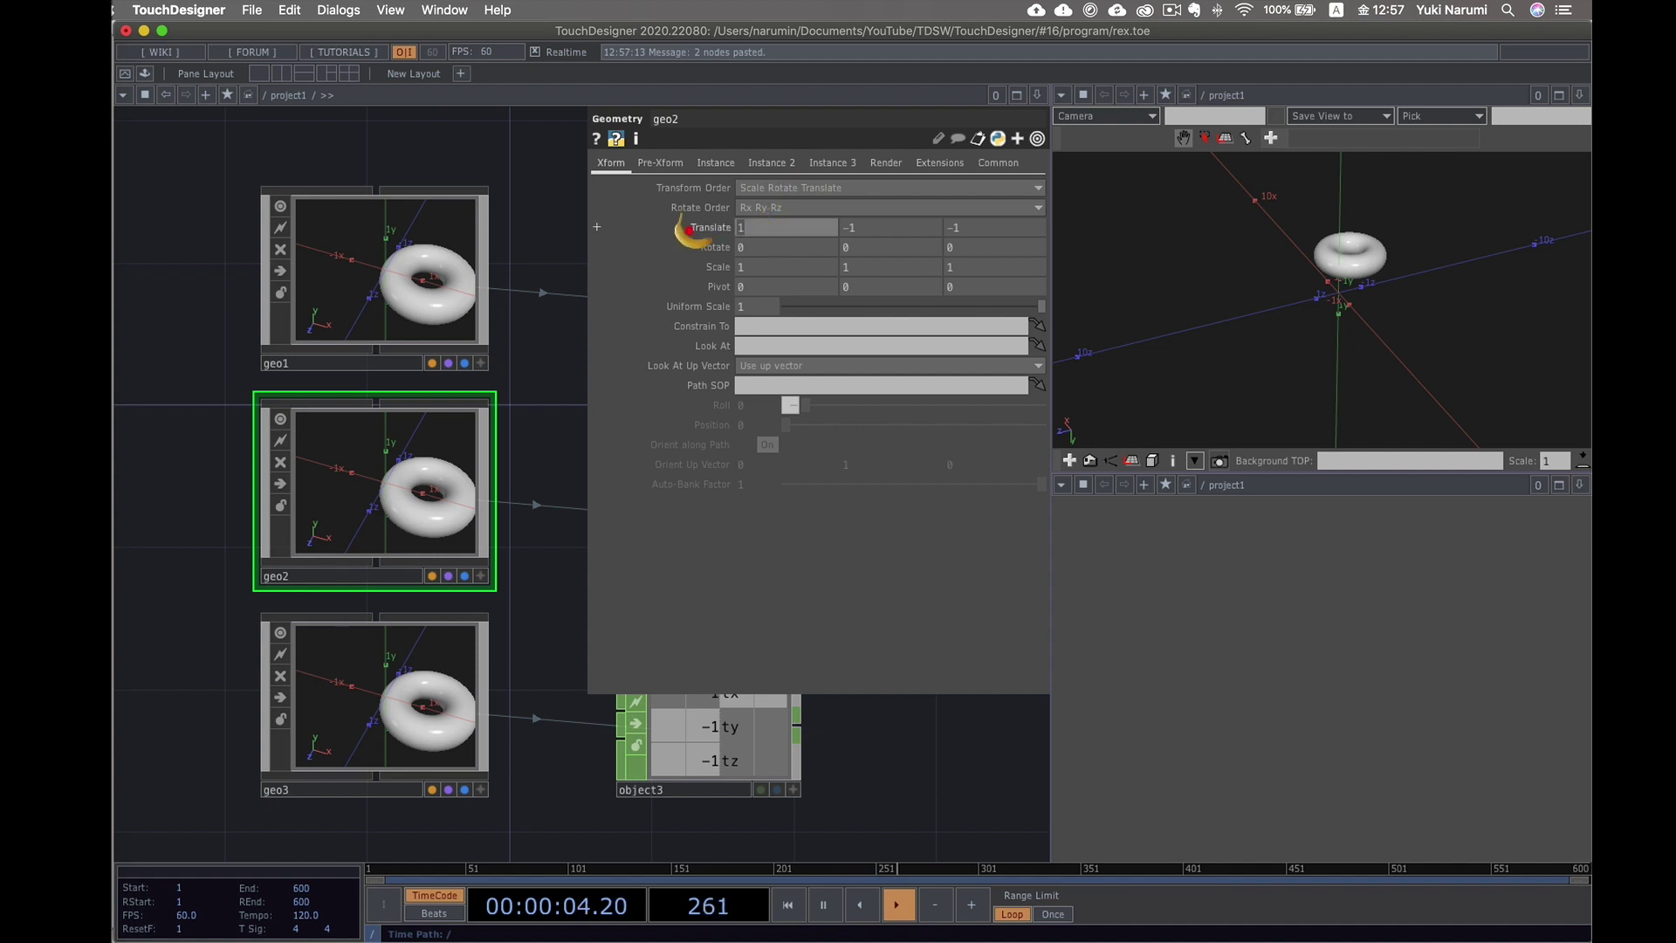
{"action": "key", "text": "Return"}
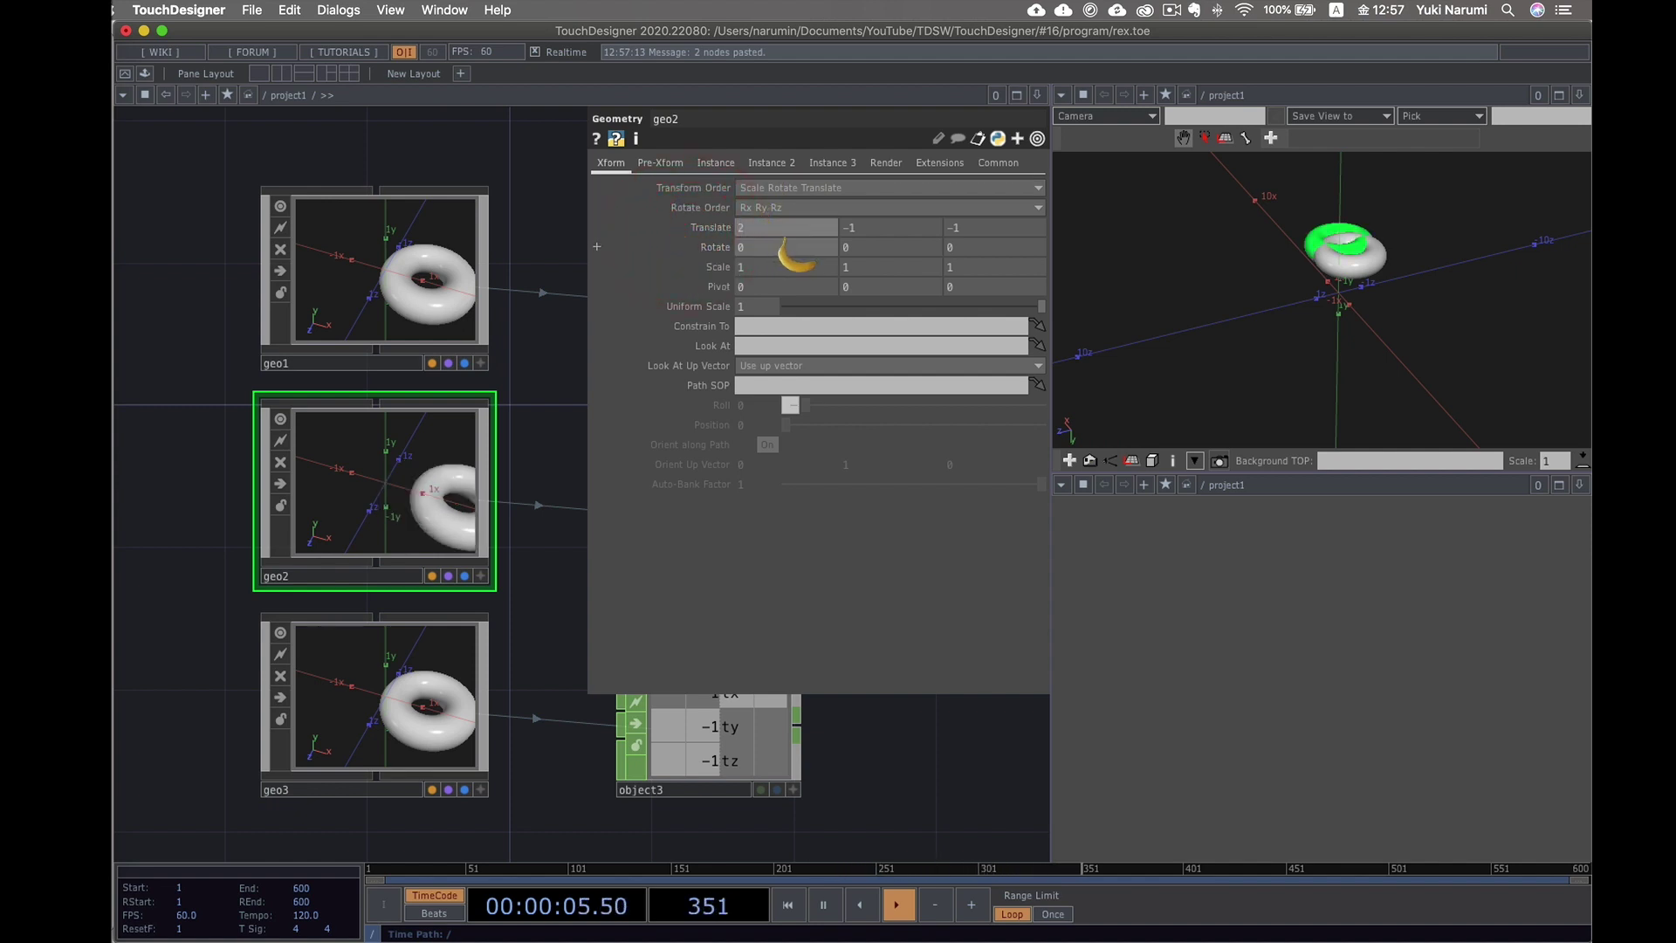
{"action": "left_click", "coordinate": [866, 227]}
{"action": "type", "text": "0"}
{"action": "key", "text": "Return"}
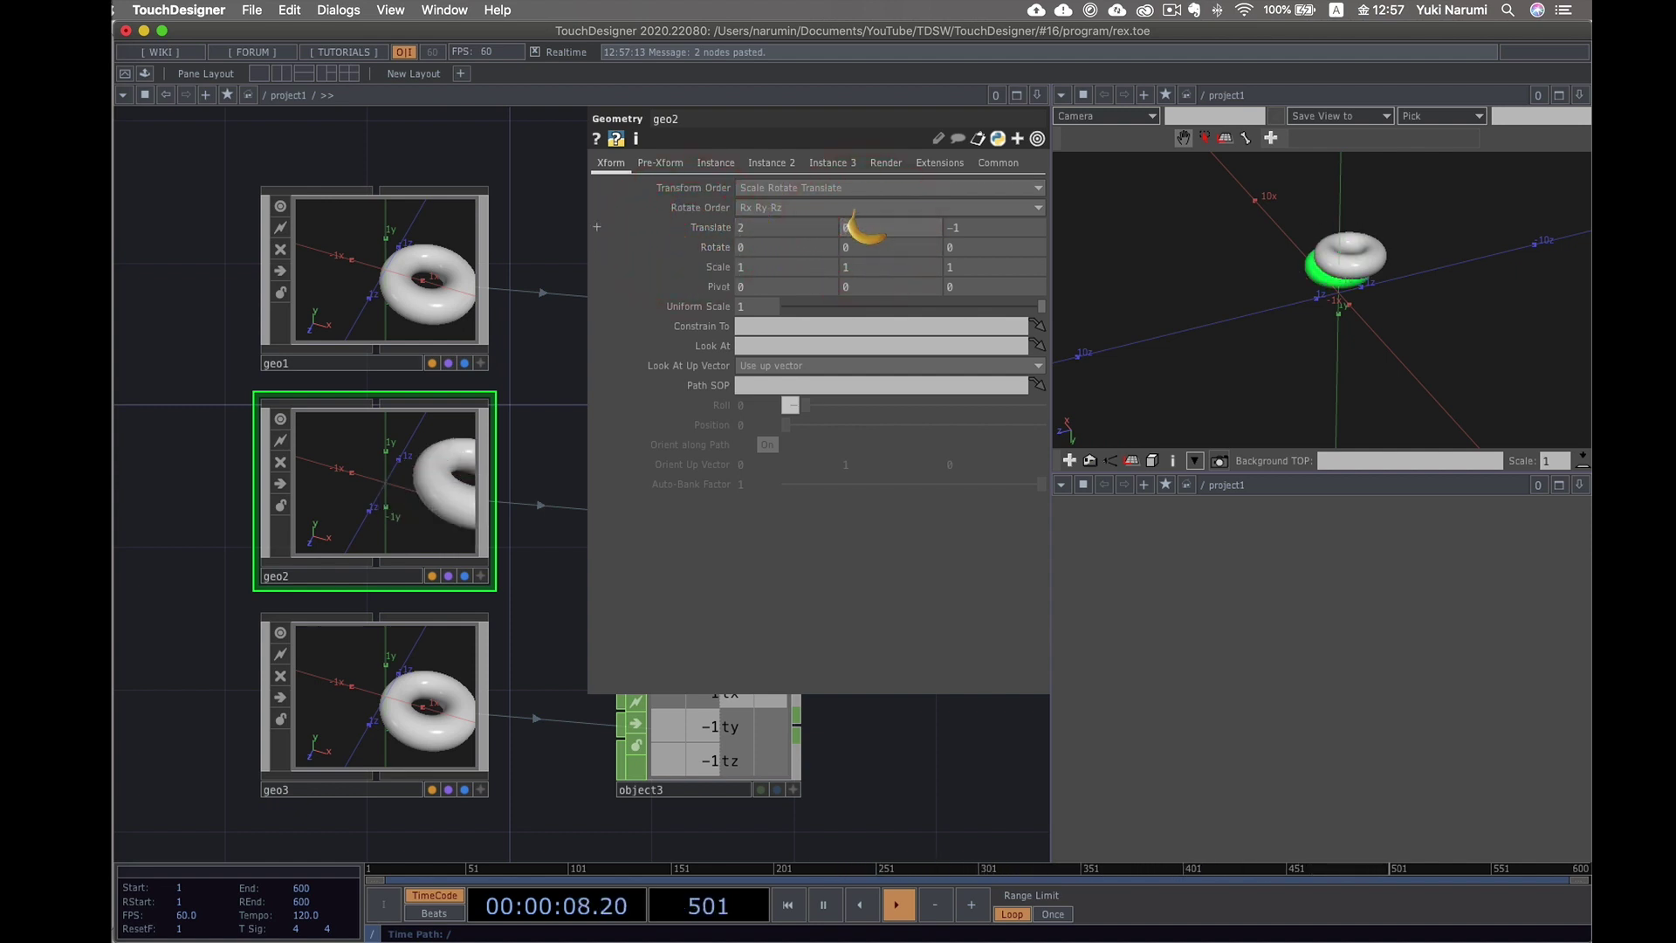
- Set the Y Translate of geo2 to -3 and its Z Translate to 2
{"action": "left_click", "coordinate": [854, 218]}
{"action": "type", "text": "-3"}
{"action": "key", "text": "Return"}
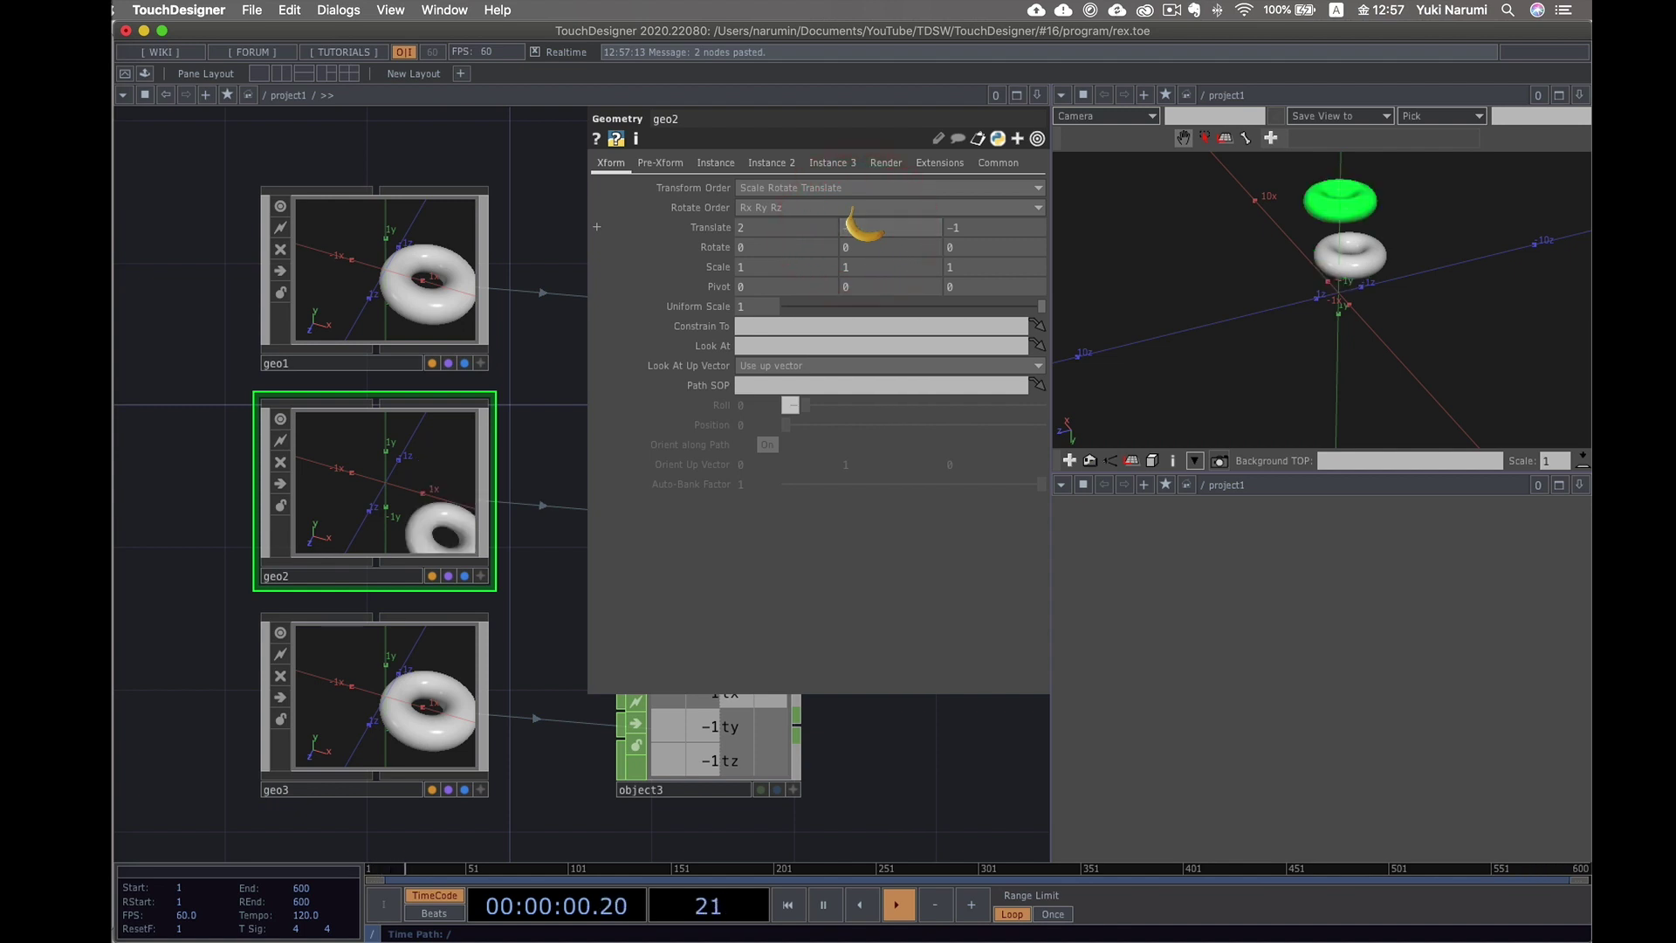
{"action": "left_click_drag", "start_coordinate": [966, 226], "coordinate": [908, 227]}
{"action": "type", "text": "2"}
{"action": "key", "text": "Return"}
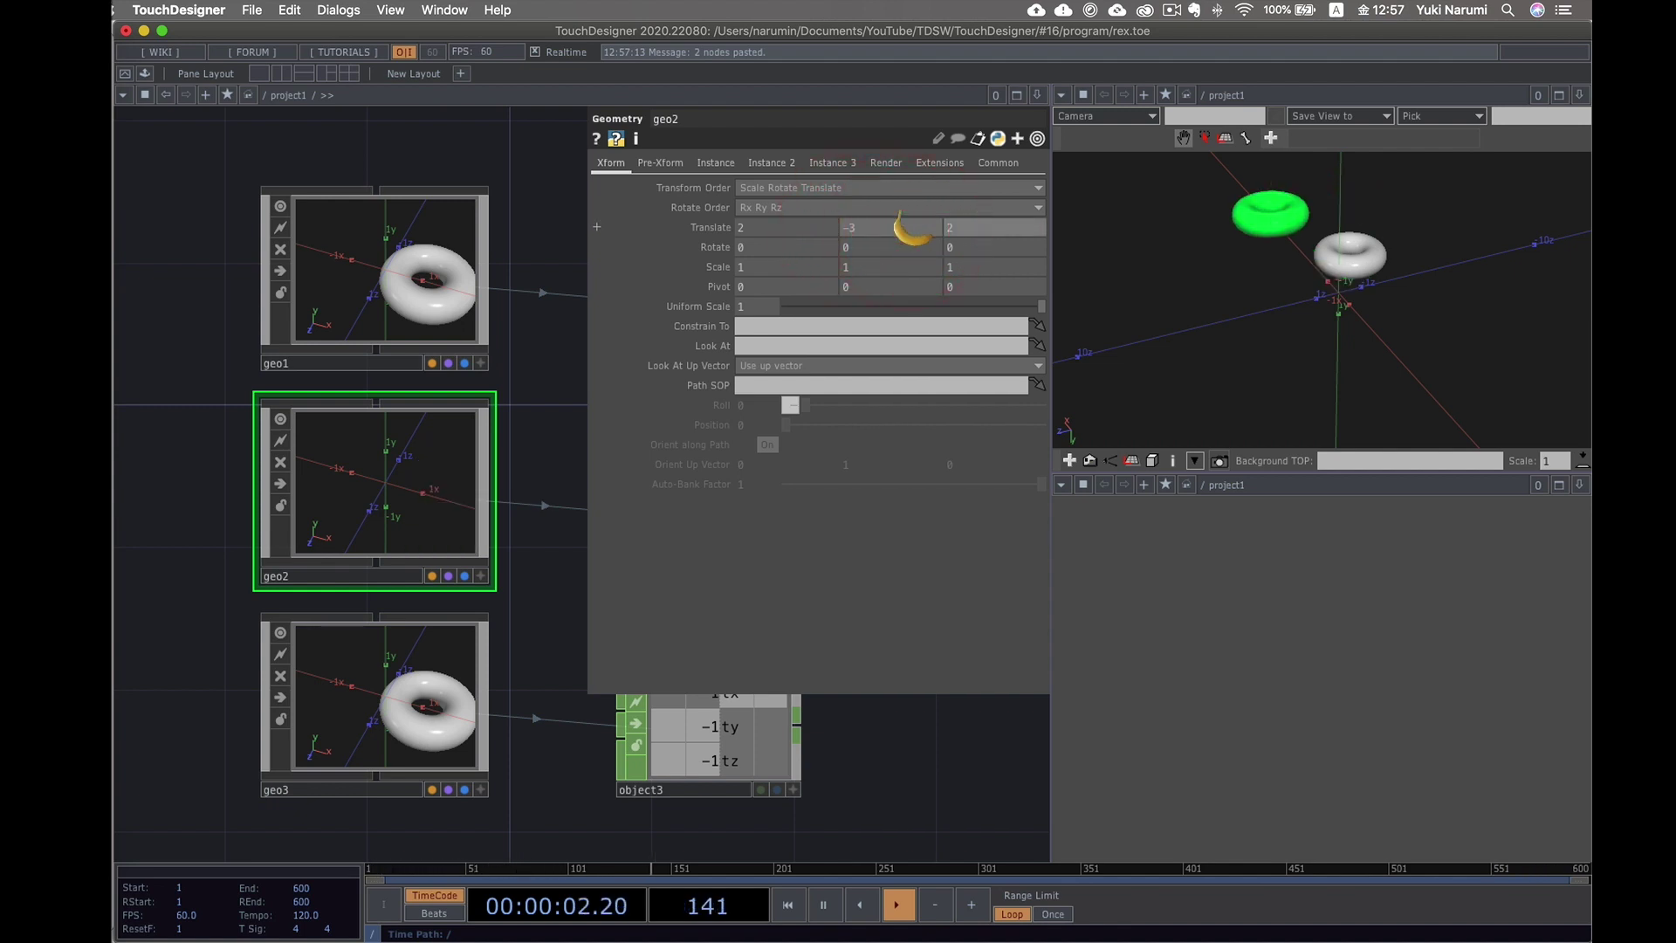
- Set the Z Translate of geo2 to 3
{"action": "left_click", "coordinate": [961, 227]}
{"action": "type", "text": "3"}
{"action": "key", "text": "Return"}
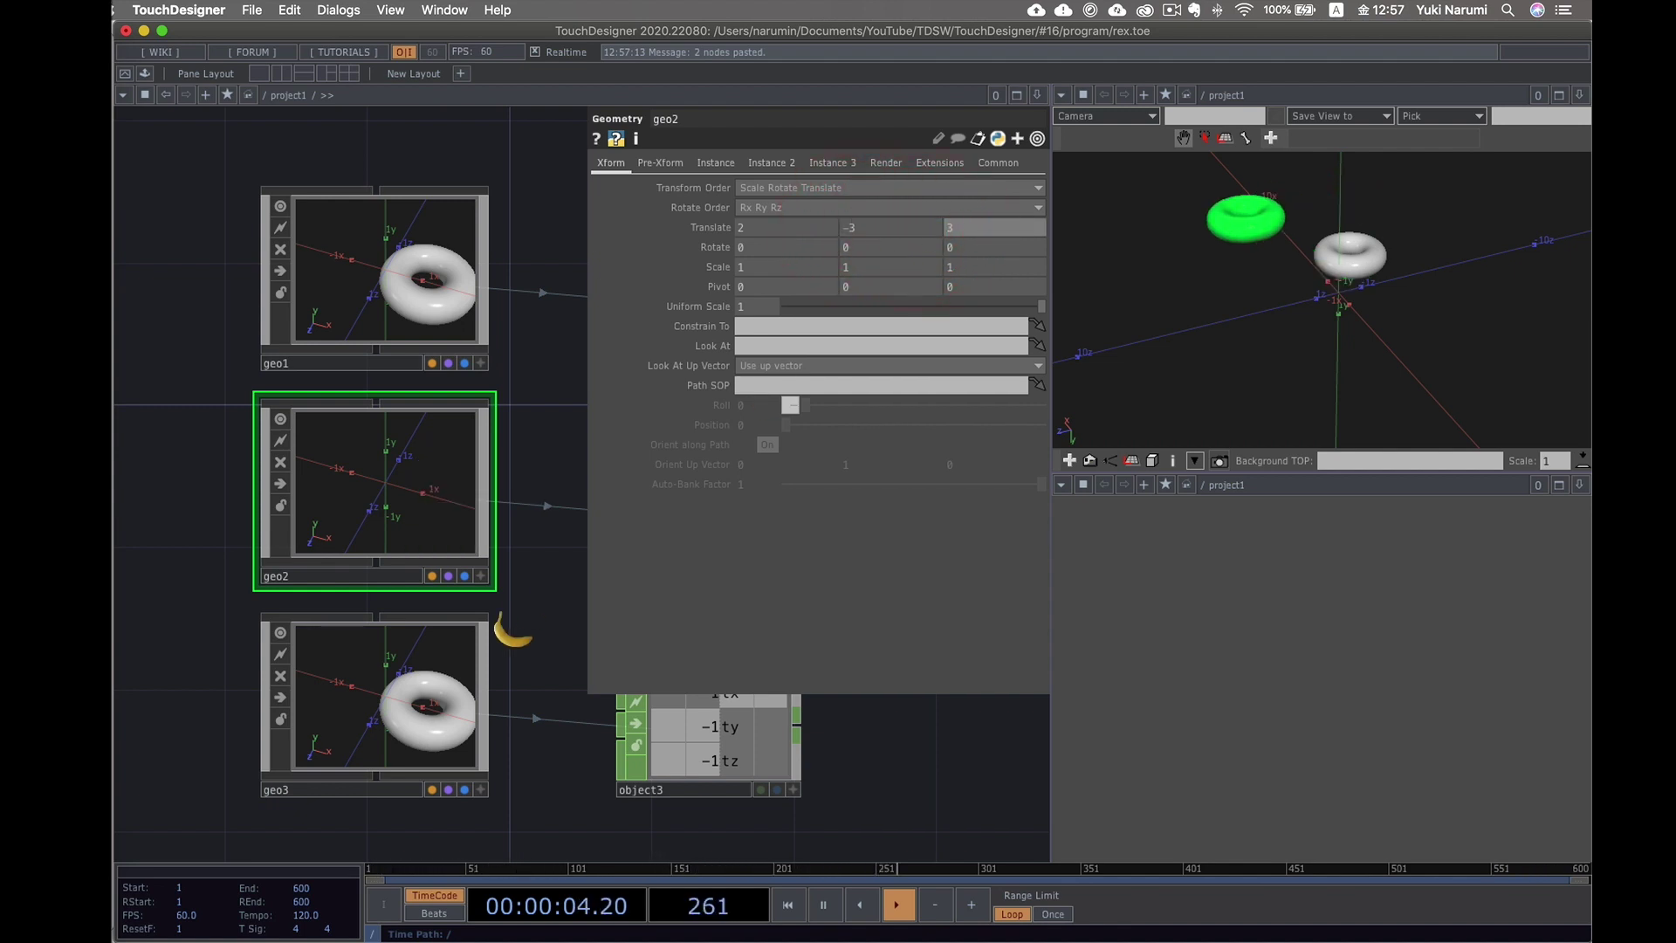
- Set the Translate of geo3 to -3 in X, 2 in Y and 4 in Z
{"action": "left_click", "coordinate": [423, 676]}
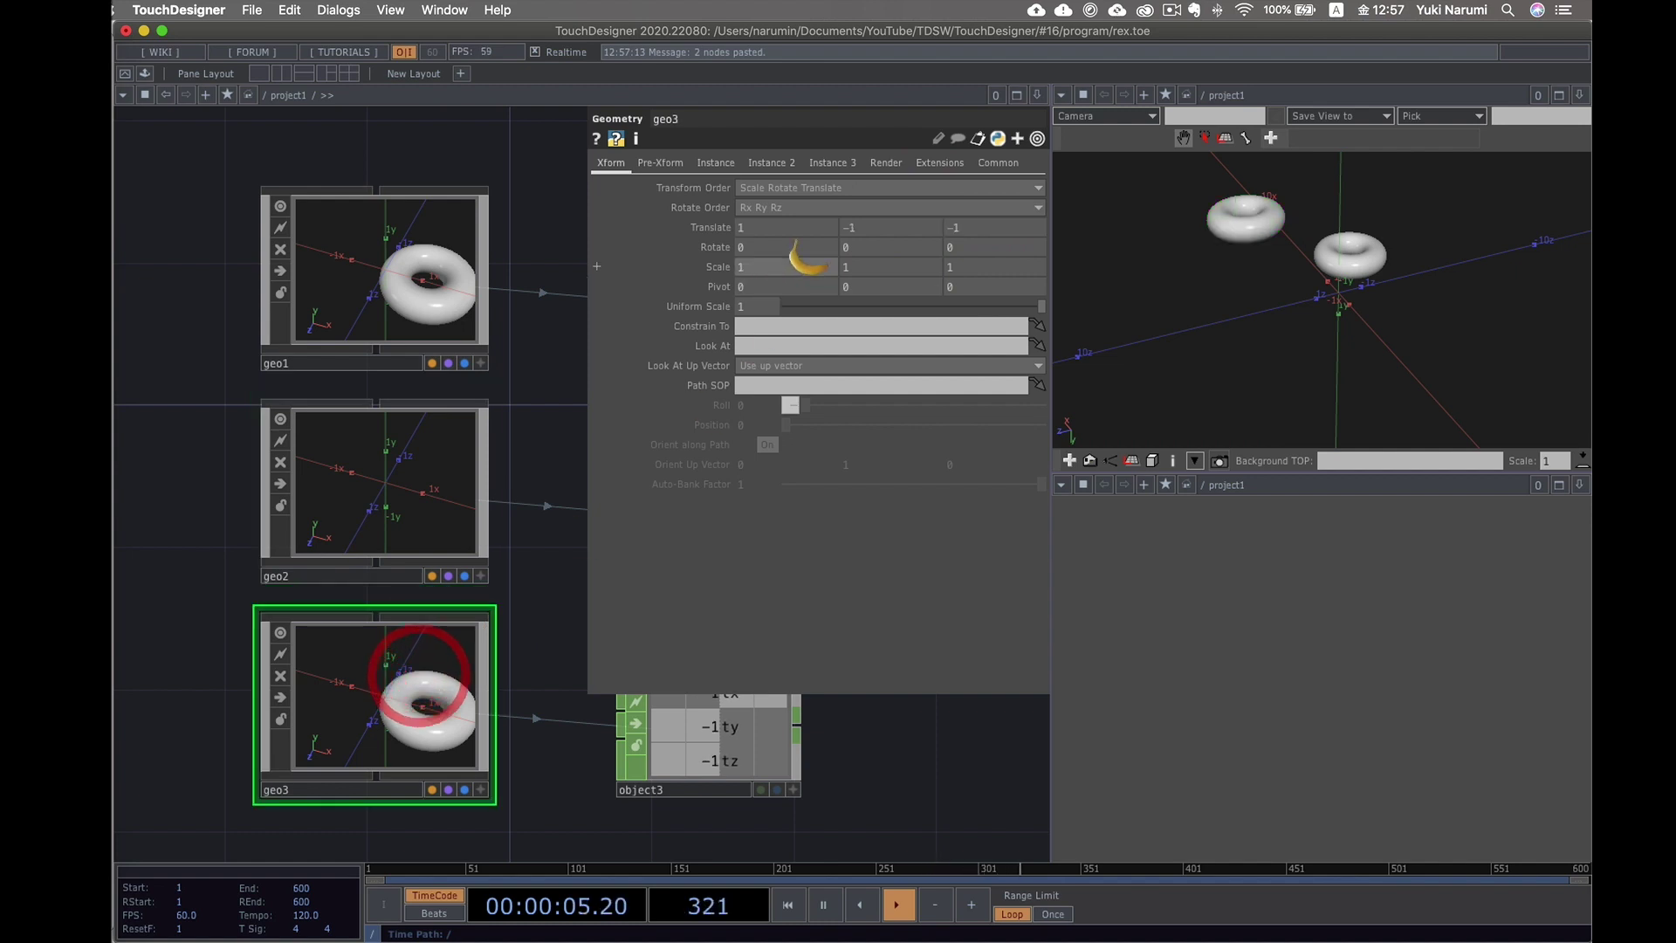
{"action": "left_click", "coordinate": [723, 225]}
{"action": "type", "text": "-3"}
{"action": "key", "text": "Return"}
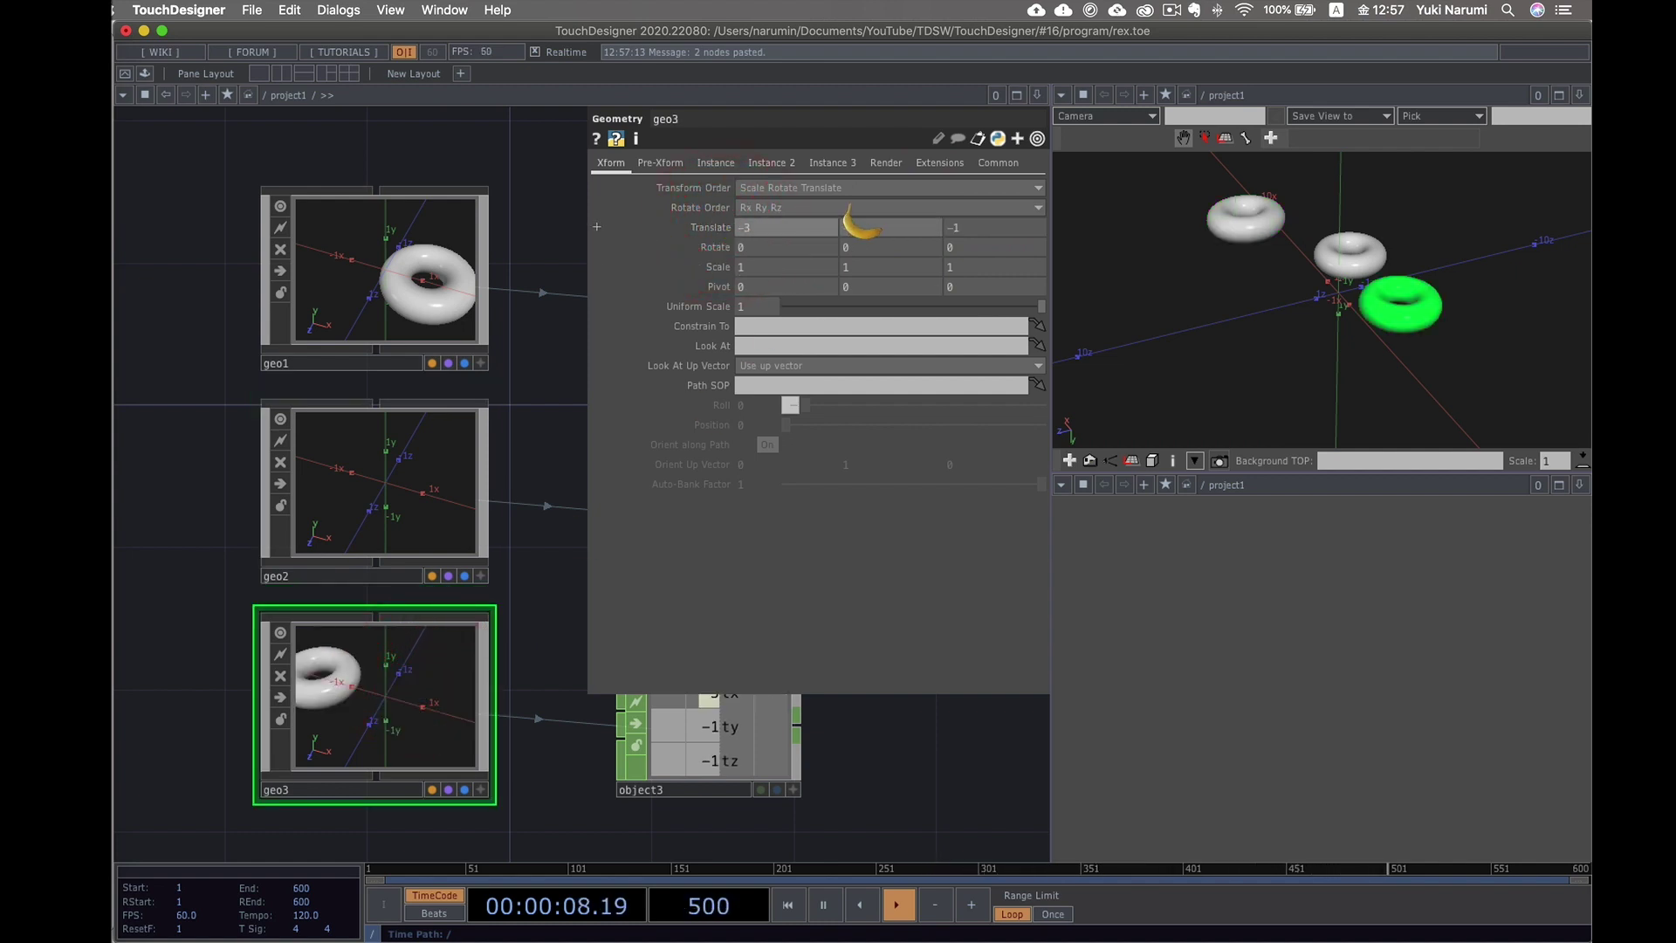
{"action": "left_click", "coordinate": [817, 228]}
{"action": "type", "text": "2"}
{"action": "key", "text": "Return"}
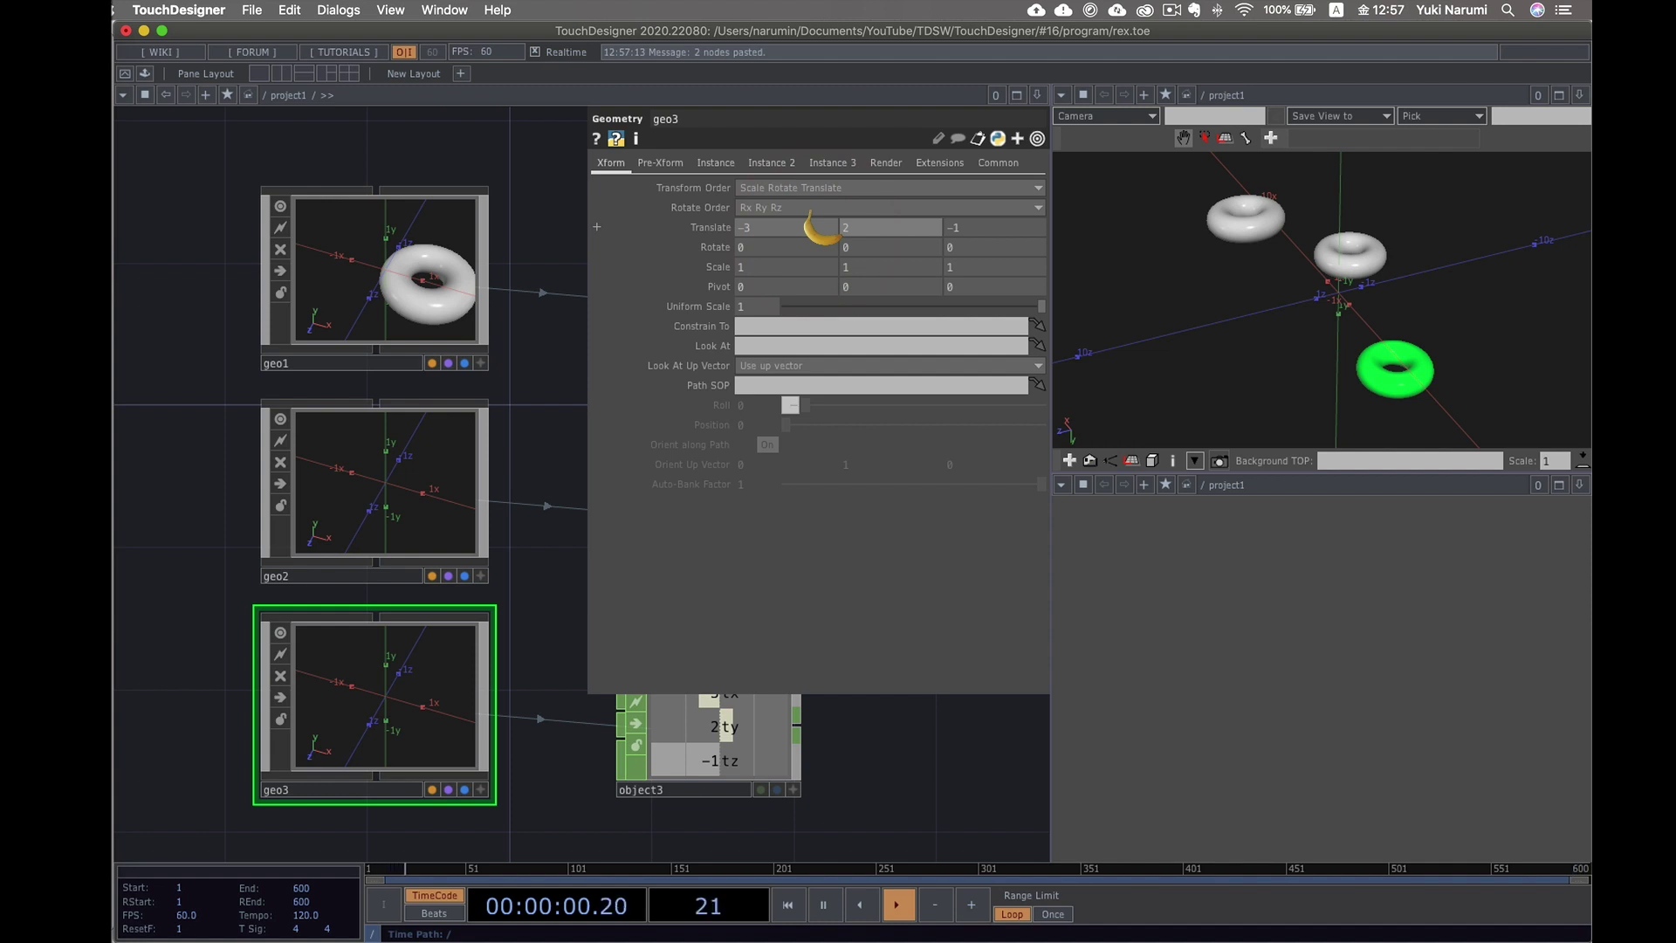
{"action": "left_click", "coordinate": [957, 226]}
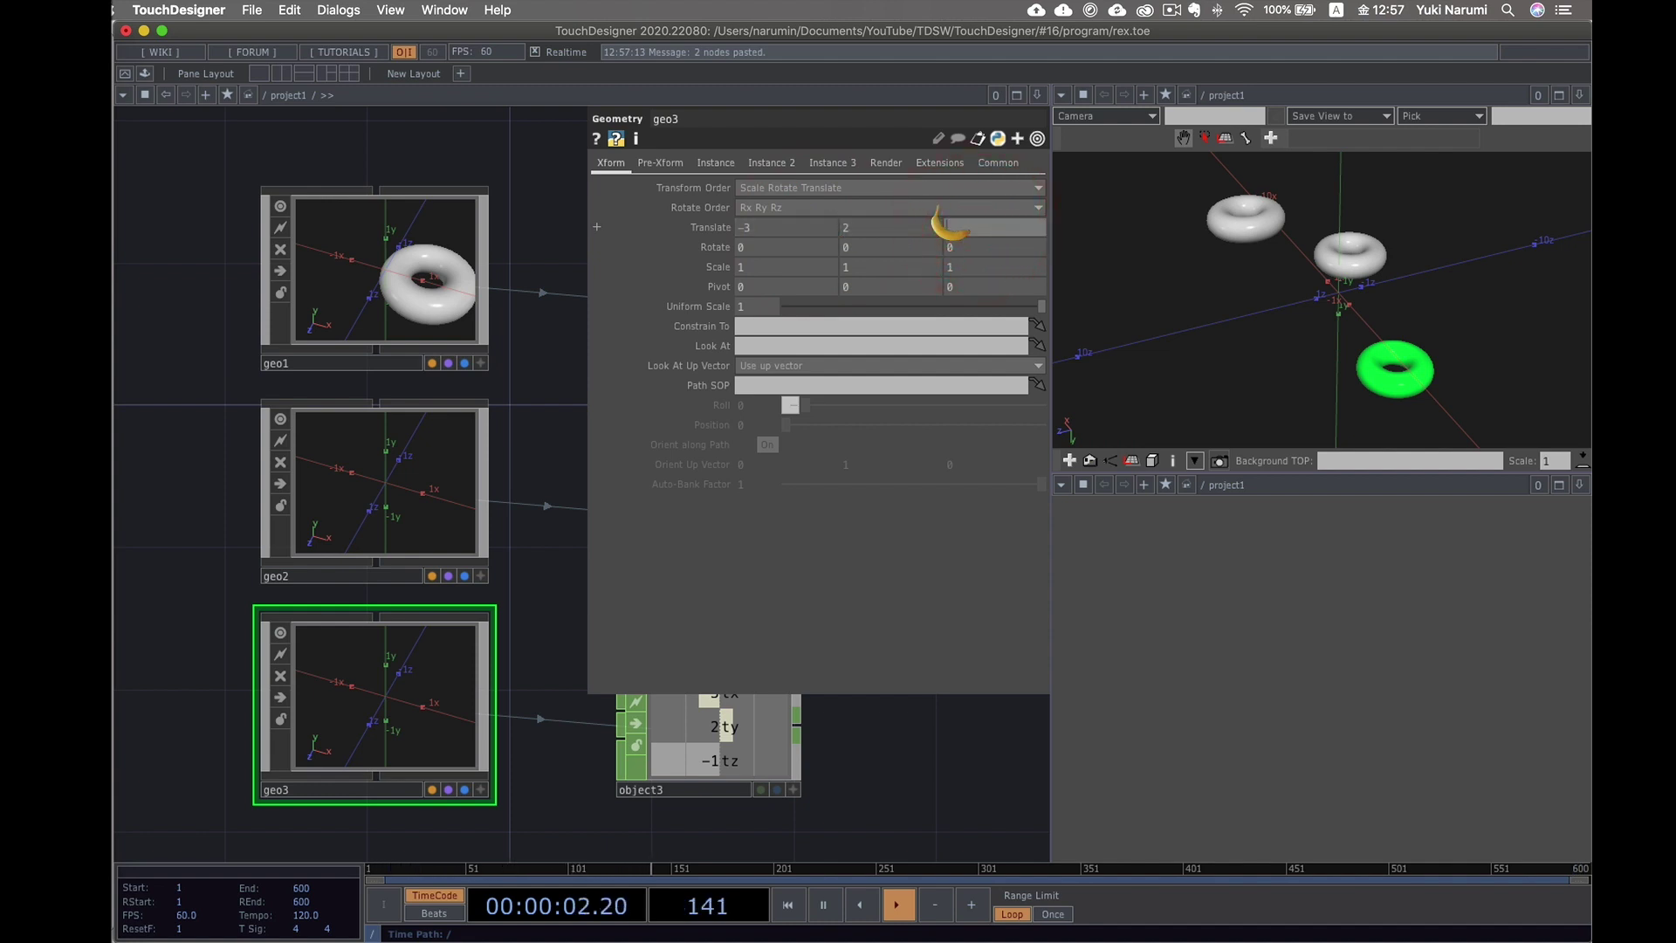
{"action": "type", "text": "4"}
{"action": "key", "text": "Return"}
{"action": "left_click_drag", "start_coordinate": [1091, 270], "coordinate": [1427, 284]}
{"action": "left_click", "coordinate": [898, 746]}
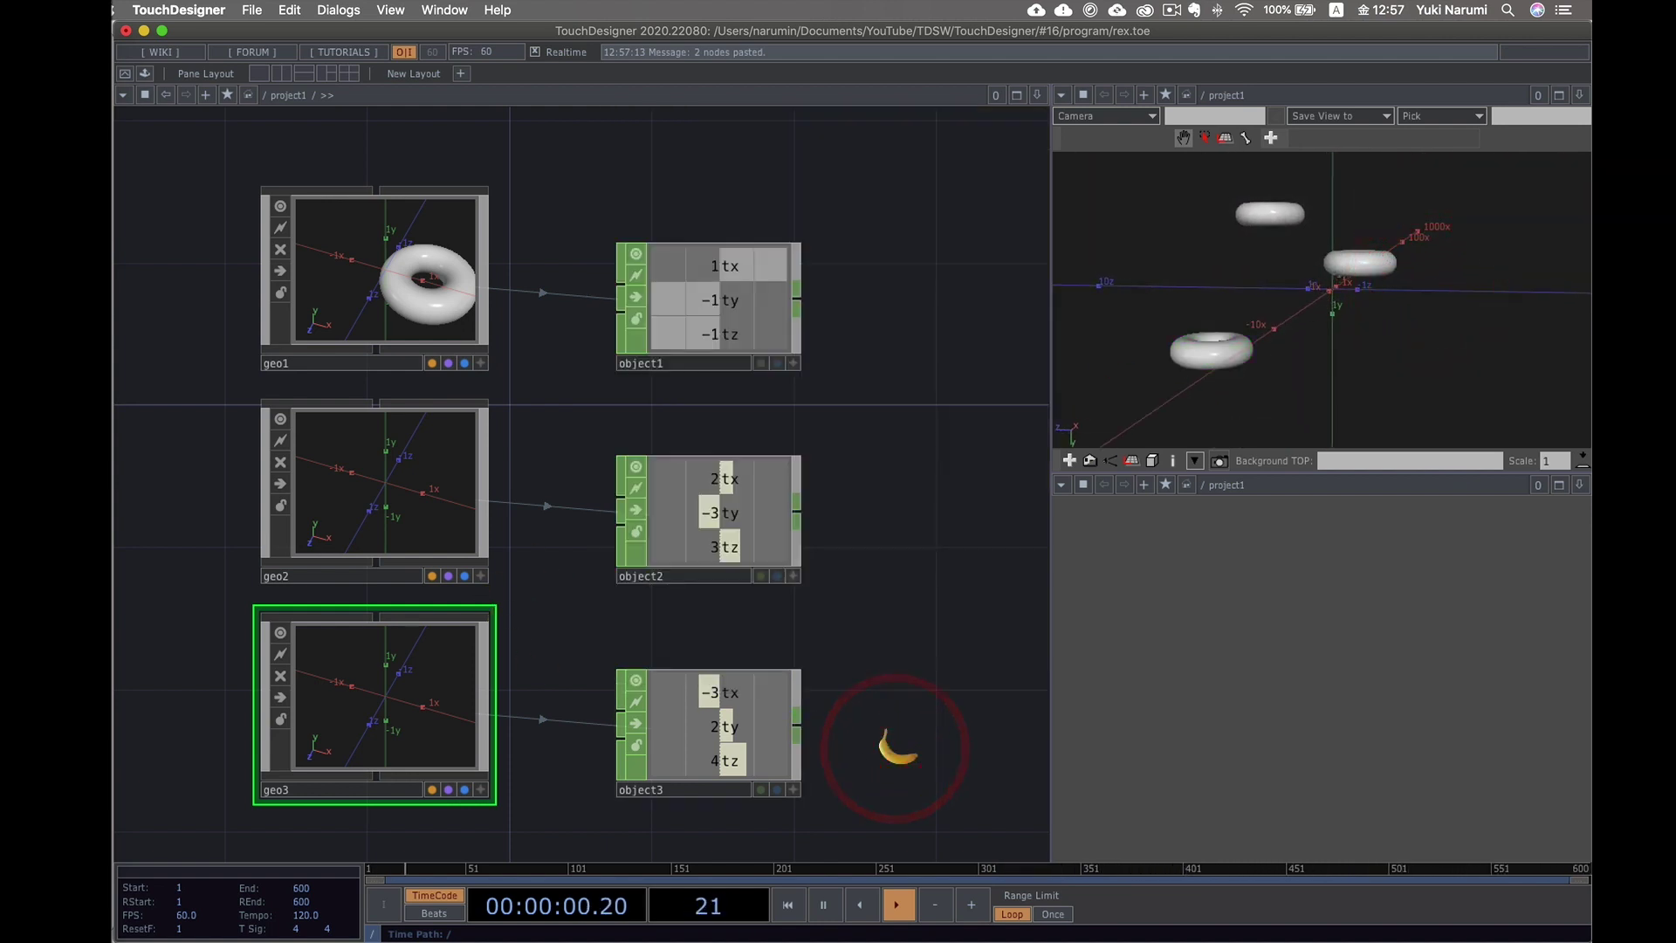
- Add a new Geometry COMP in the empty space below geo3
{"action": "left_click_drag", "start_coordinate": [895, 745], "coordinate": [799, 599]}
{"action": "scroll", "coordinate": [801, 599], "scroll_direction": "down", "scroll_amount": 3}
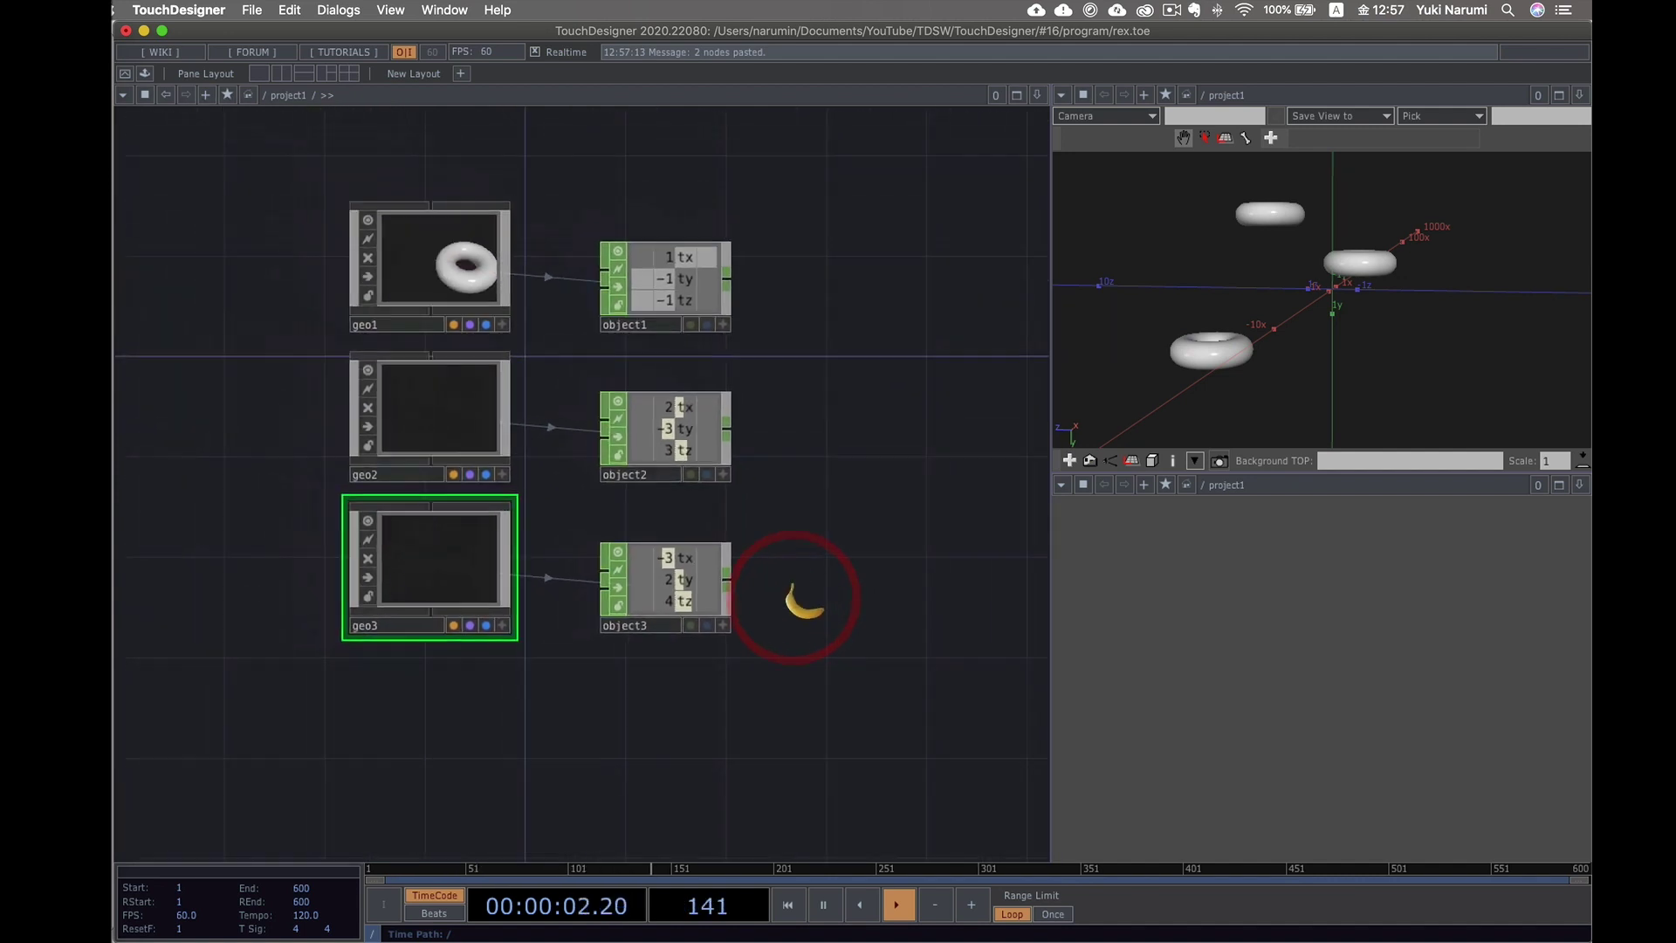
{"action": "left_click_drag", "start_coordinate": [830, 525], "coordinate": [827, 453]}
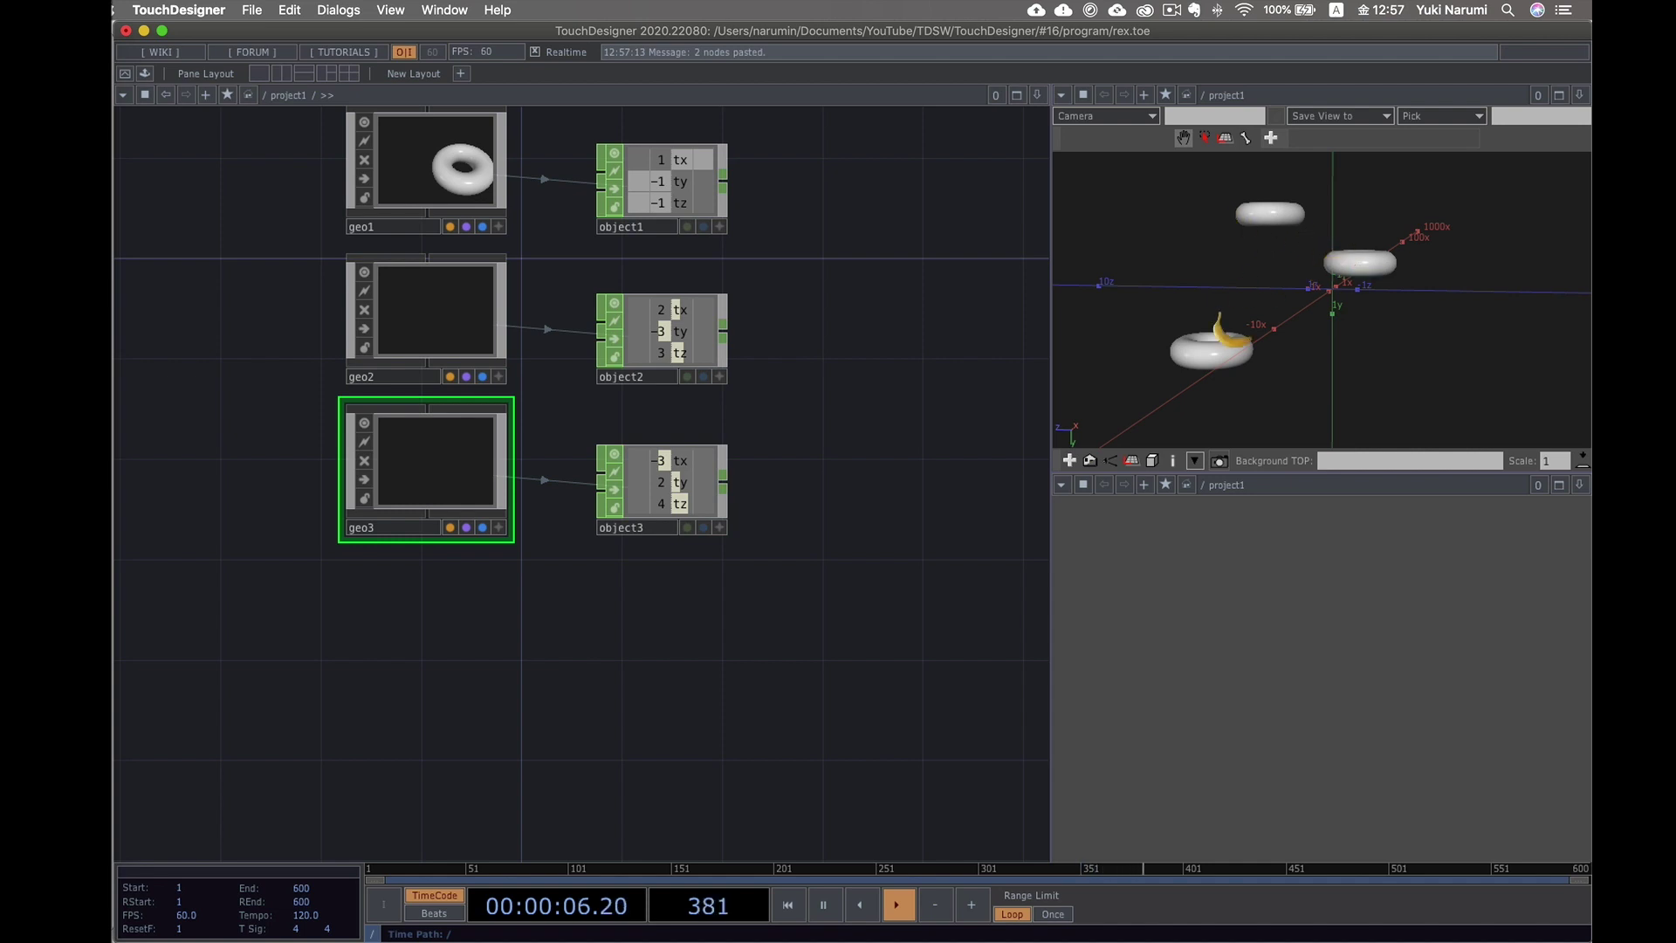
{"action": "double_click", "coordinate": [663, 704]}
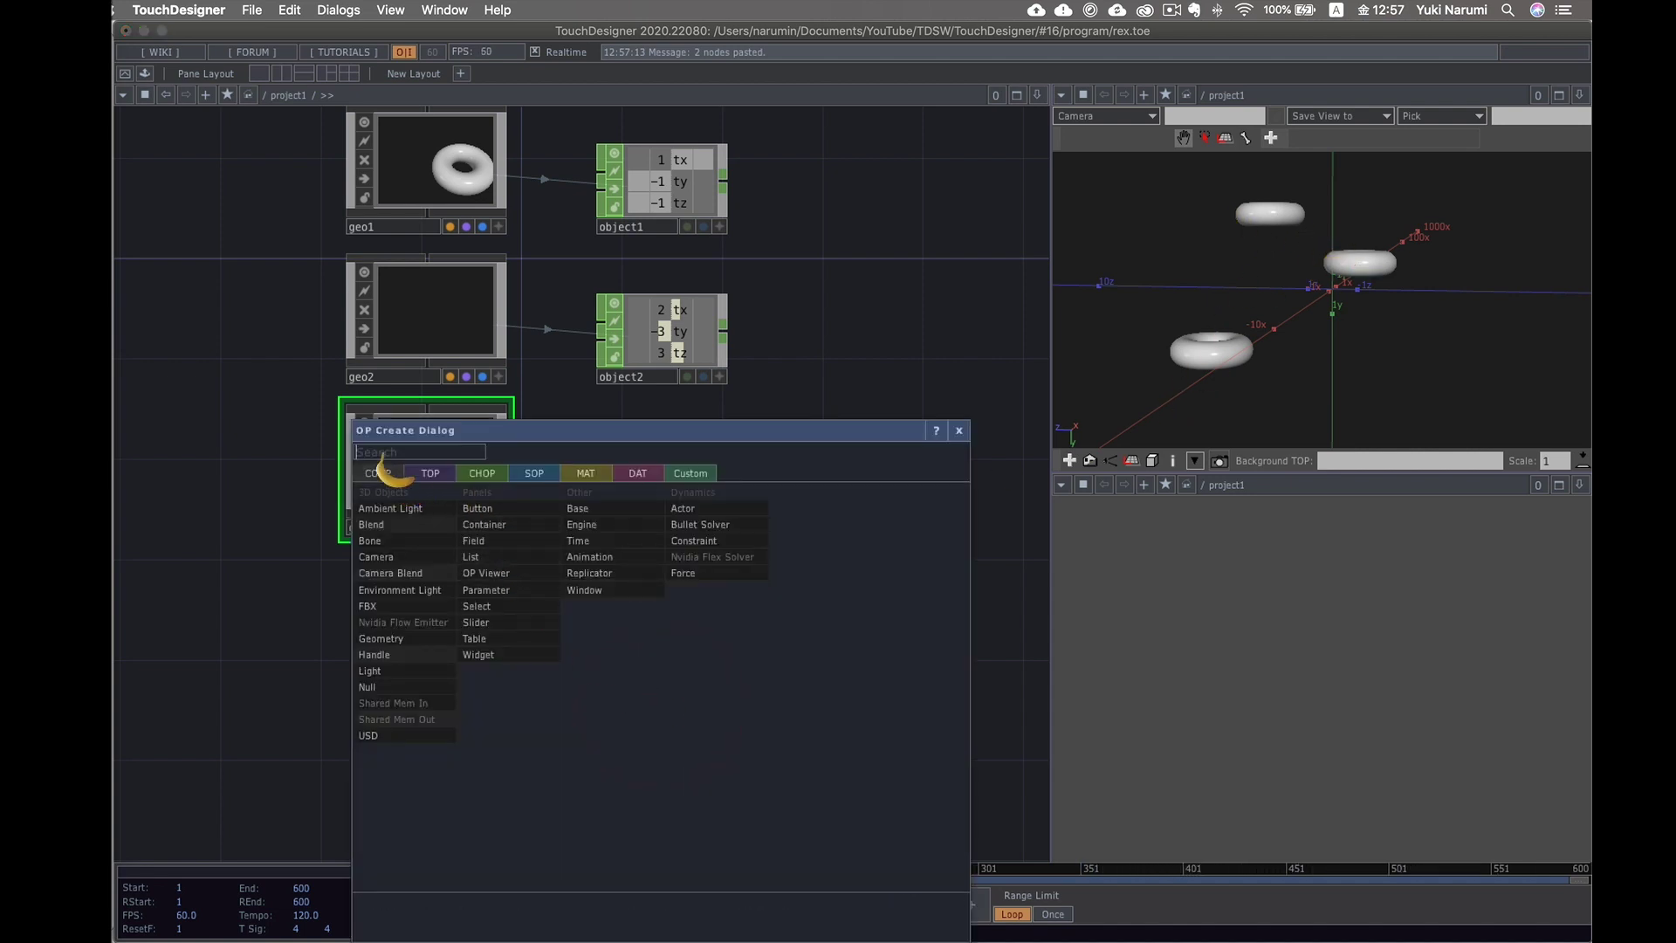
{"action": "type", "text": "ge"}
{"action": "left_click", "coordinate": [397, 638]}
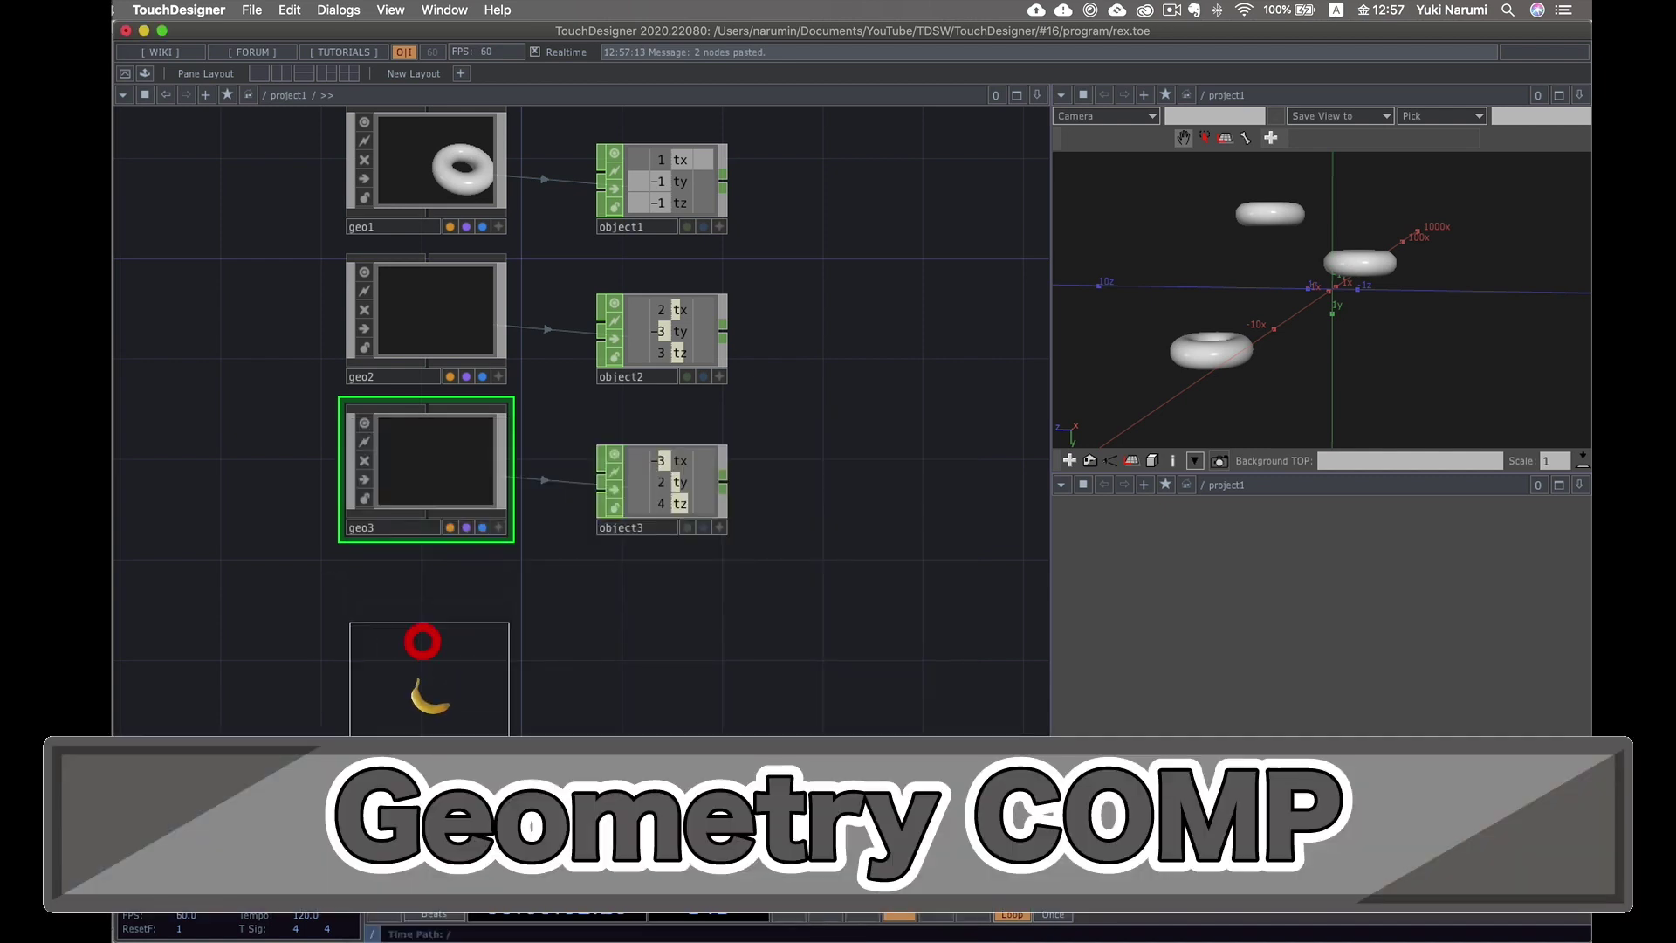
{"action": "left_click", "coordinate": [428, 689]}
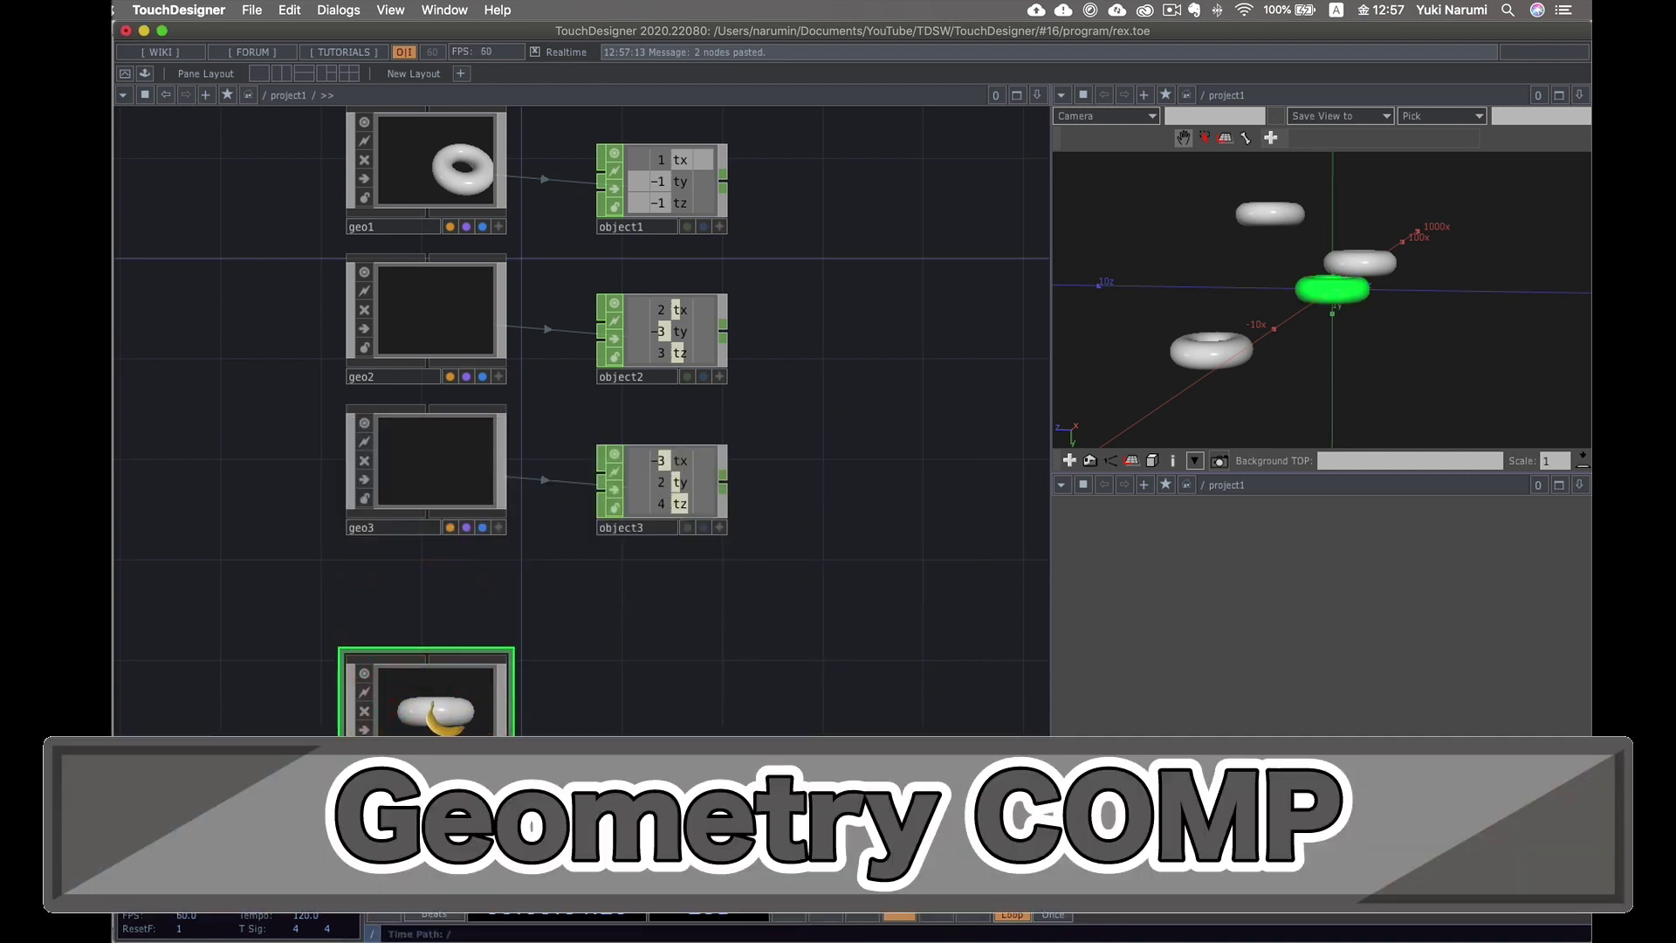
- Enter the new Geometry COMP and delete its default torus
{"action": "key", "text": "i"}
{"action": "left_click", "coordinate": [544, 545]}
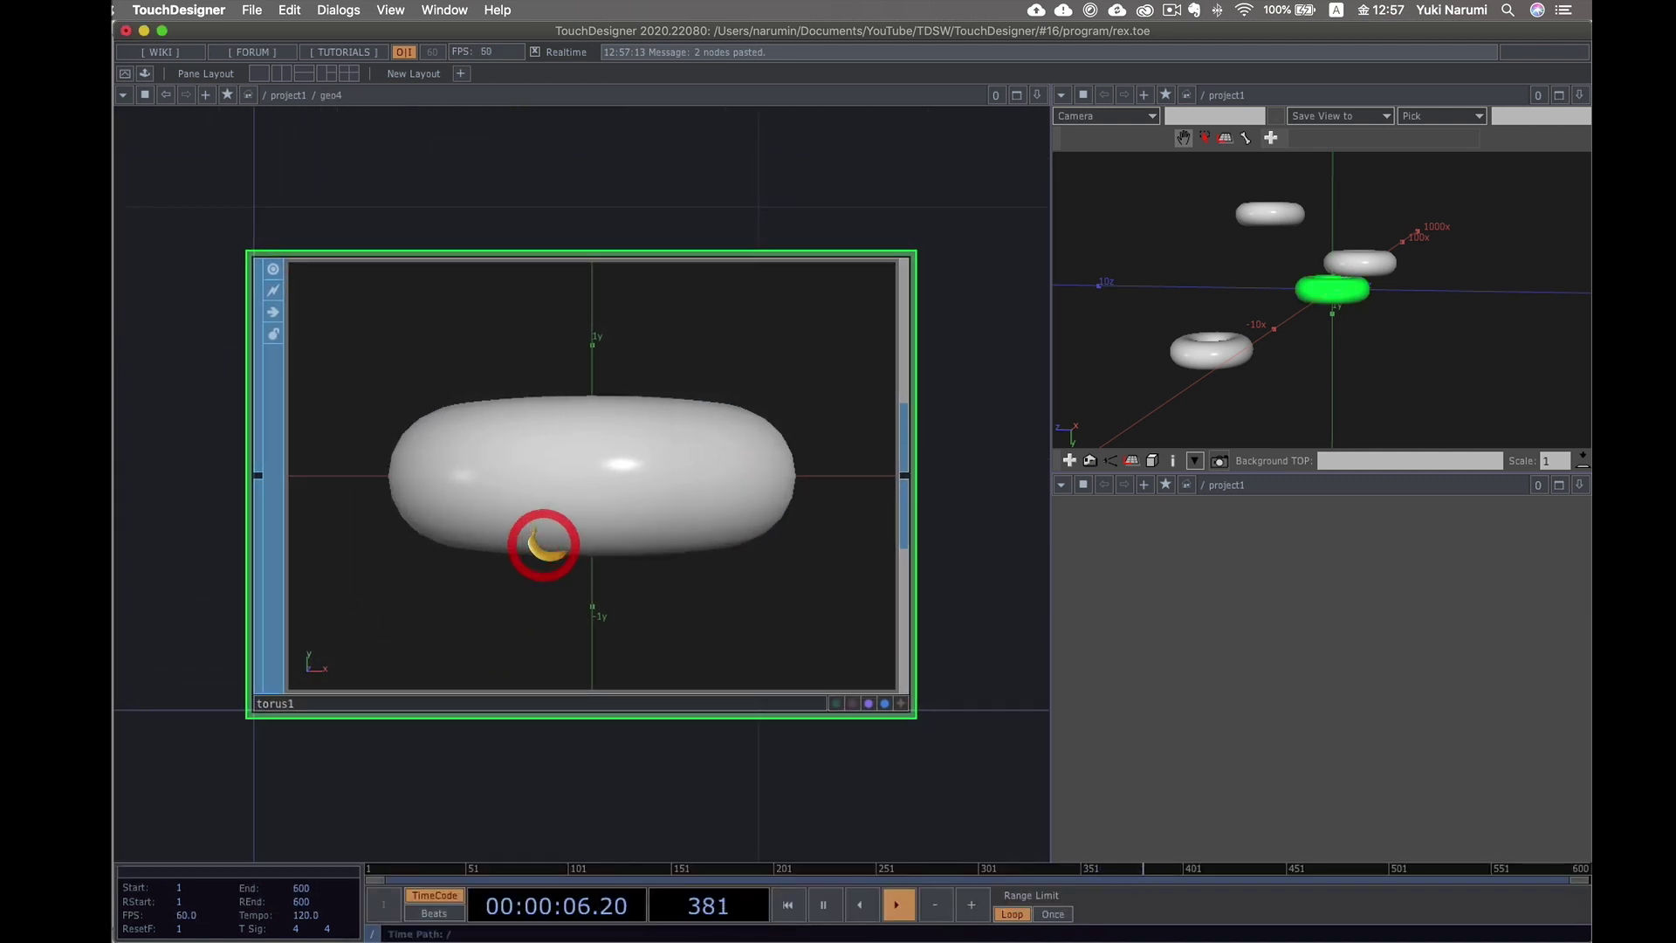
{"action": "key", "text": "Delete"}
- Add a Sphere SOP inside geo4 and turn on its render and display flags
{"action": "key", "text": "Tab"}
{"action": "key", "text": "Tab"}
{"action": "key", "text": "Tab"}
{"action": "key", "text": "Tab"}
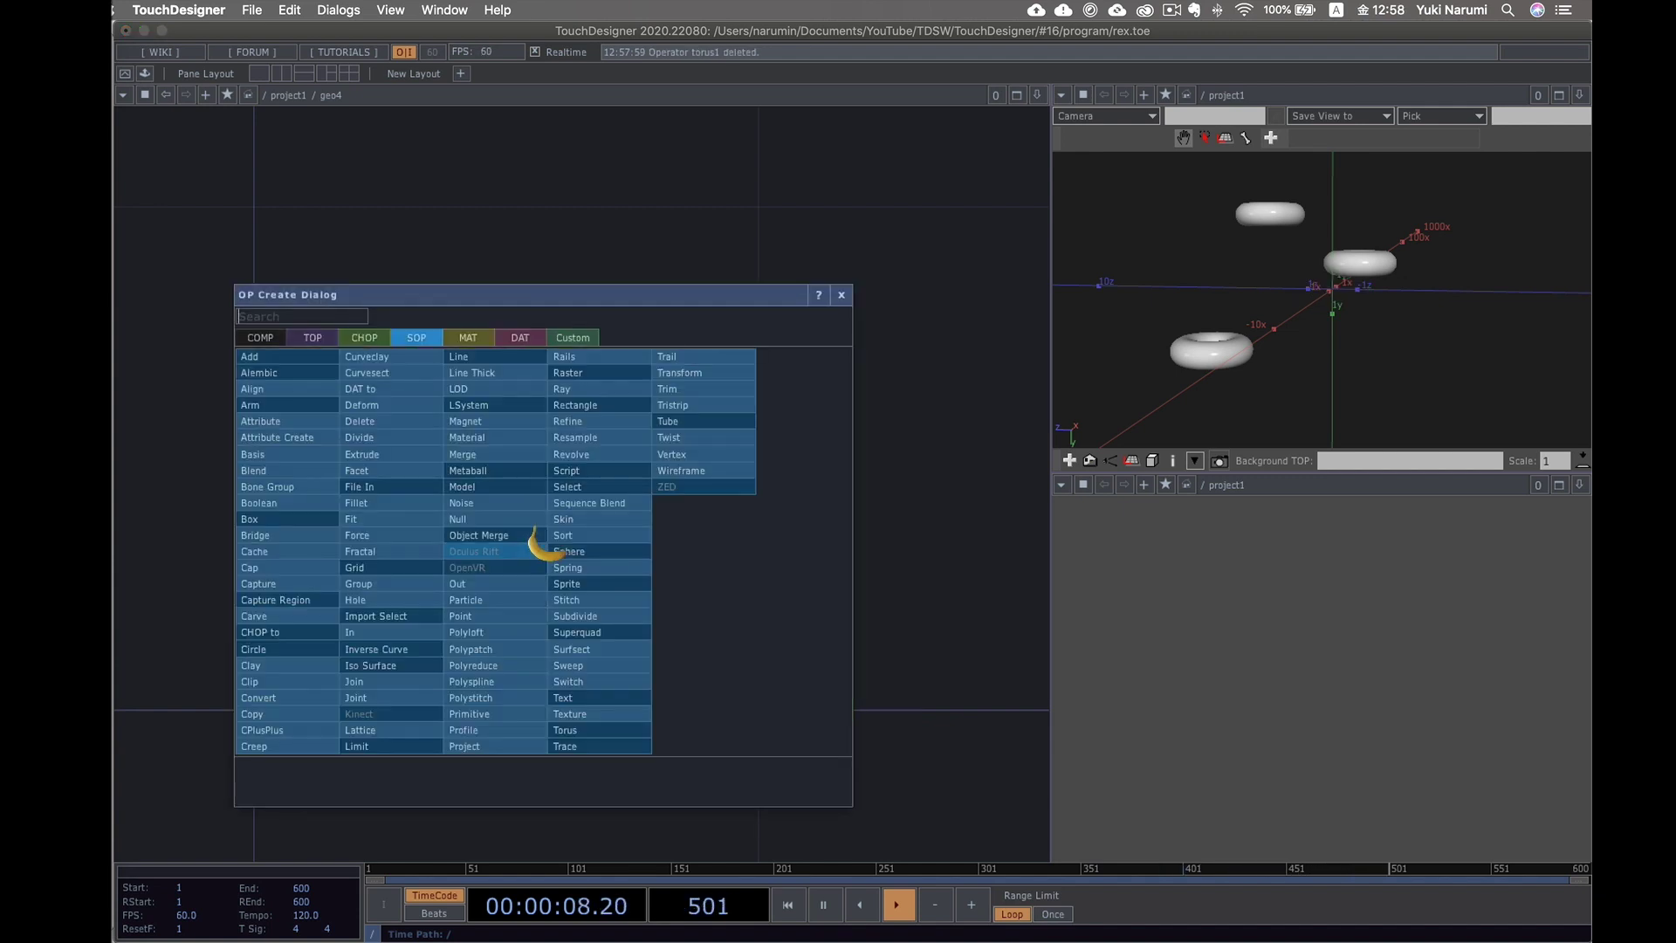
{"action": "type", "text": "sp"}
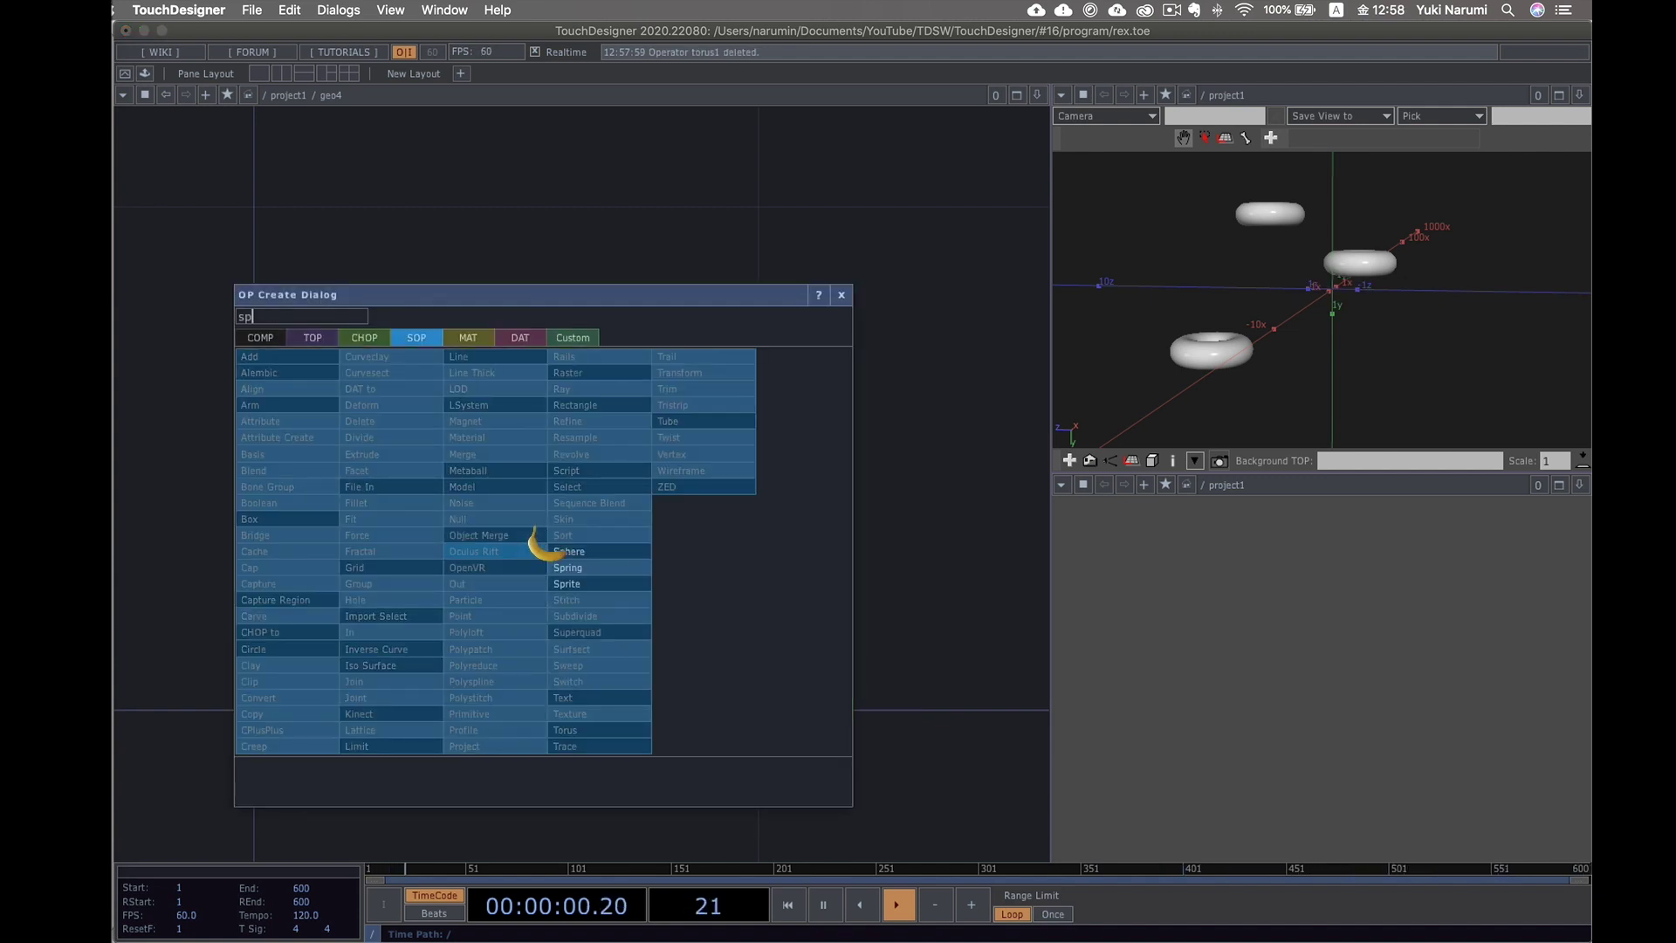
{"action": "left_click", "coordinate": [559, 551]}
{"action": "left_click", "coordinate": [559, 548]}
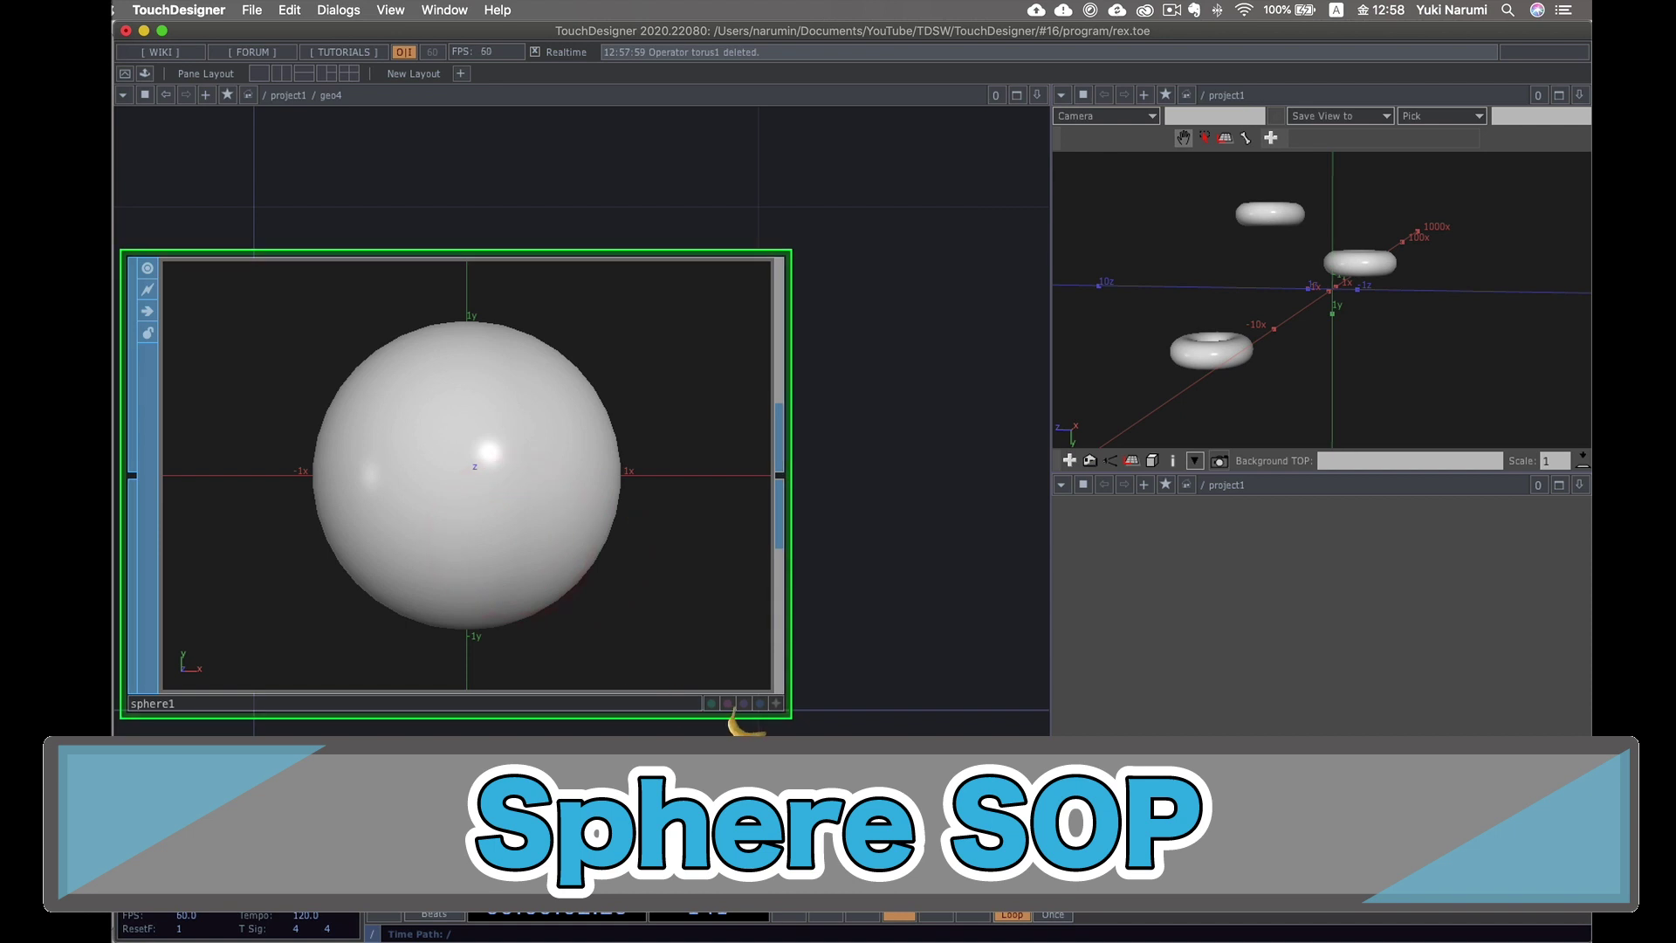
{"action": "left_click", "coordinate": [744, 703]}
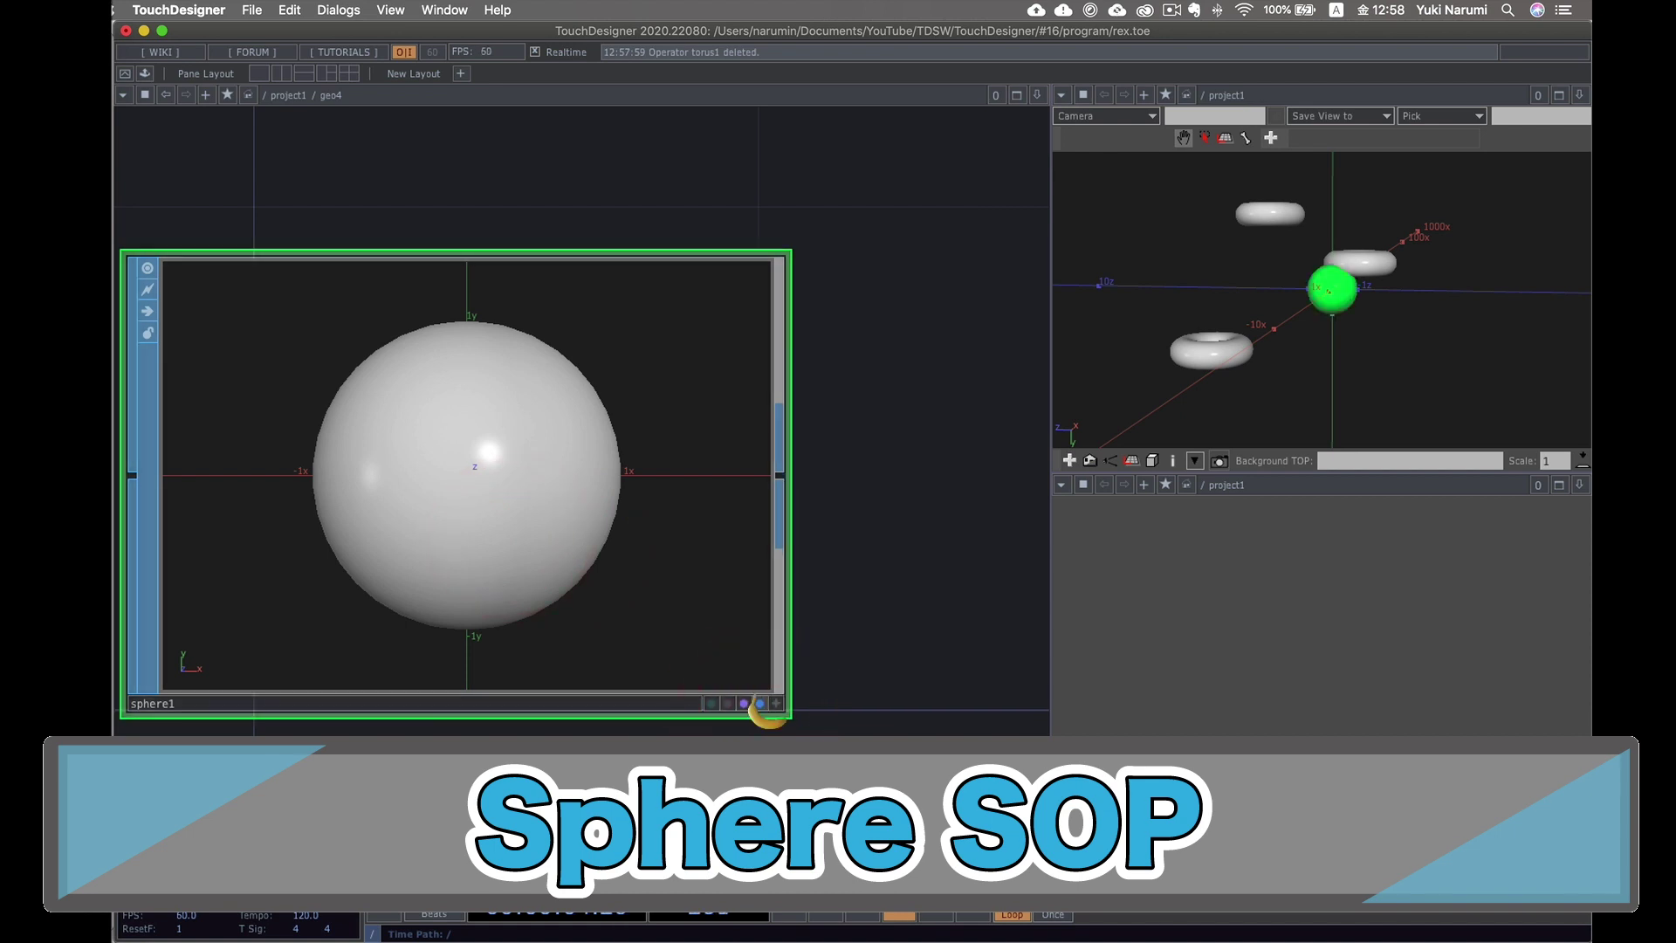
- Return to the project level and reduce the Uniform Scale of geo4 so the sphere becomes much smaller than the toruses
{"action": "scroll", "coordinate": [722, 692], "scroll_direction": "down", "scroll_amount": 10}
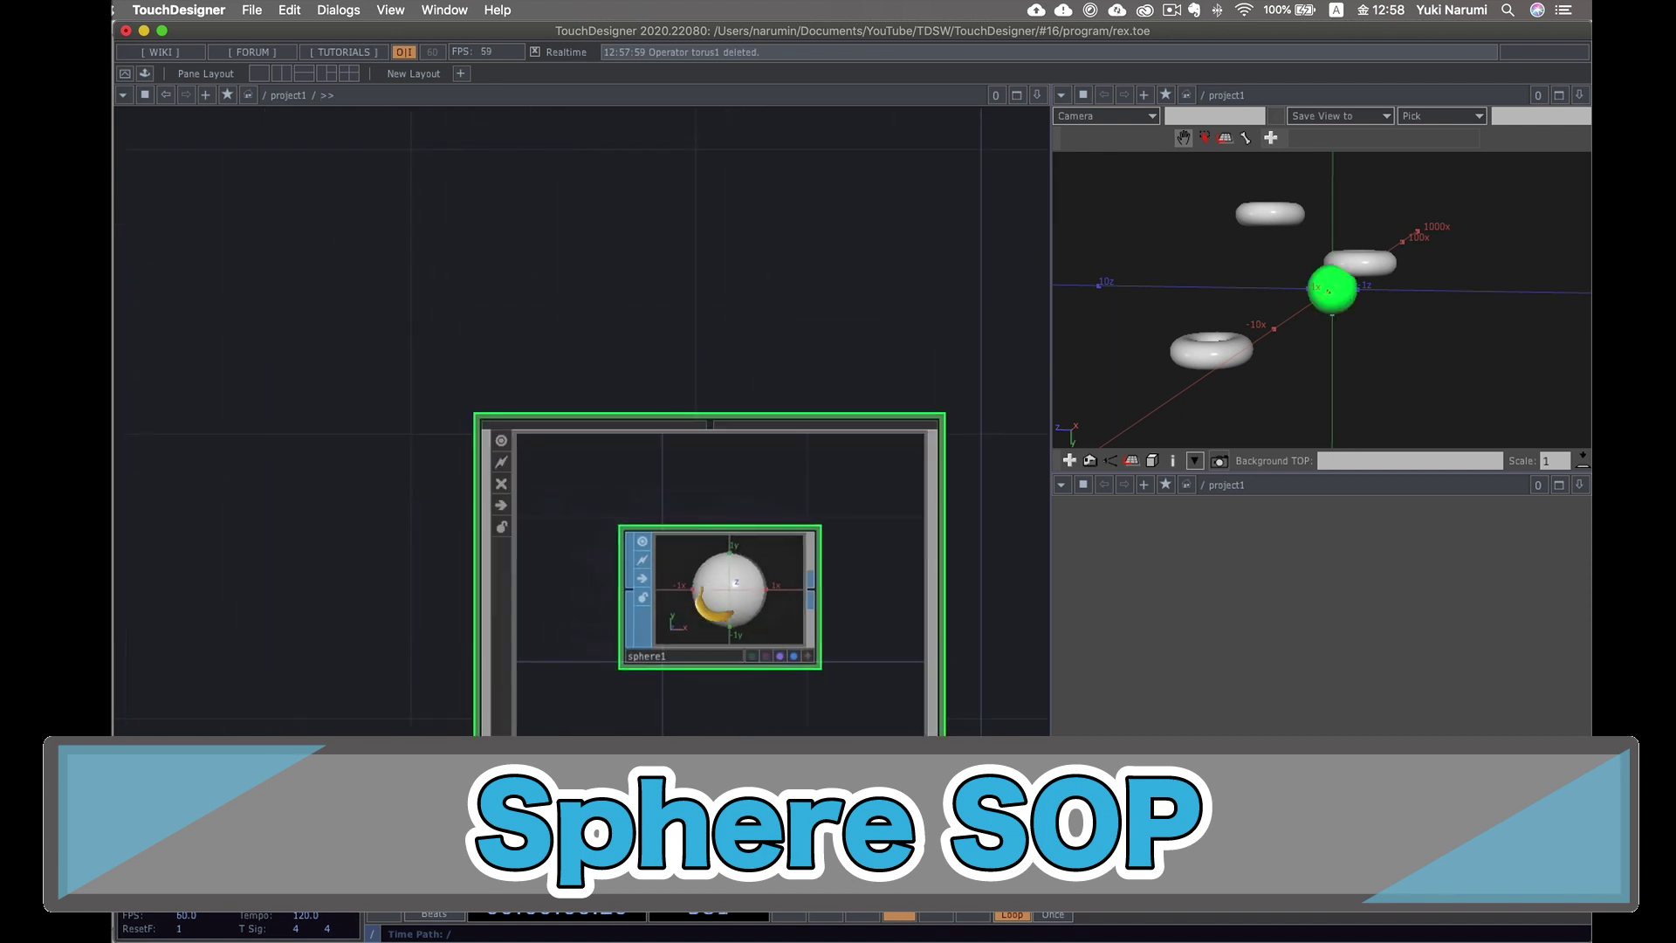
{"action": "scroll", "coordinate": [712, 601], "scroll_direction": "down", "scroll_amount": 5}
{"action": "left_click_drag", "start_coordinate": [884, 614], "coordinate": [701, 640]}
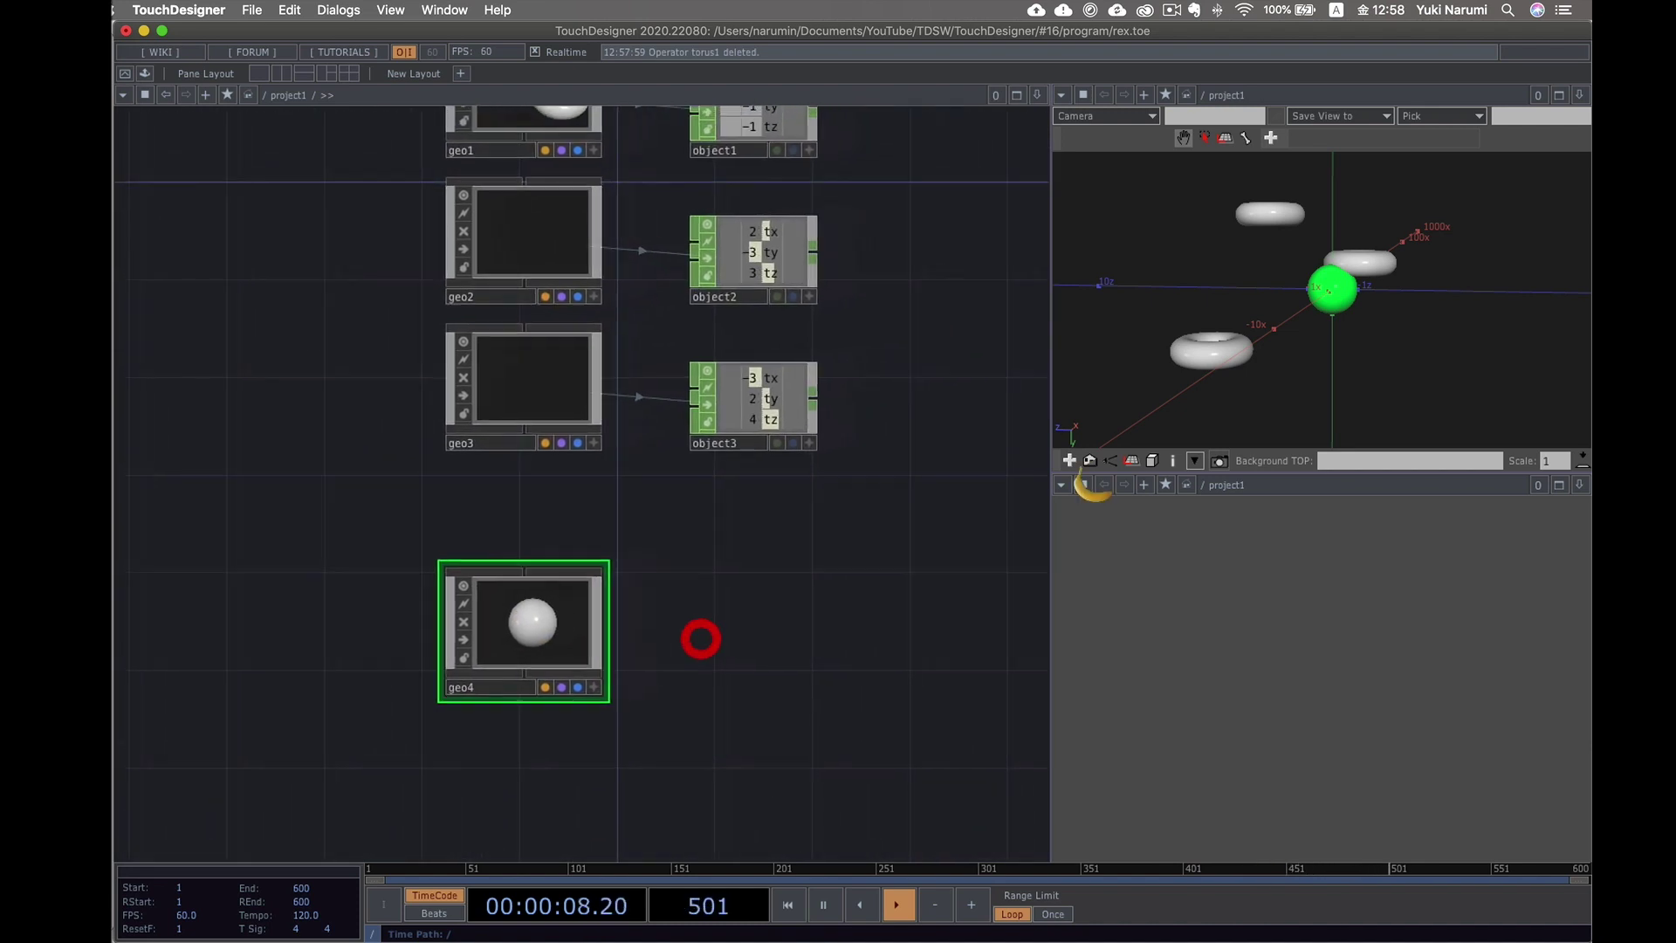
{"action": "left_click_drag", "start_coordinate": [1371, 323], "coordinate": [1412, 325]}
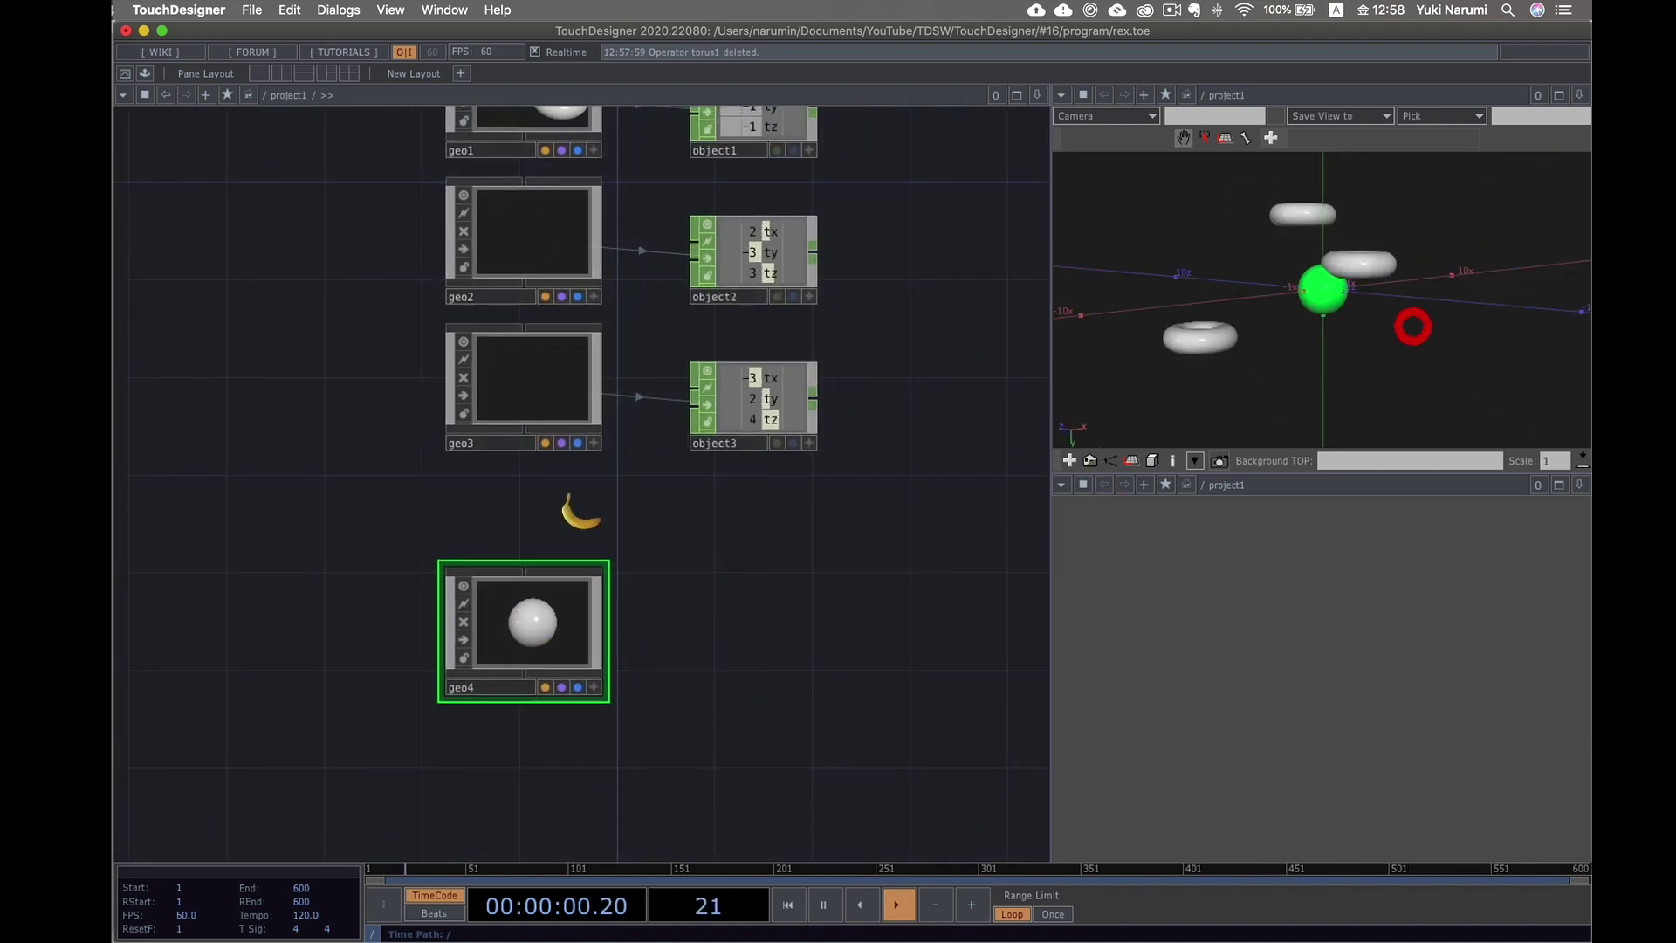
{"action": "key", "text": "p"}
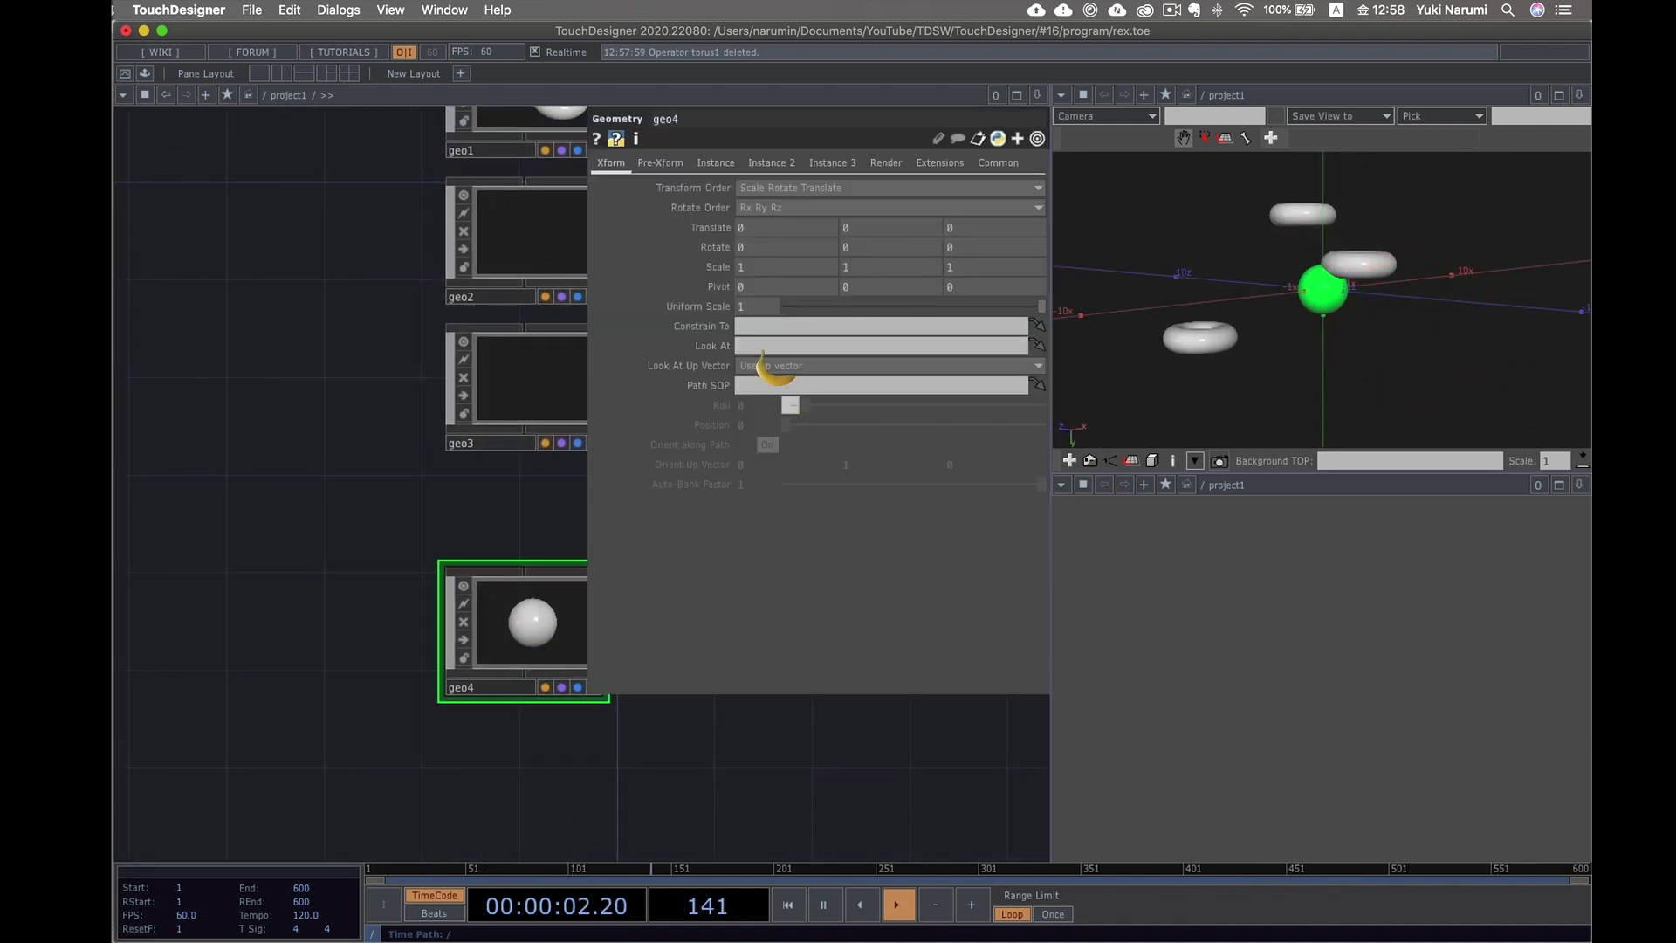
{"action": "left_click_drag", "start_coordinate": [814, 306], "coordinate": [870, 306]}
{"action": "left_click", "coordinate": [784, 749]}
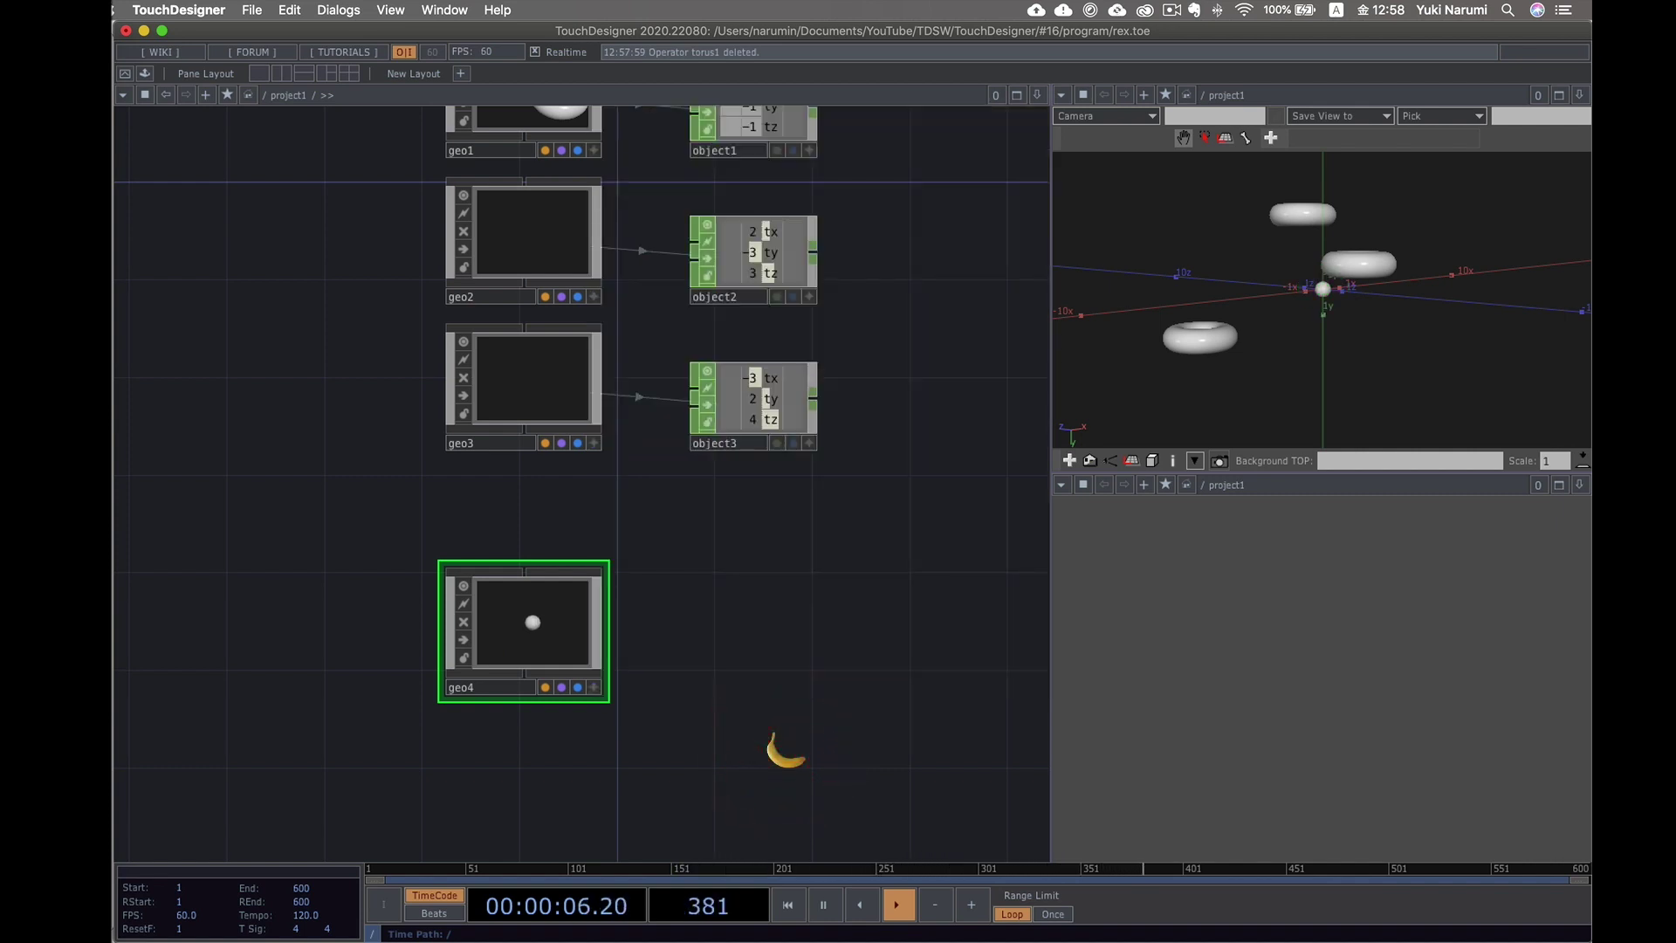
- Rename the sphere's Geometry COMP from geo4 to ref_geo
{"action": "left_click", "coordinate": [456, 688]}
{"action": "left_click", "coordinate": [442, 691]}
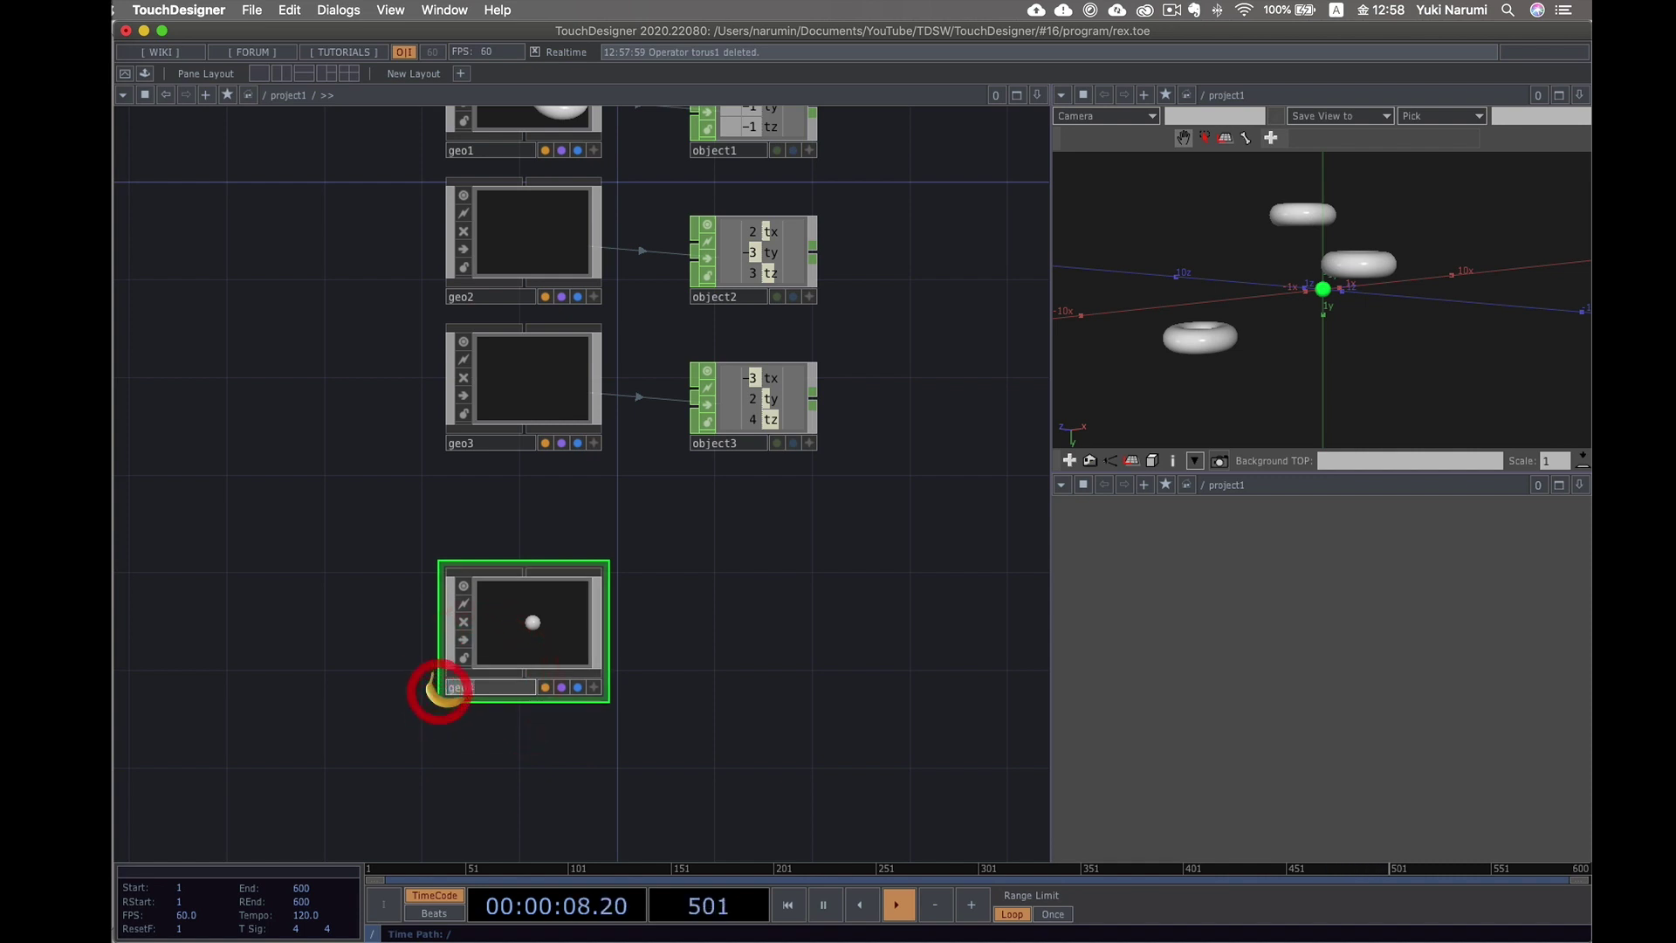
{"action": "type", "text": "ref"}
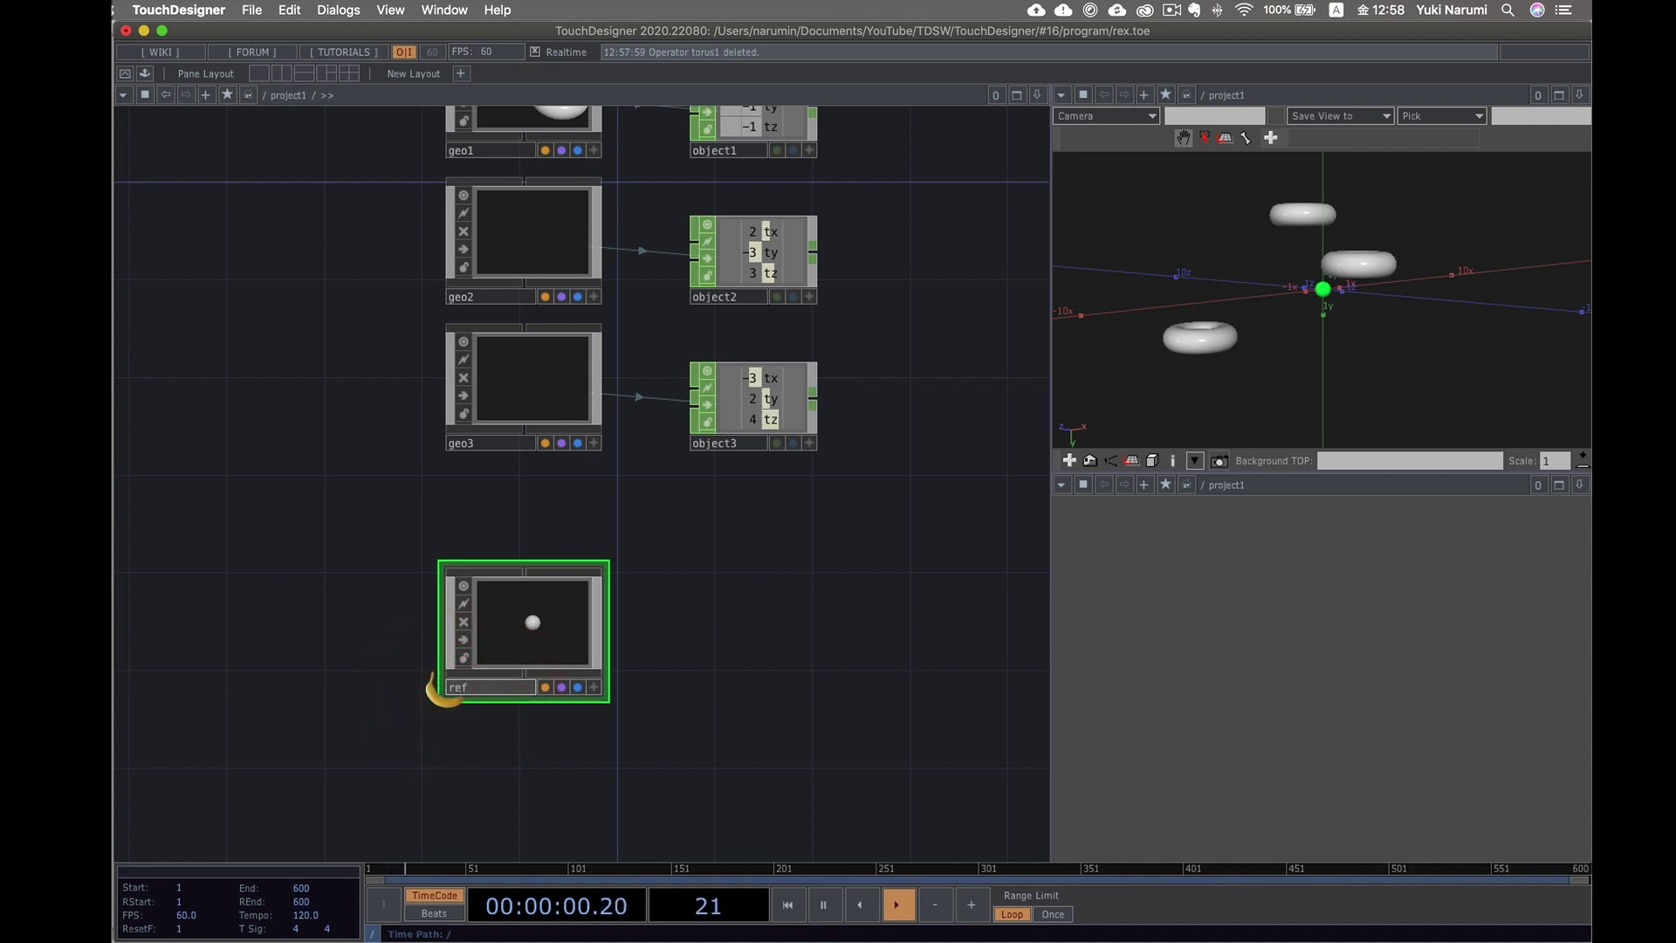
{"action": "scroll", "coordinate": [479, 722], "scroll_direction": "up", "scroll_amount": 3}
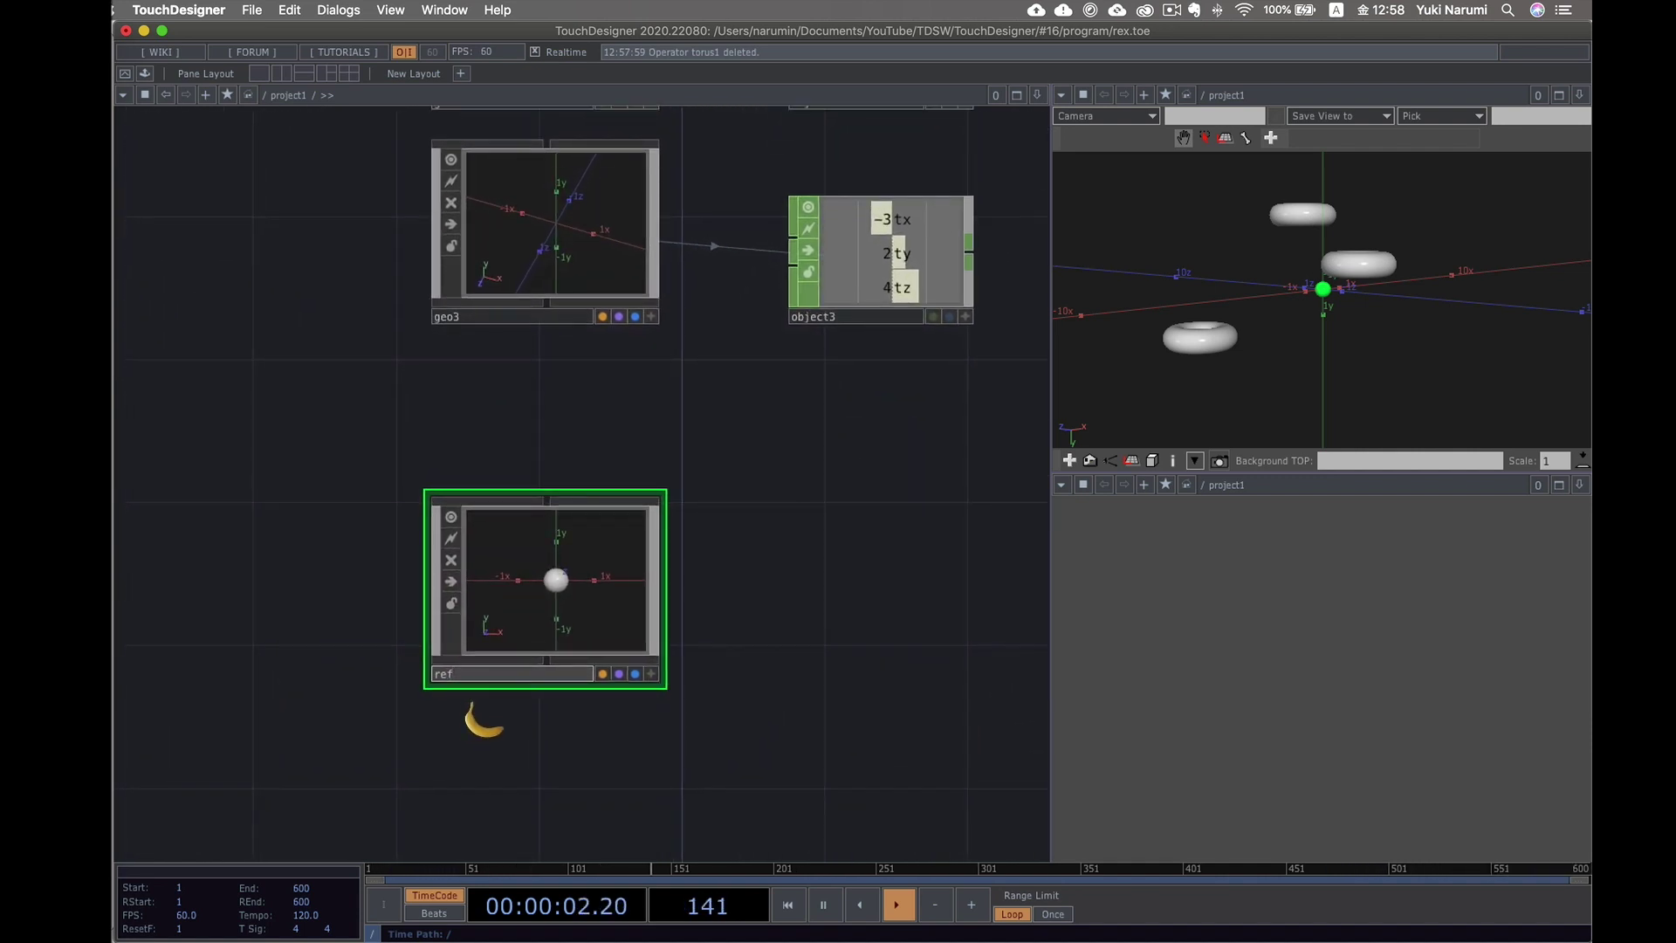
{"action": "type", "text": "ef_geo"}
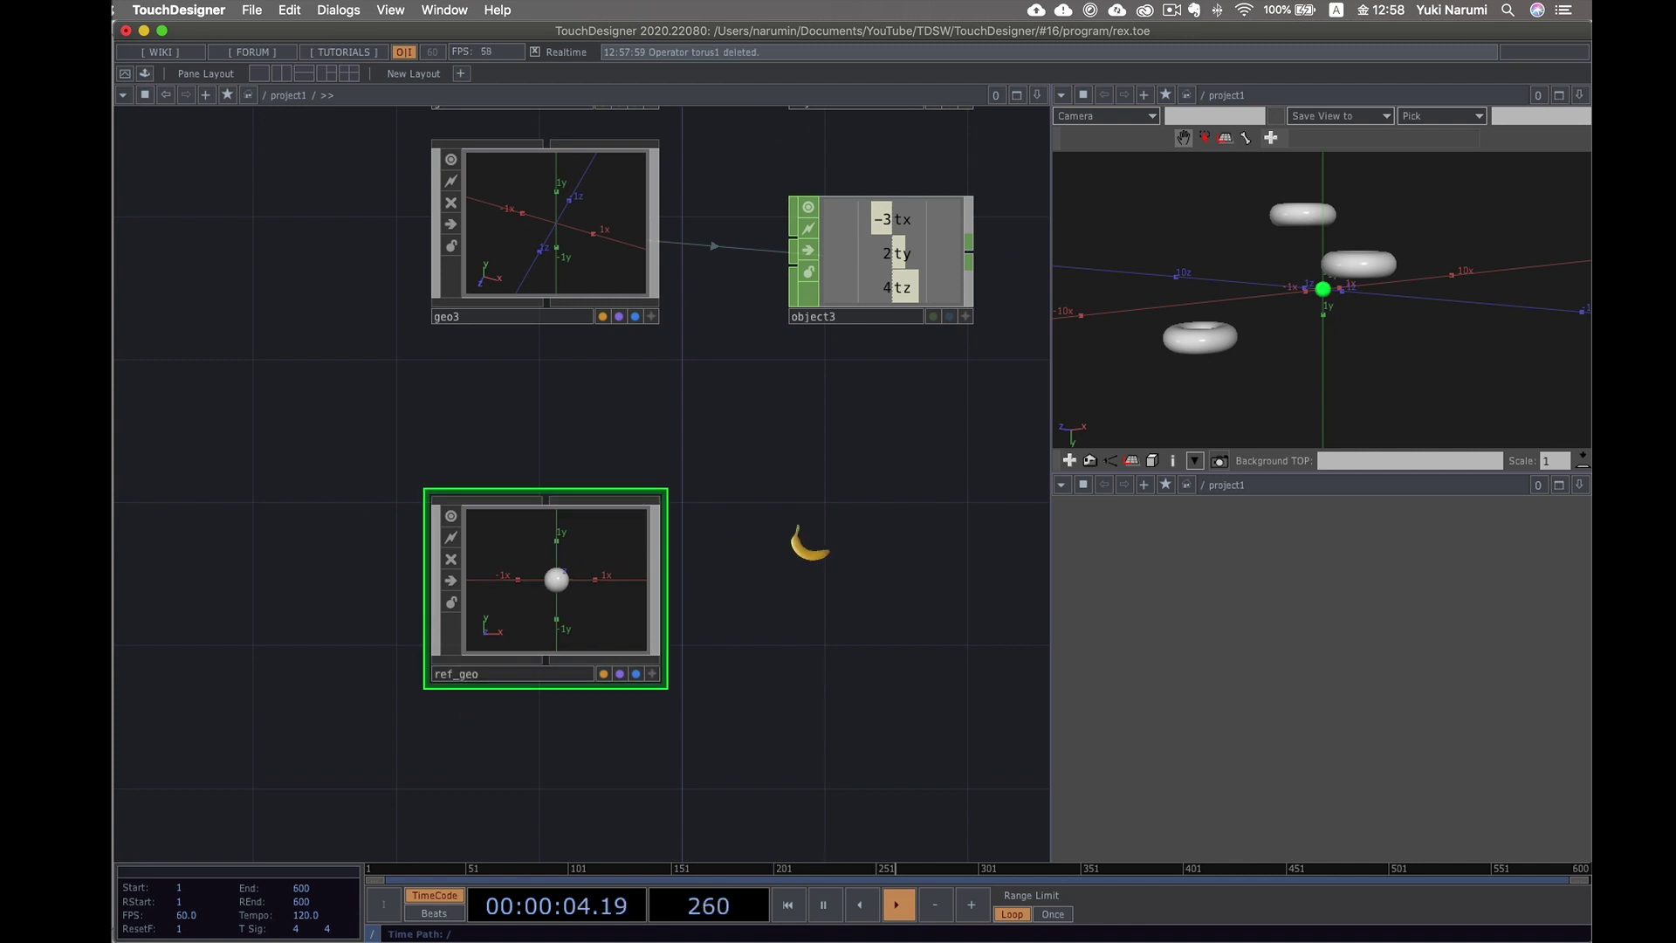
{"action": "scroll", "coordinate": [811, 543], "scroll_direction": "down", "scroll_amount": 3}
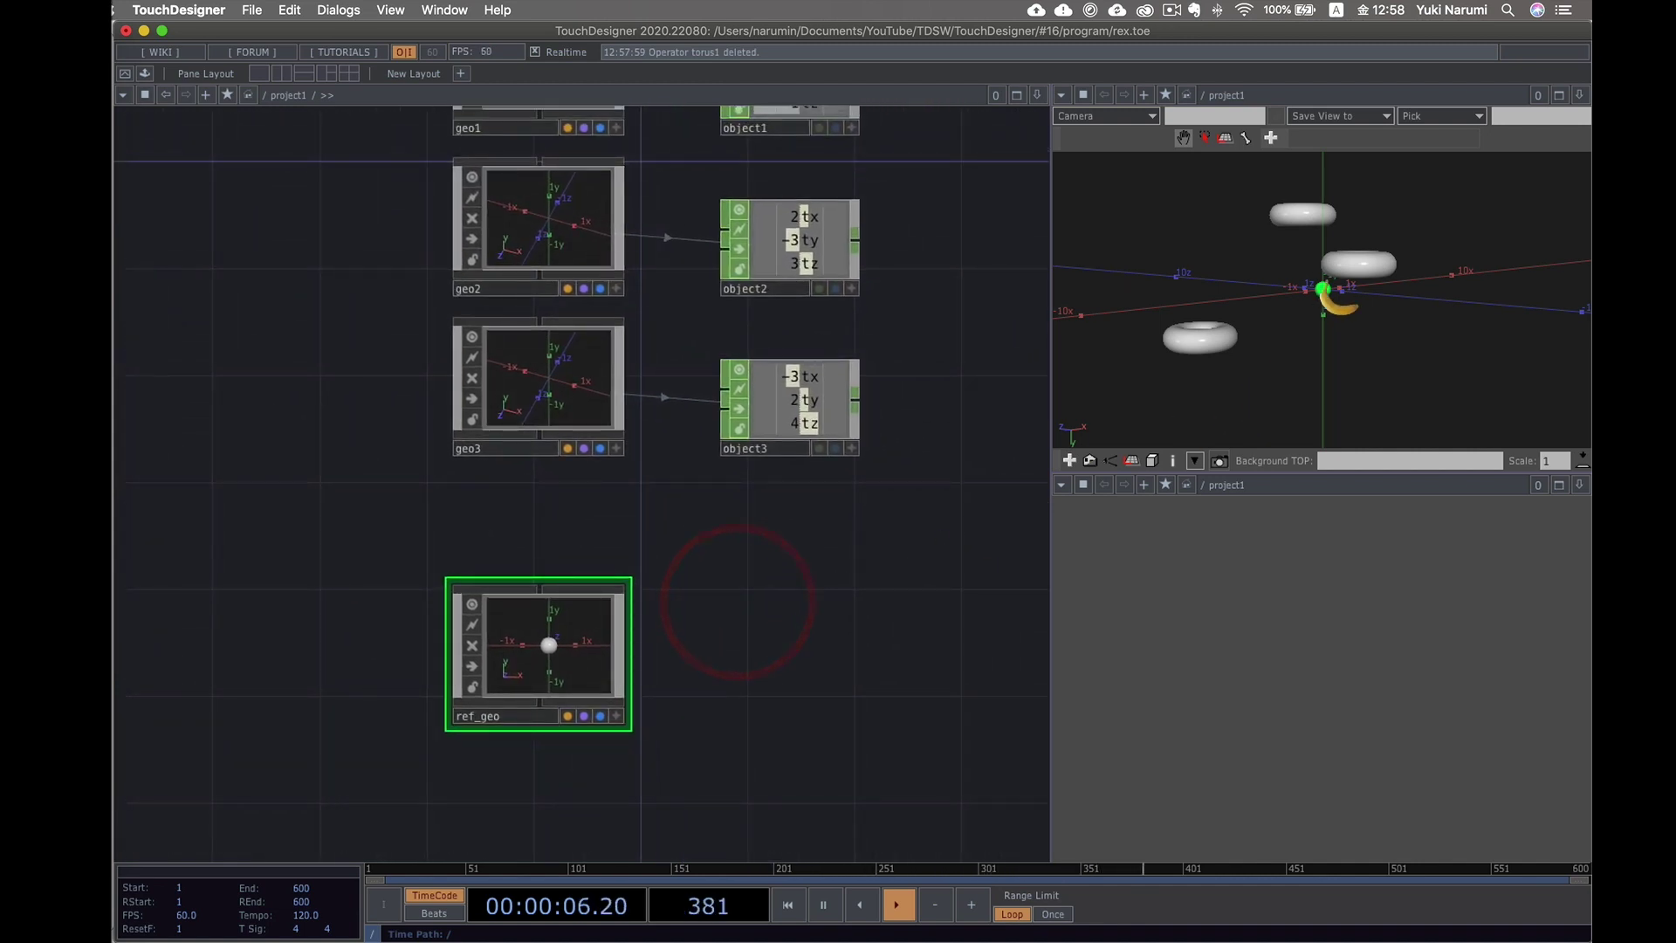
- Add an Object CHOP beside ref_geo, aligned under object3, and link ref_geo to it
{"action": "left_click_drag", "start_coordinate": [1328, 317], "coordinate": [1266, 214]}
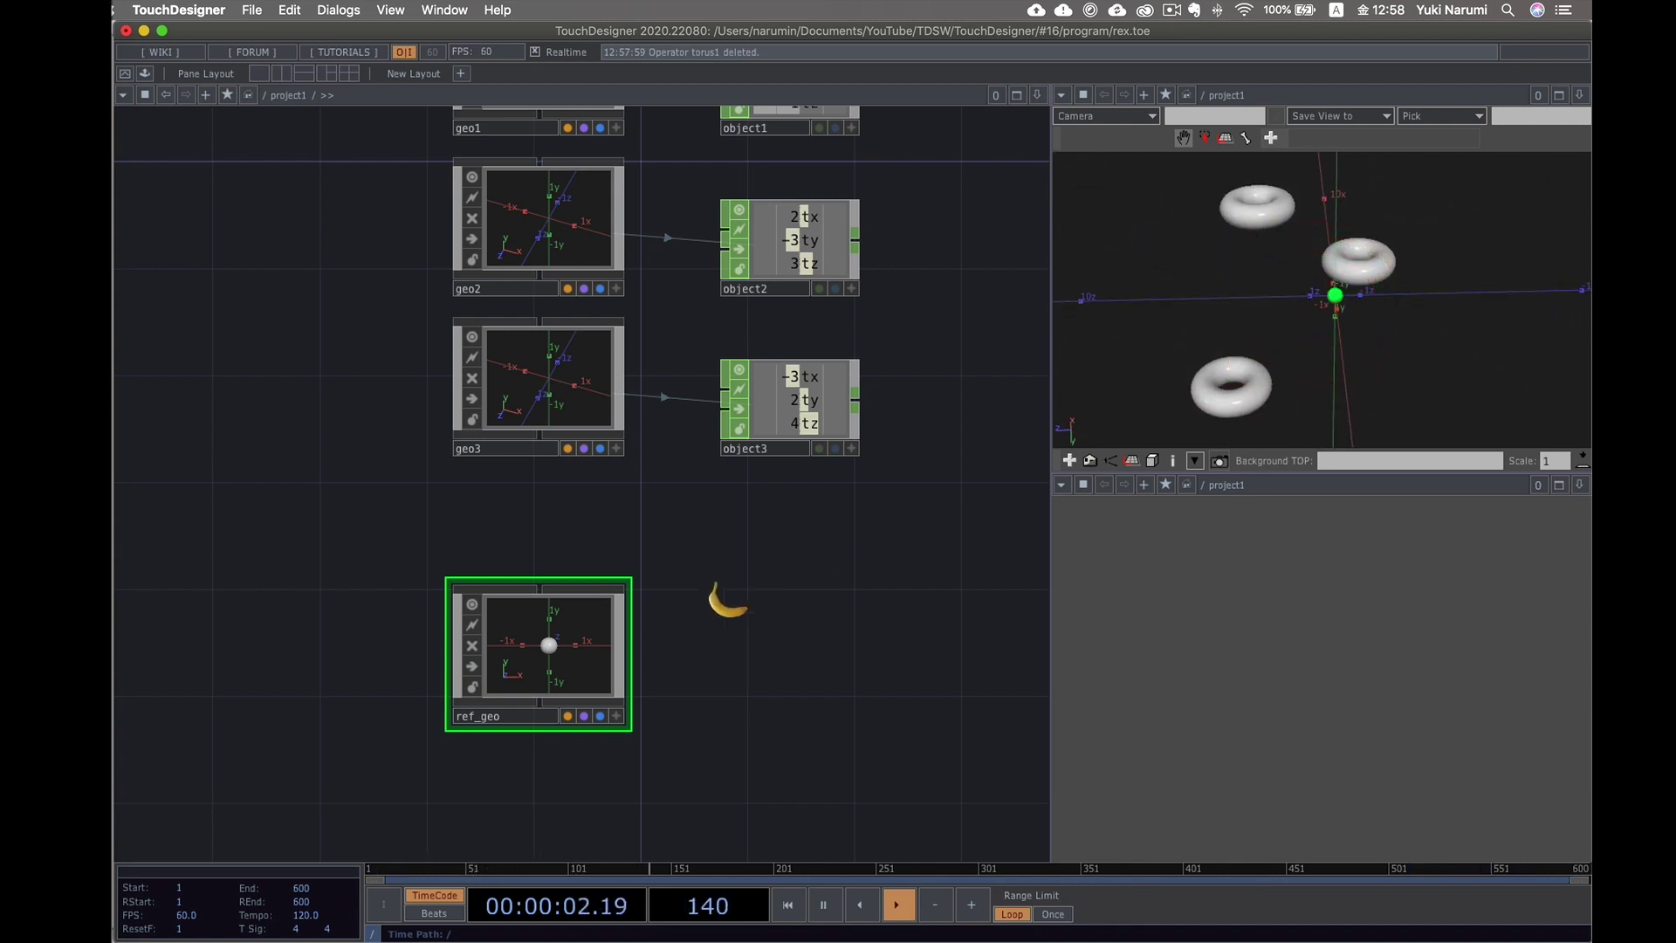
{"action": "left_click_drag", "start_coordinate": [739, 578], "coordinate": [644, 654]}
{"action": "scroll", "coordinate": [648, 646], "scroll_direction": "down", "scroll_amount": 2}
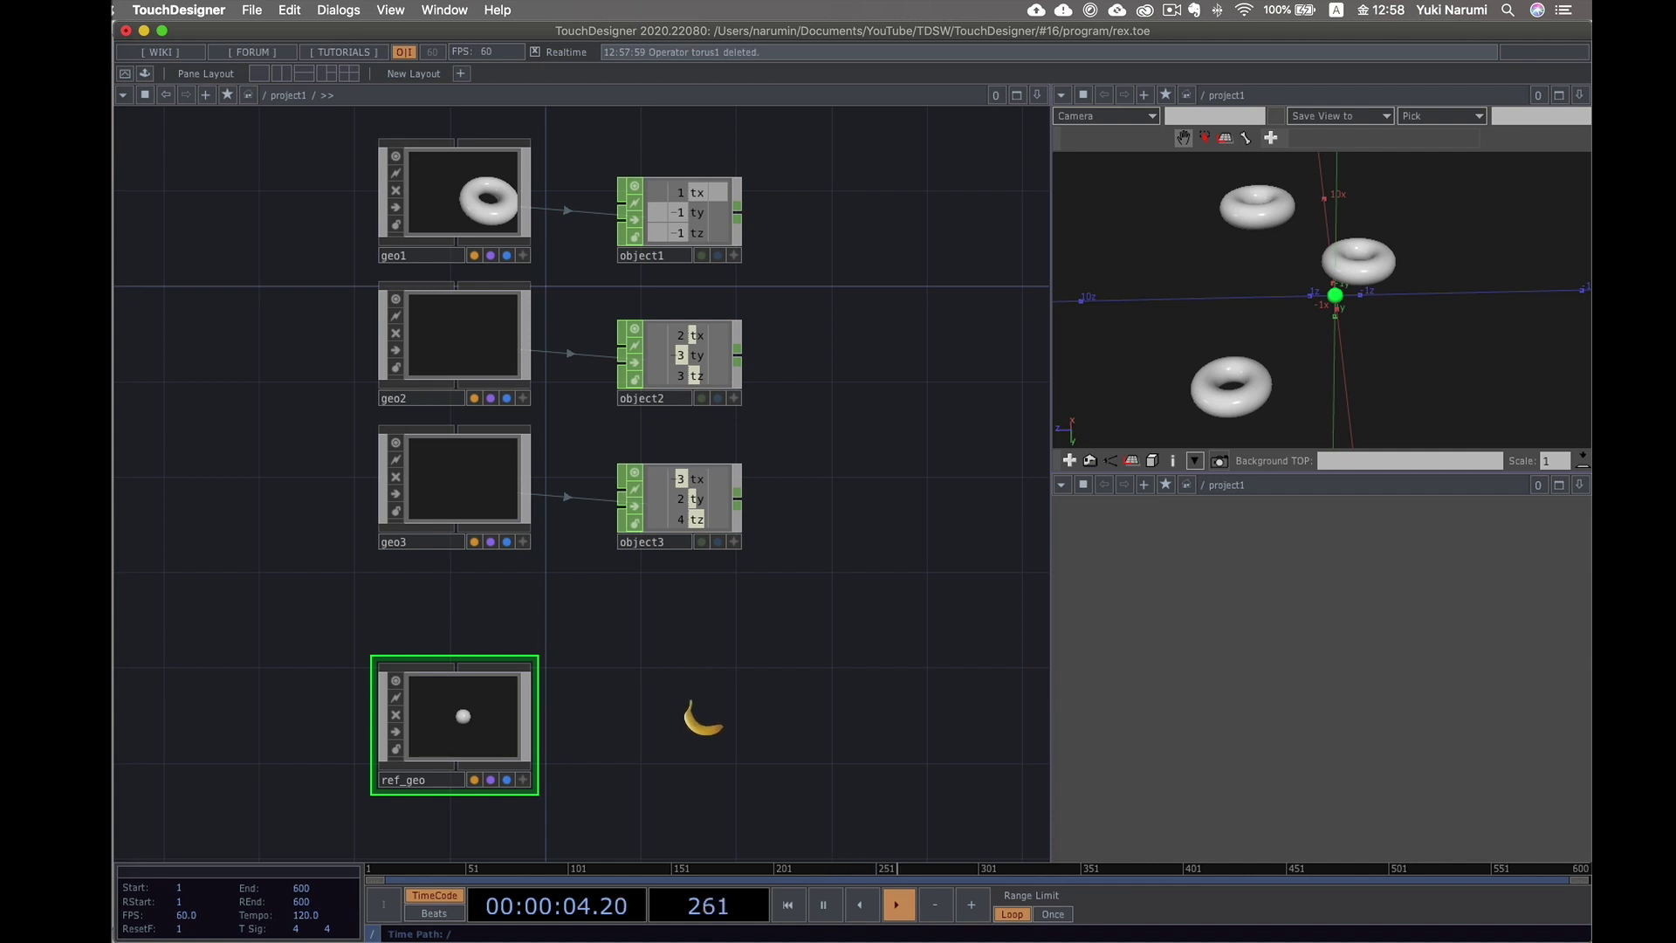
{"action": "left_click", "coordinate": [478, 740]}
{"action": "key", "text": "Tab"}
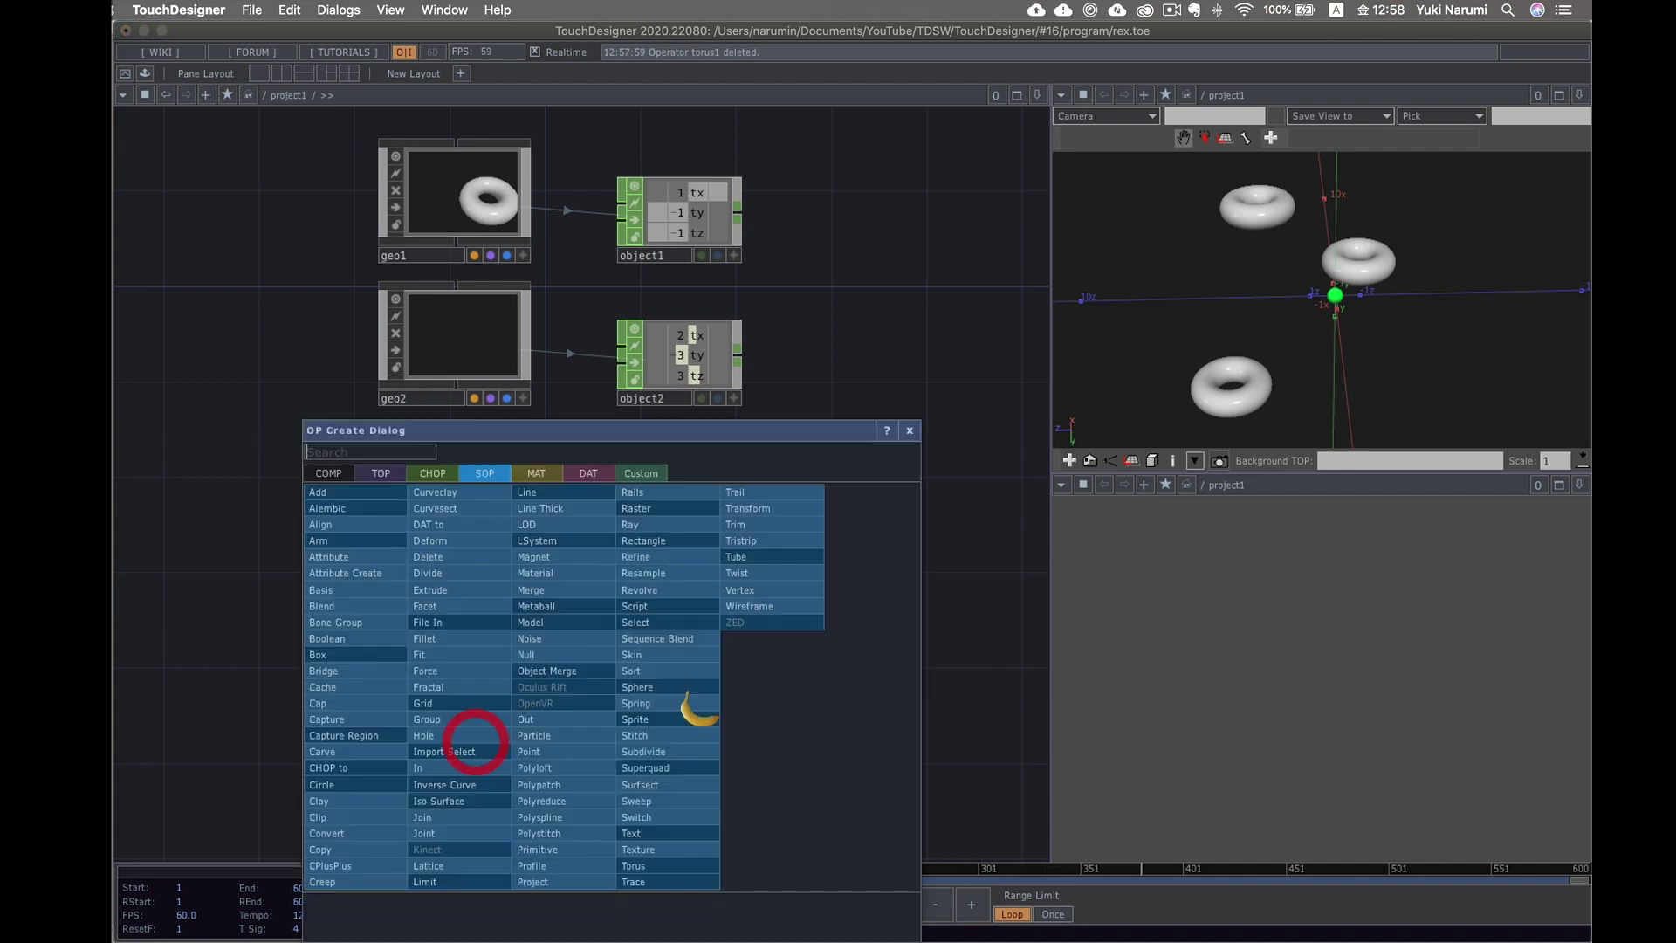
{"action": "left_click", "coordinate": [446, 473]}
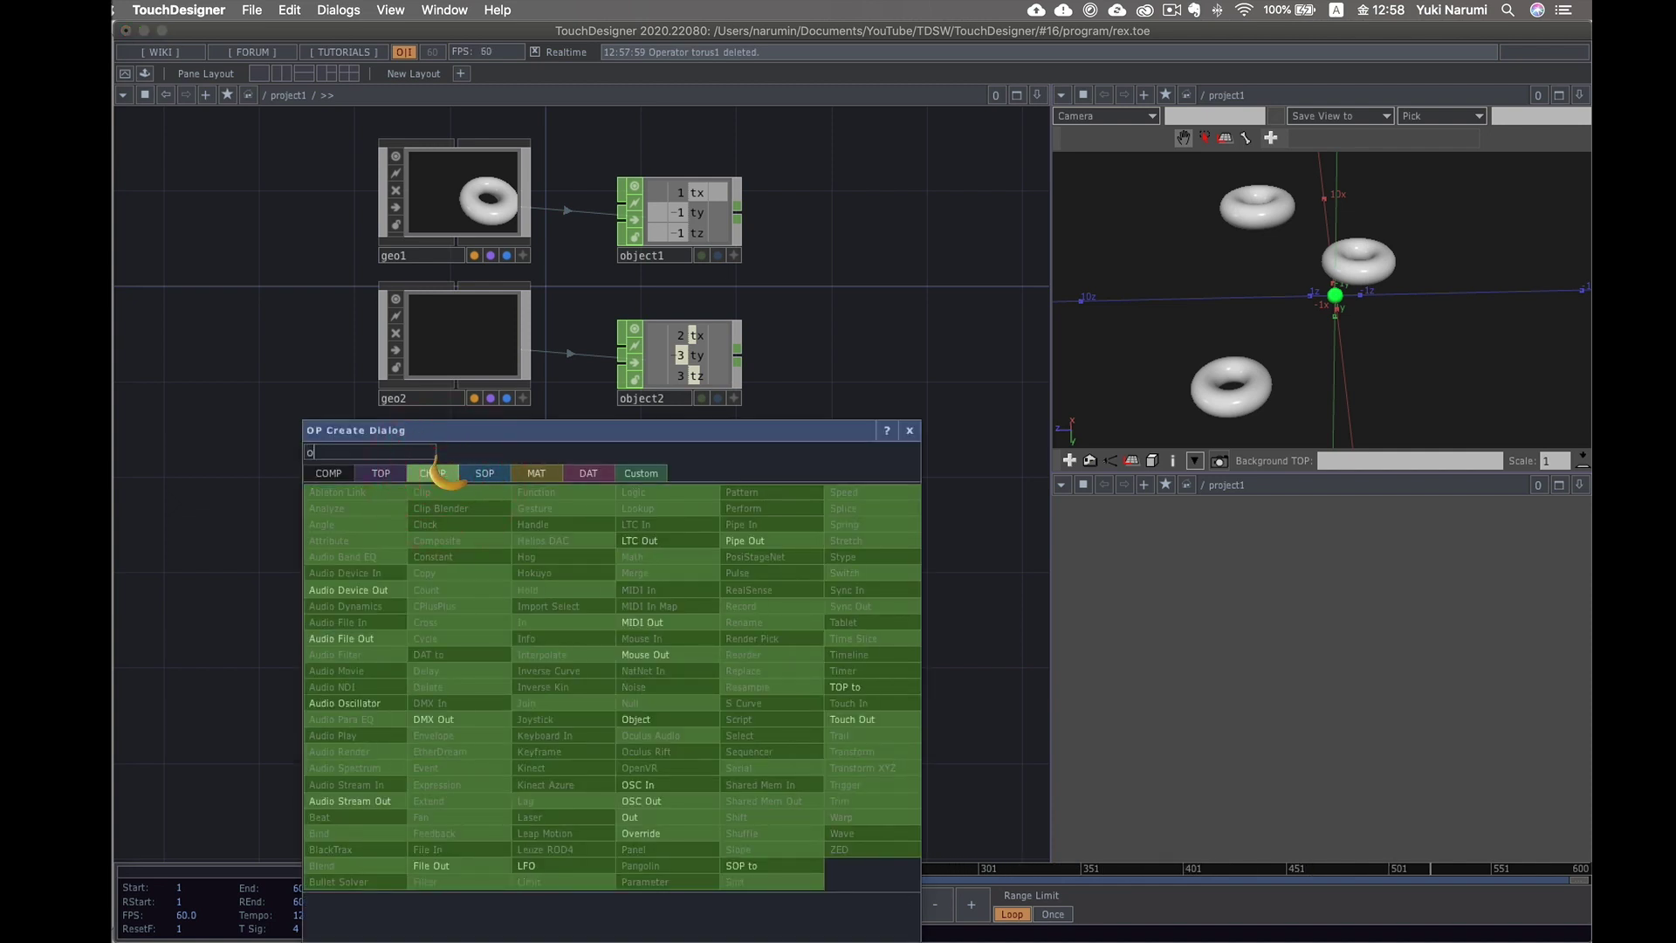
{"action": "left_click", "coordinate": [677, 720]}
{"action": "left_click", "coordinate": [684, 721]}
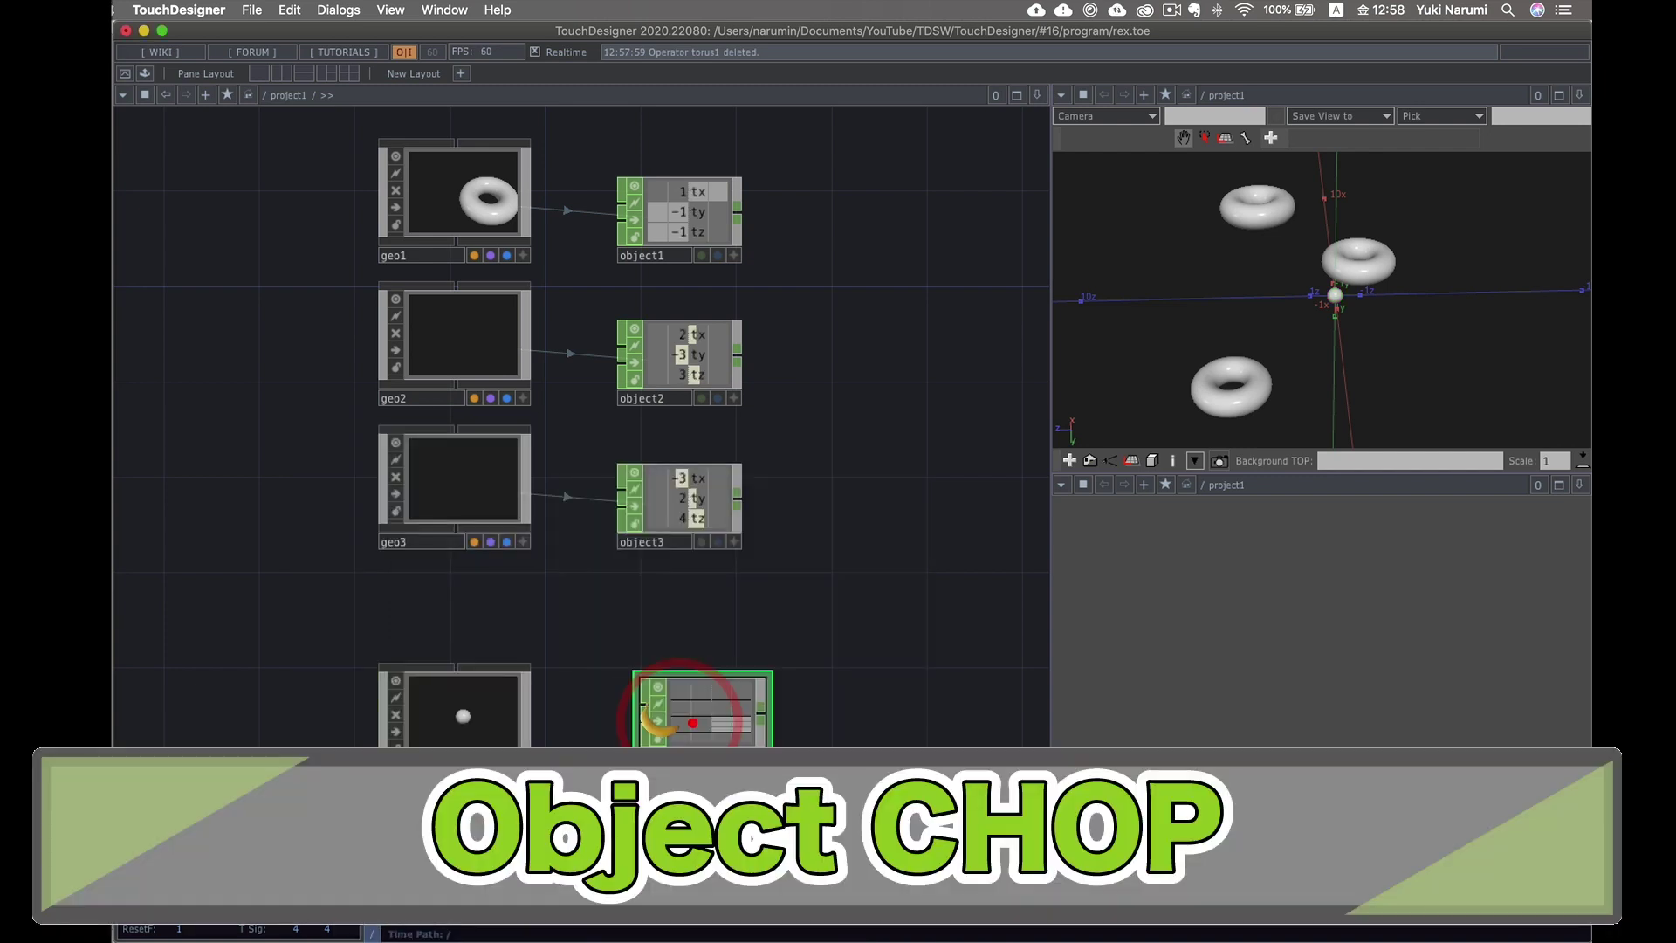
{"action": "left_click_drag", "start_coordinate": [484, 725], "coordinate": [682, 711]}
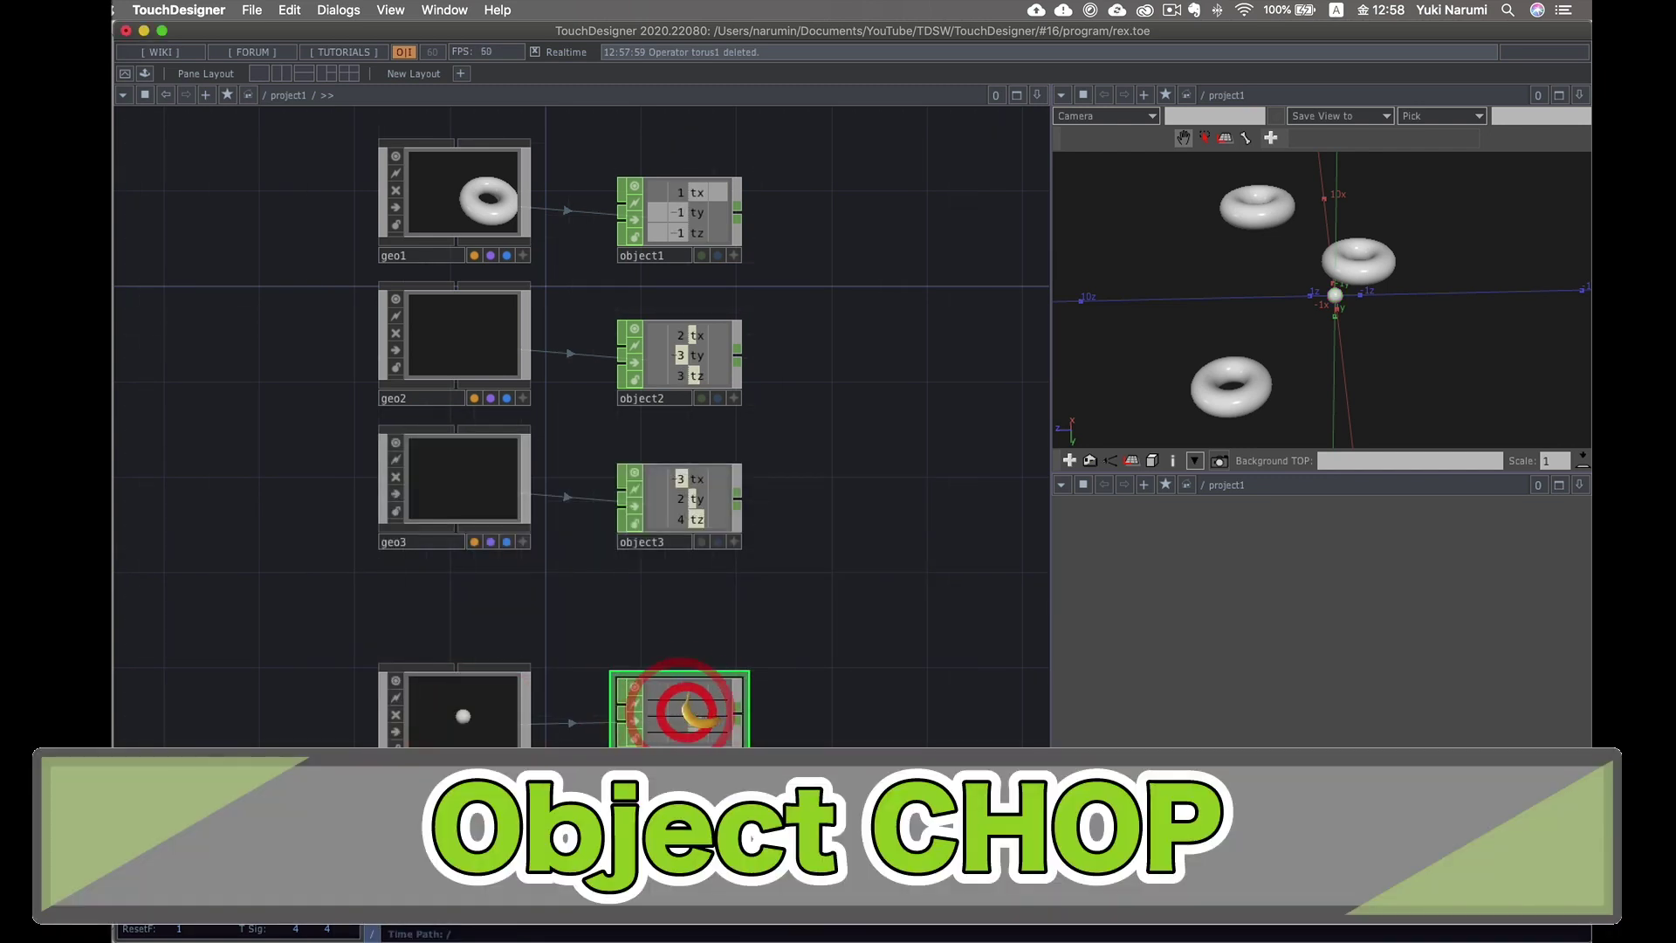
- Set the Compute output of object4 to Measurements and turn on its Distance channel
{"action": "key", "text": "p"}
{"action": "left_click", "coordinate": [654, 162]}
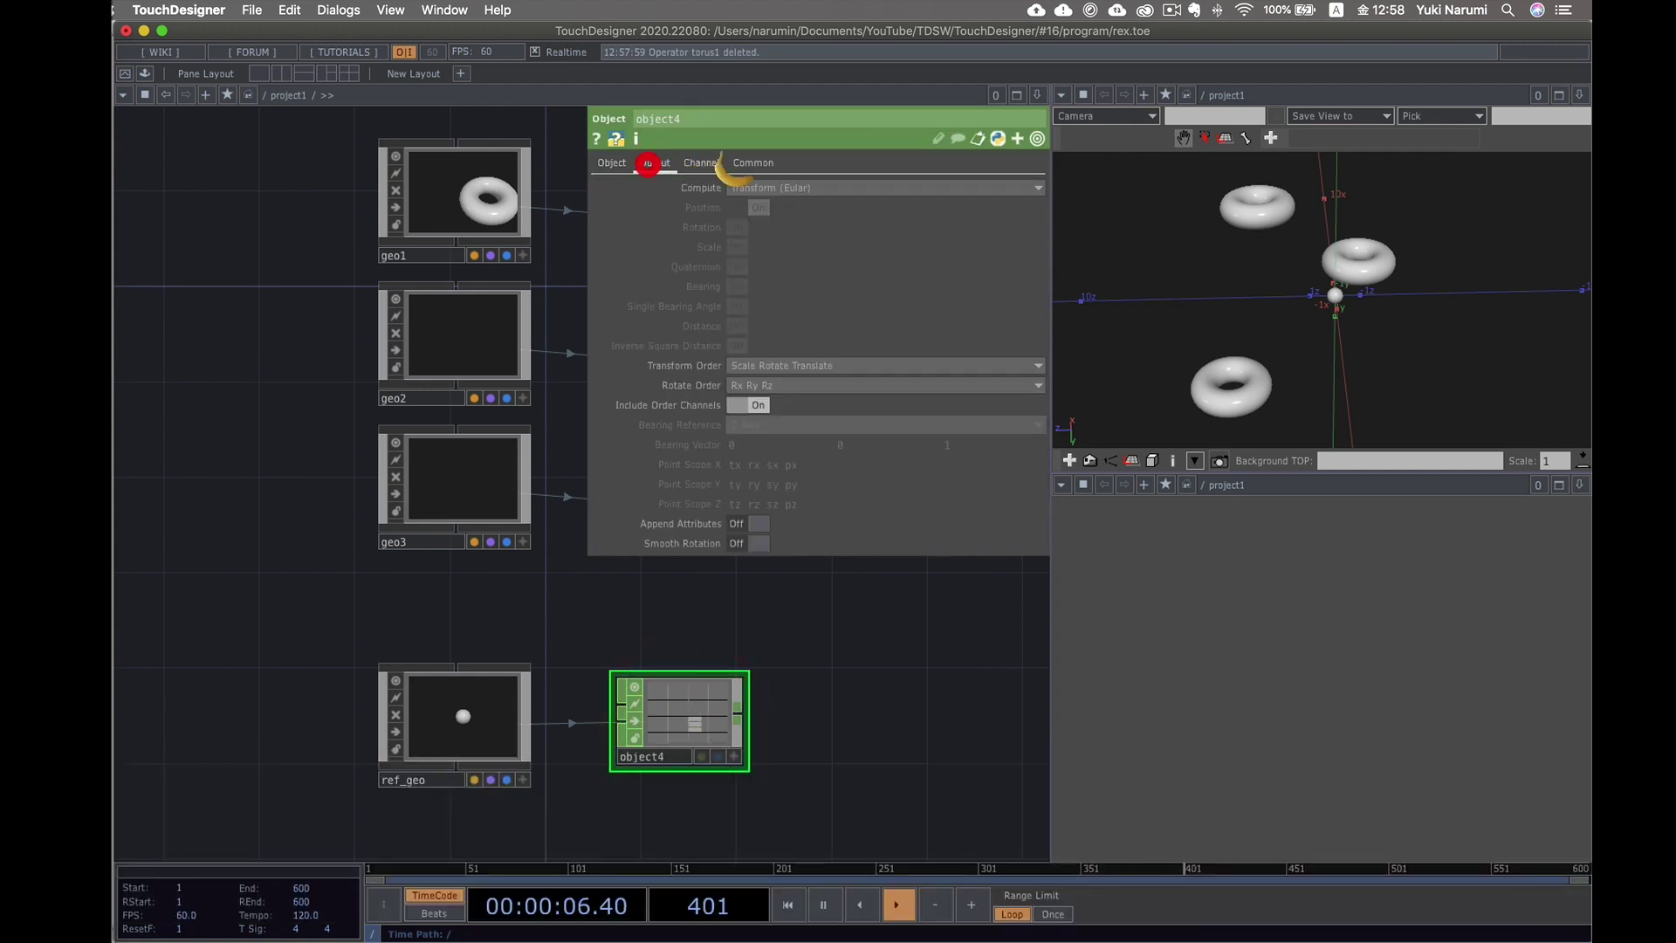
{"action": "left_click", "coordinate": [748, 187]}
{"action": "left_click", "coordinate": [762, 266]}
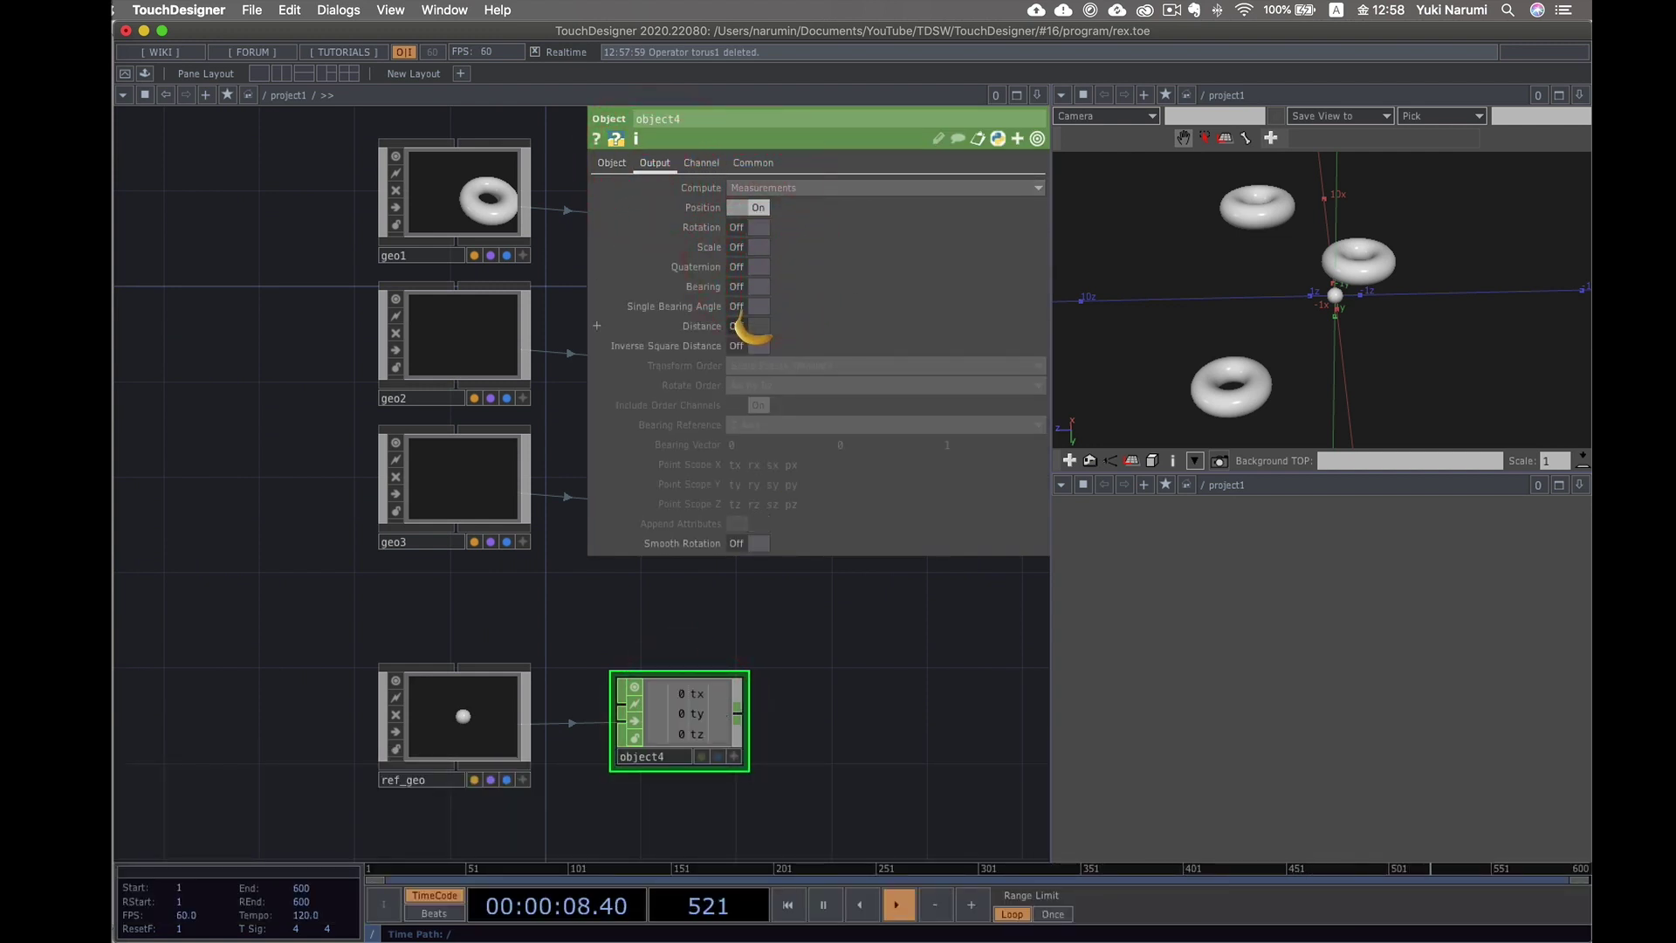
{"action": "left_click", "coordinate": [749, 325]}
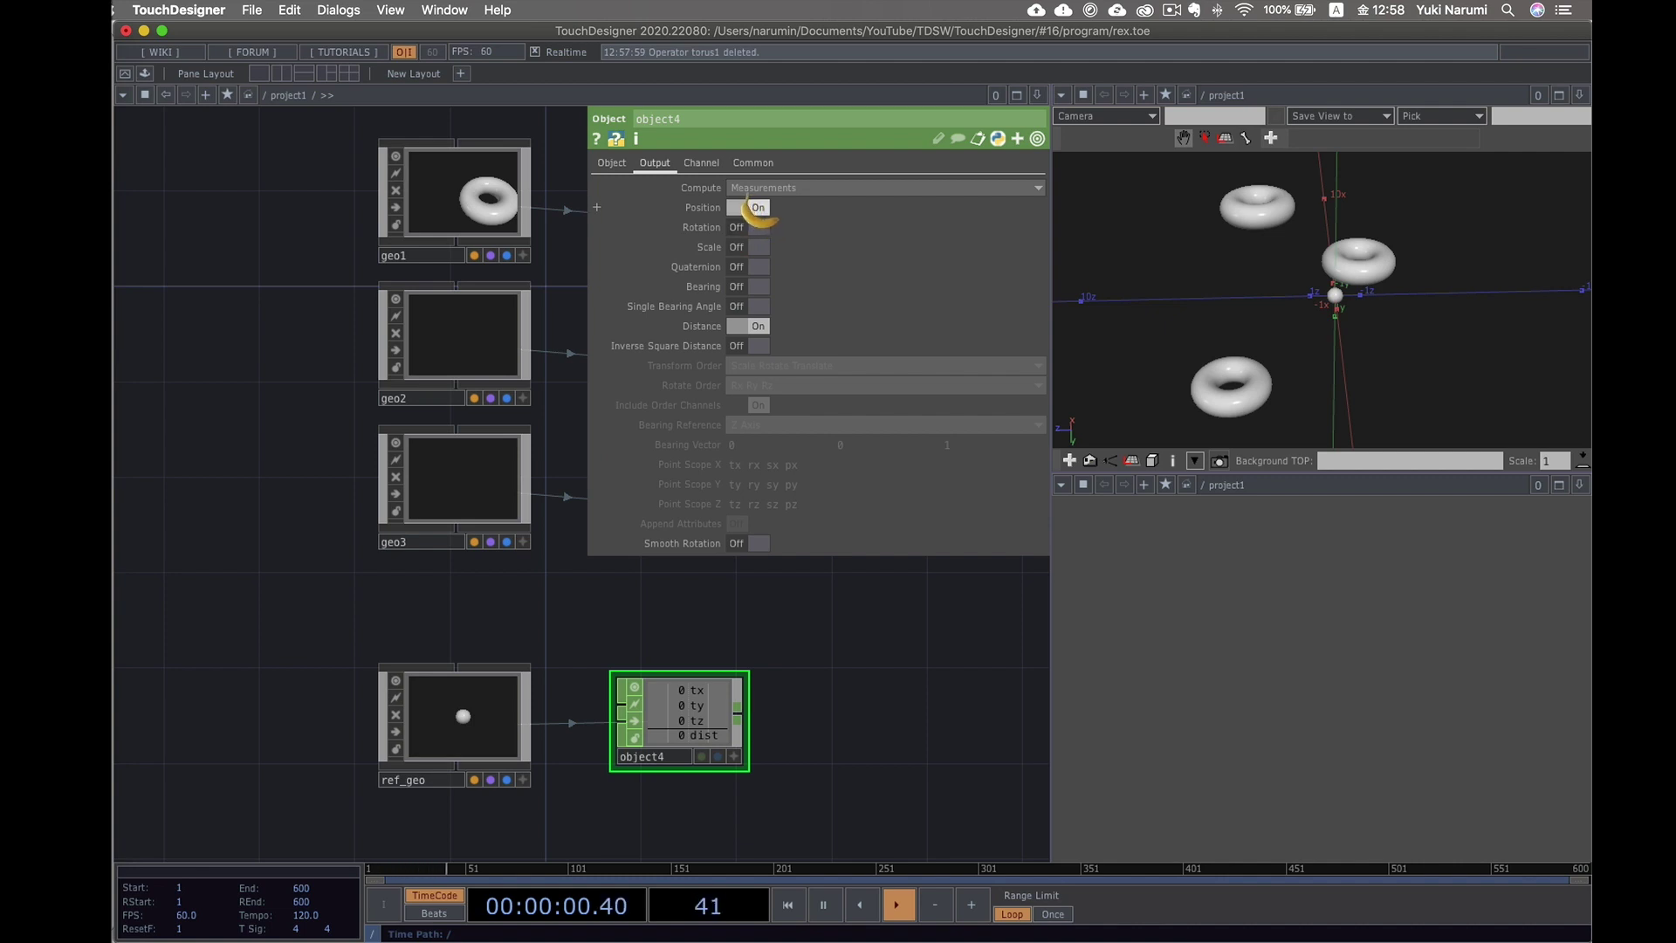
- Turn off the Distance channel of object4 and keep its Position channels on
{"action": "left_click", "coordinate": [752, 207]}
{"action": "left_click", "coordinate": [753, 326]}
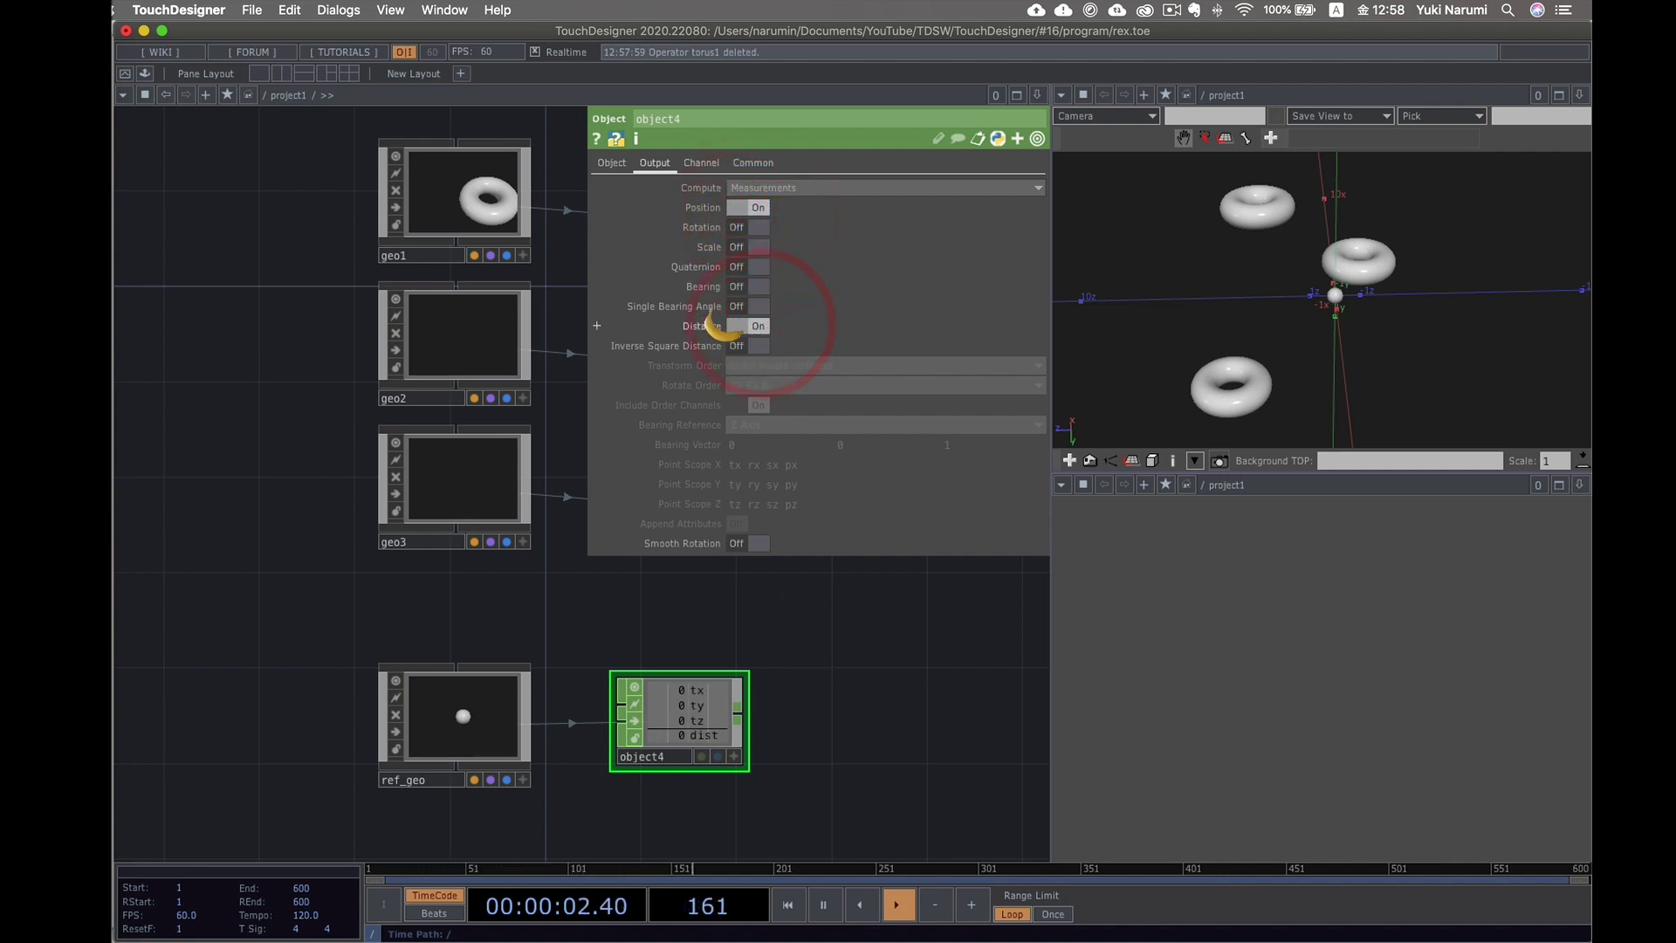
{"action": "left_click", "coordinate": [823, 675]}
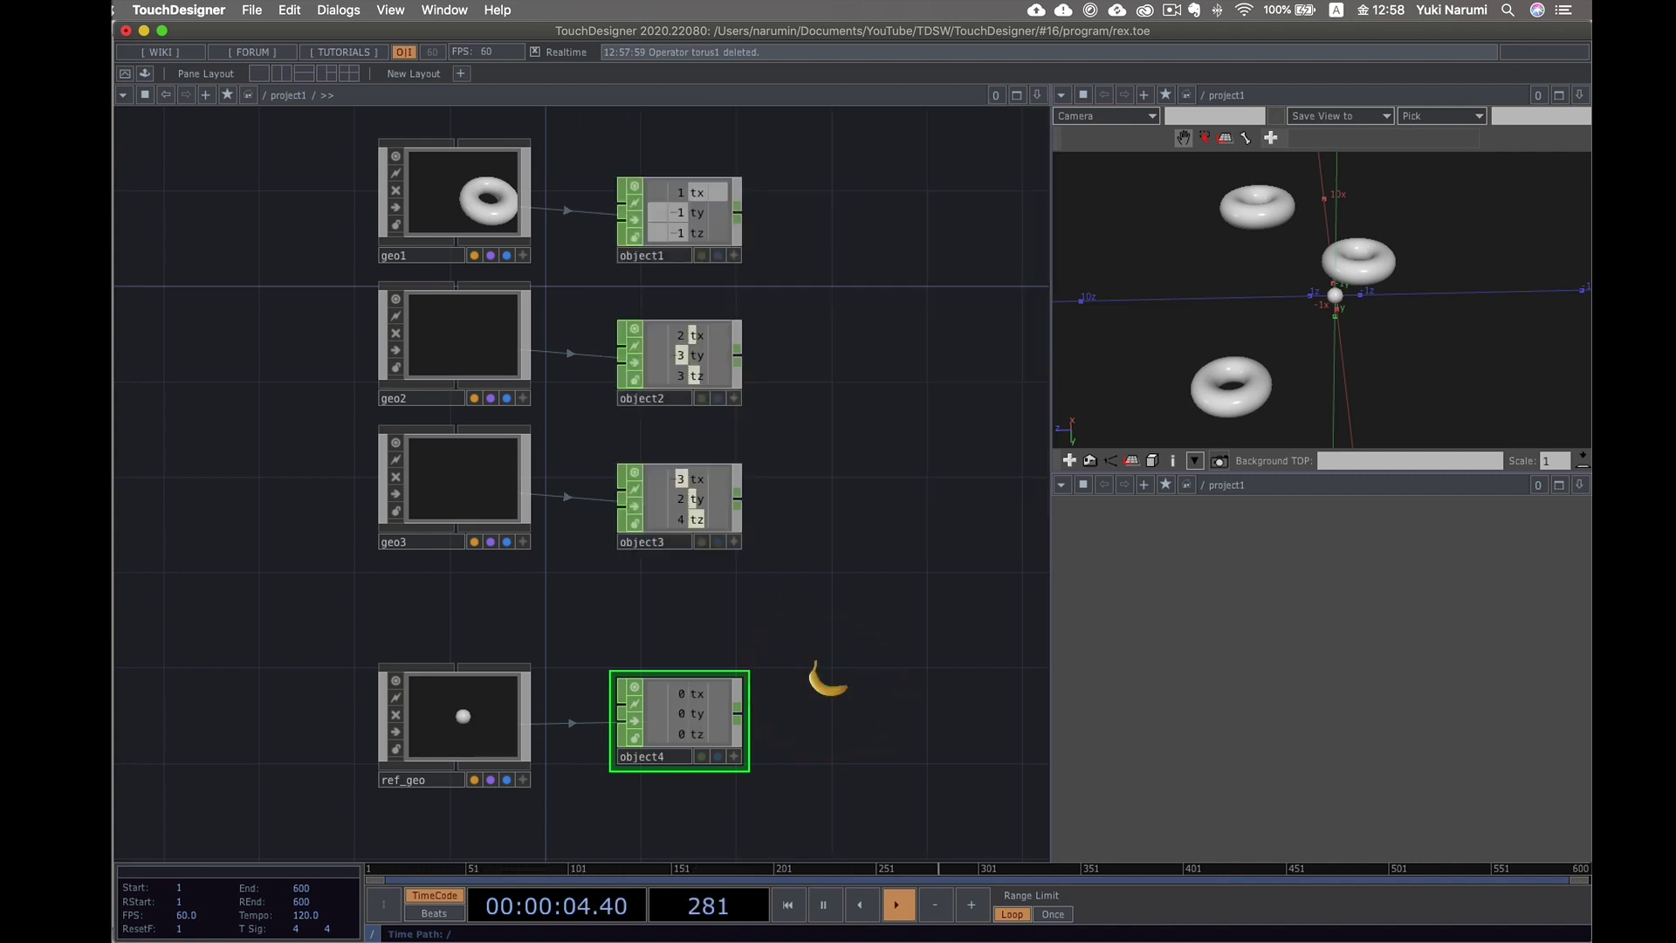
- Add a Join CHOP beside the torus Object CHOPs, level with object2
{"action": "left_click_drag", "start_coordinate": [1321, 284], "coordinate": [1356, 271]}
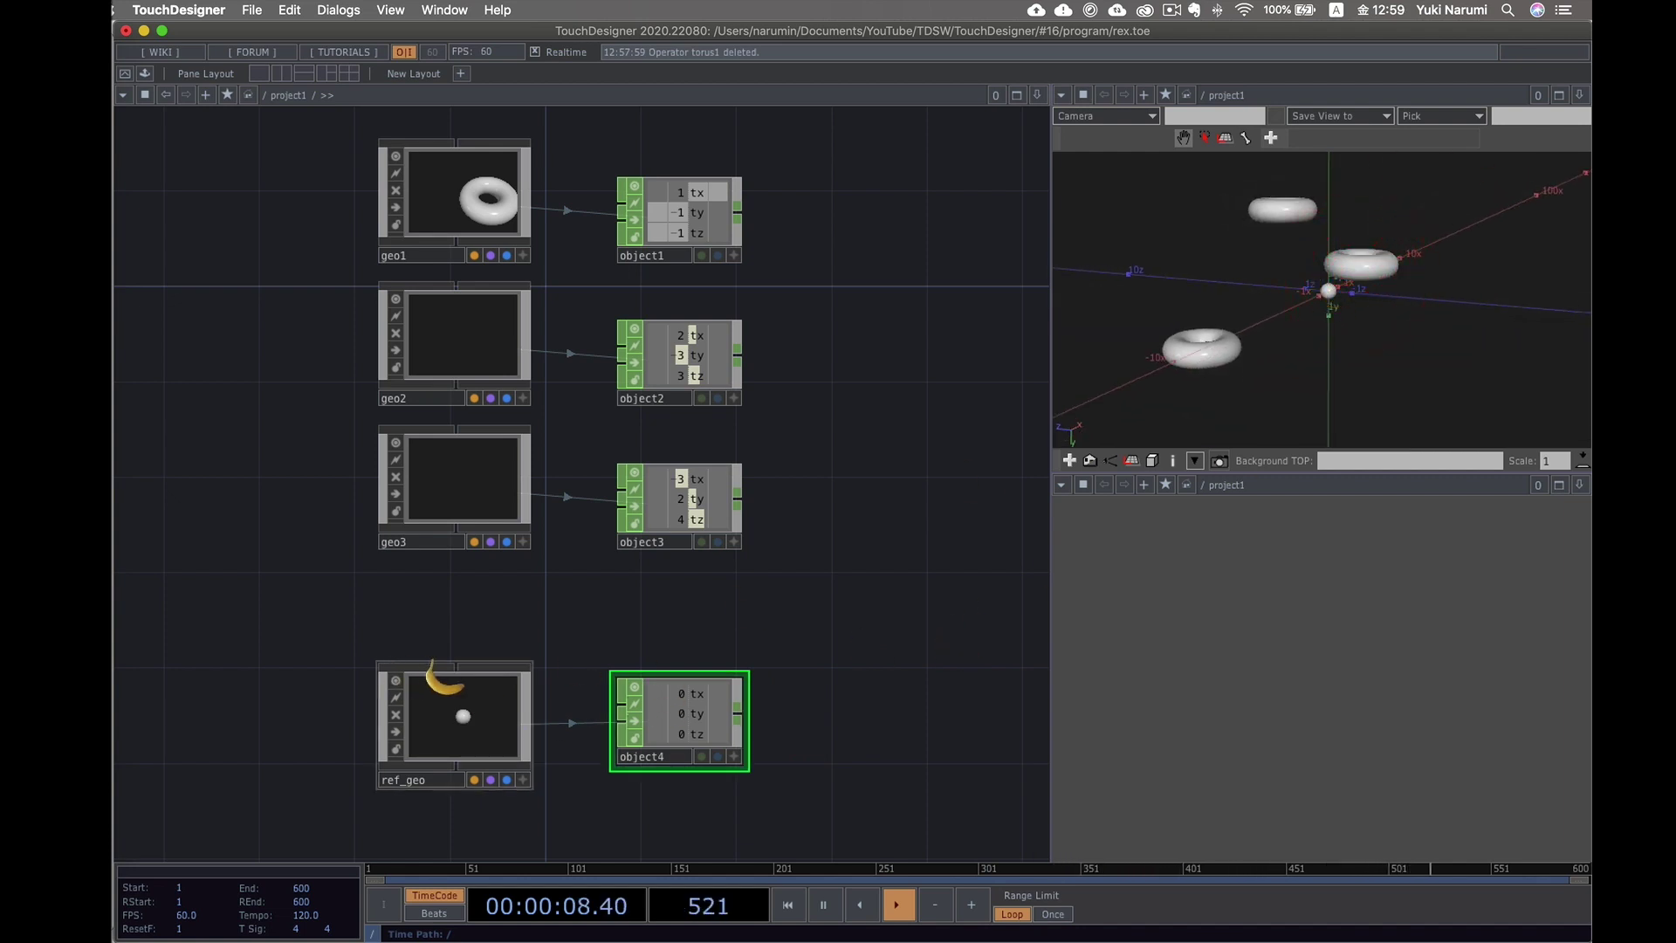
{"action": "left_click", "coordinate": [463, 707]}
{"action": "left_click_drag", "start_coordinate": [784, 619], "coordinate": [747, 617]}
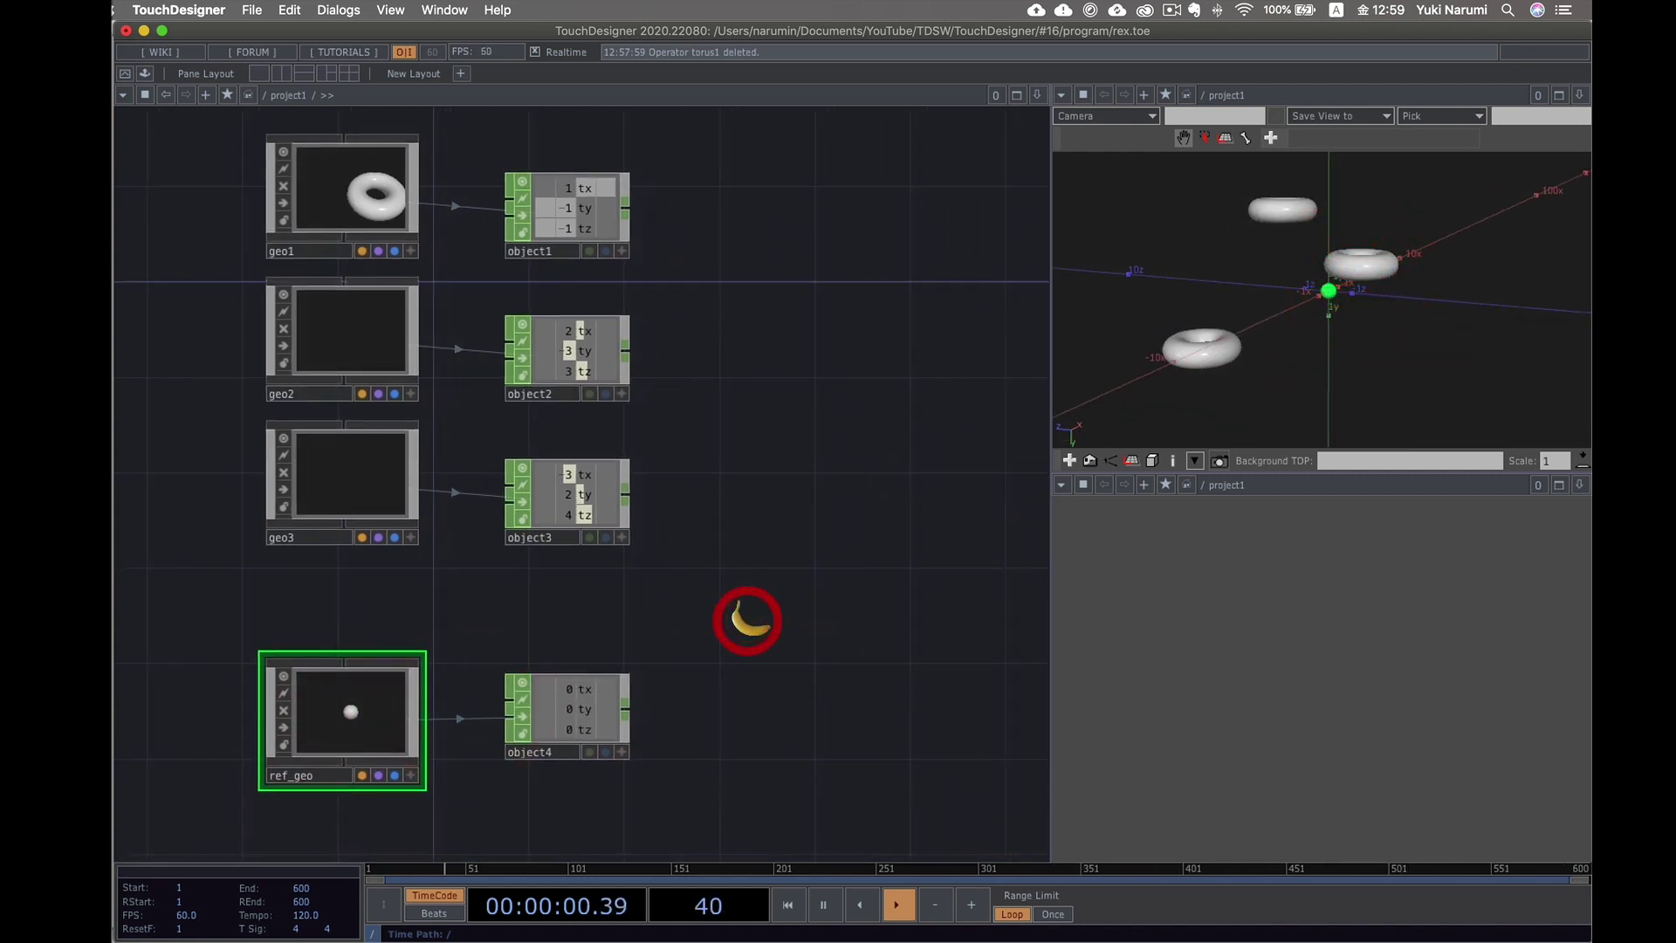
{"action": "scroll", "coordinate": [747, 616], "scroll_direction": "down", "scroll_amount": 1}
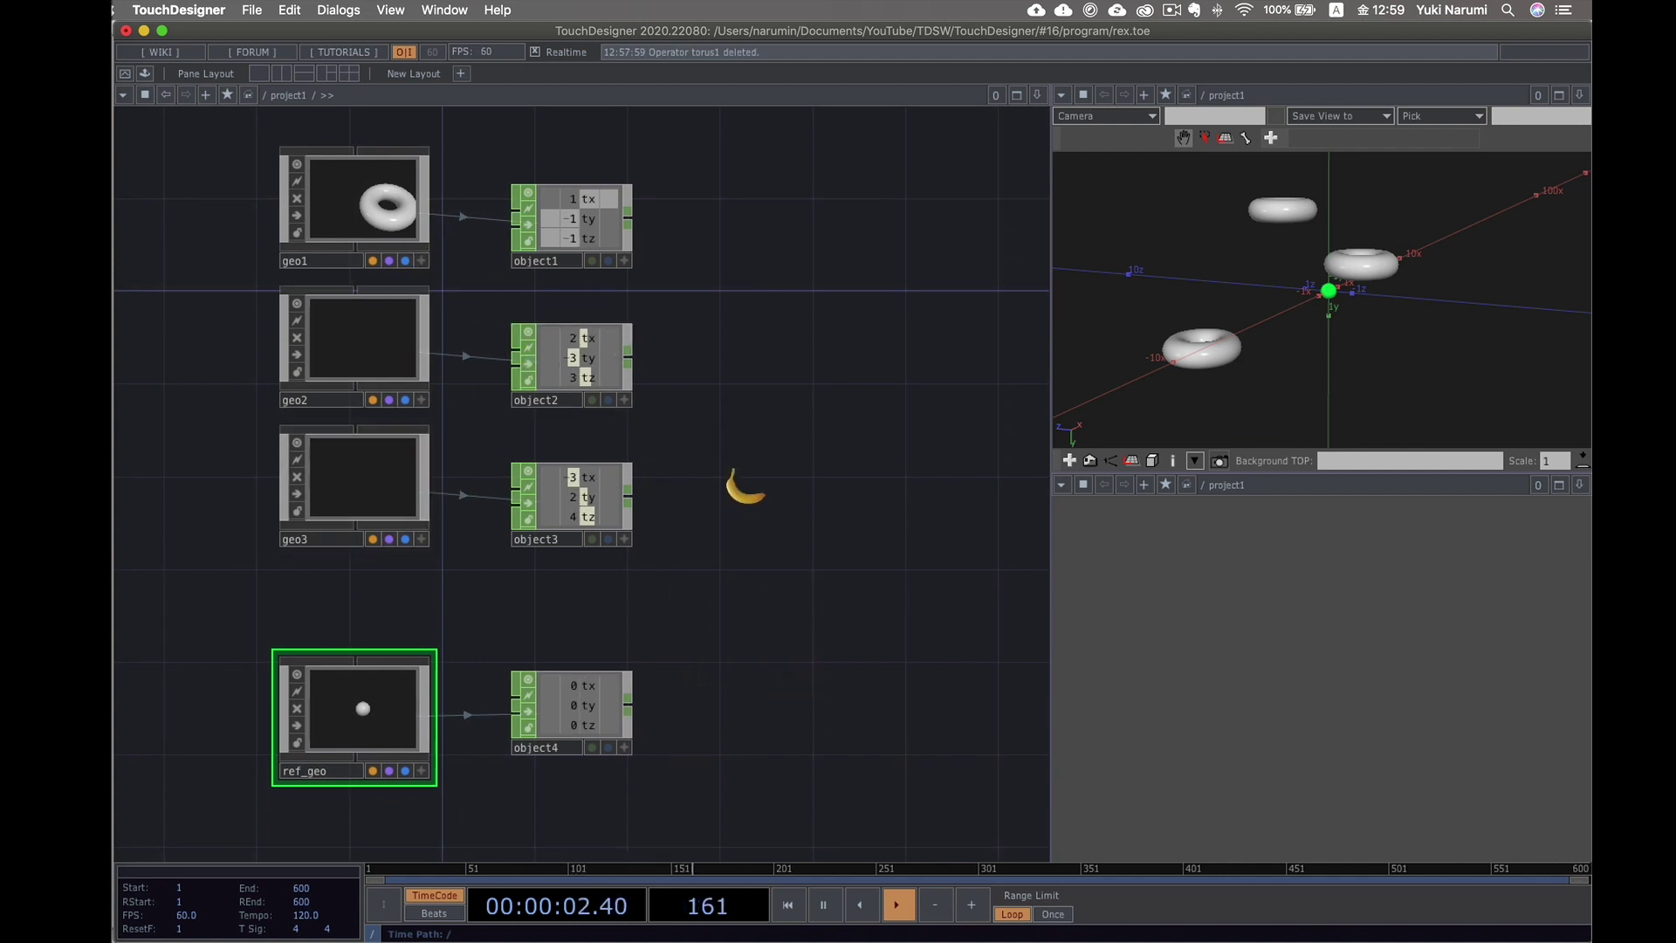
{"action": "double_click", "coordinate": [747, 485]}
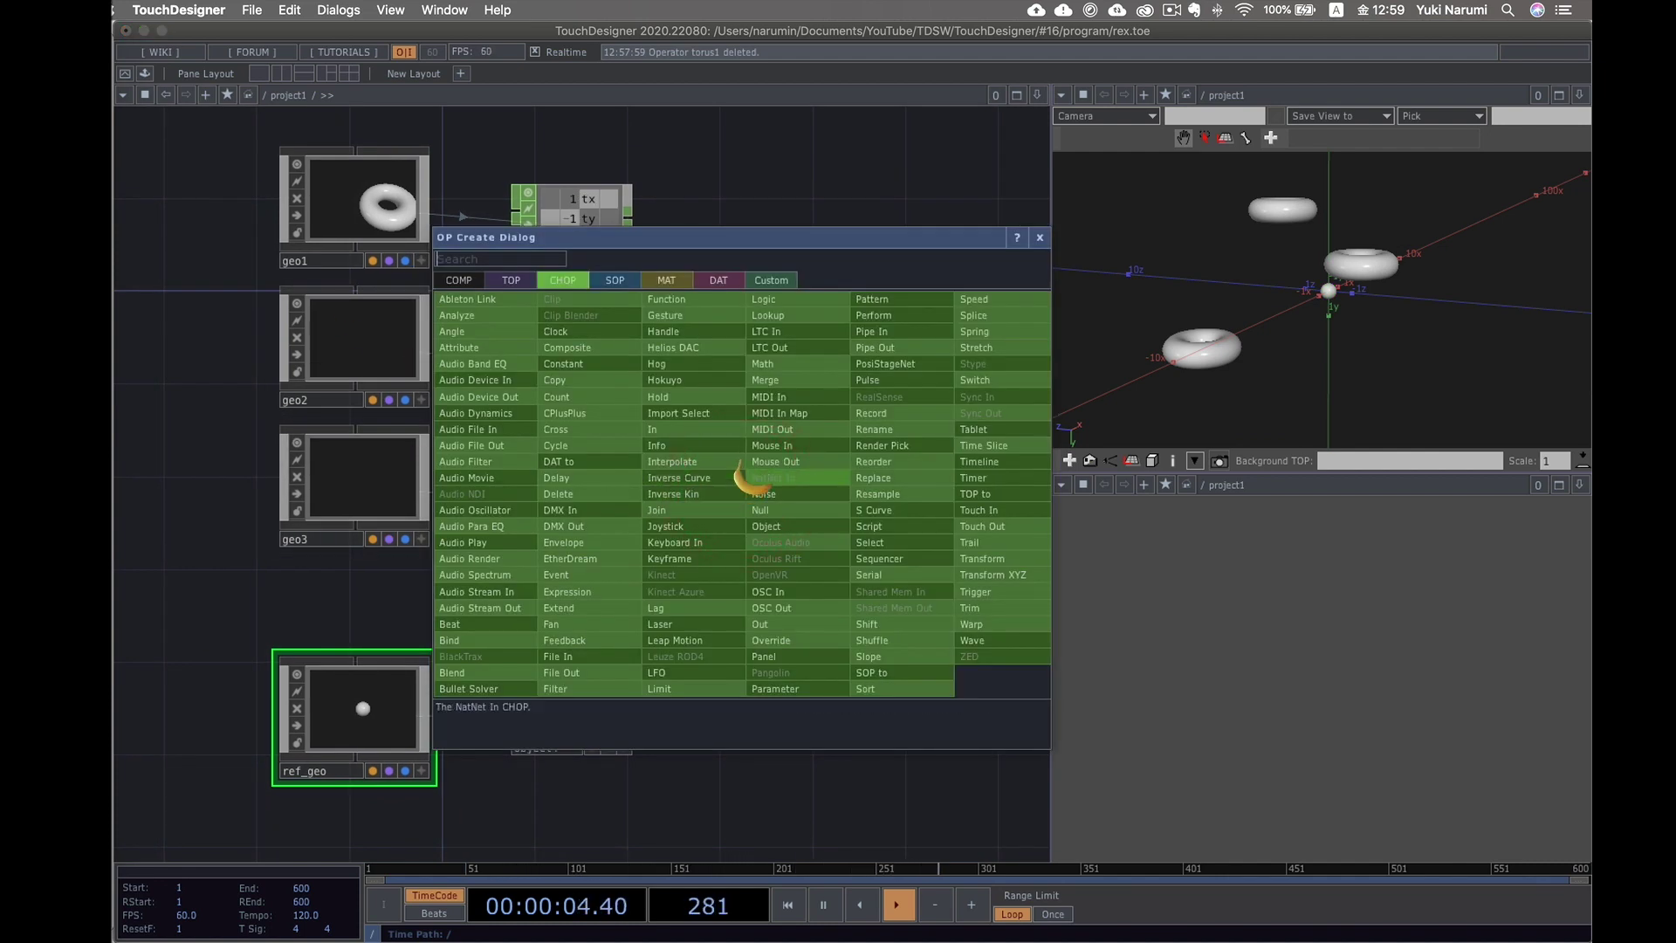
{"action": "type", "text": "join"}
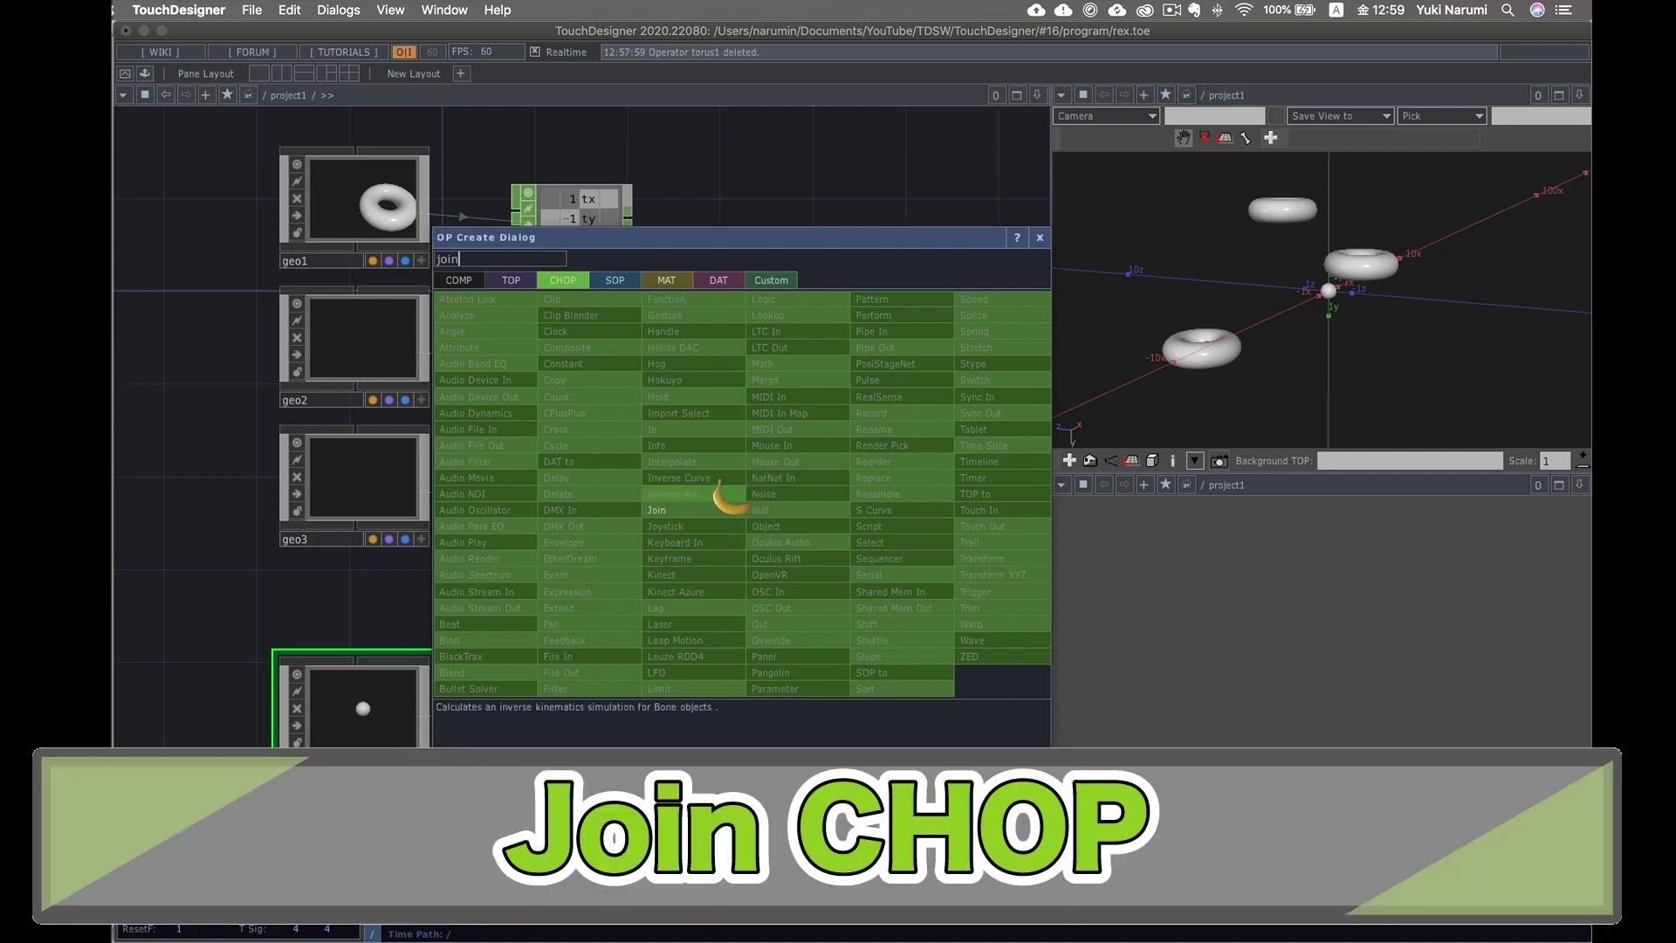
{"action": "left_click", "coordinate": [732, 508]}
{"action": "left_click", "coordinate": [789, 370]}
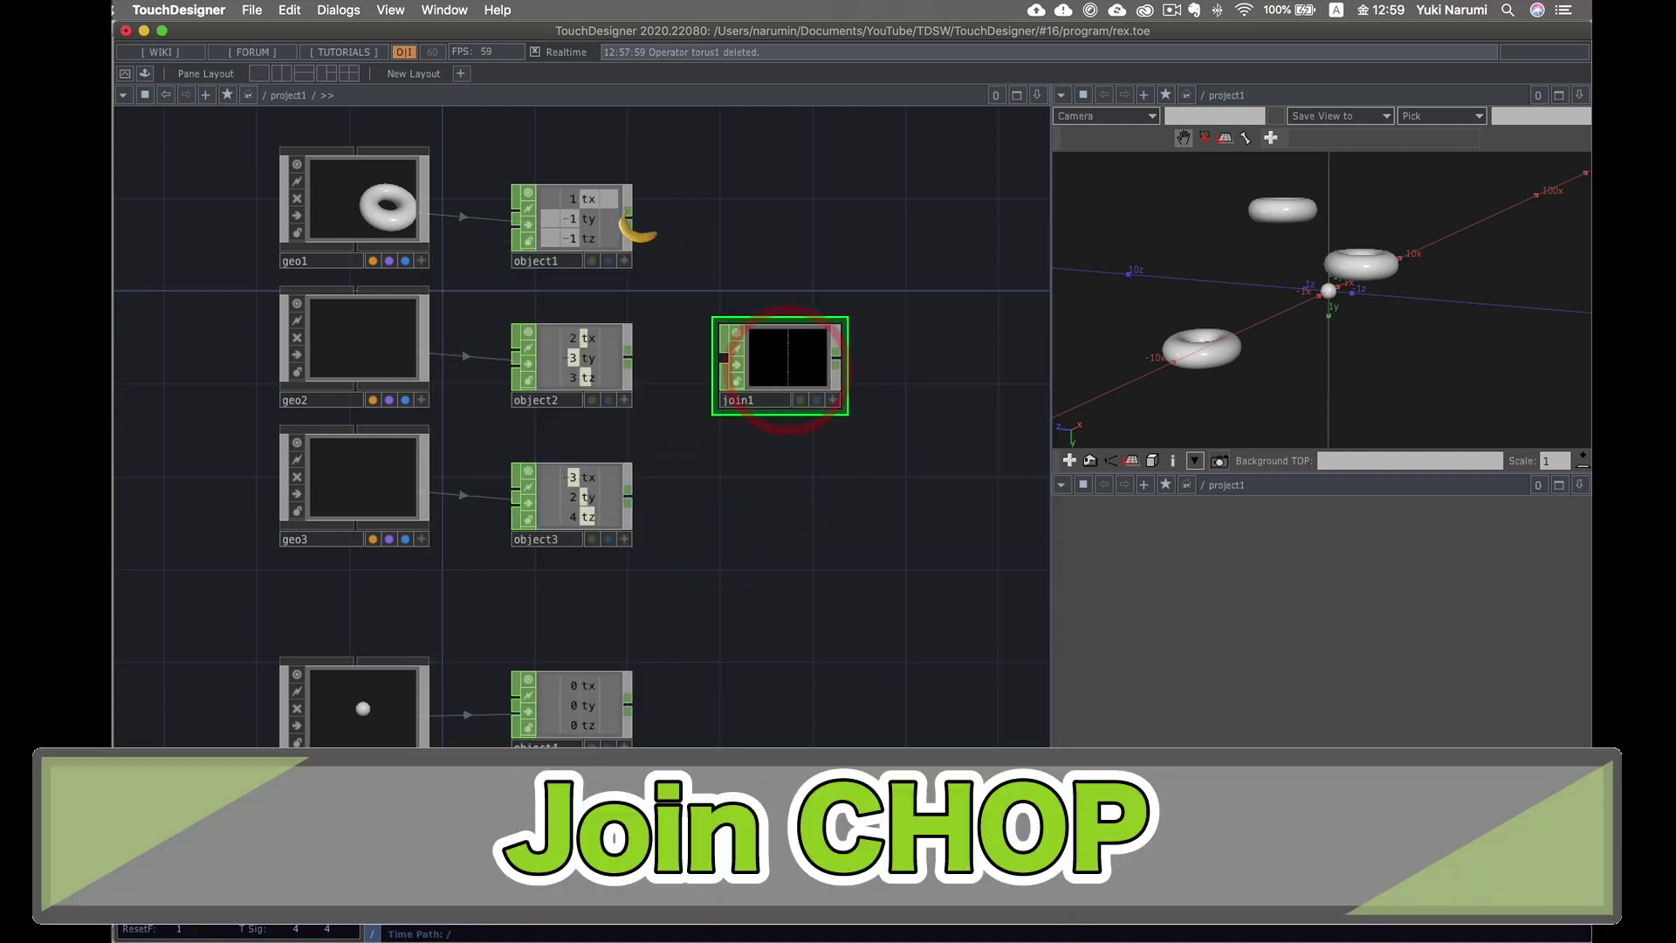
- Connect object1, object2 and object3, in that order, to the input of join1
{"action": "left_click_drag", "start_coordinate": [629, 220], "coordinate": [732, 356]}
{"action": "left_click_drag", "start_coordinate": [629, 358], "coordinate": [729, 374]}
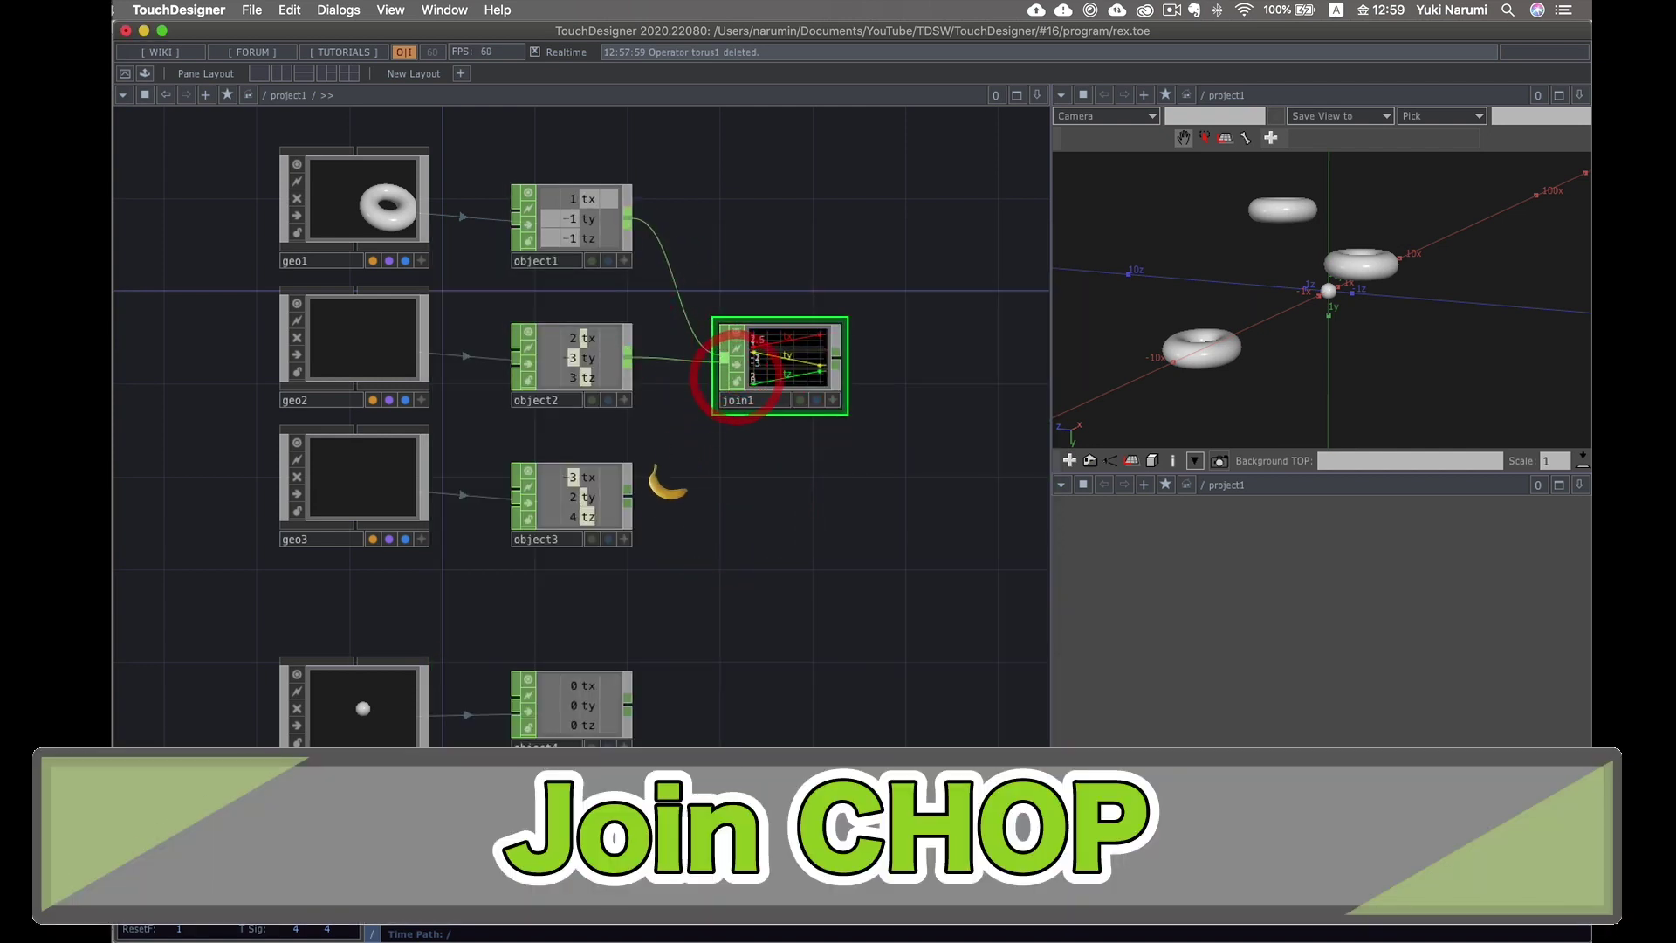
{"action": "left_click_drag", "start_coordinate": [628, 495], "coordinate": [726, 367]}
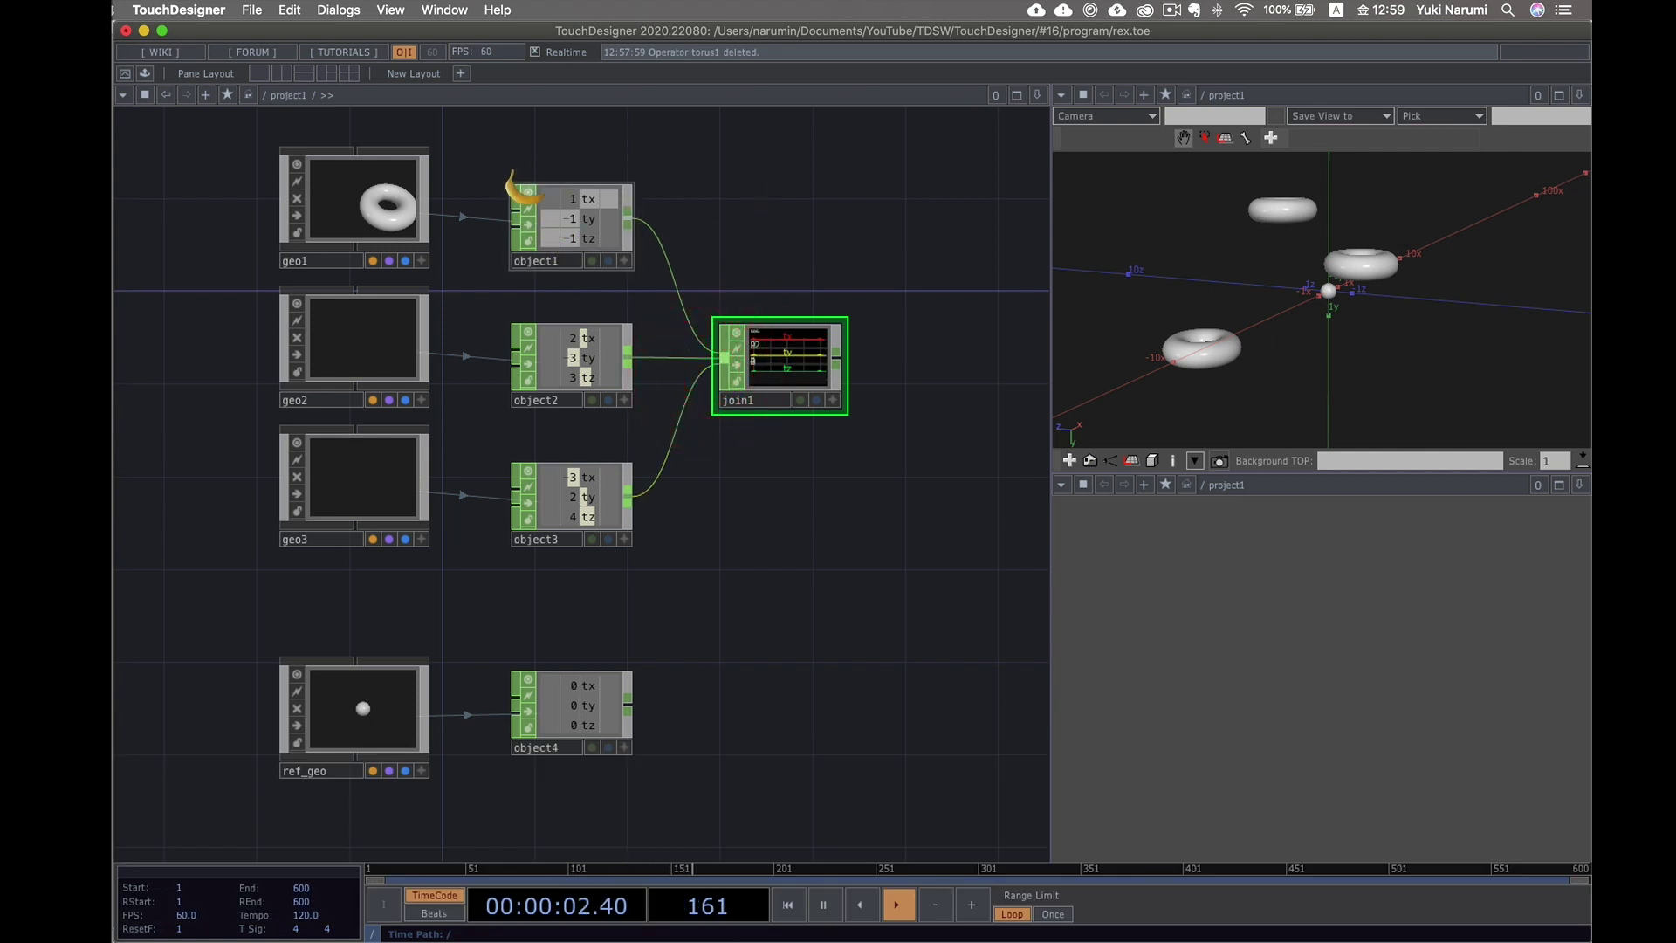
- Add a Stretch CHOP fed by object4, placed beside it and aligned under join1
{"action": "scroll", "coordinate": [767, 310], "scroll_direction": "up", "scroll_amount": 6}
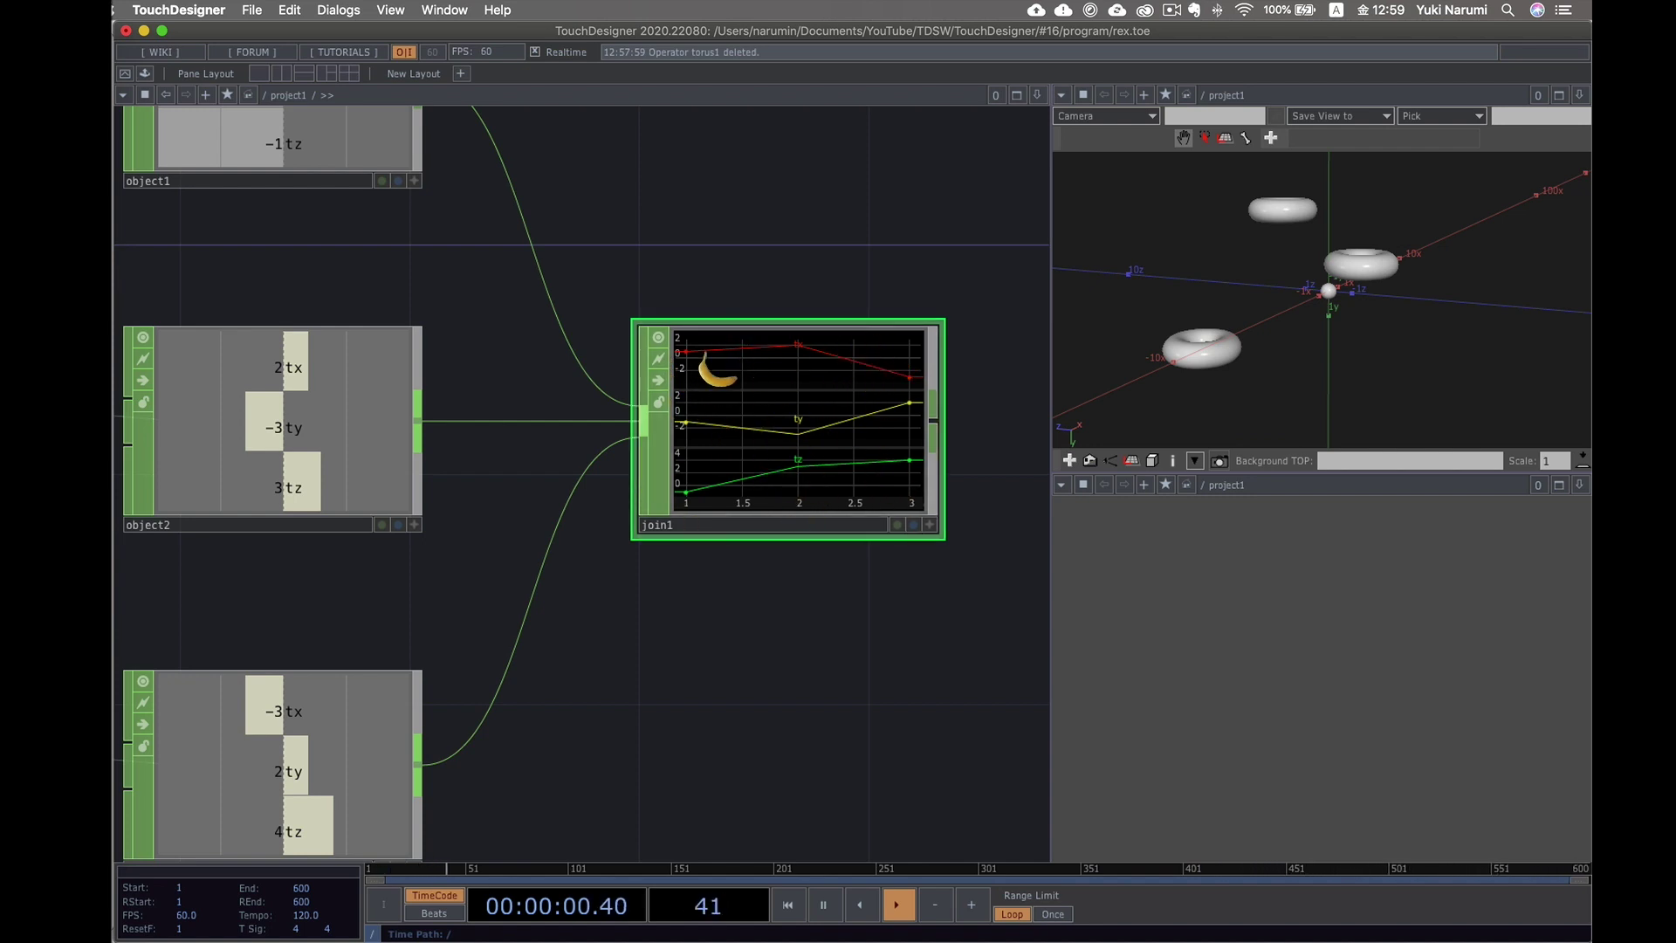
{"action": "scroll", "coordinate": [845, 455], "scroll_direction": "down", "scroll_amount": 3}
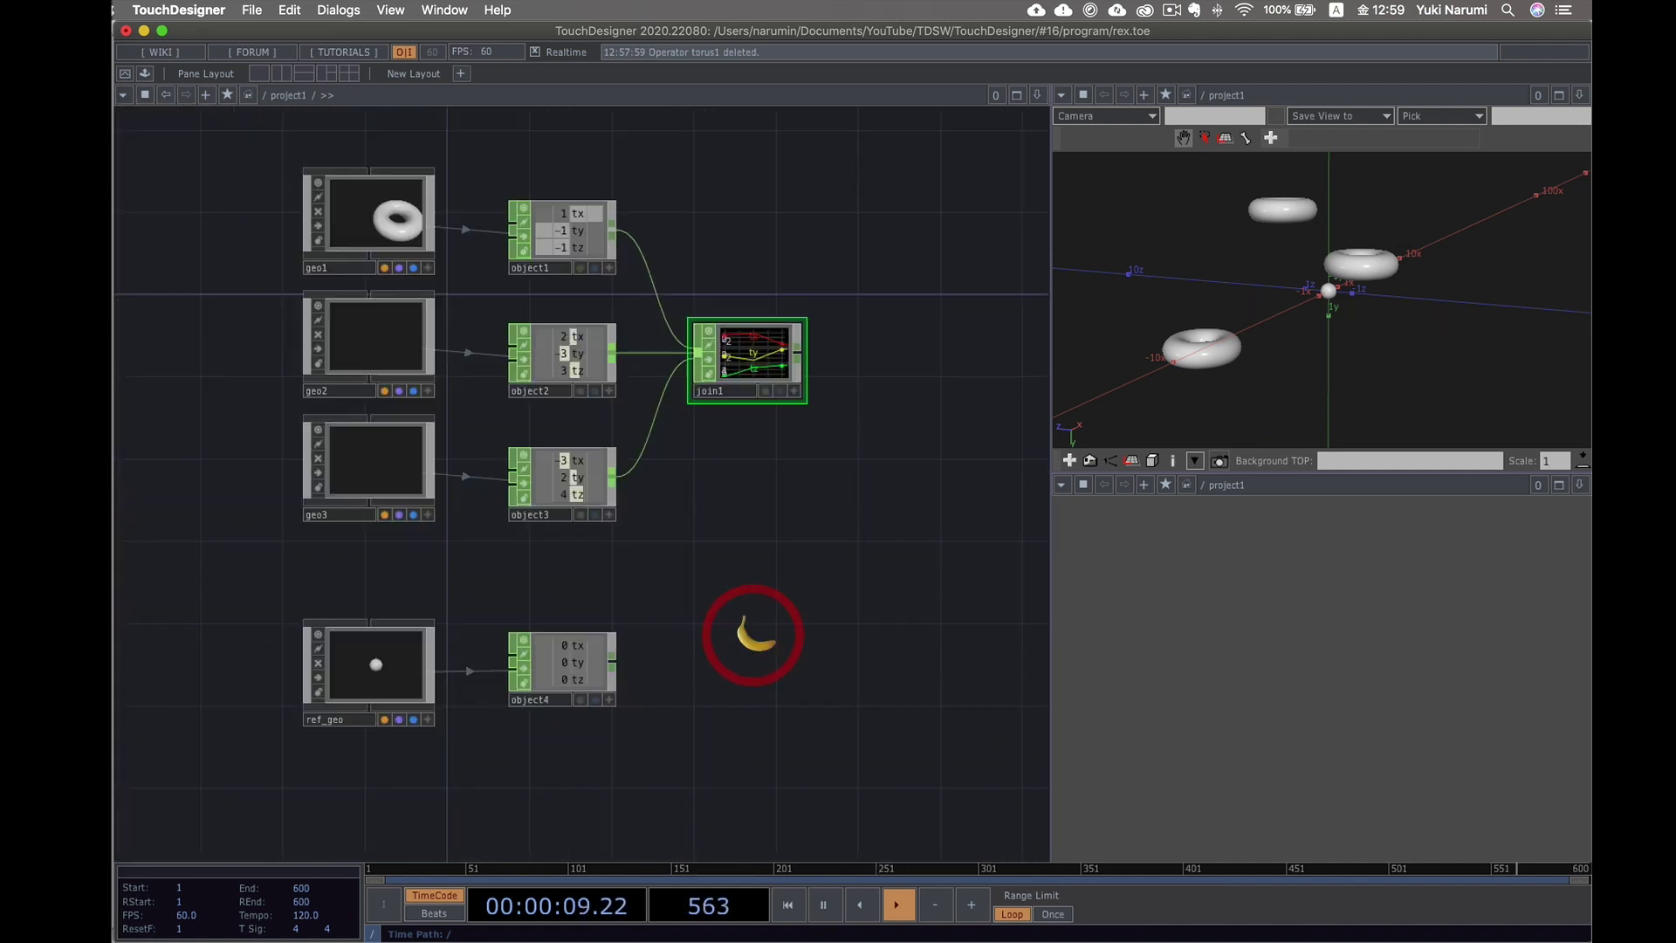
{"action": "scroll", "coordinate": [751, 635], "scroll_direction": "up", "scroll_amount": 2}
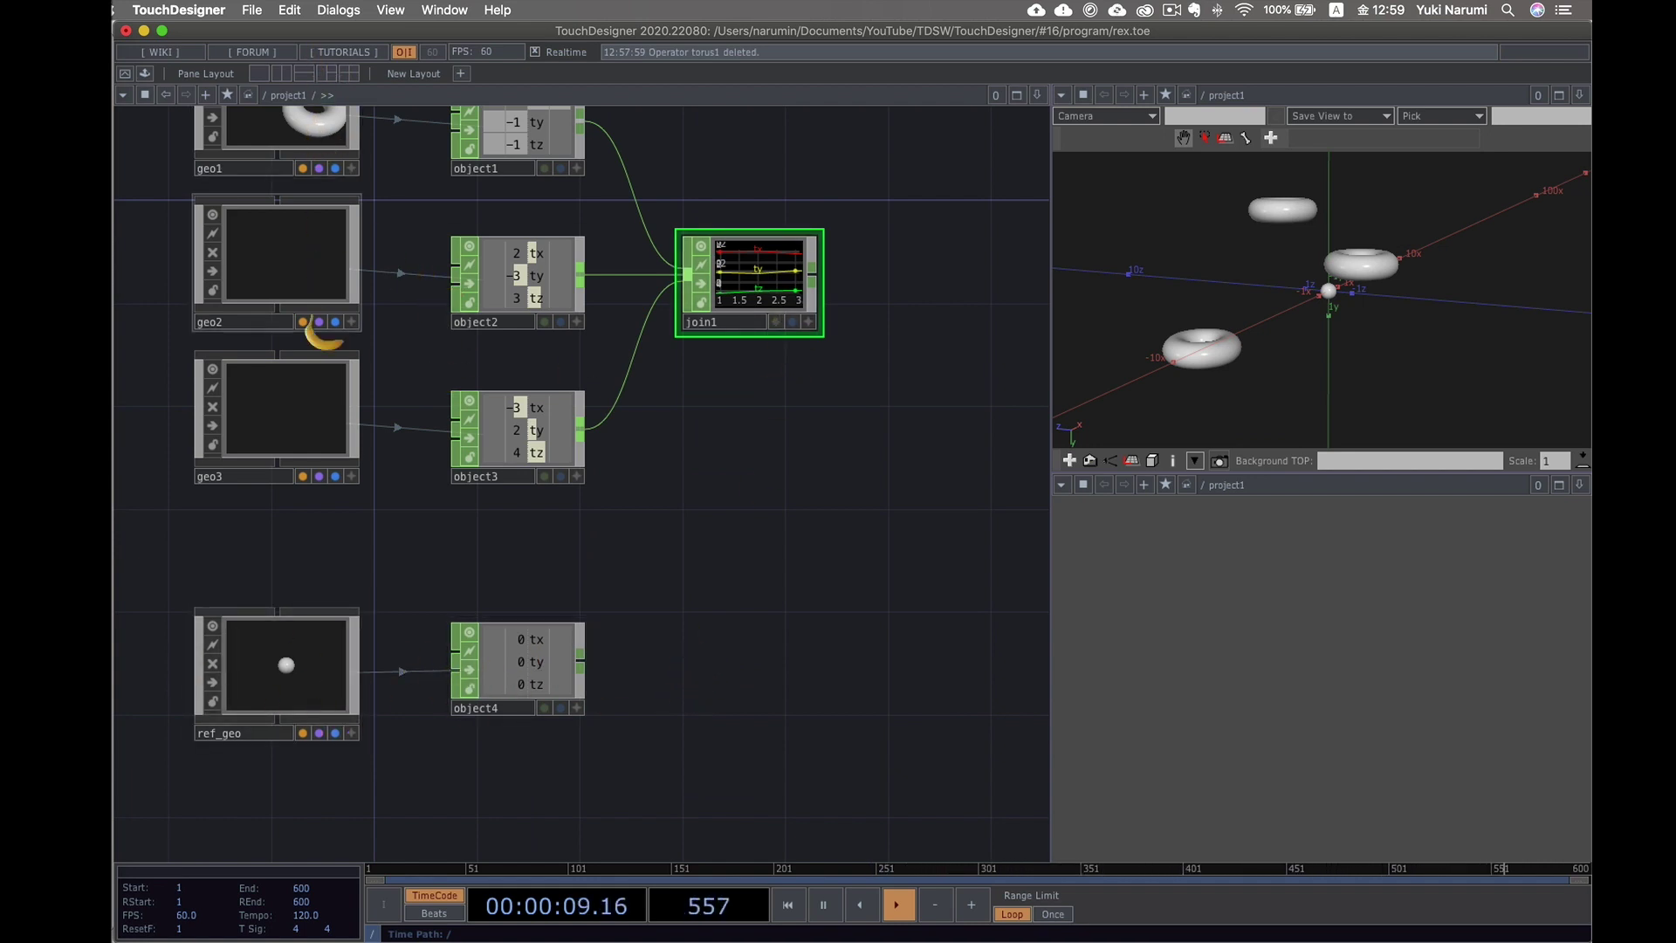
{"action": "scroll", "coordinate": [542, 660], "scroll_direction": "up", "scroll_amount": 4}
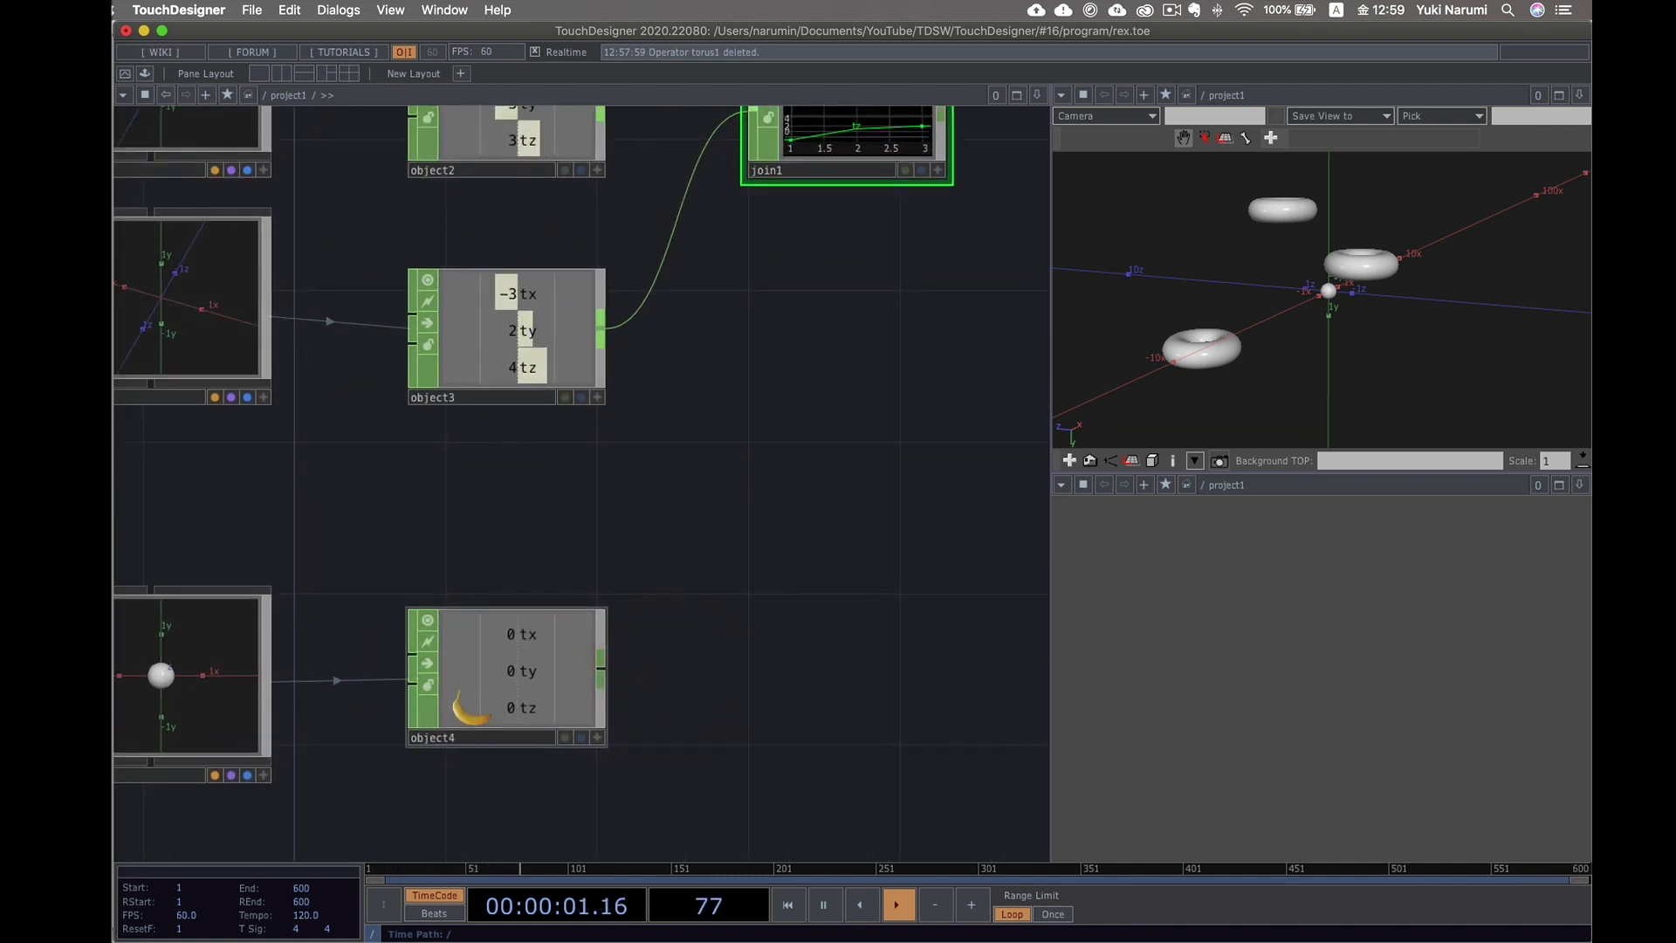
{"action": "scroll", "coordinate": [569, 667], "scroll_direction": "down", "scroll_amount": 5}
{"action": "left_click_drag", "start_coordinate": [817, 688], "coordinate": [768, 668]}
{"action": "double_click", "coordinate": [768, 670]}
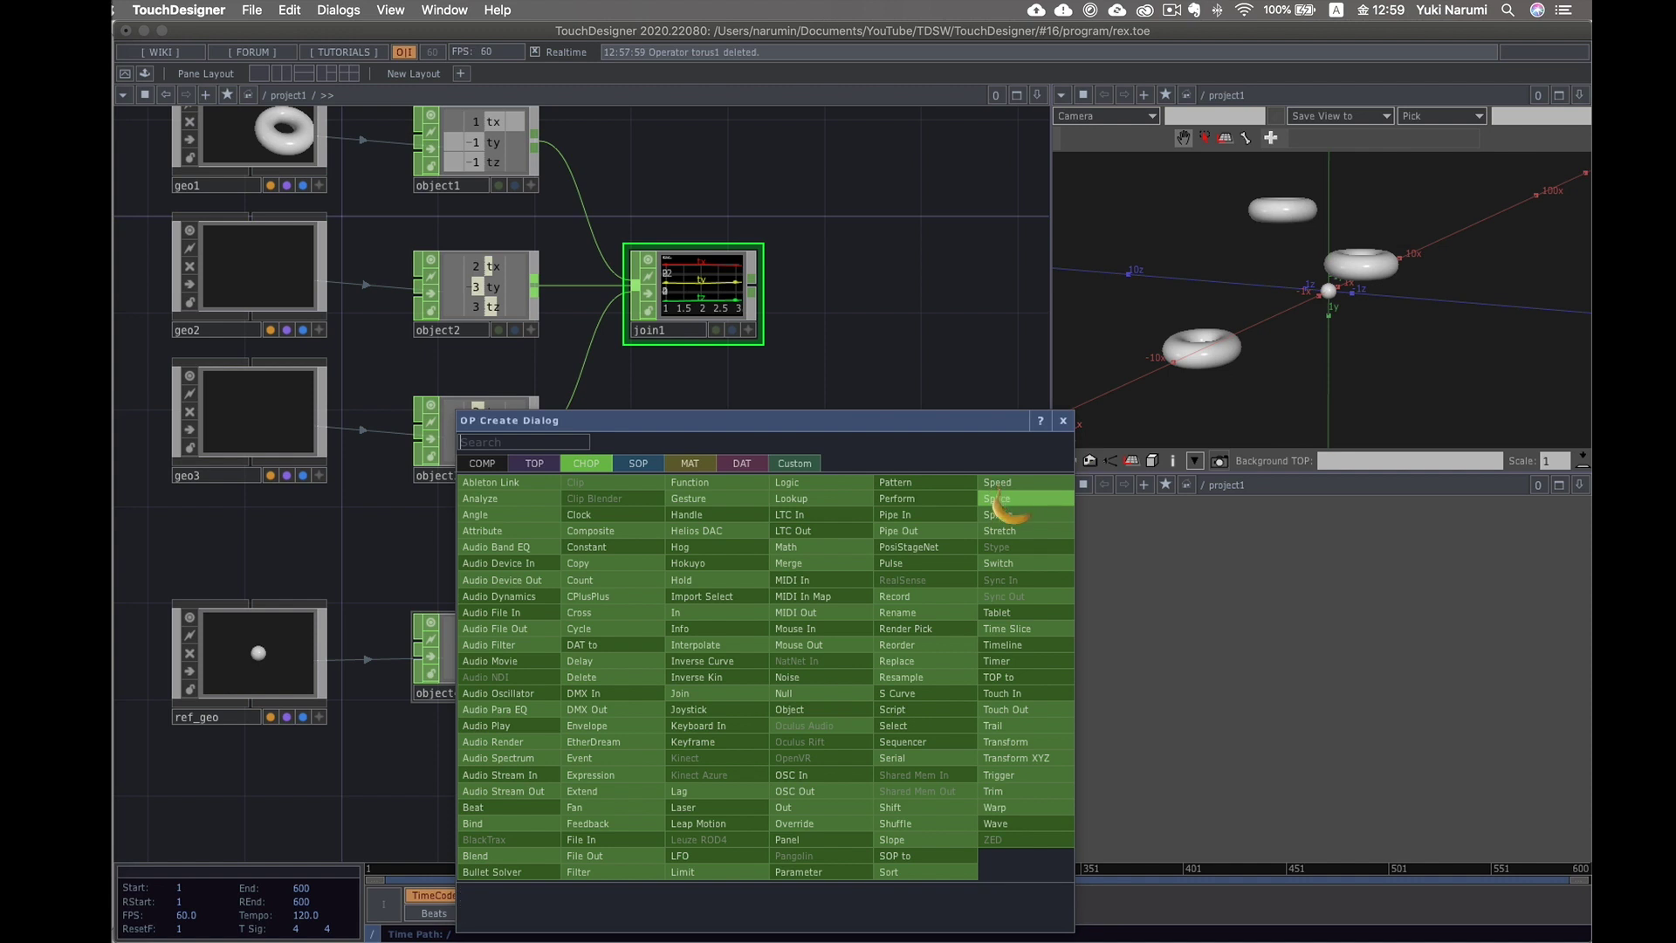
{"action": "left_click", "coordinate": [1004, 530]}
{"action": "left_click", "coordinate": [694, 653]}
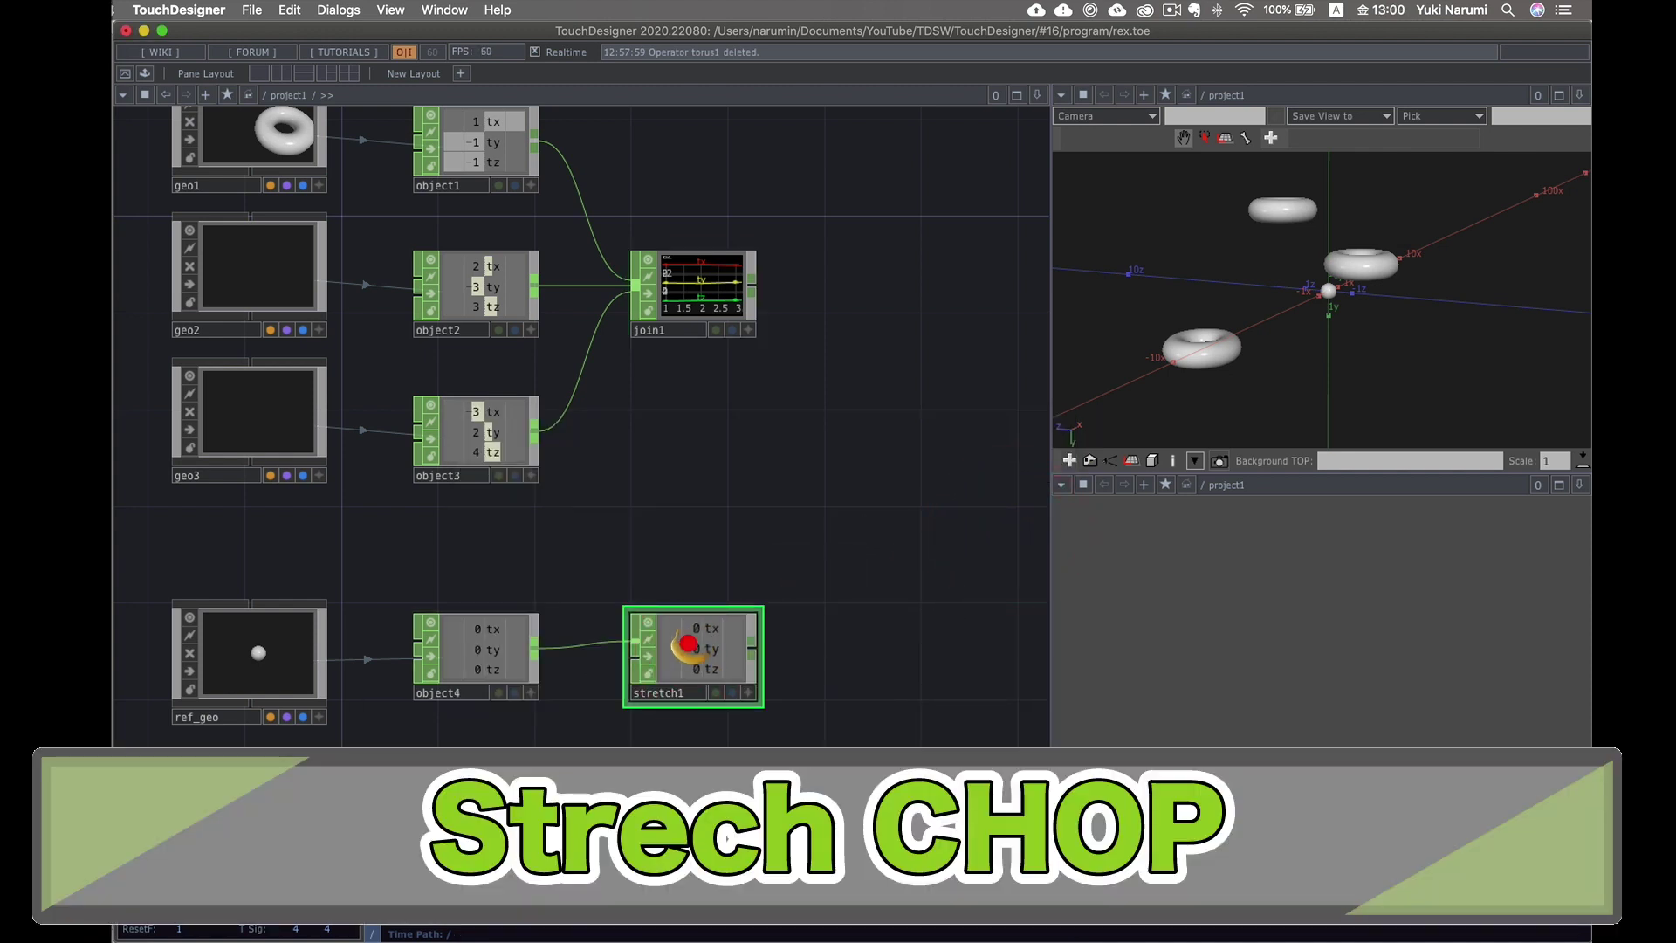
- Set the End value of stretch1 to 2 so it spans three samples like join1
{"action": "scroll", "coordinate": [703, 633], "scroll_direction": "up", "scroll_amount": 1}
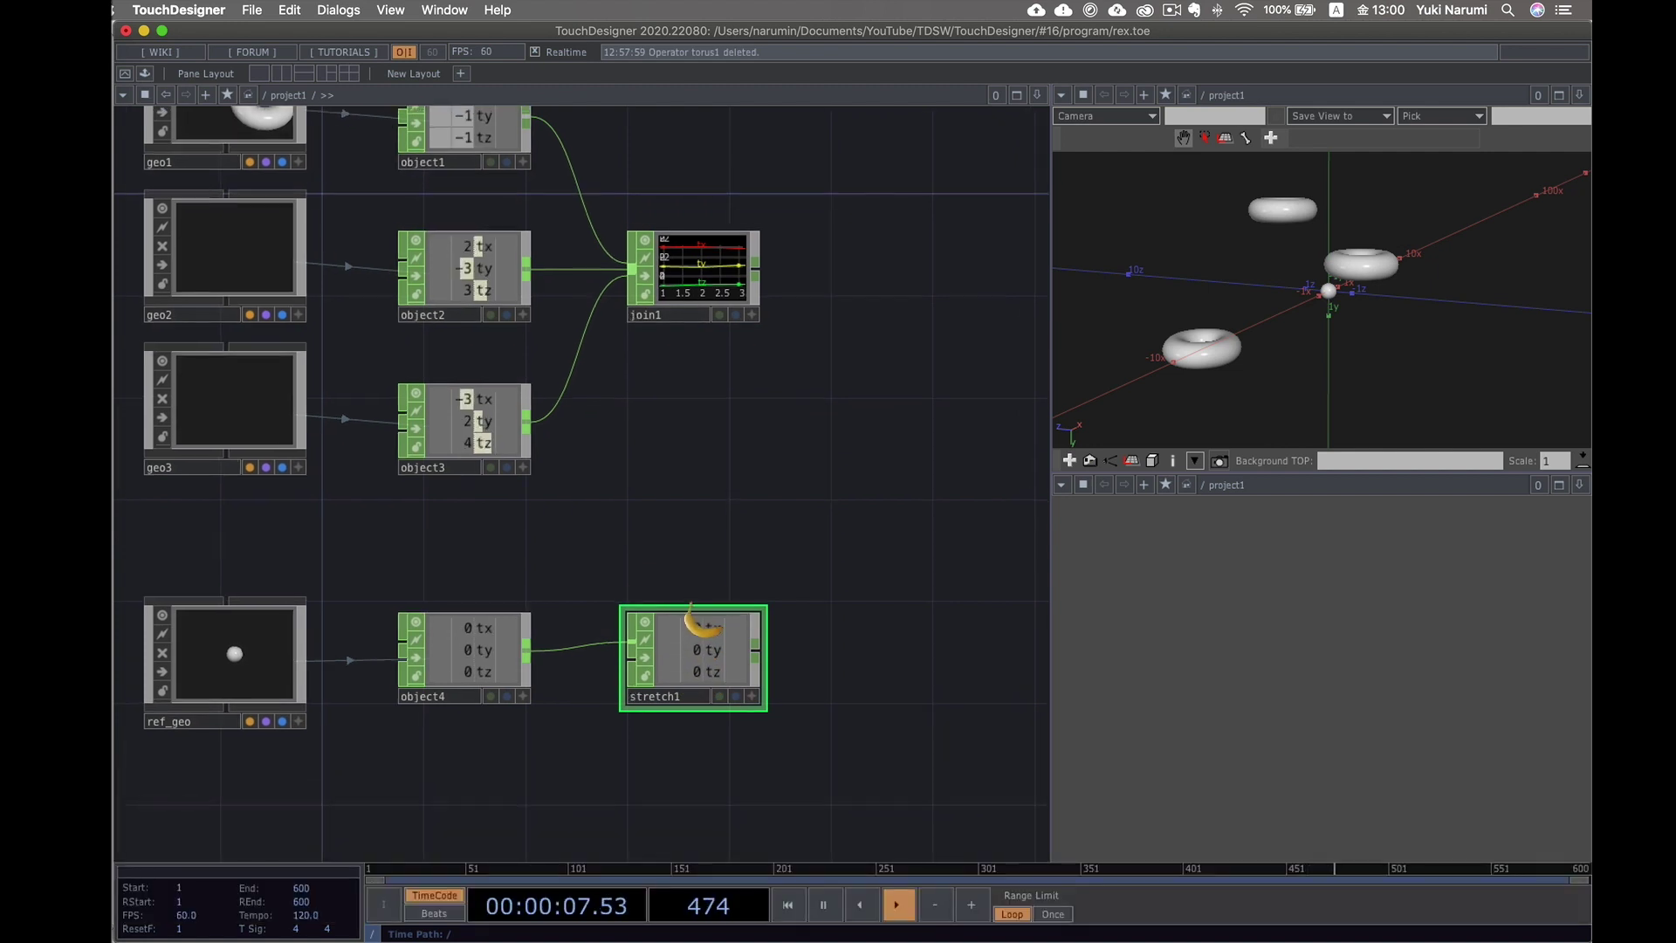
{"action": "scroll", "coordinate": [703, 621], "scroll_direction": "up", "scroll_amount": 1}
{"action": "key", "text": "p"}
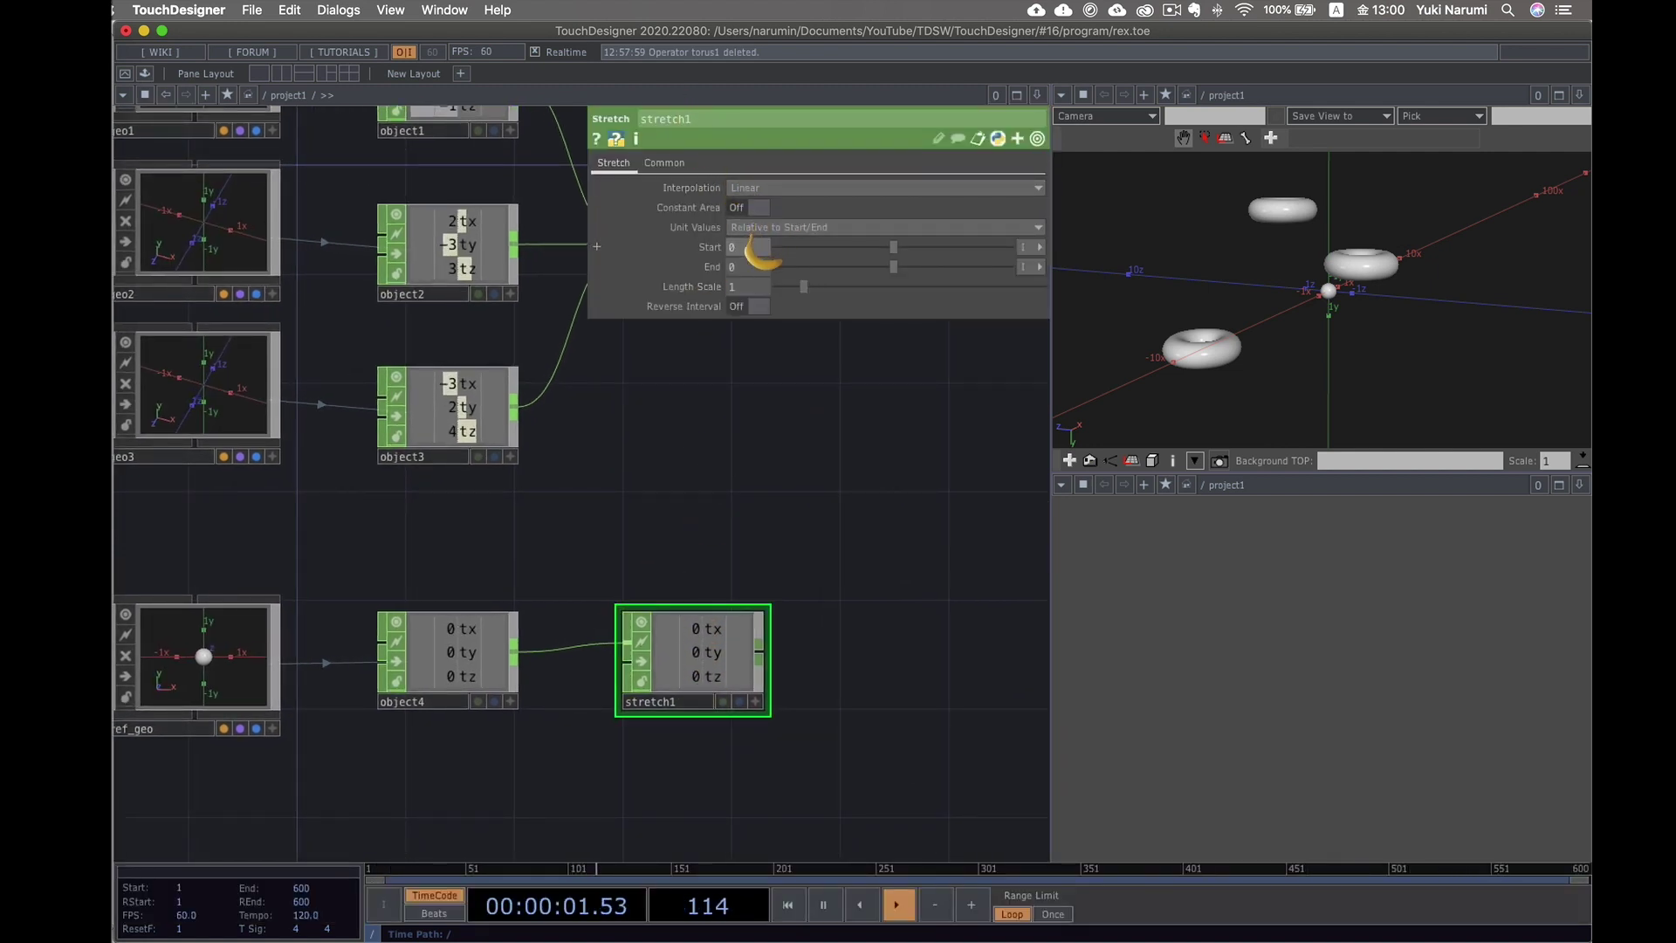
{"action": "key", "text": "Return"}
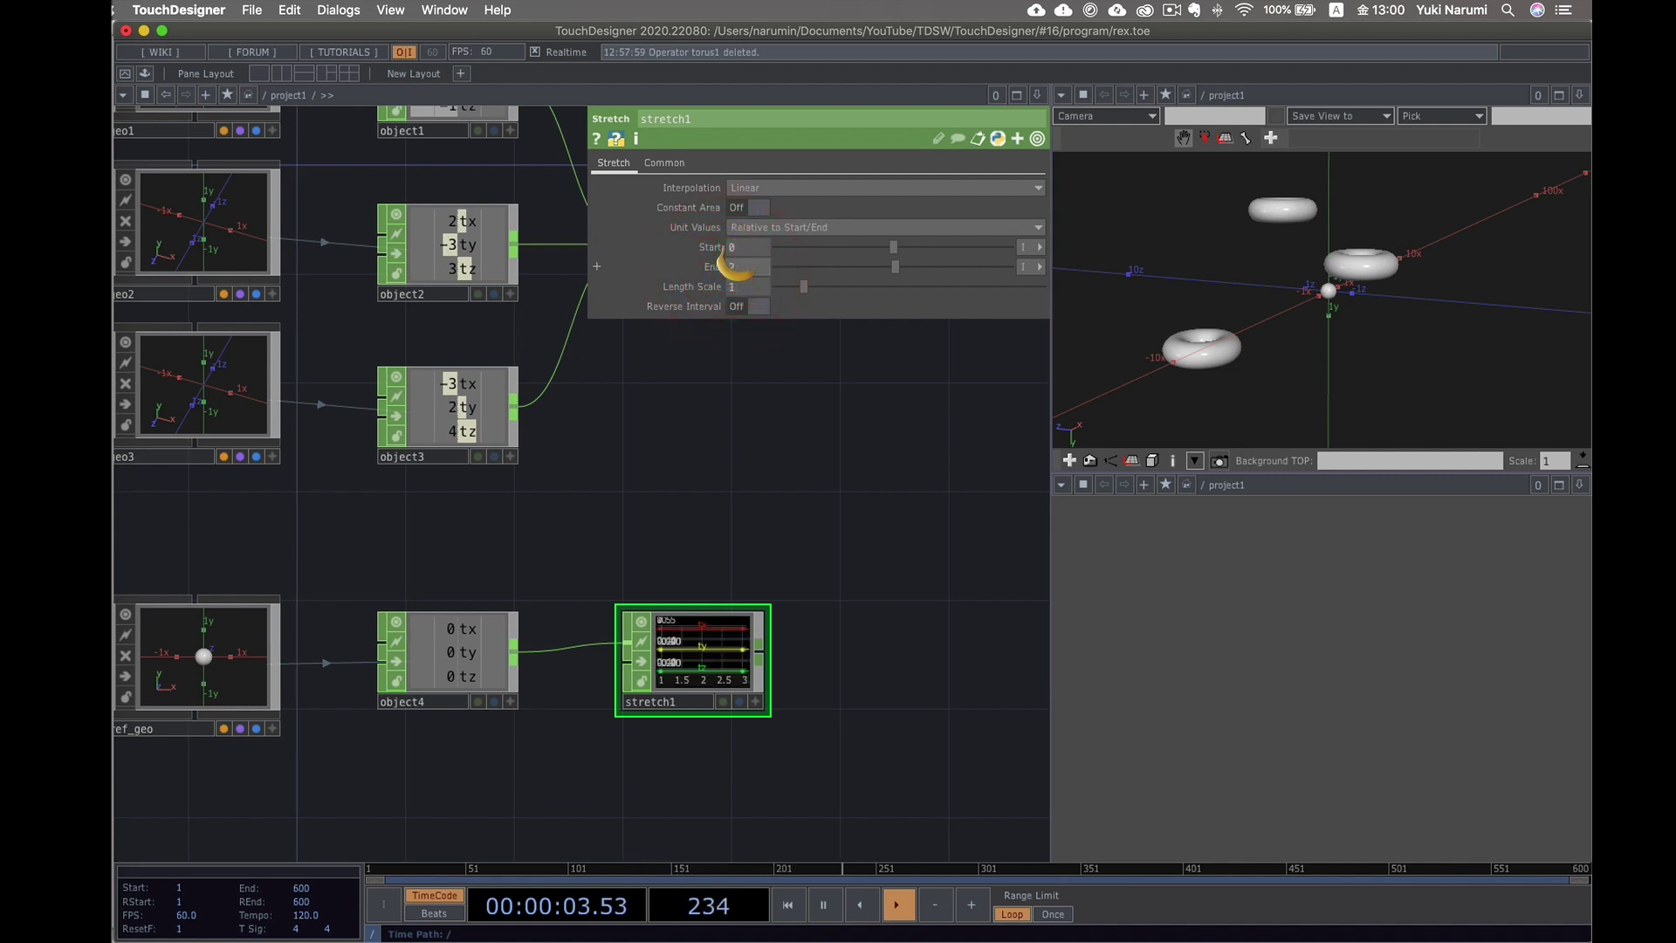
{"action": "left_click", "coordinate": [773, 460]}
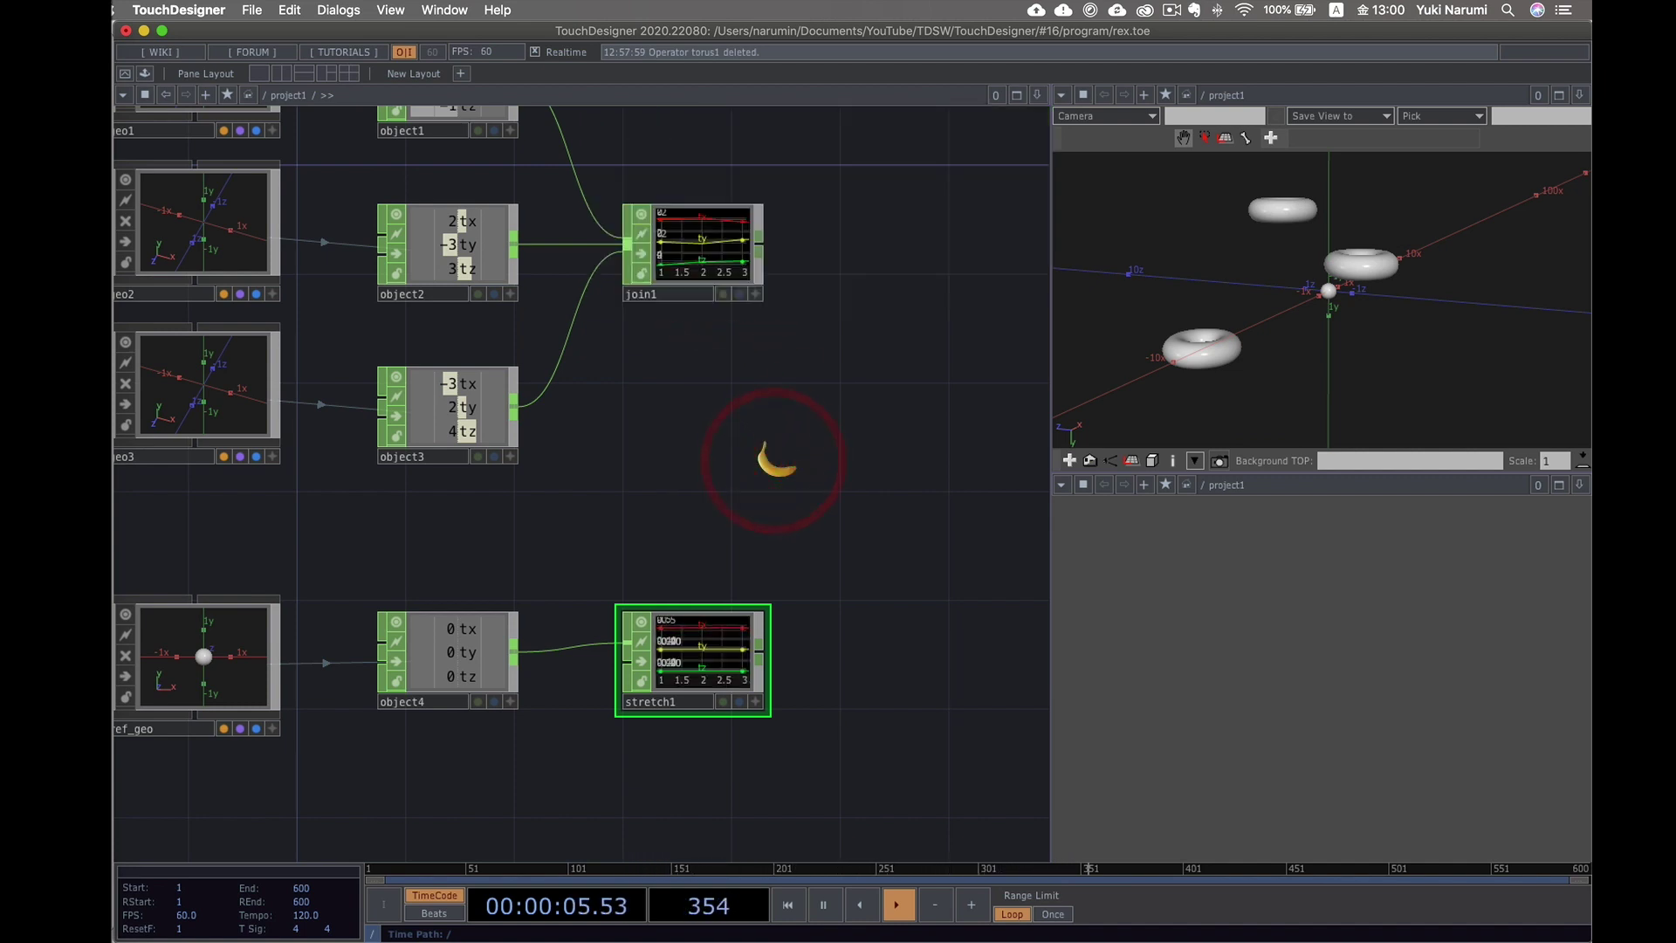
- Append a Null CHOP to join1 and name it target_pos
{"action": "scroll", "coordinate": [767, 515], "scroll_direction": "up", "scroll_amount": 3}
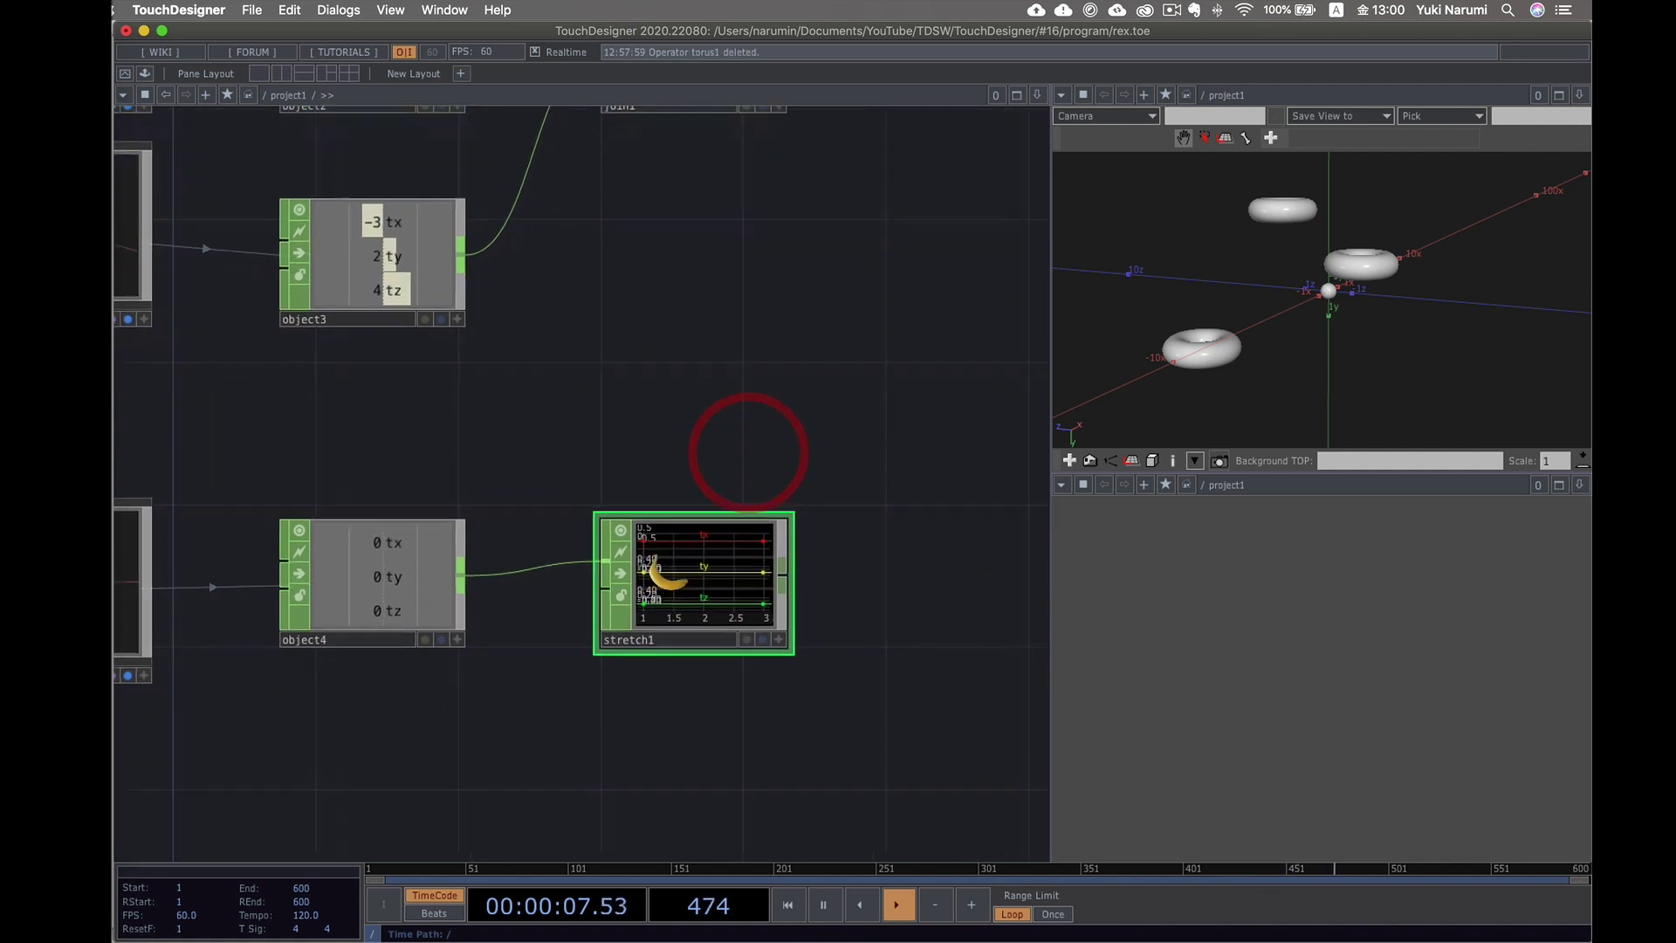
{"action": "scroll", "coordinate": [659, 518], "scroll_direction": "up", "scroll_amount": 5}
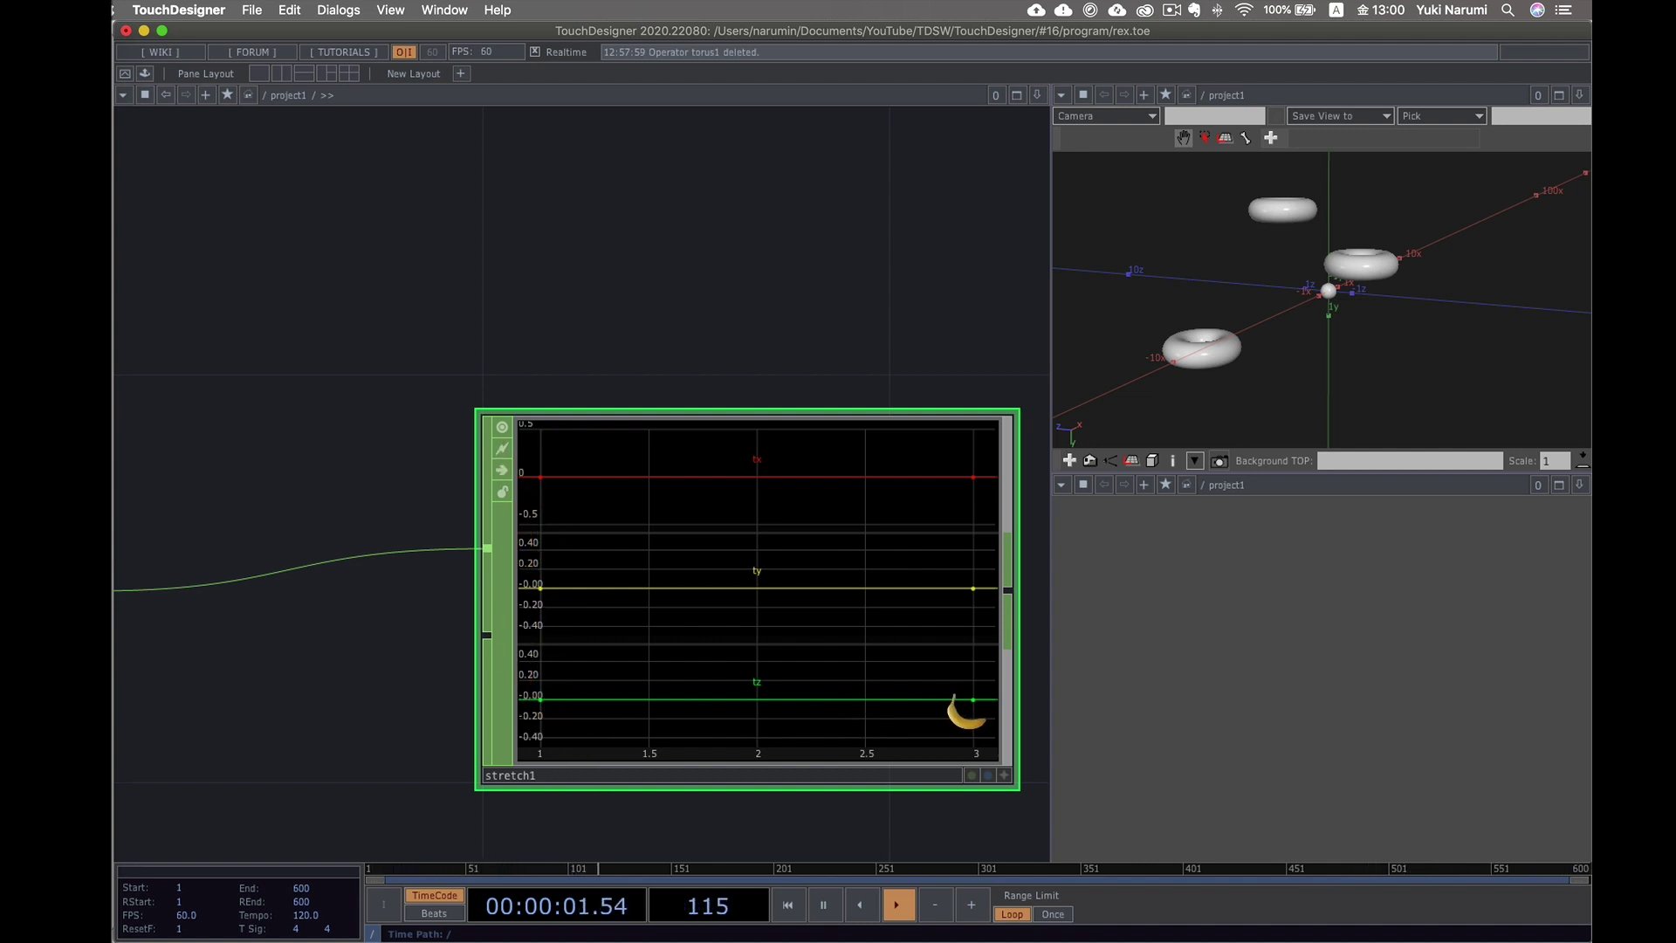
{"action": "scroll", "coordinate": [838, 724], "scroll_direction": "down", "scroll_amount": 10}
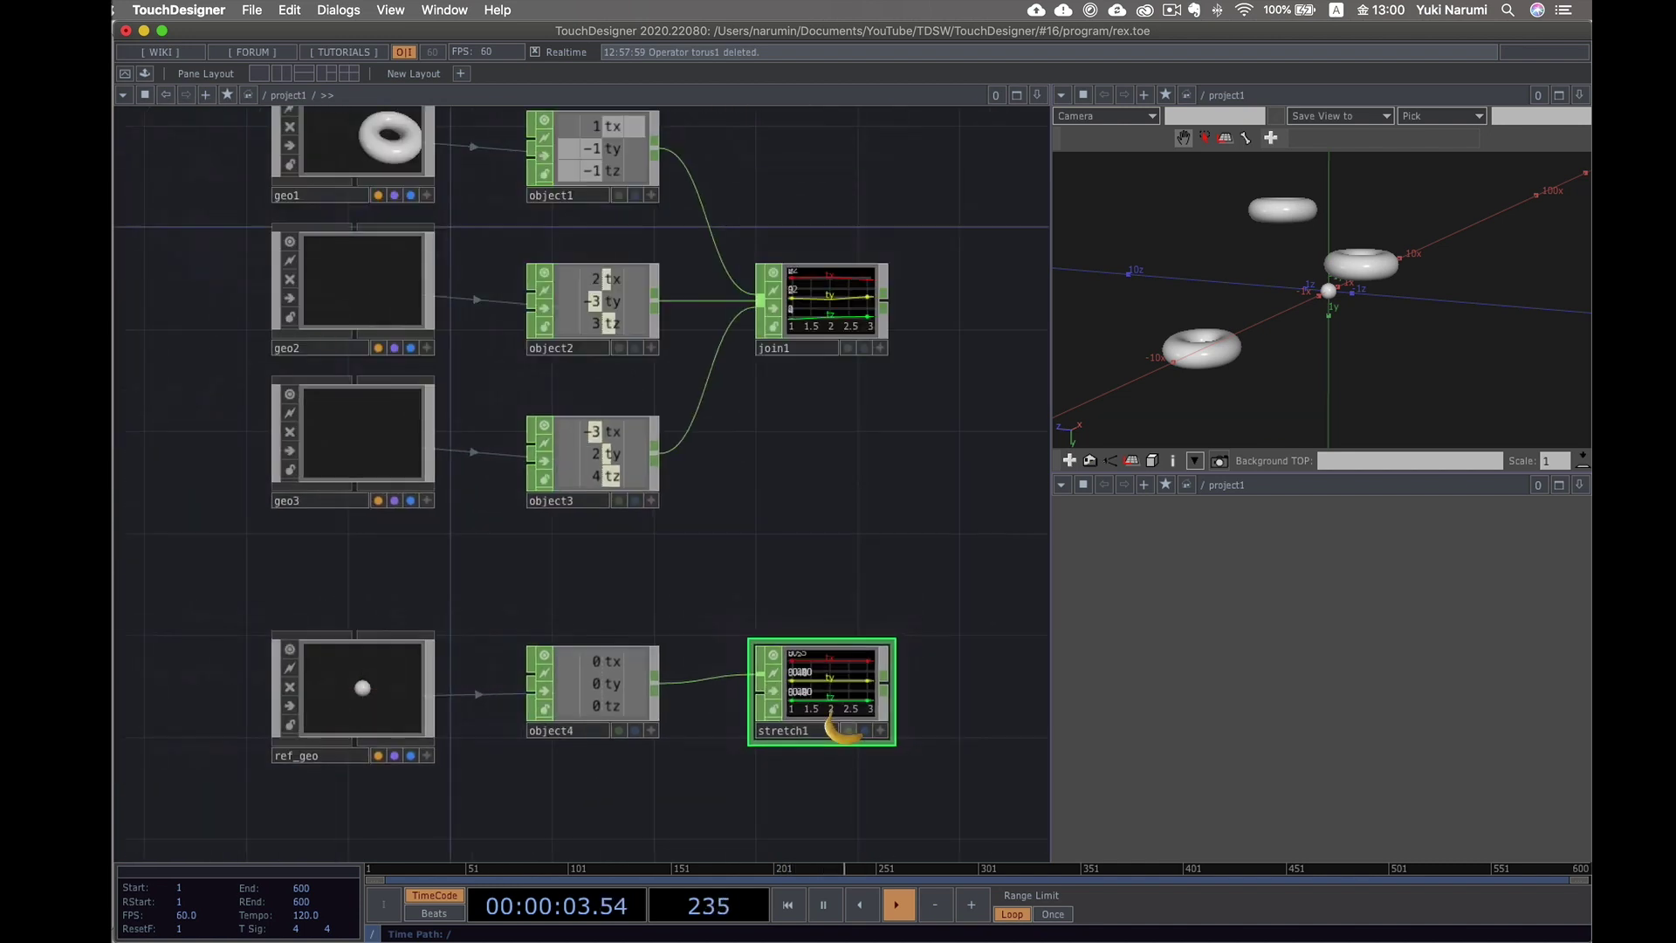
{"action": "left_click_drag", "start_coordinate": [564, 550], "coordinate": [455, 555]}
{"action": "mouse_move", "coordinate": [550, 698]}
{"action": "left_mouse_down"}
{"action": "mouse_move", "coordinate": [504, 505]}
{"action": "mouse_move", "coordinate": [568, 496]}
{"action": "mouse_move", "coordinate": [553, 496]}
{"action": "mouse_move", "coordinate": [545, 708]}
{"action": "left_mouse_up"}
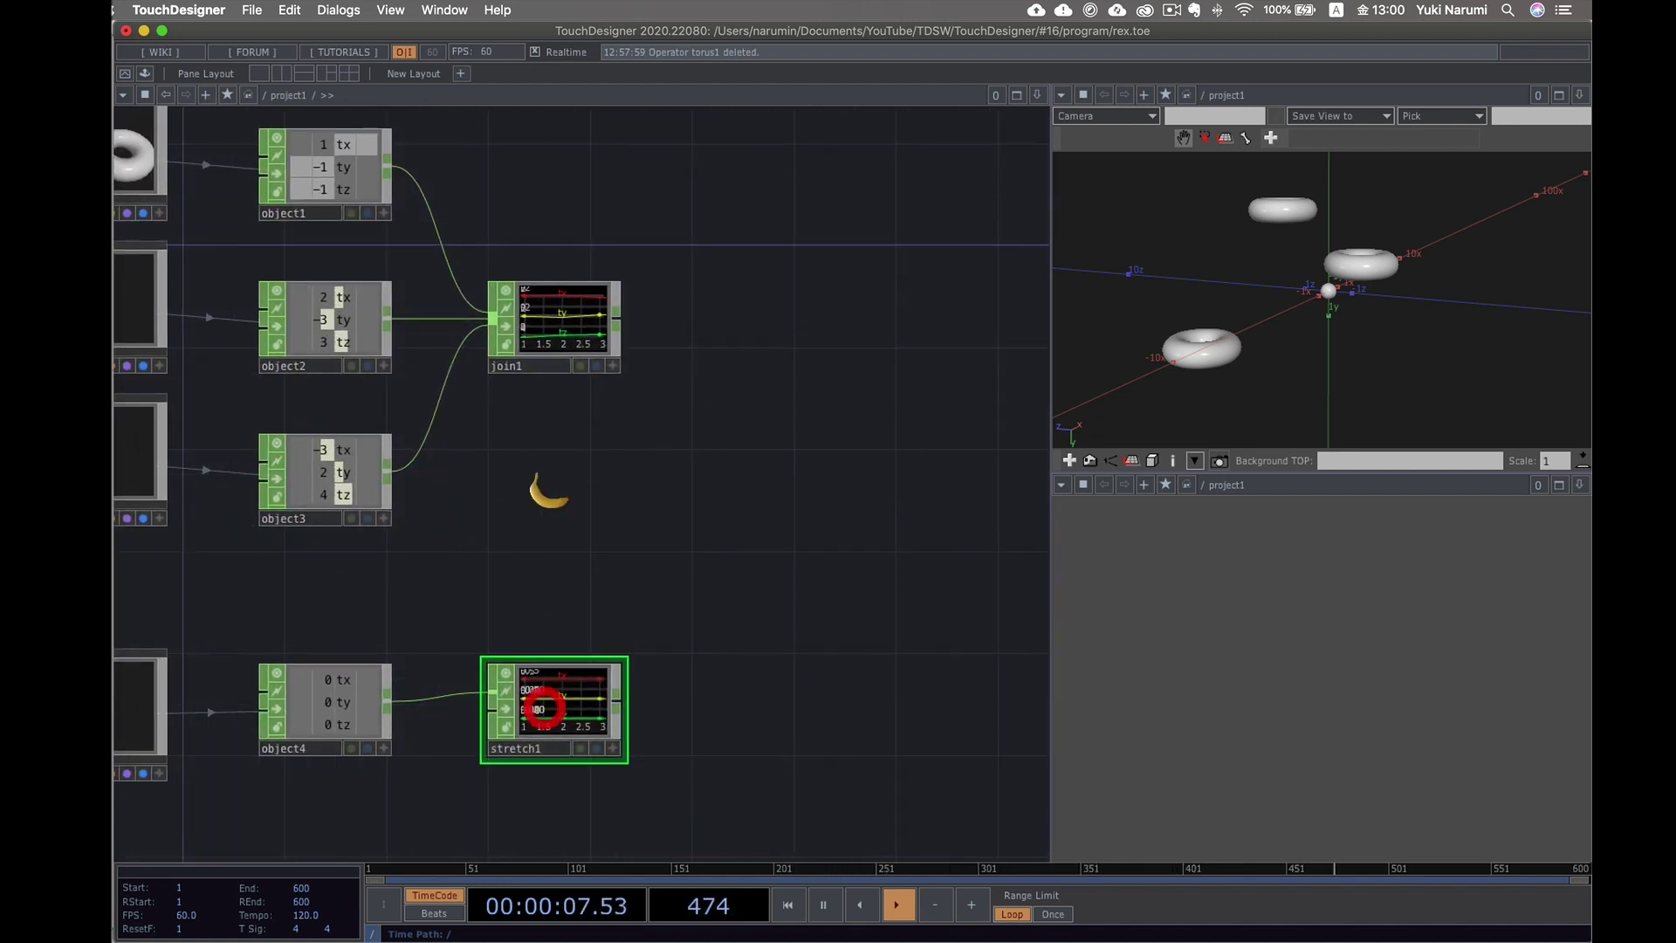
{"action": "right_click", "coordinate": [617, 316]}
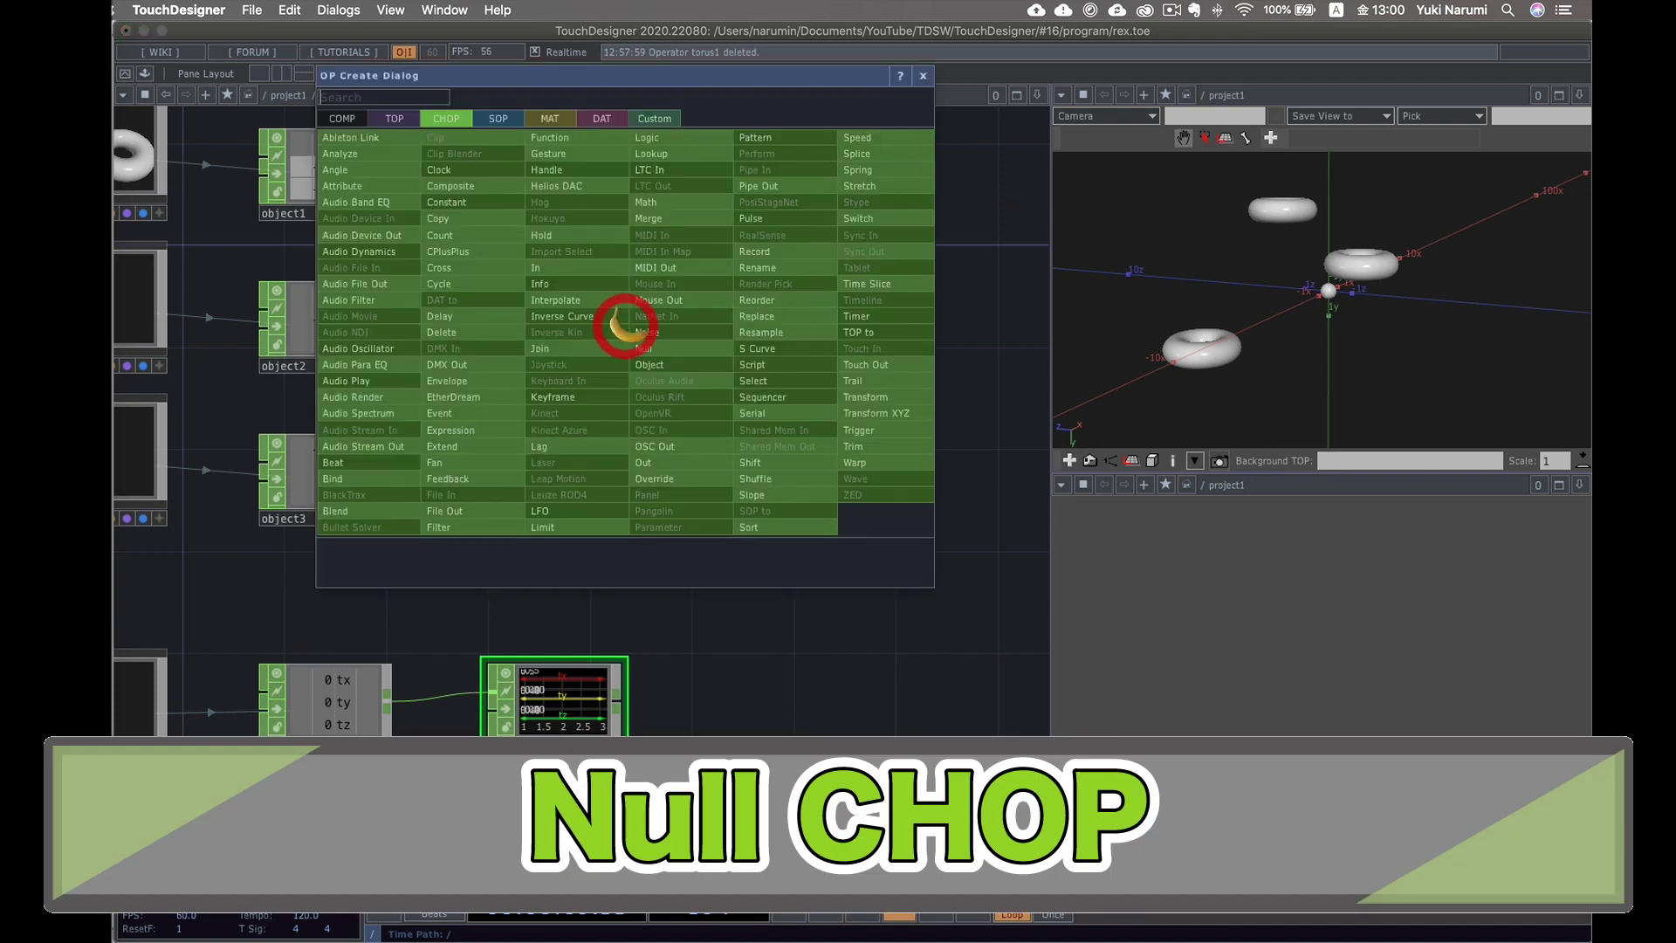
{"action": "type", "text": "nu"}
{"action": "left_click", "coordinate": [655, 340]}
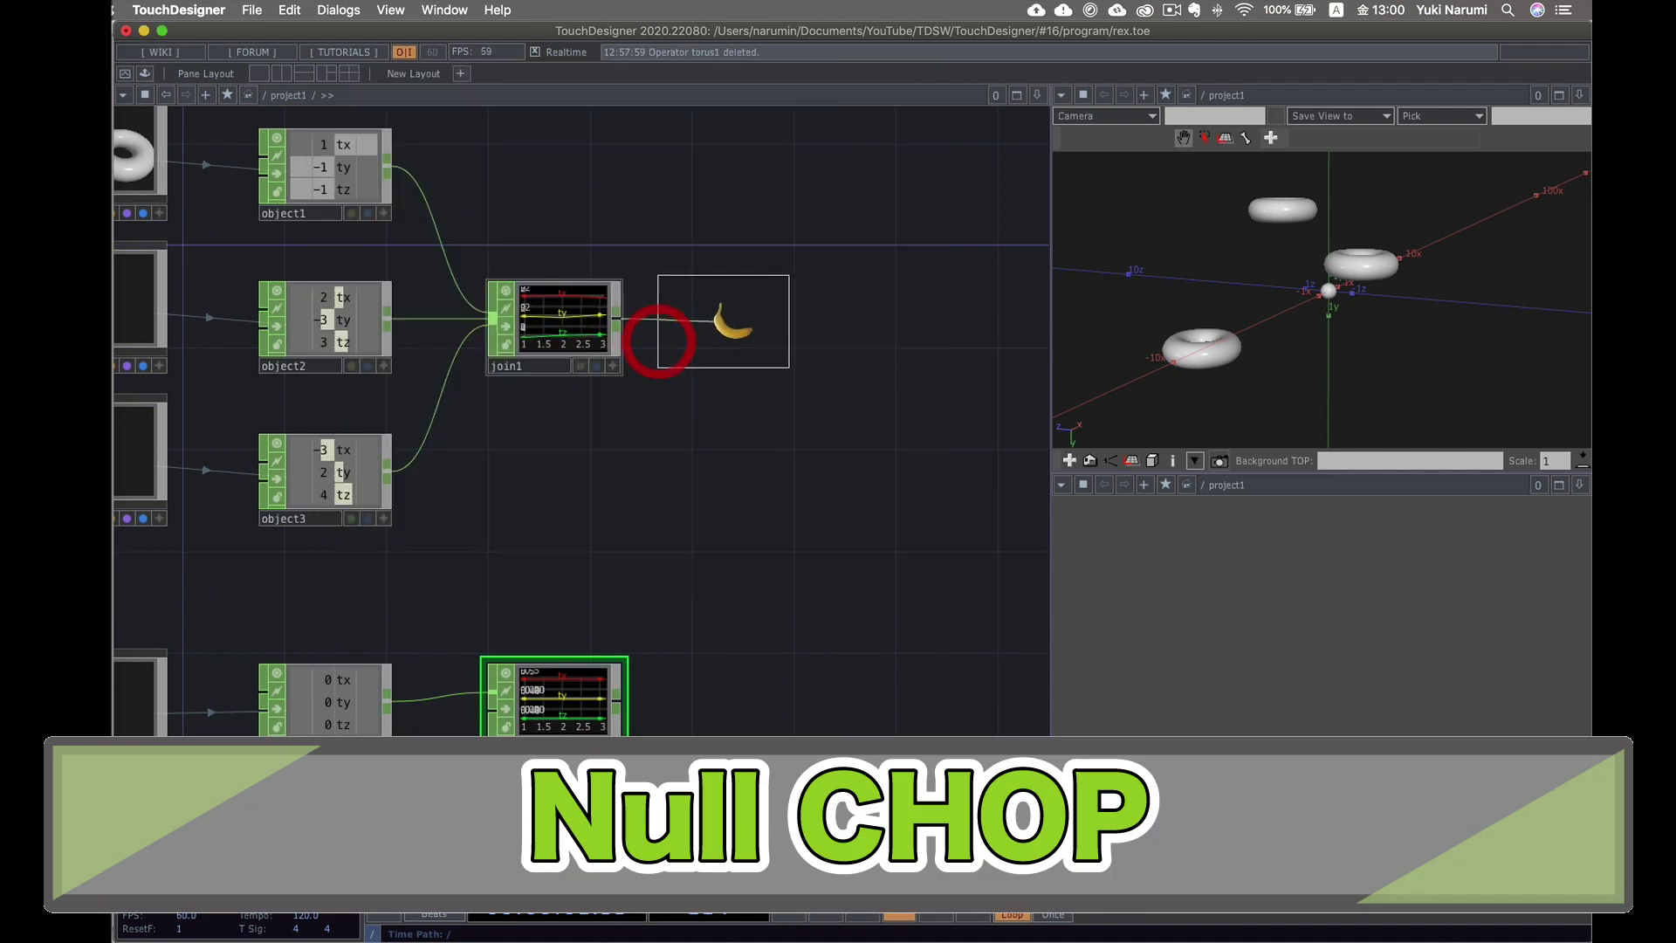
{"action": "left_click", "coordinate": [733, 323]}
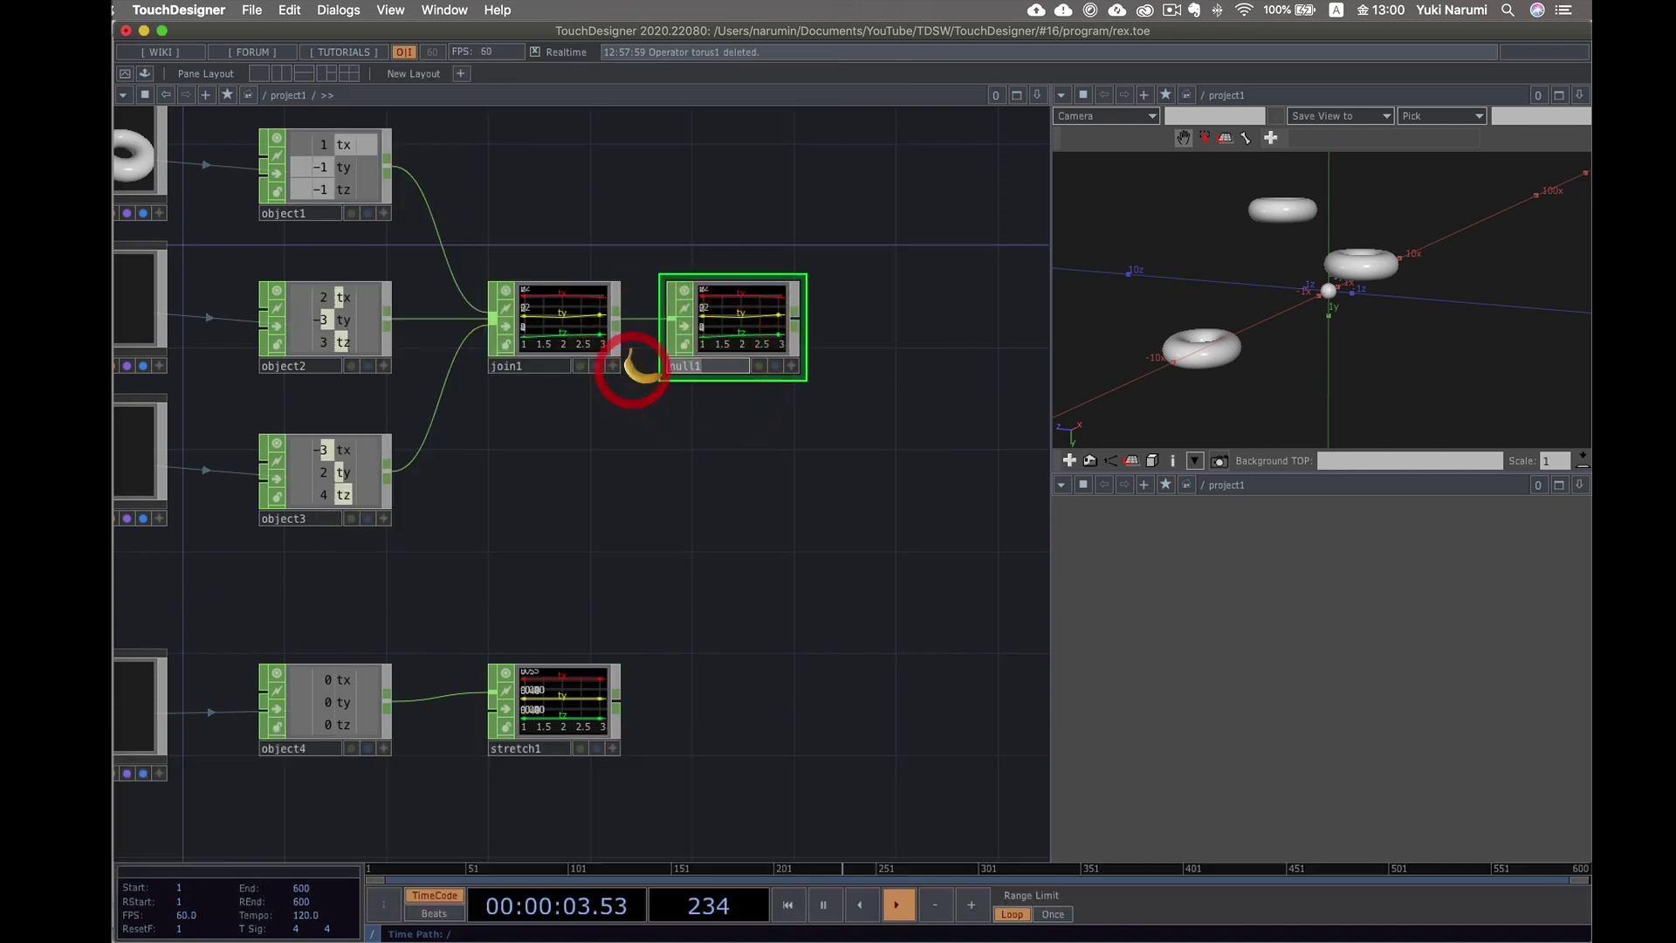
{"action": "type", "text": "target_pos"}
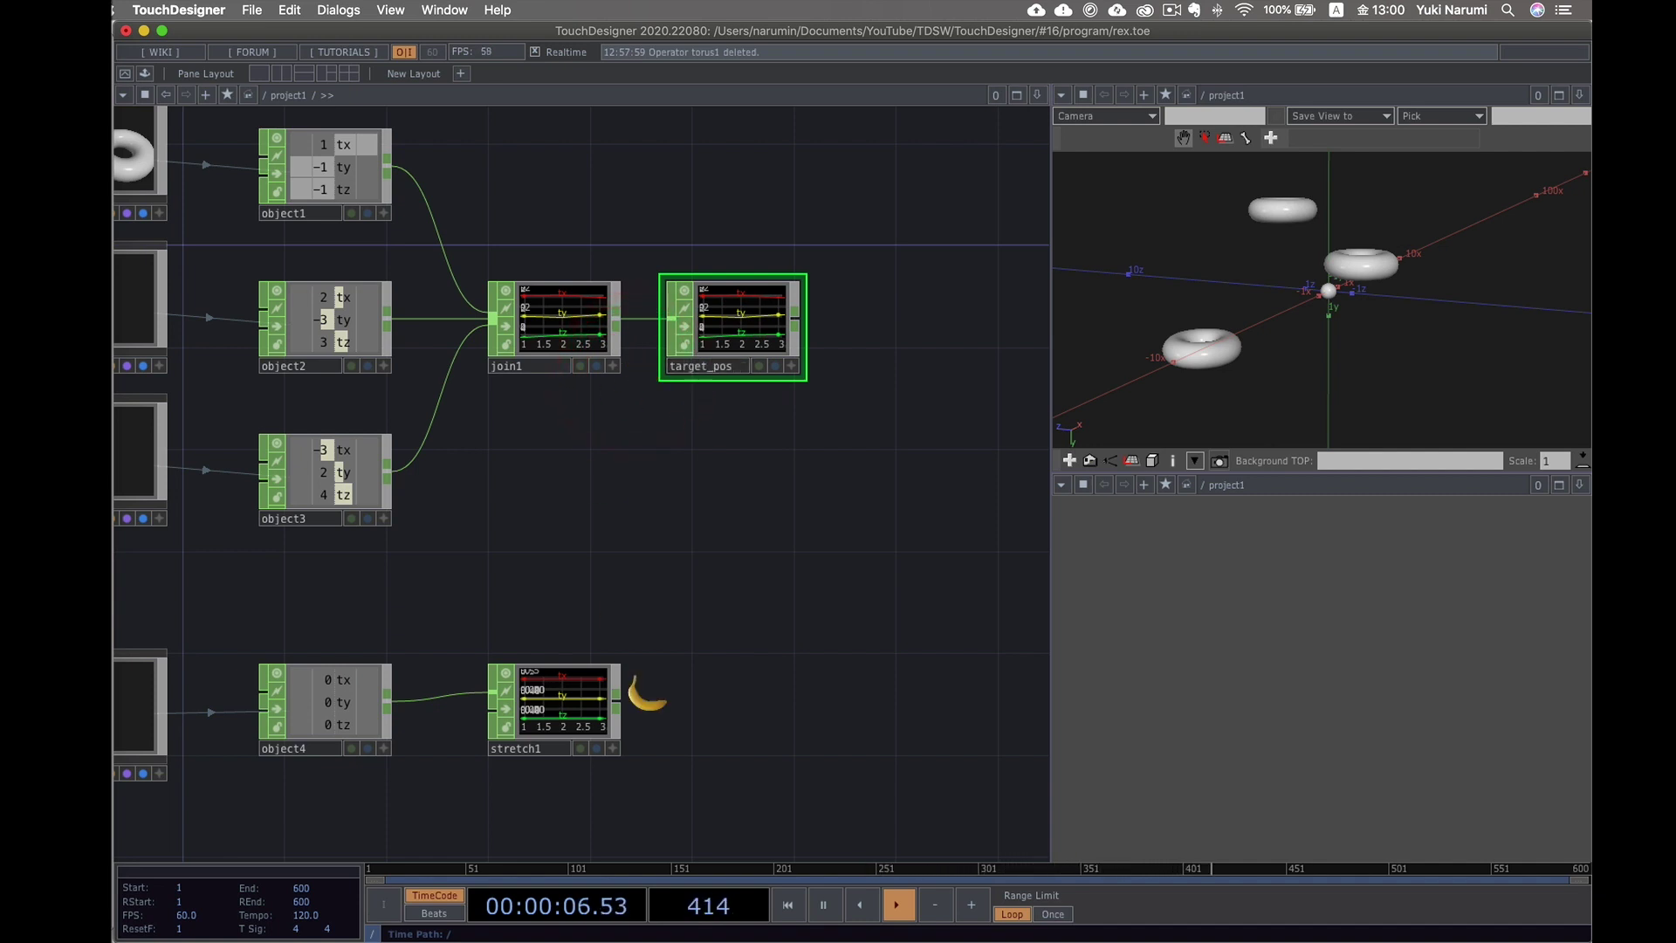
- Append a Null CHOP to stretch1 and align it under target_pos
{"action": "right_click", "coordinate": [616, 694]}
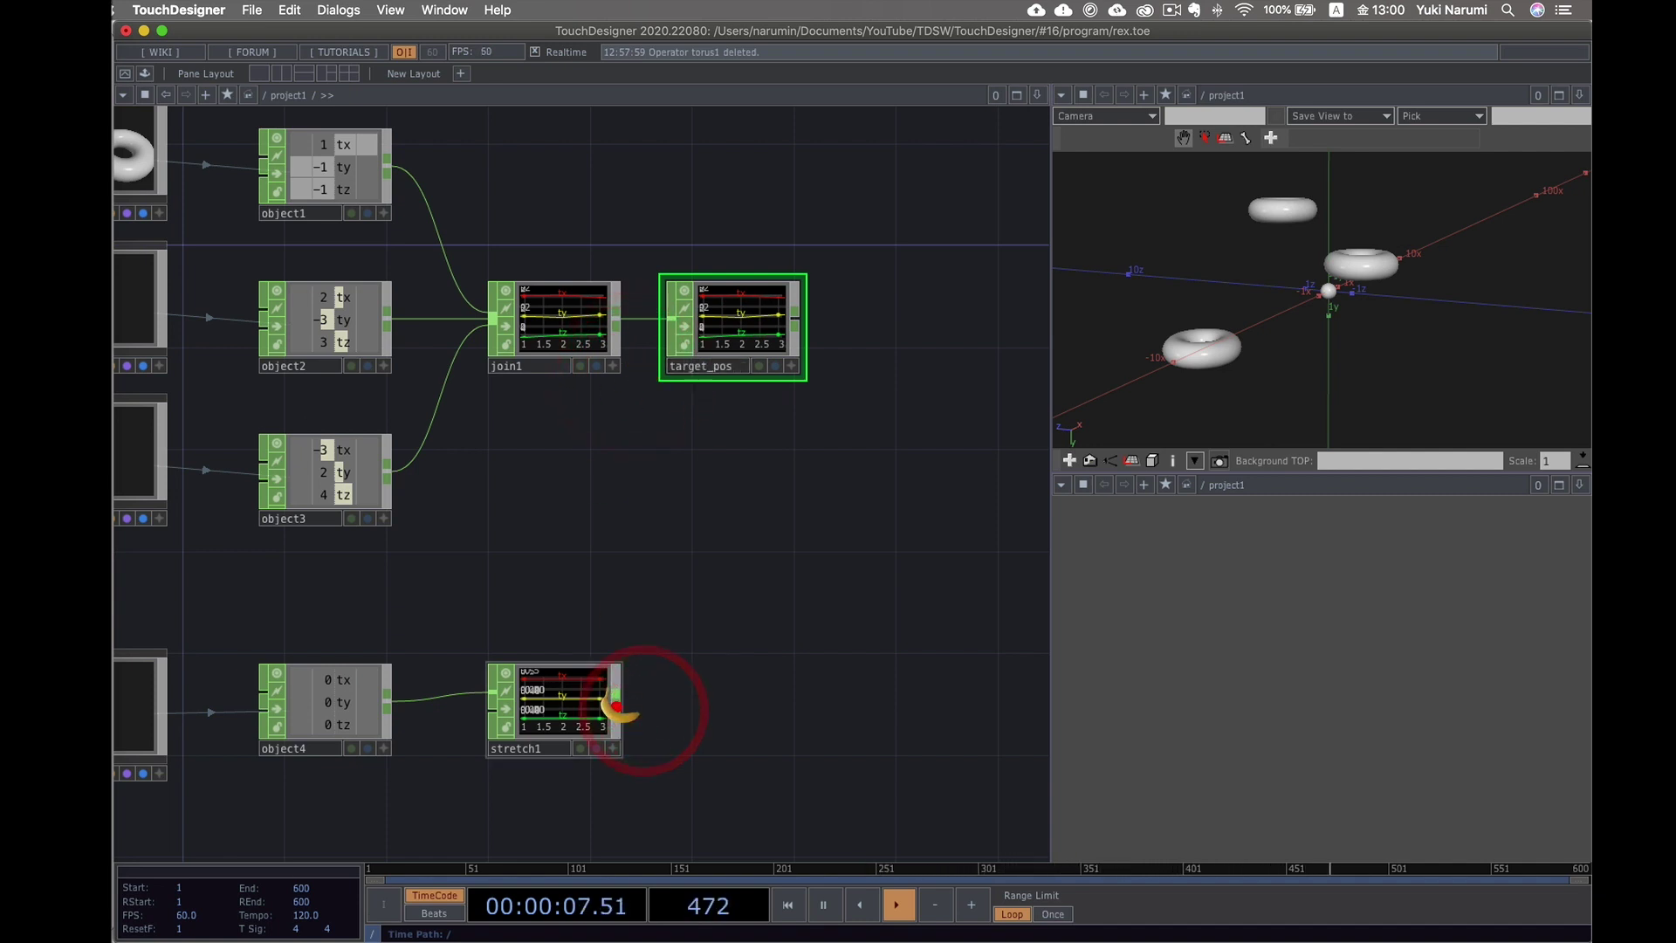
{"action": "type", "text": "nu"}
{"action": "left_click", "coordinate": [635, 703]}
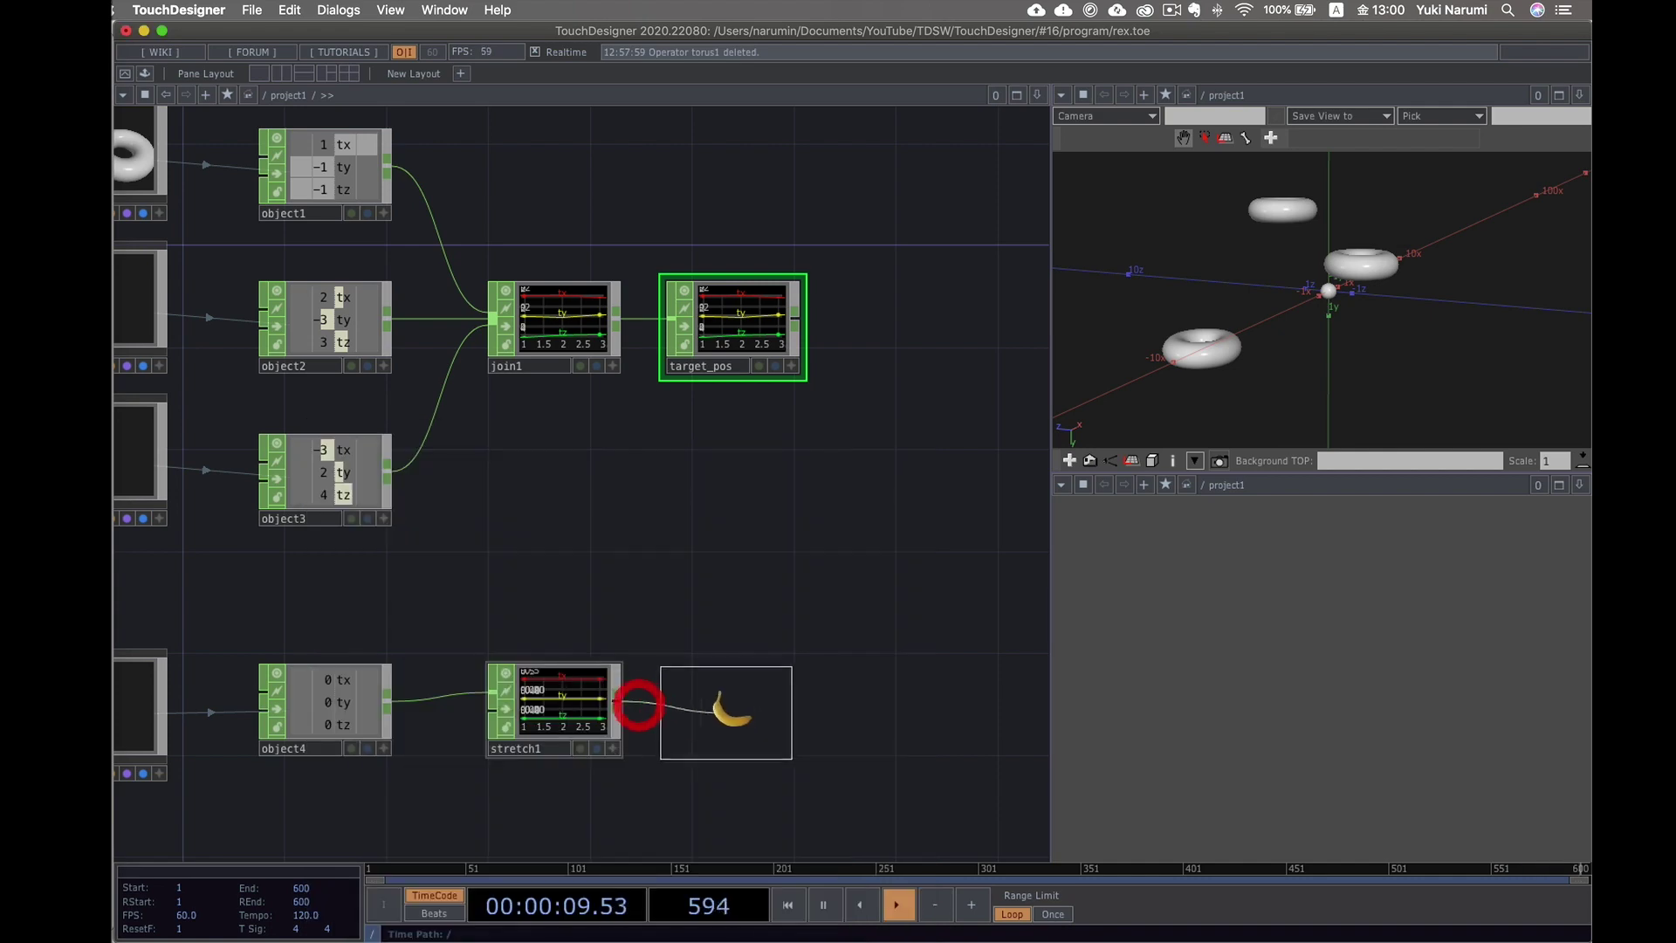
{"action": "left_click", "coordinate": [749, 701]}
{"action": "left_click_drag", "start_coordinate": [803, 694], "coordinate": [757, 697]}
- Rename the Null CHOP after stretch1 to ref_pos
{"action": "left_click_drag", "start_coordinate": [655, 606], "coordinate": [752, 577]}
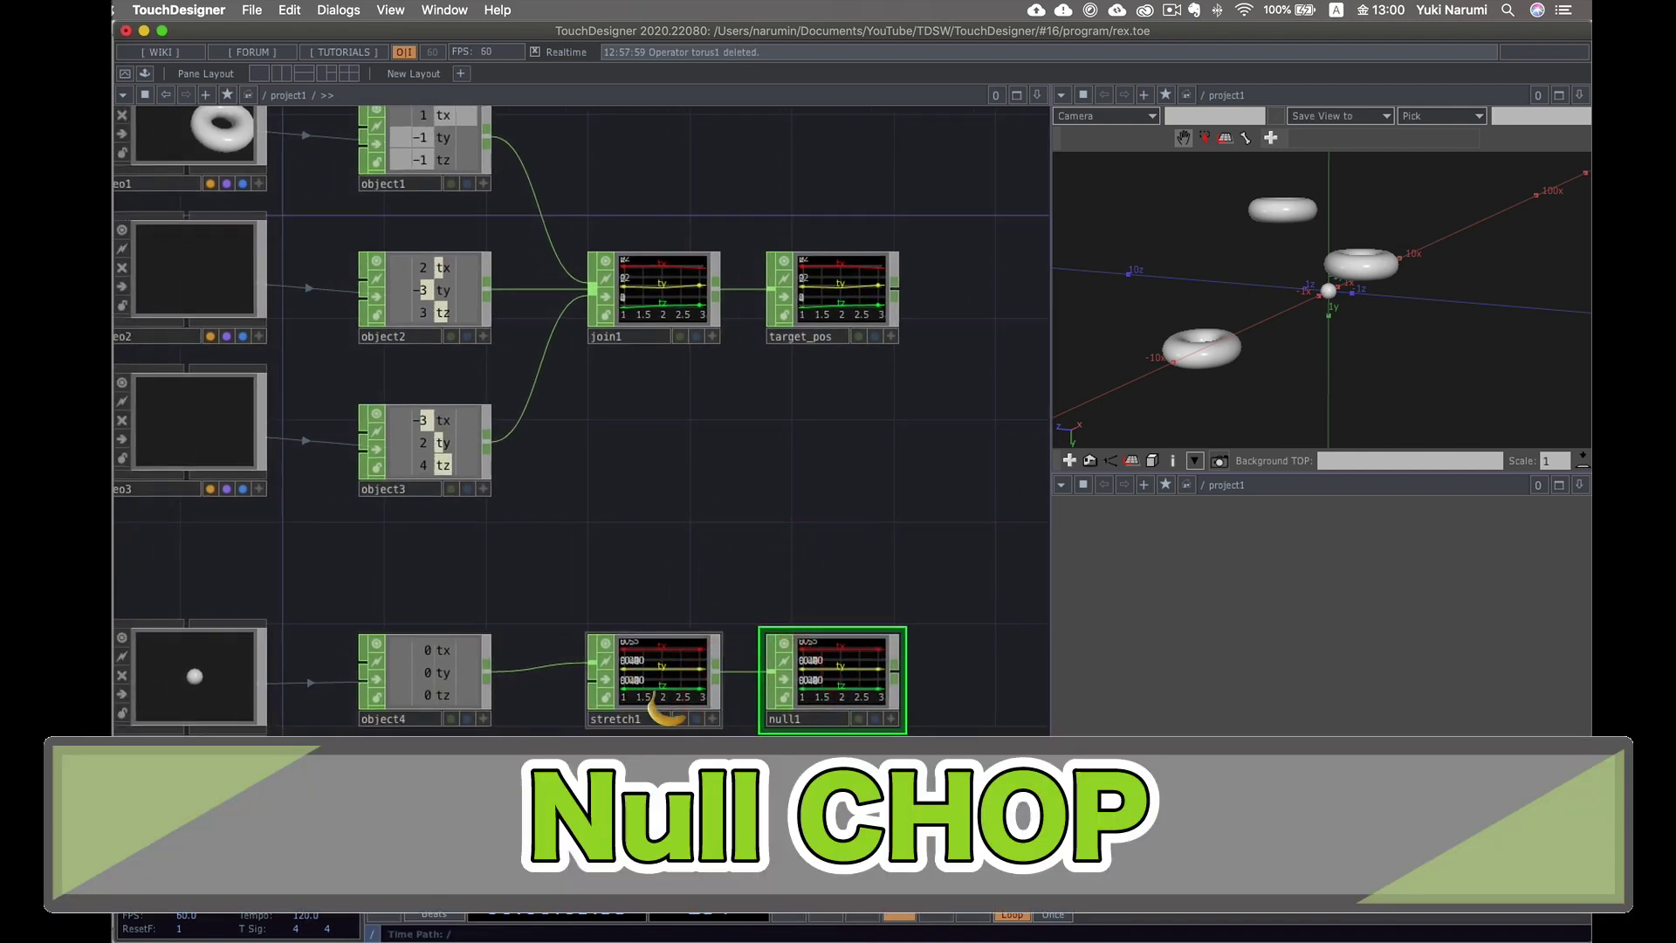
{"action": "scroll", "coordinate": [668, 712], "scroll_direction": "up", "scroll_amount": 3}
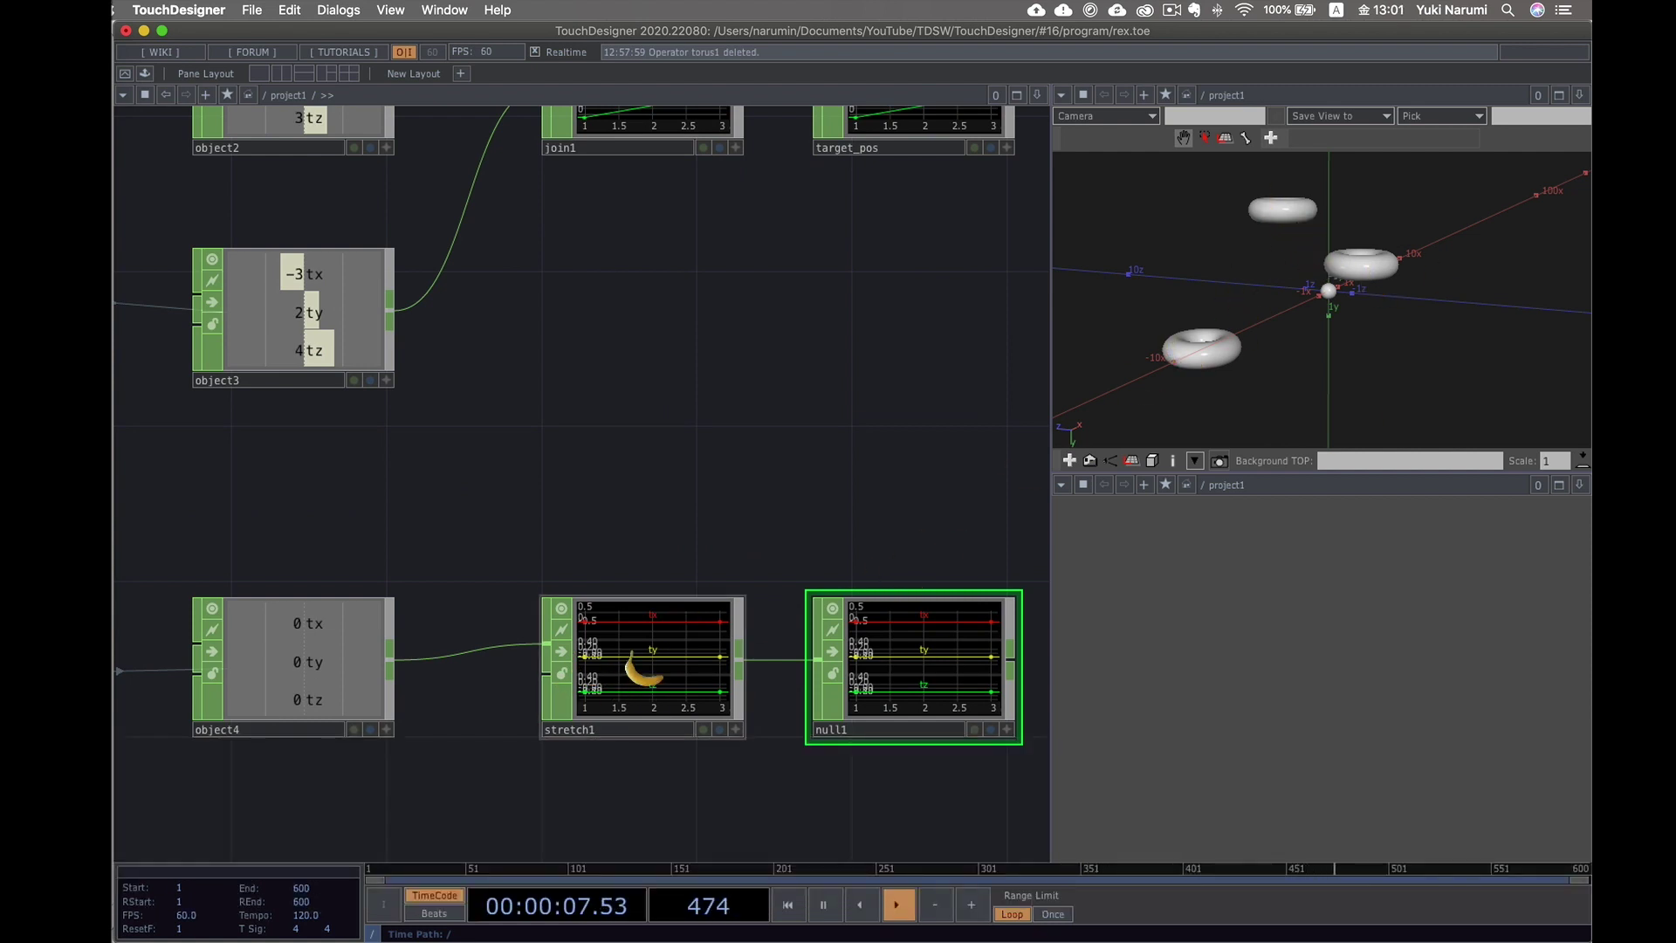
{"action": "left_click_drag", "start_coordinate": [643, 516], "coordinate": [524, 474]}
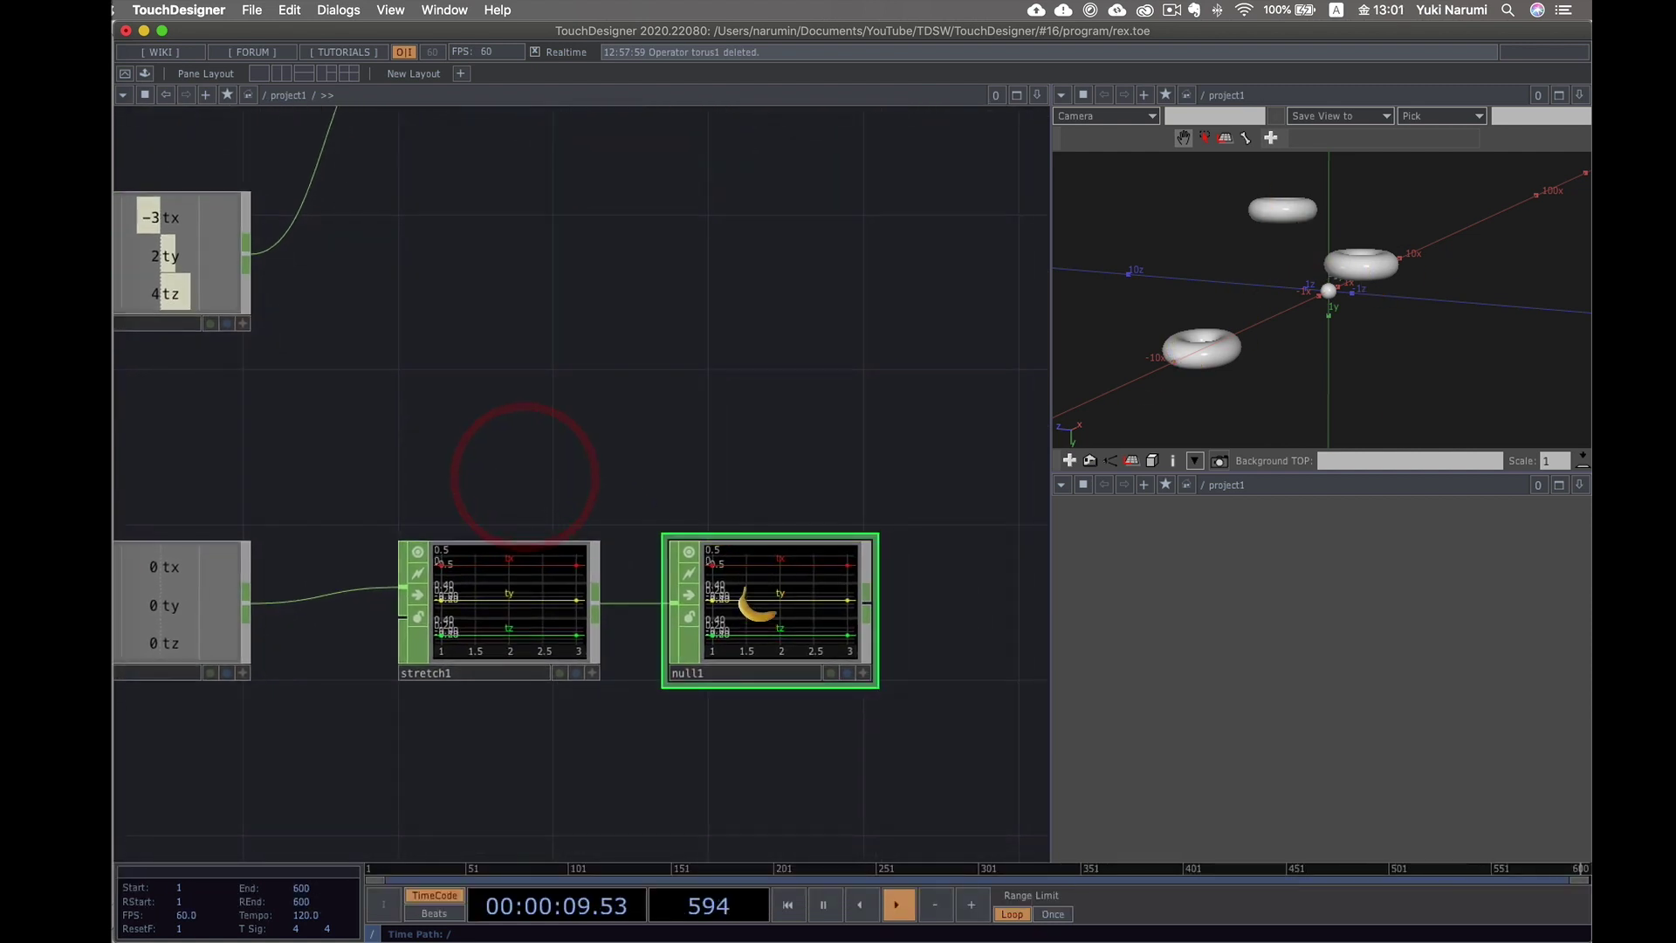
{"action": "left_click_drag", "start_coordinate": [770, 365], "coordinate": [724, 439]}
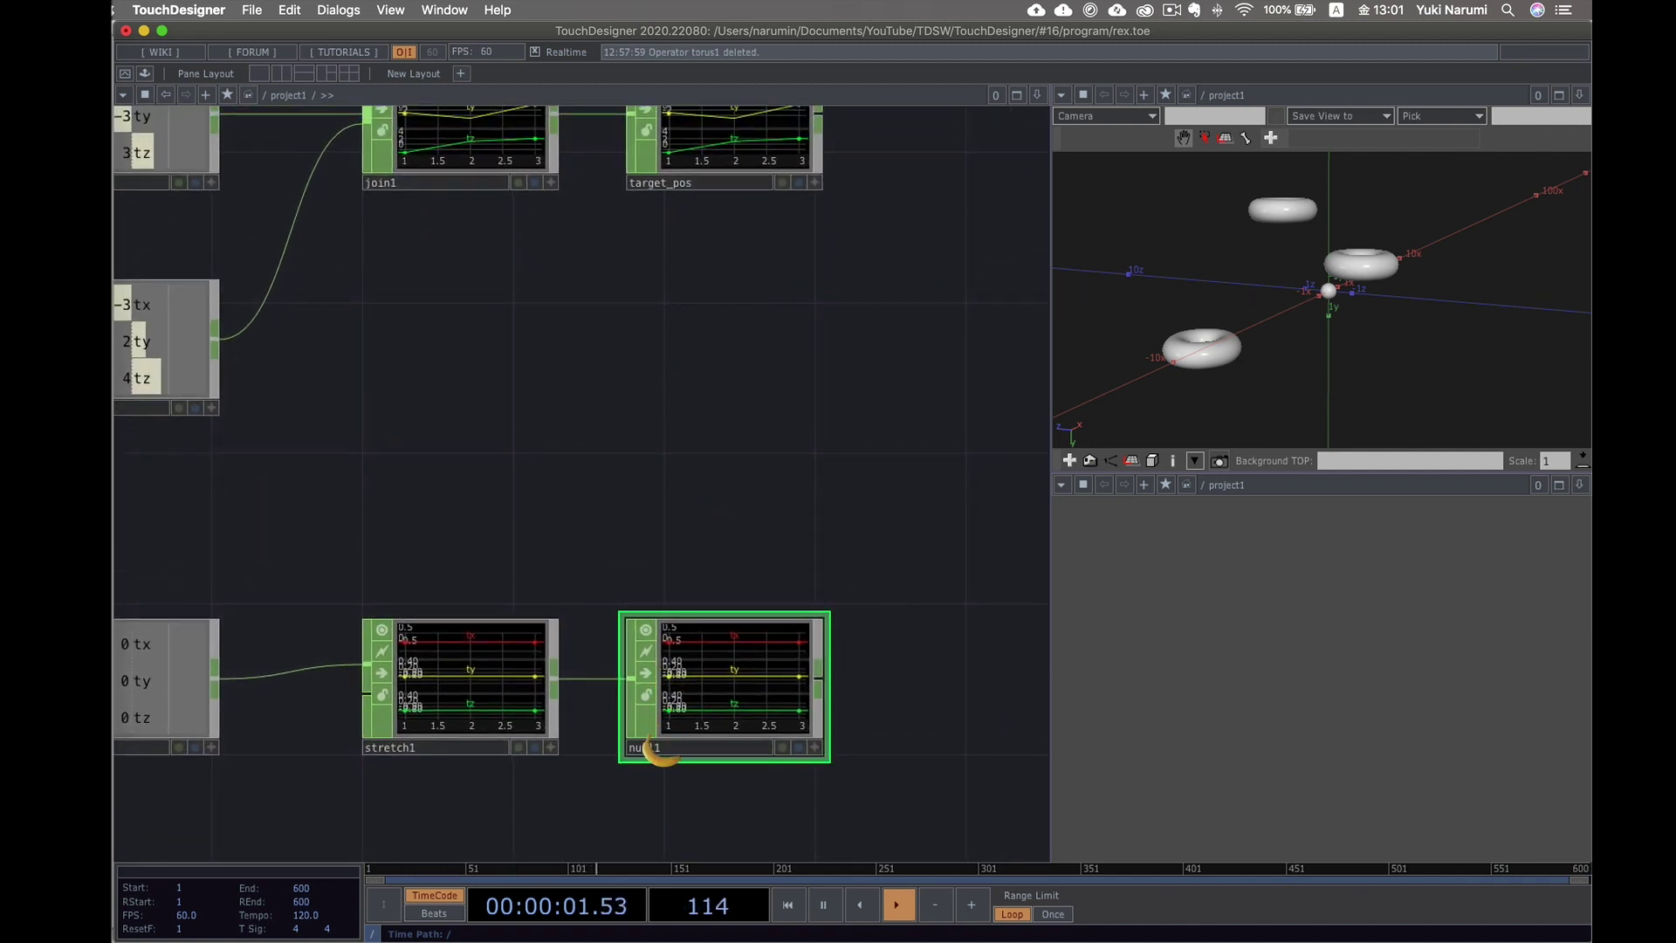
{"action": "left_click", "coordinate": [658, 749]}
{"action": "type", "text": "res"}
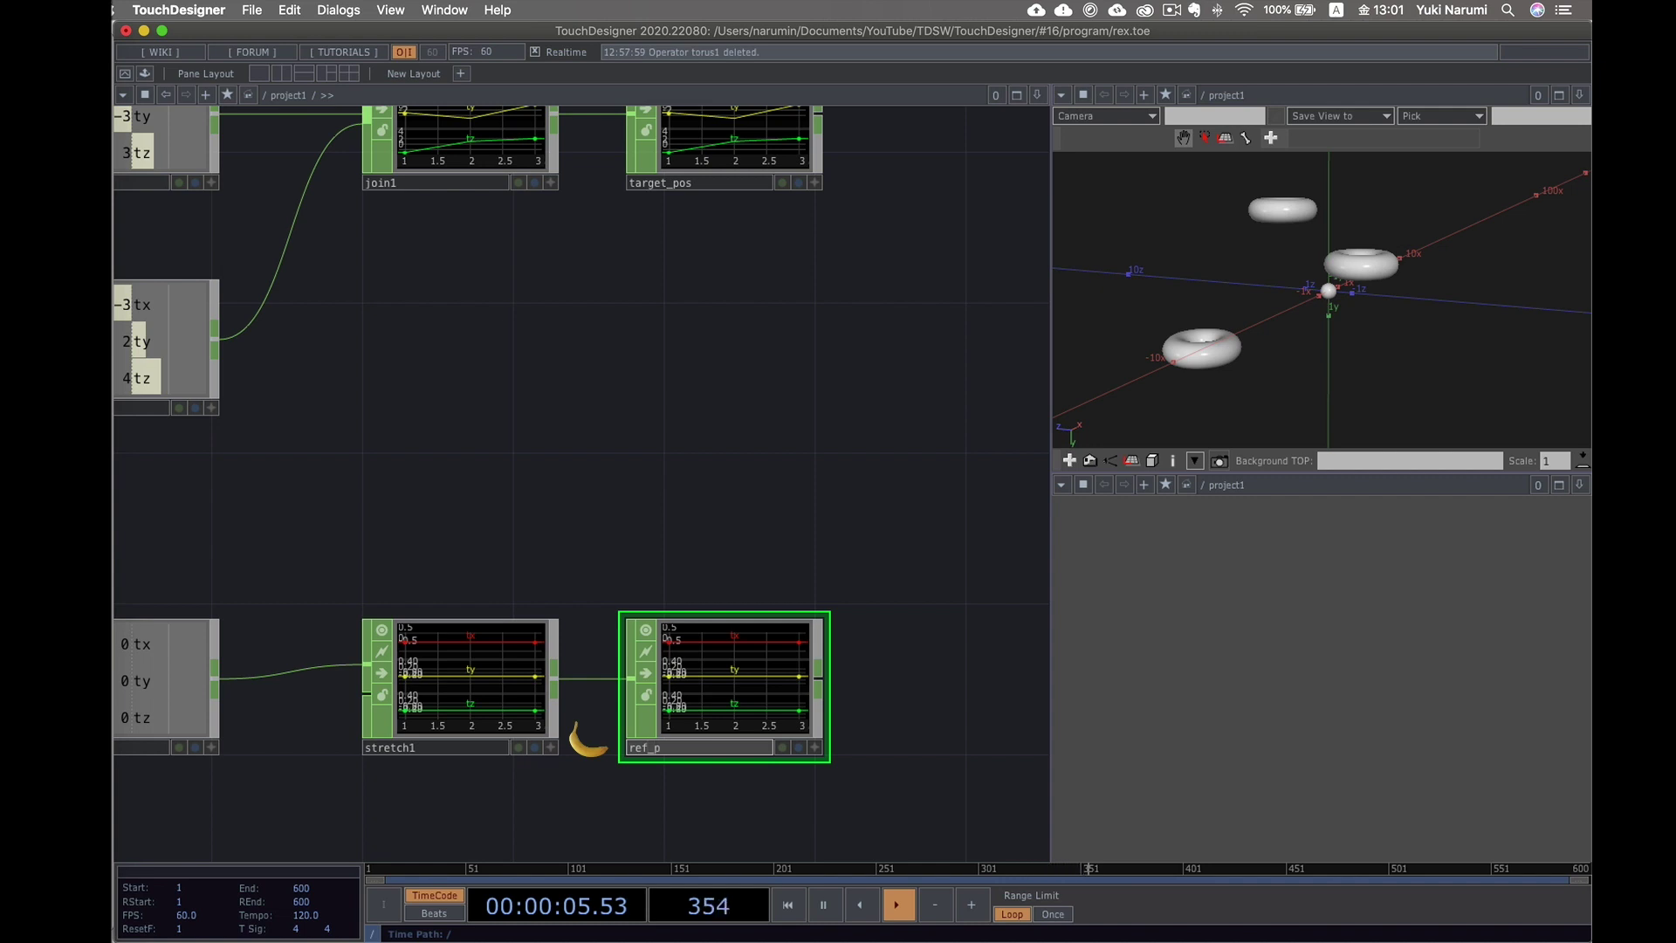
{"action": "type", "text": "os"}
{"action": "key", "text": "Return"}
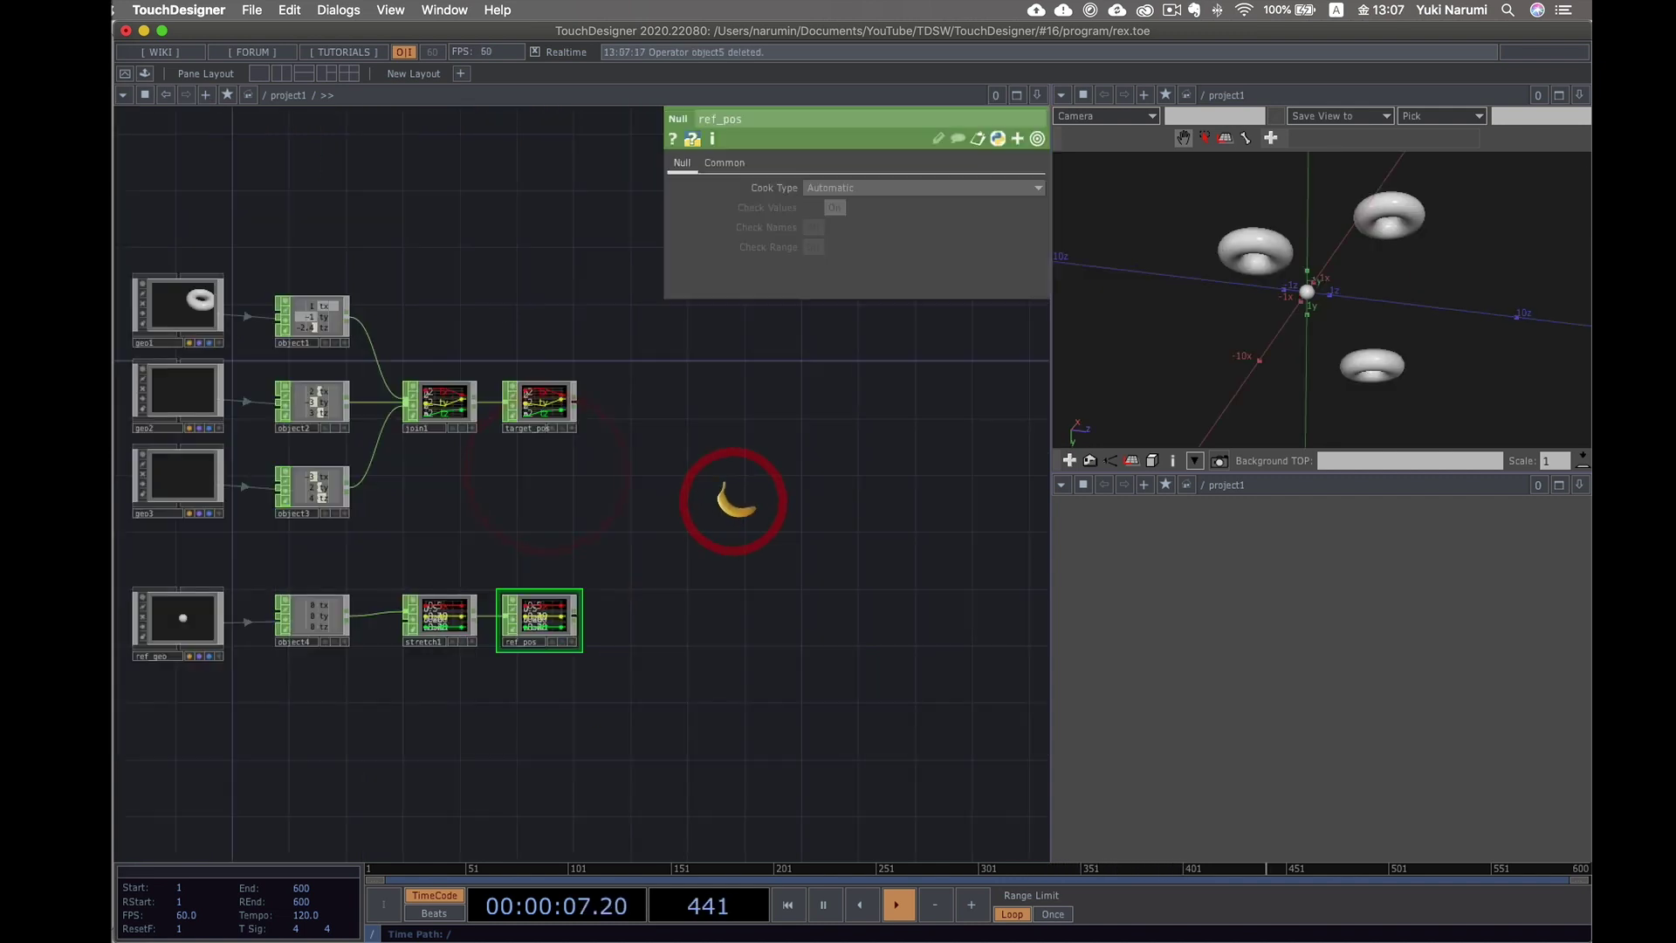
- Add a new Object CHOP after the two Null CHOPs, placed between the target_pos and ref_pos rows
{"action": "key", "text": "Tab"}
{"action": "type", "text": "o"}
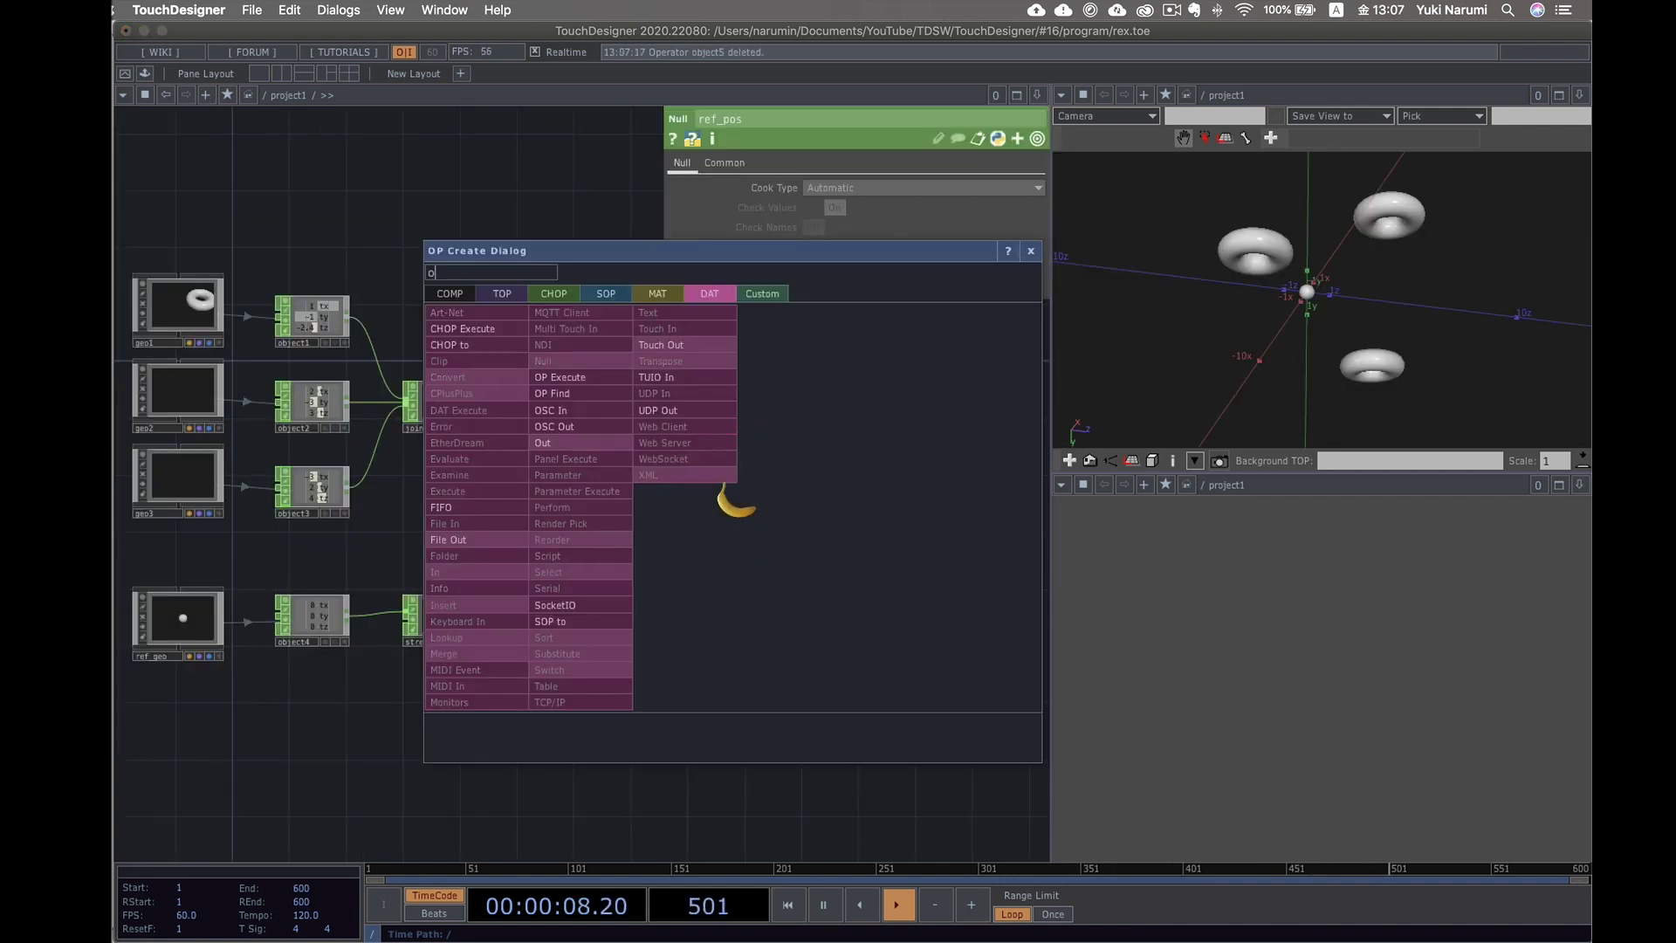
{"action": "type", "text": "bje"}
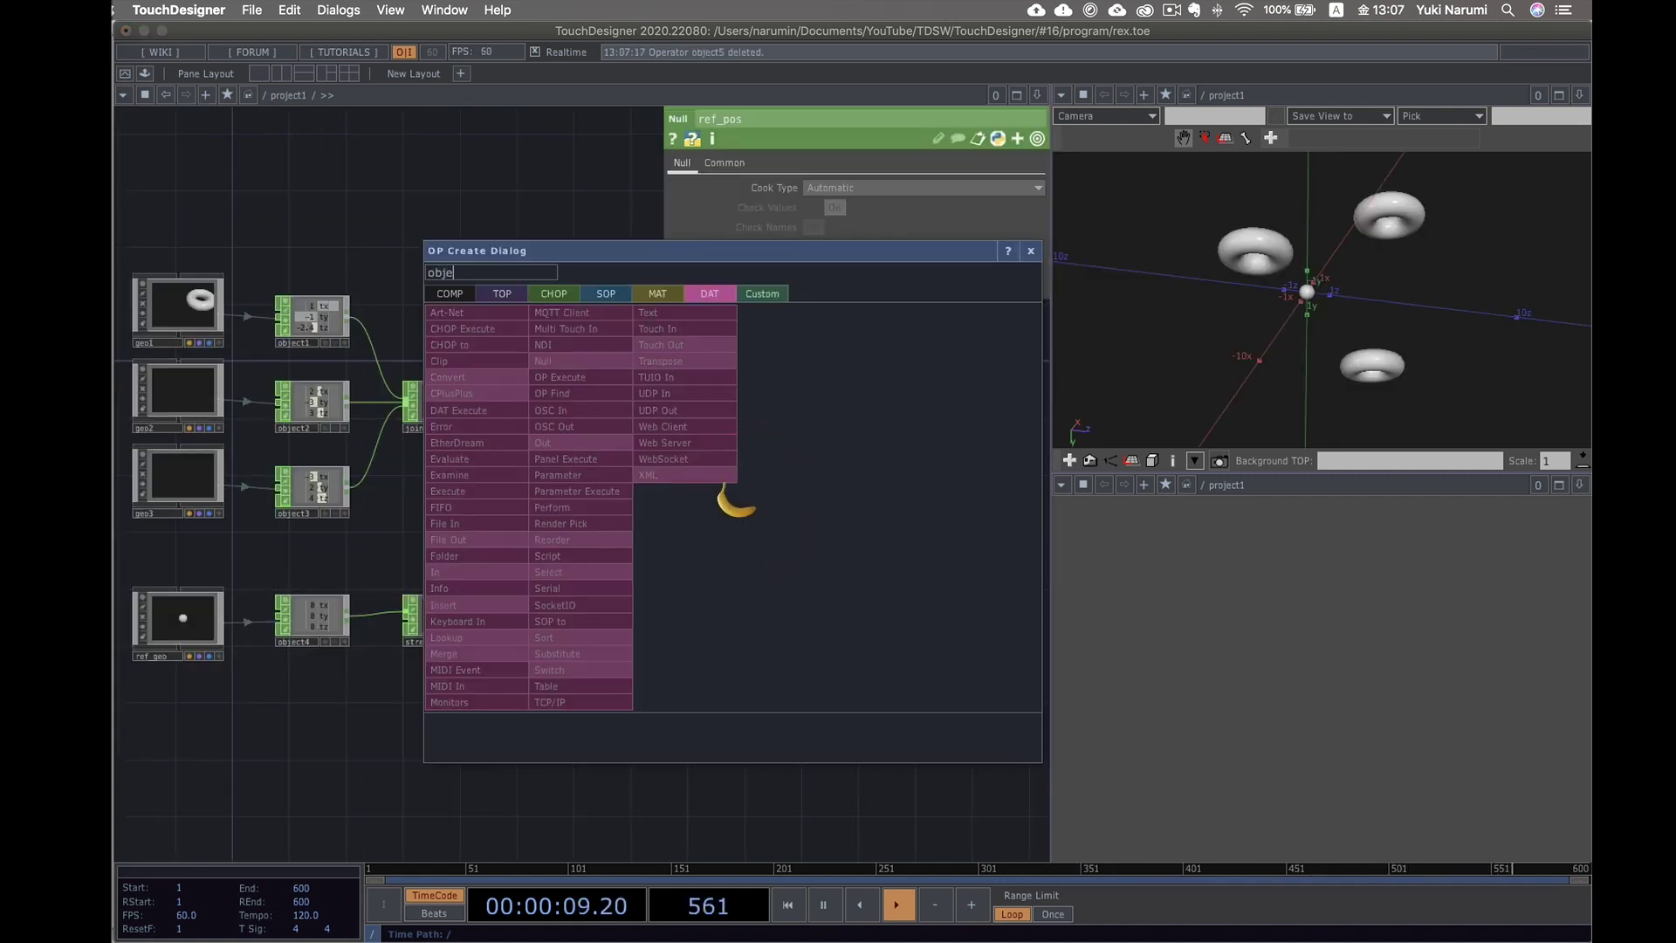
{"action": "left_click", "coordinate": [554, 293]}
{"action": "left_click", "coordinate": [790, 535]}
{"action": "left_click", "coordinate": [683, 494]}
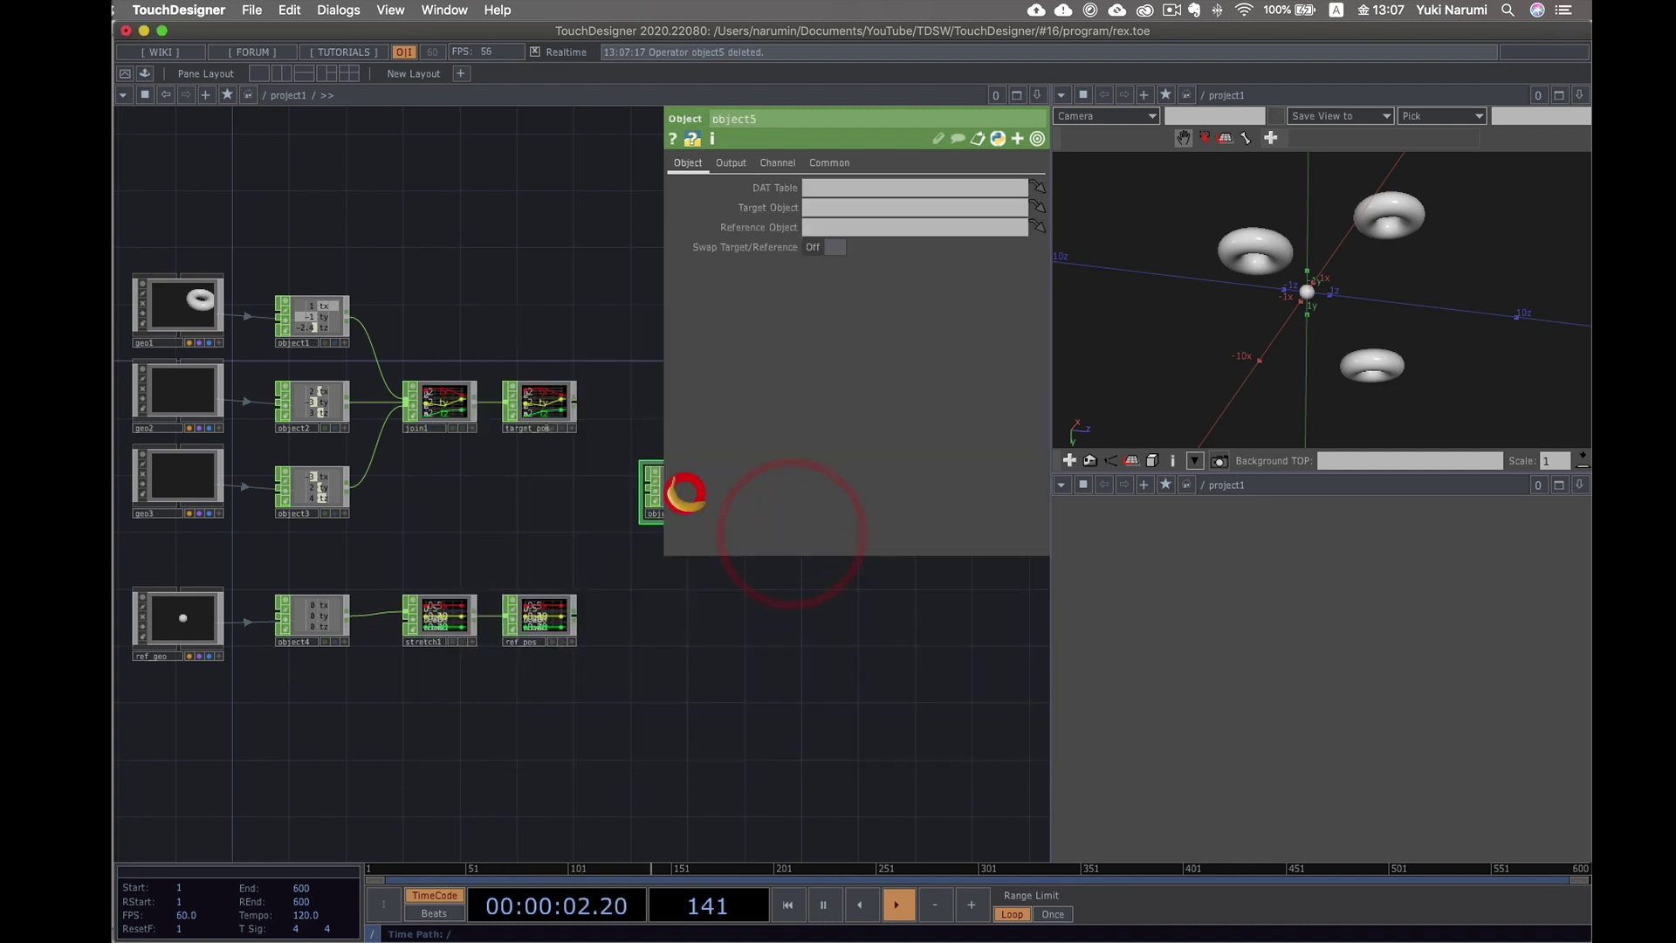
{"action": "left_click_drag", "start_coordinate": [602, 479], "coordinate": [490, 477]}
{"action": "scroll", "coordinate": [433, 435], "scroll_direction": "up", "scroll_amount": 5}
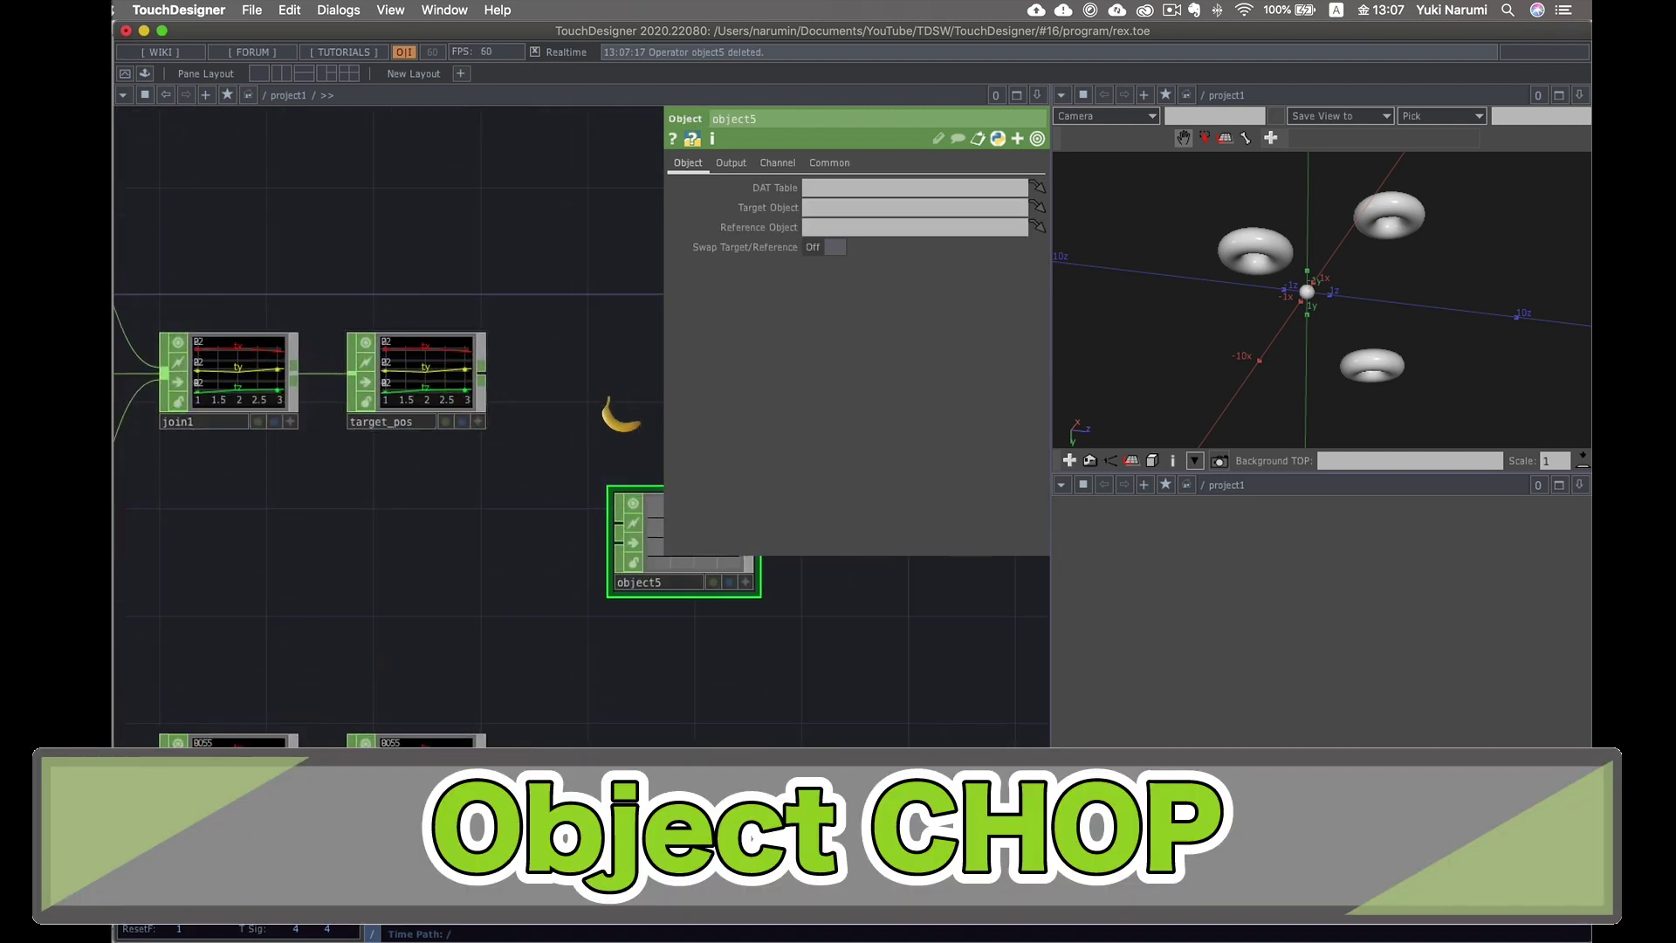
- Wire target_pos into the first input of object5 and ref_pos into its second input
{"action": "left_click_drag", "start_coordinate": [481, 368], "coordinate": [617, 522]}
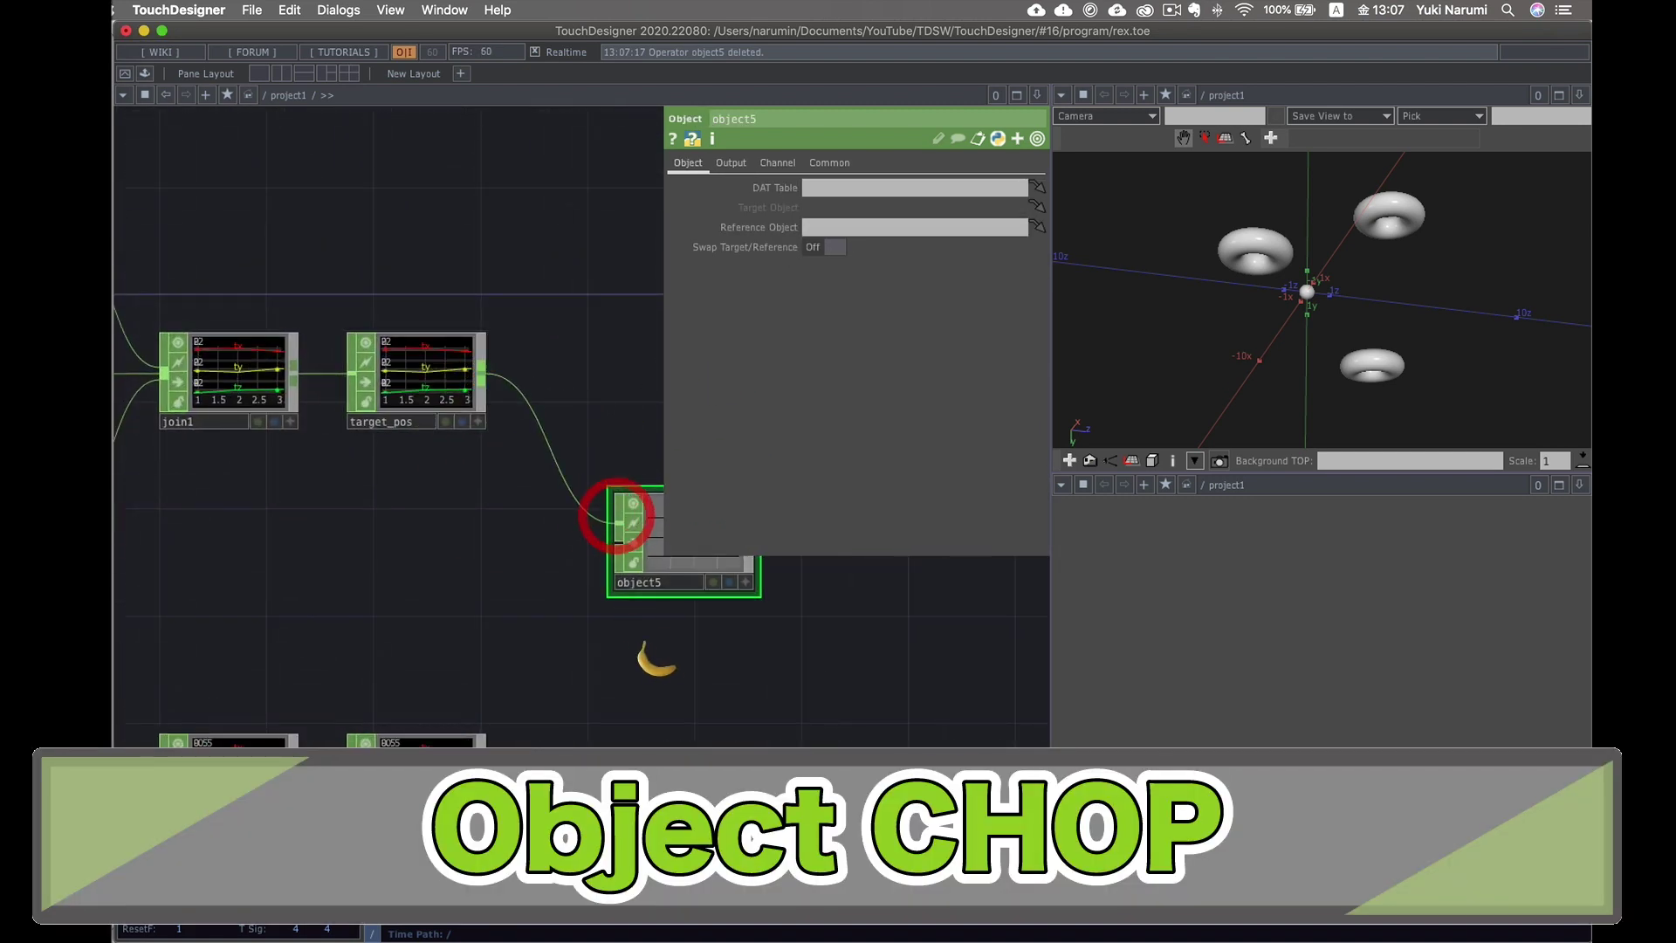
{"action": "left_click_drag", "start_coordinate": [655, 662], "coordinate": [520, 540]}
{"action": "left_click_drag", "start_coordinate": [367, 674], "coordinate": [483, 454]}
{"action": "left_click_drag", "start_coordinate": [1306, 289], "coordinate": [1311, 298]}
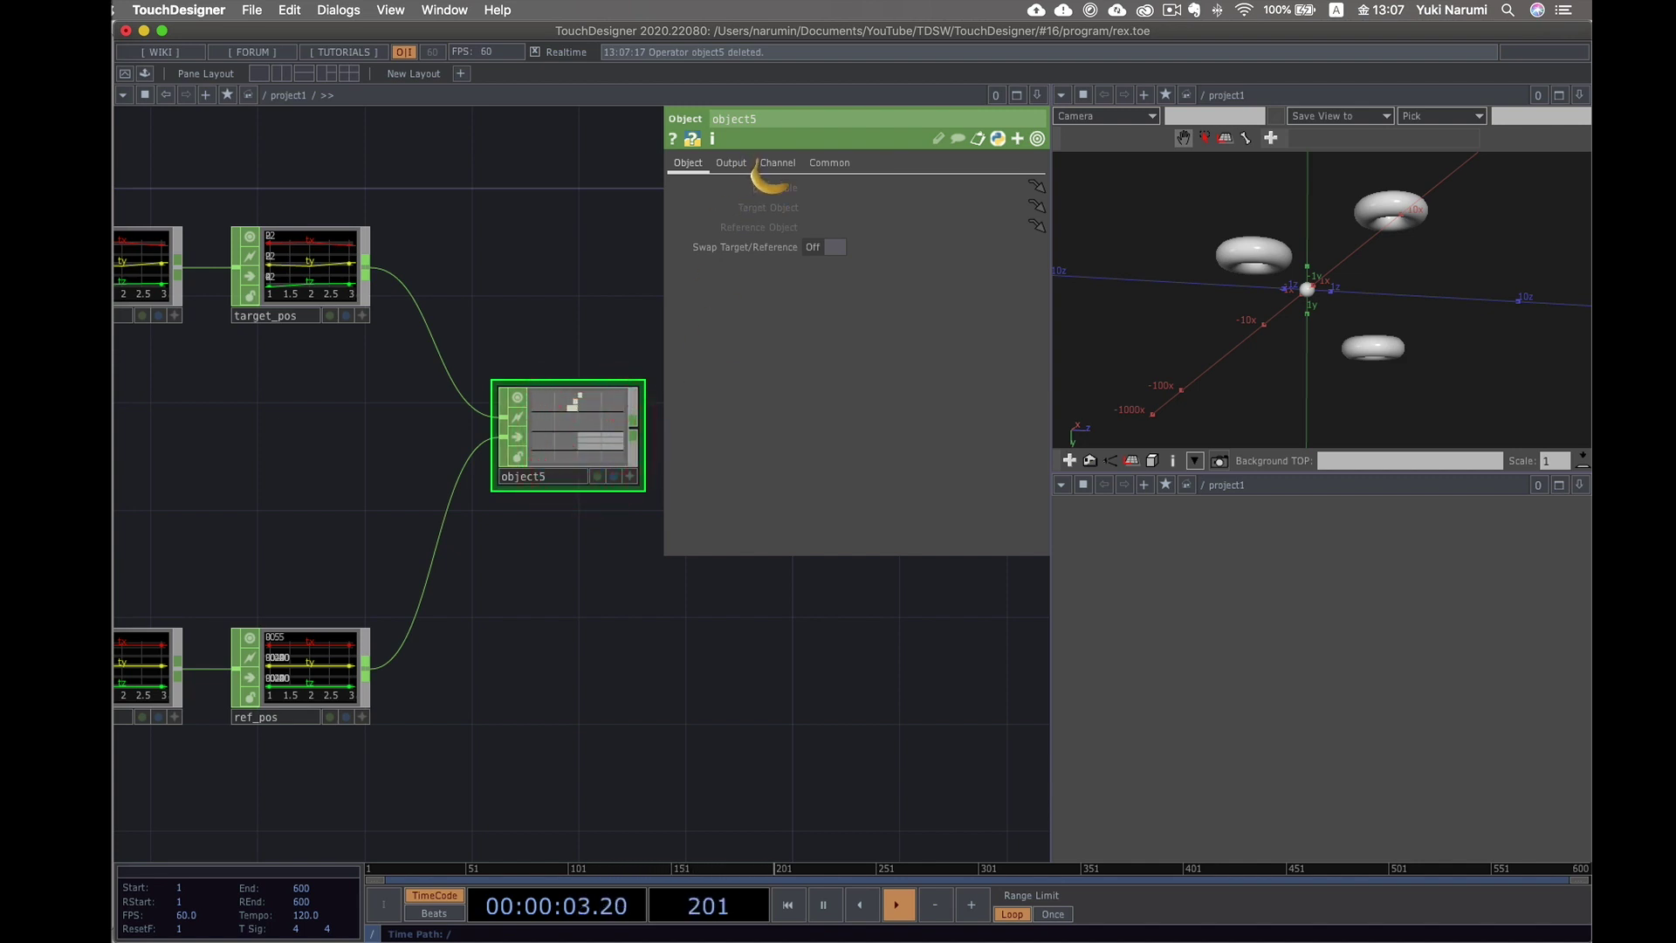
- Set object5 to compute Measurements, with Distance on and Position off
{"action": "left_click", "coordinate": [779, 163]}
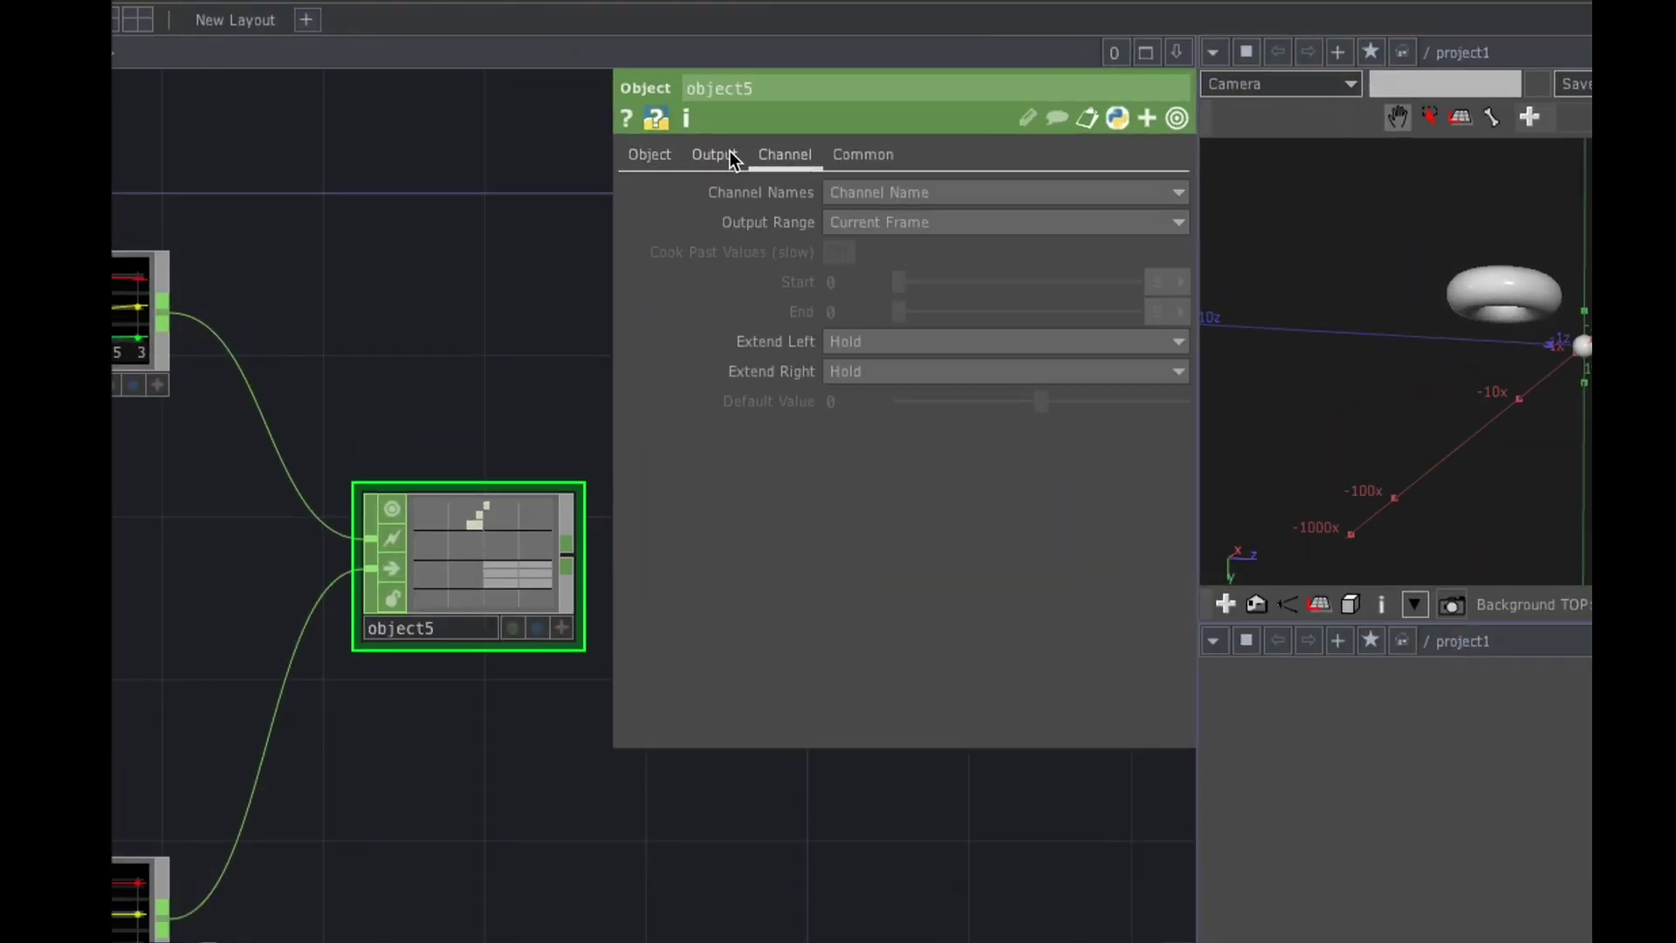
{"action": "left_click", "coordinate": [870, 222]}
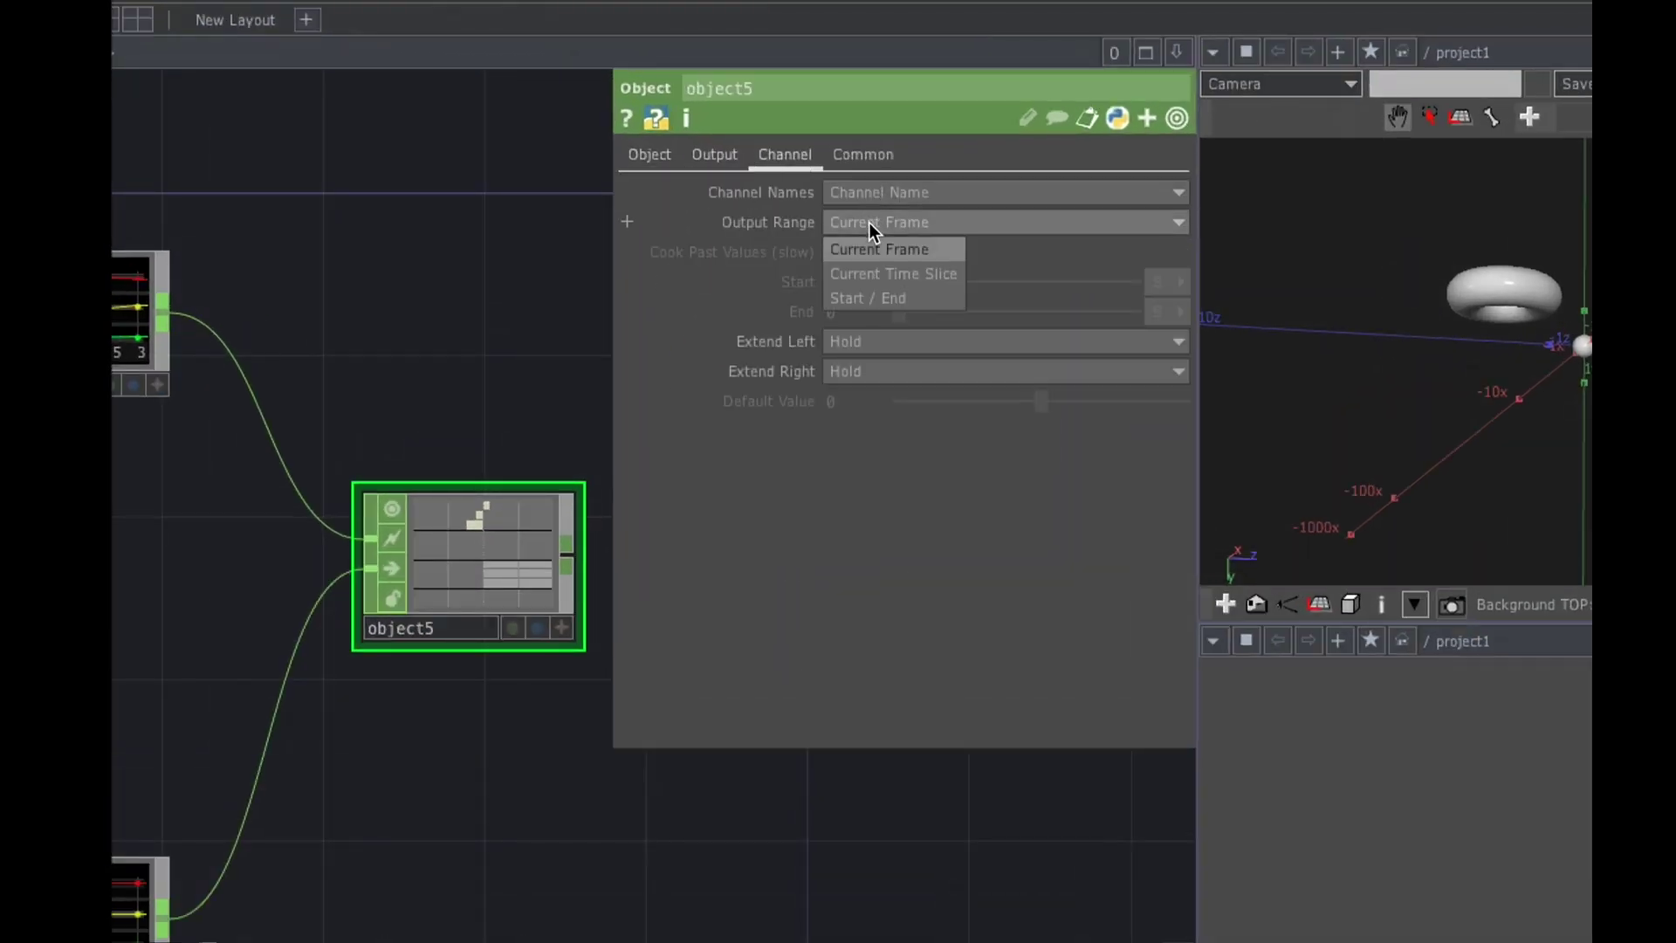
{"action": "left_click", "coordinate": [869, 222]}
{"action": "left_click", "coordinate": [716, 157]}
{"action": "left_click", "coordinate": [828, 192]}
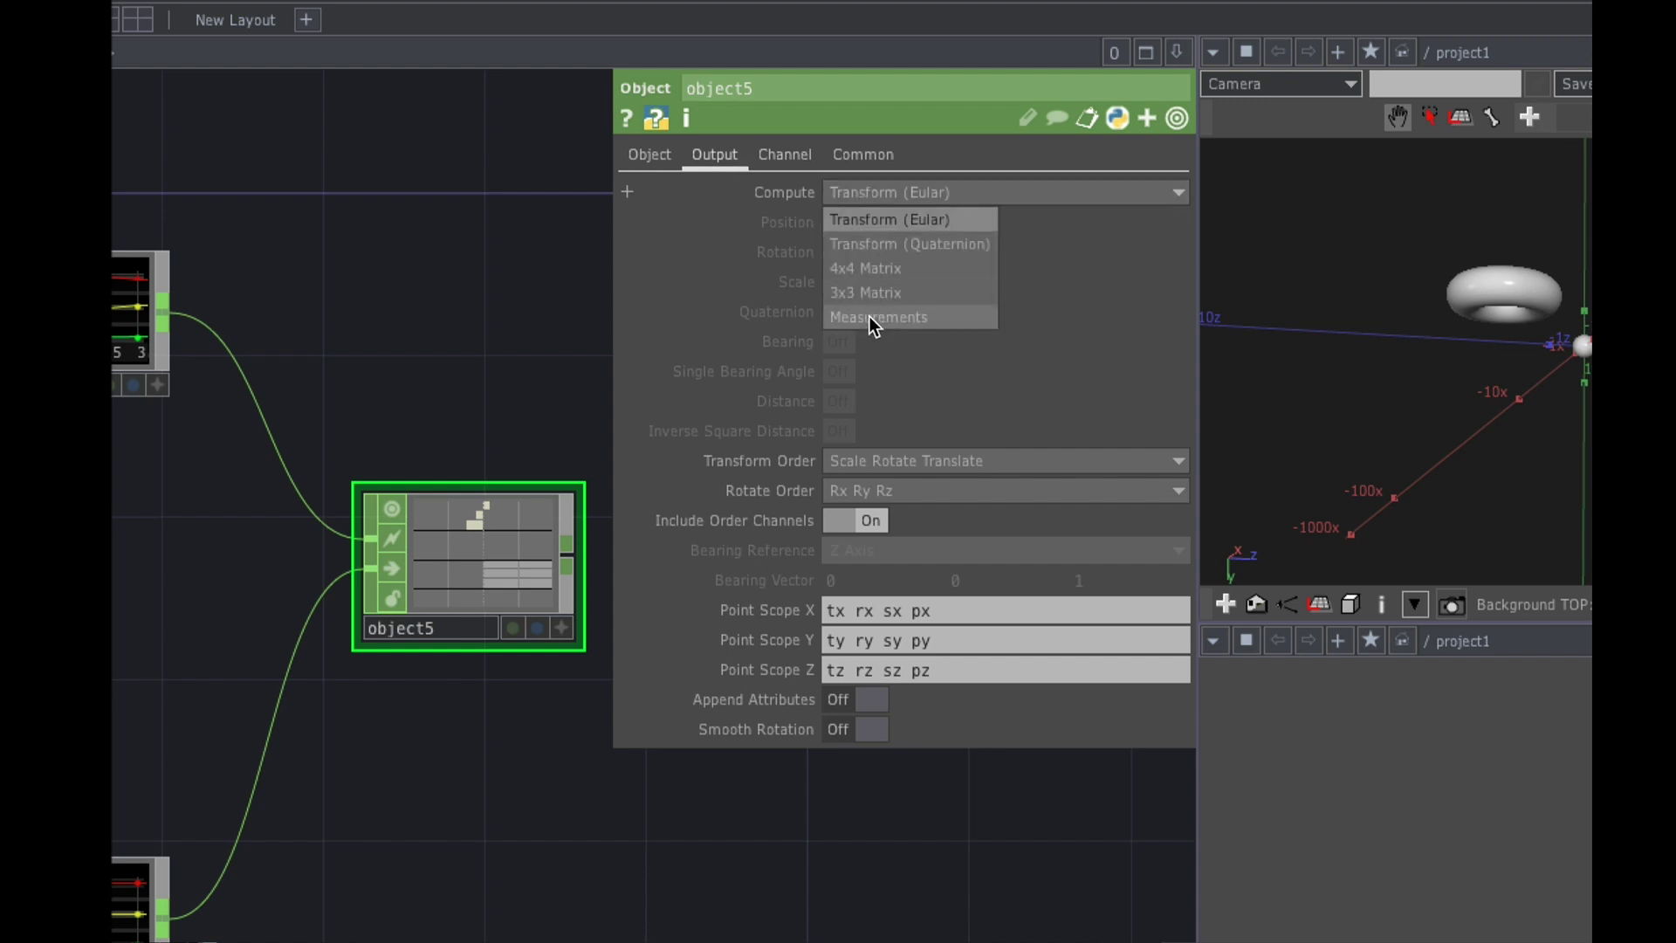
{"action": "left_click", "coordinate": [867, 316]}
{"action": "left_click", "coordinate": [869, 402]}
{"action": "left_click", "coordinate": [856, 225]}
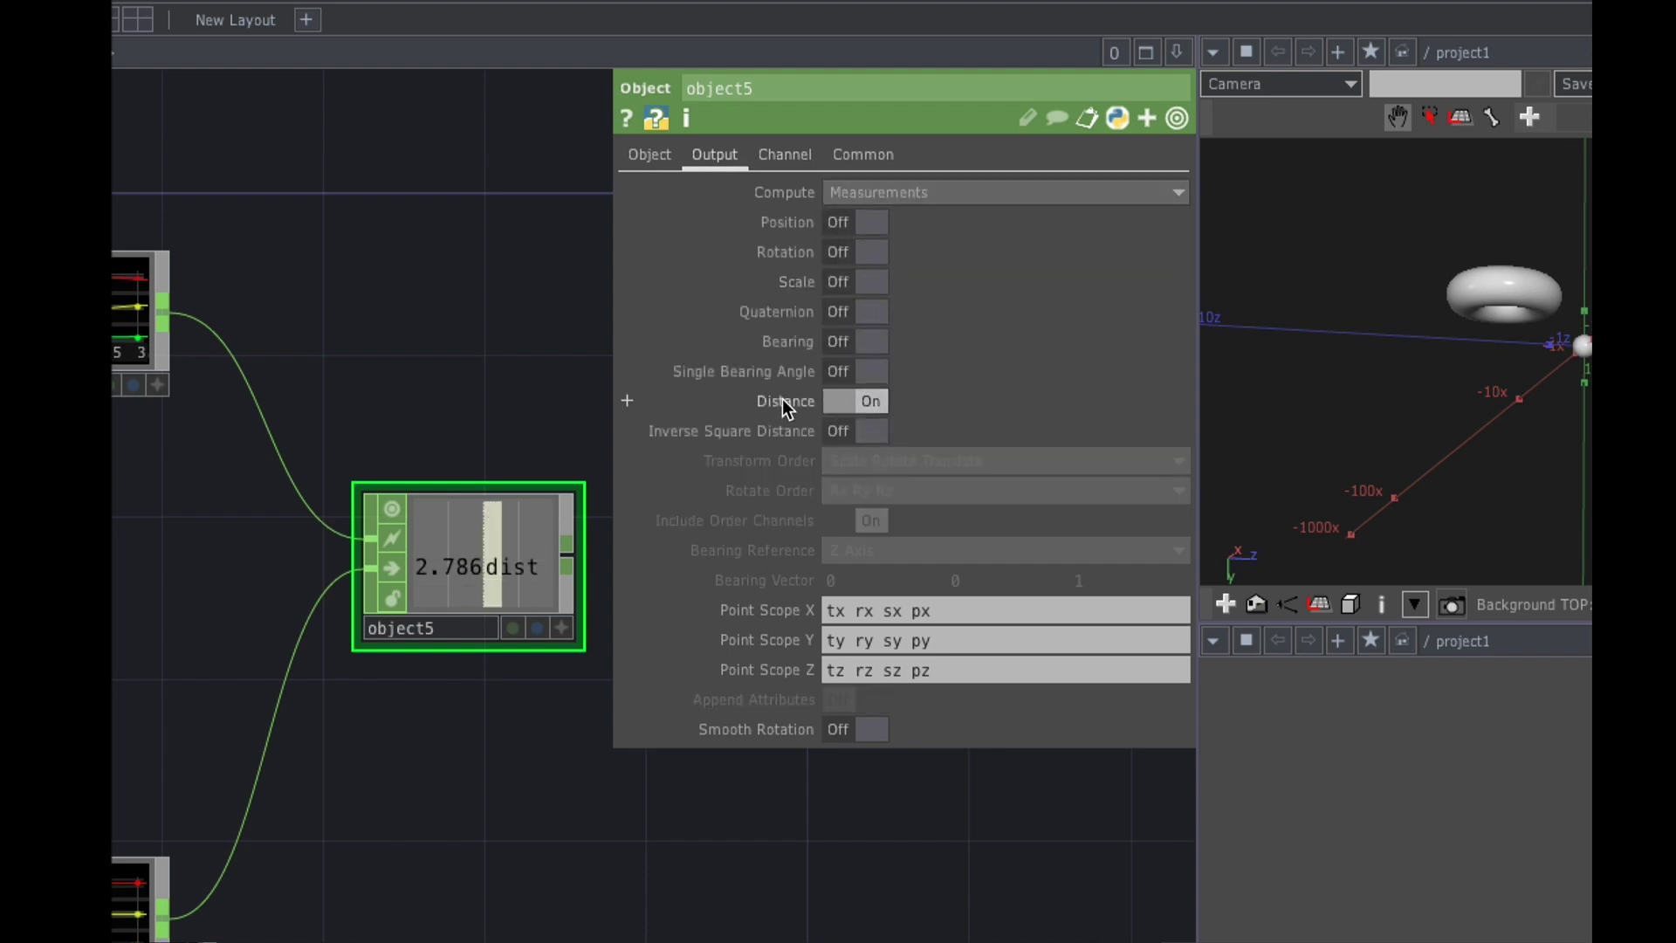
- Set the Output Range of object5 to Start / End
{"action": "left_click", "coordinate": [785, 154]}
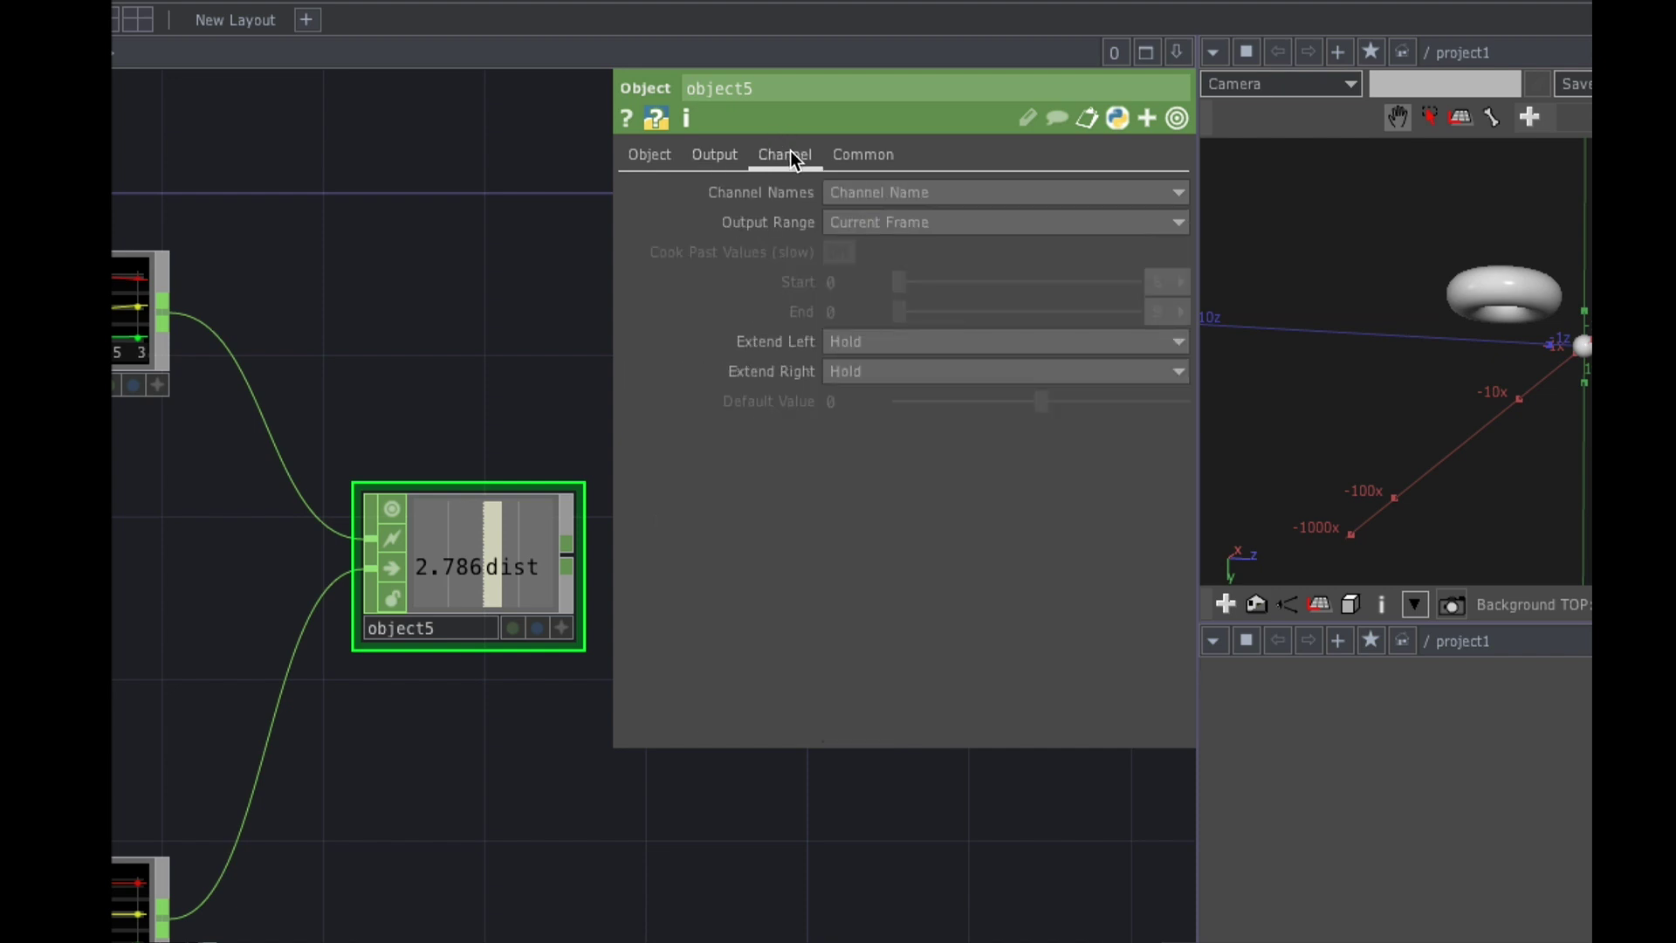
{"action": "left_click", "coordinate": [852, 223]}
{"action": "left_click", "coordinate": [856, 223]}
{"action": "left_click", "coordinate": [897, 223]}
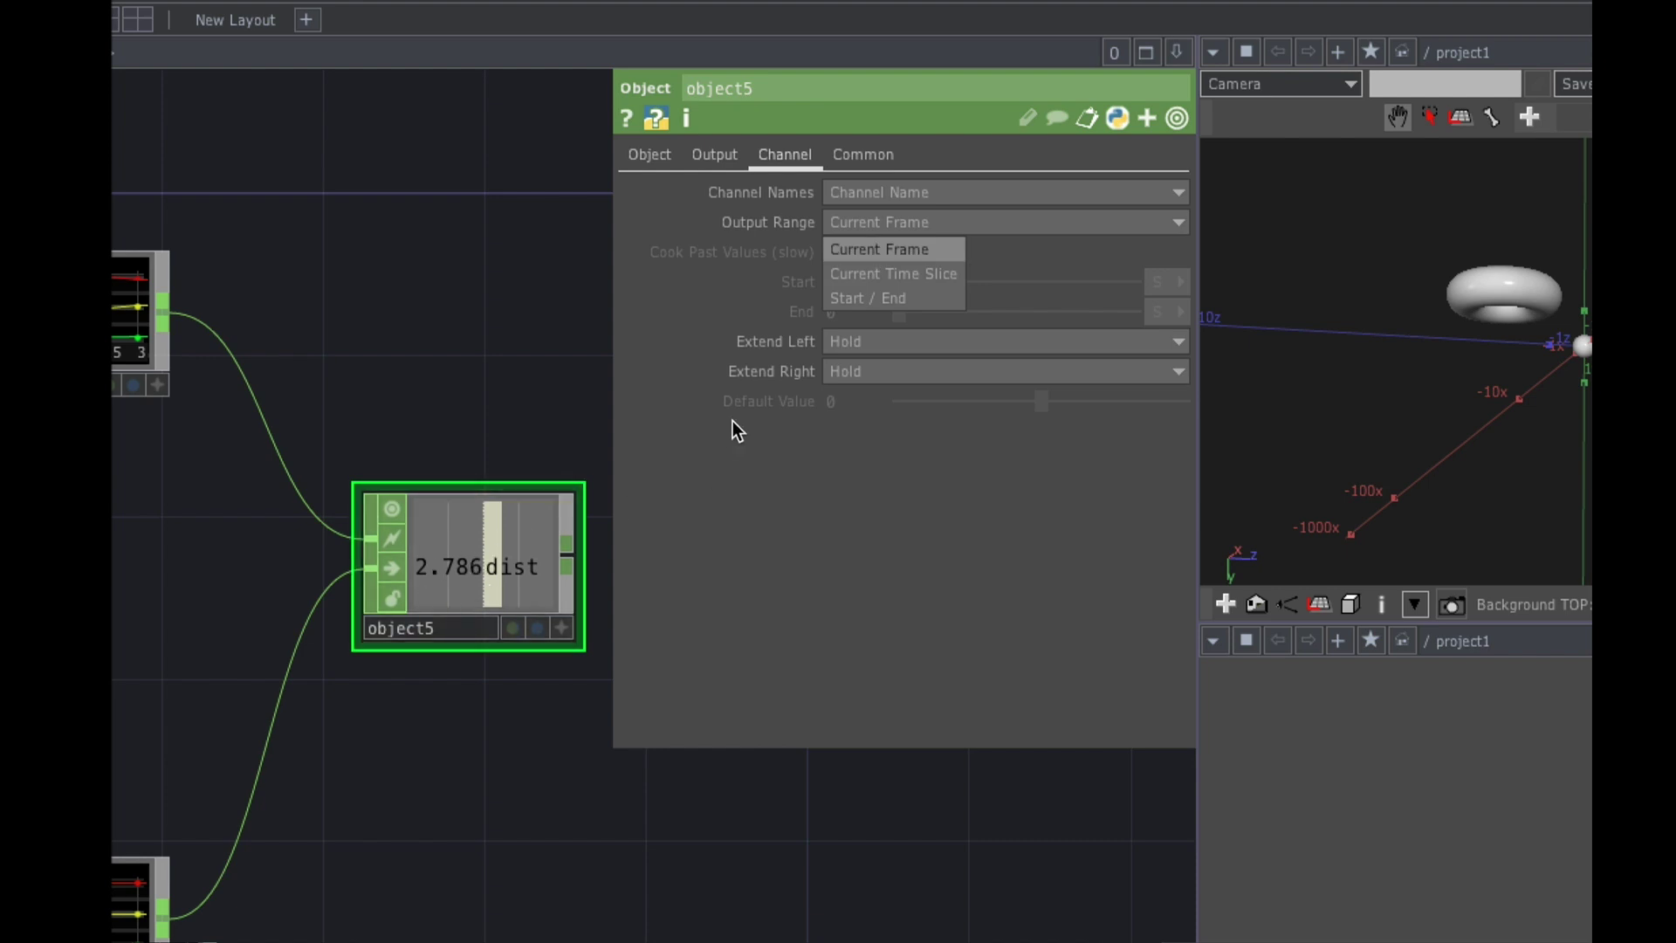
{"action": "left_click", "coordinate": [873, 298]}
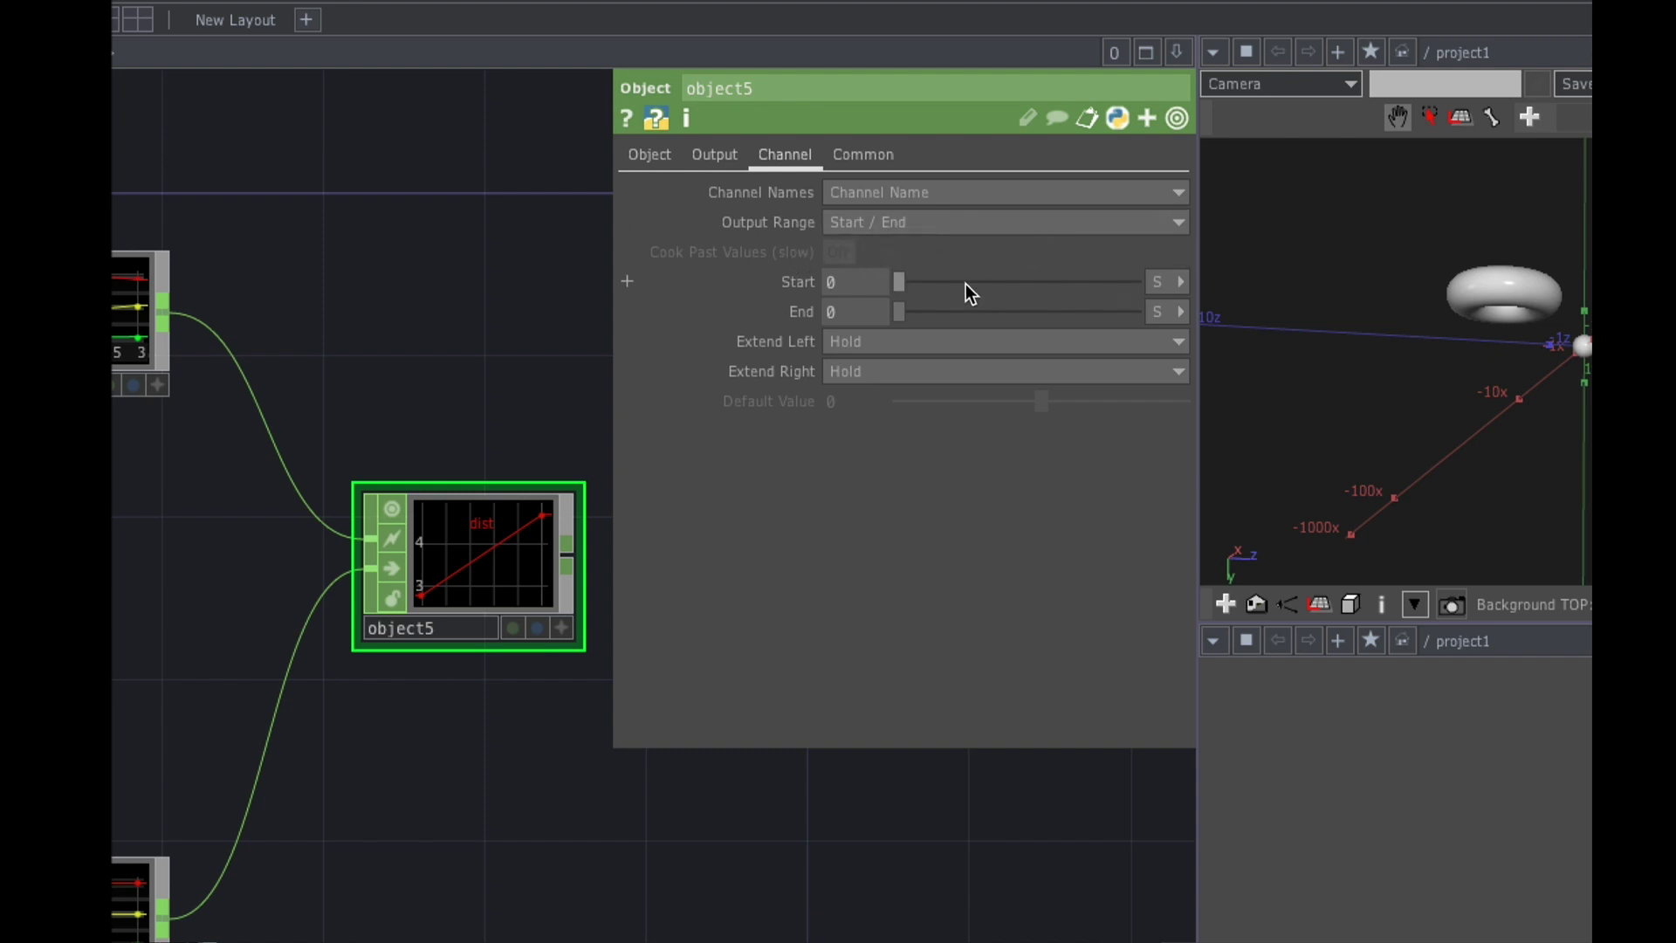
- Switch the units of object5's Start and End values to Samples
{"action": "left_click", "coordinate": [1151, 283]}
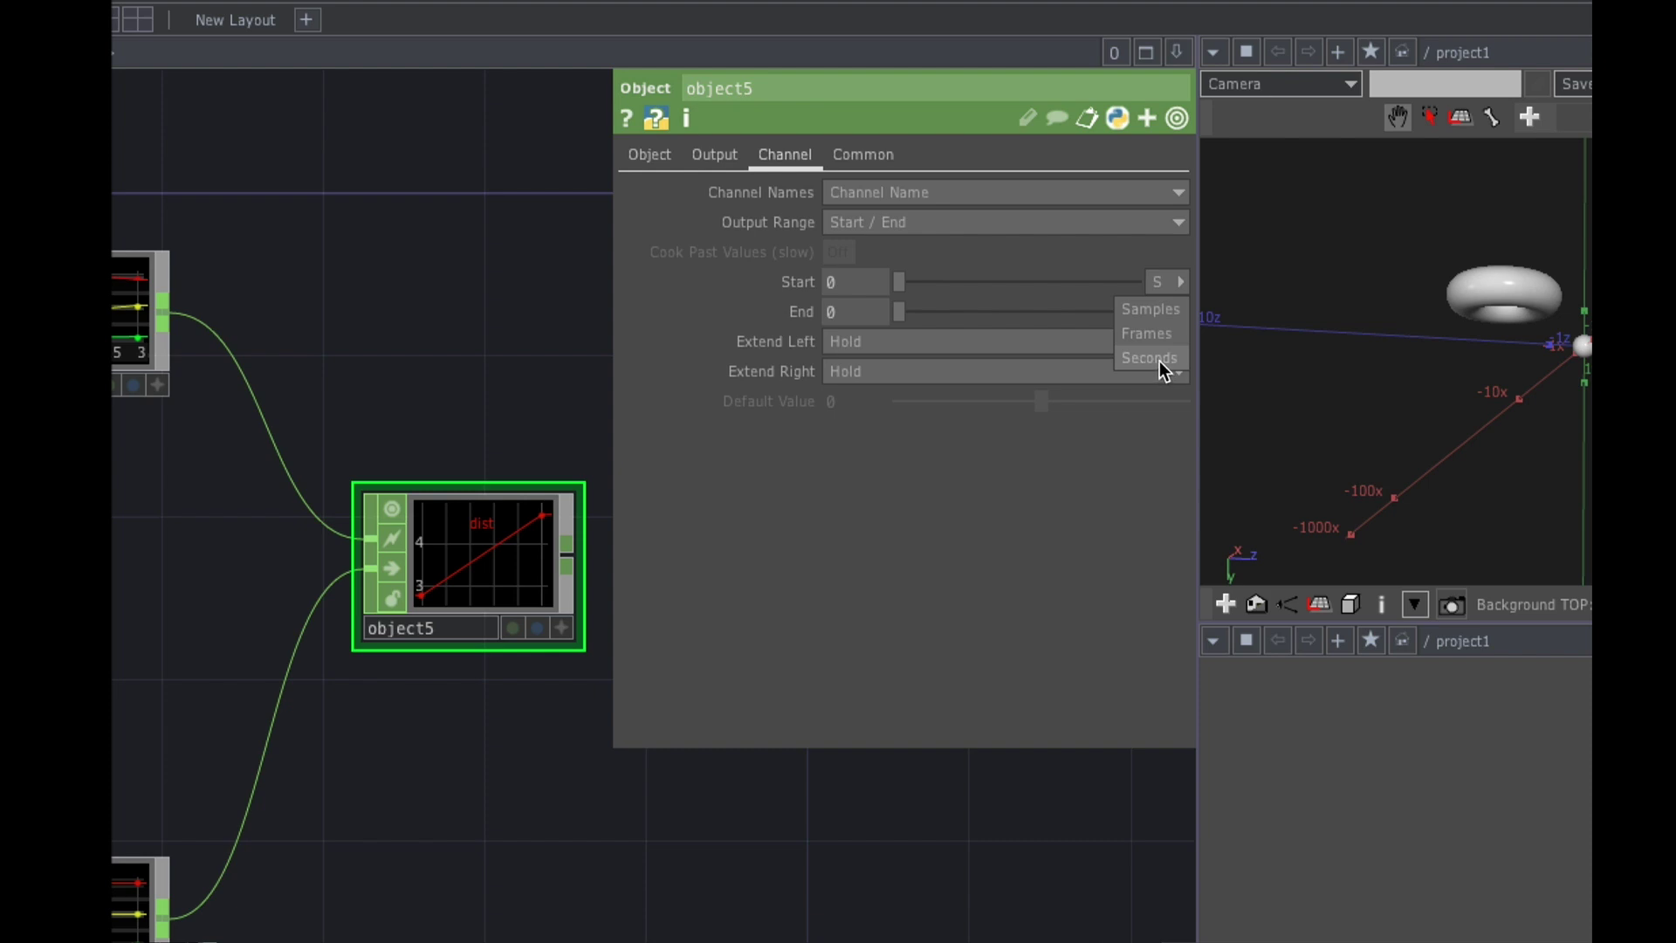
{"action": "left_click", "coordinate": [1149, 314]}
{"action": "left_click", "coordinate": [1162, 313]}
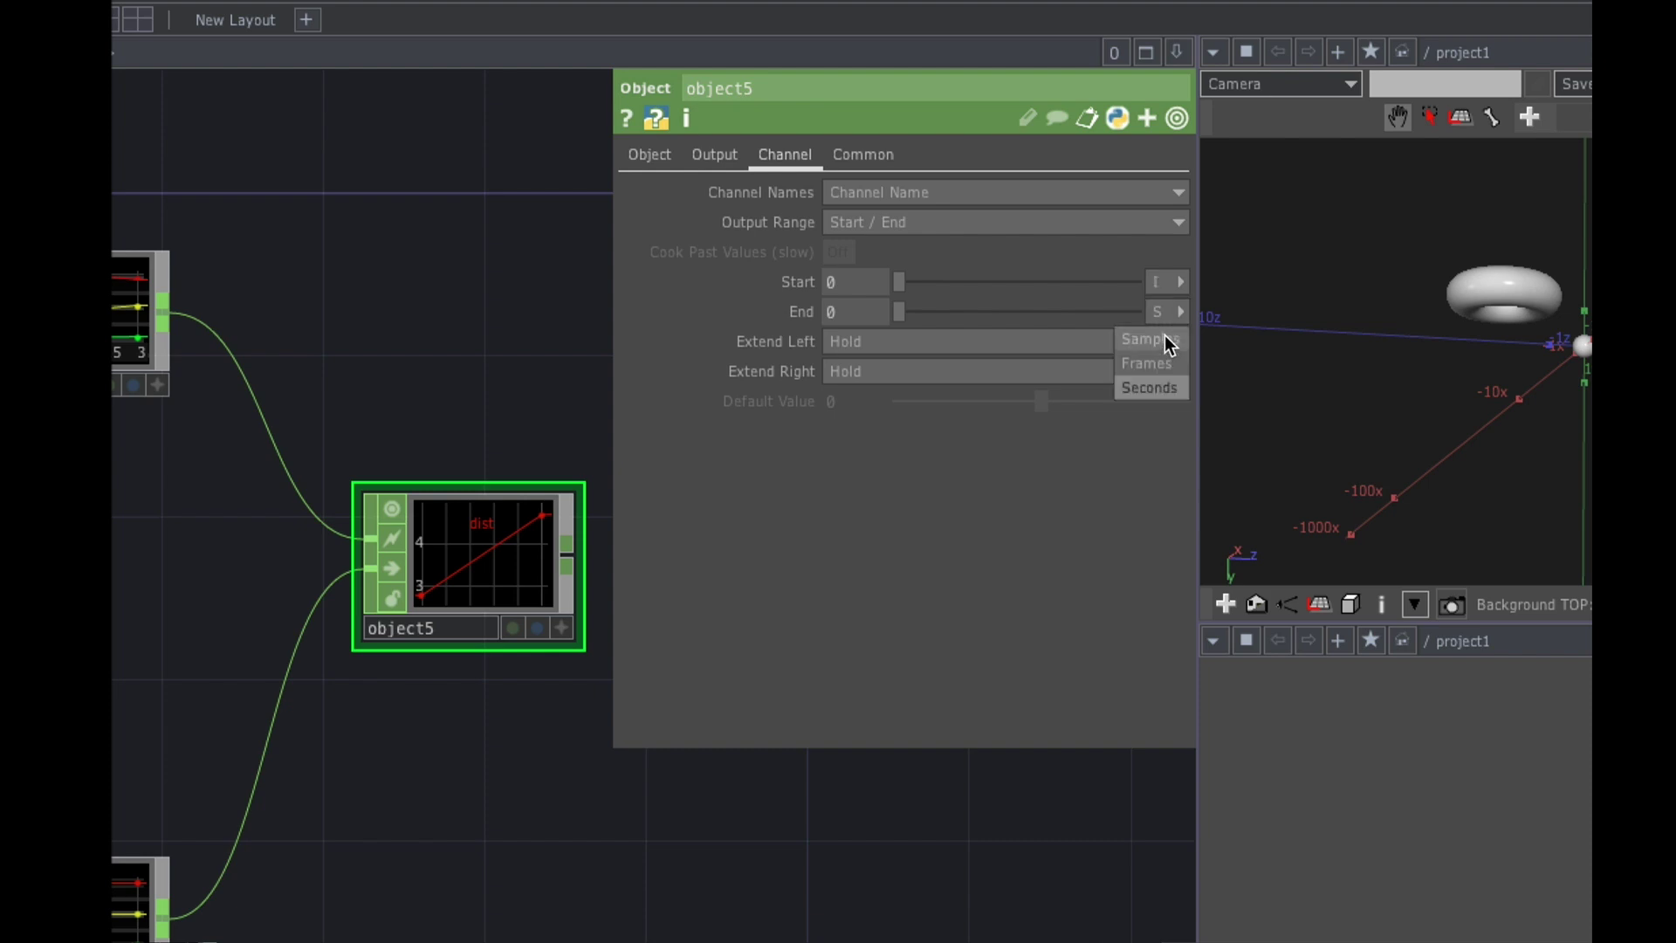
{"action": "left_click", "coordinate": [1166, 340]}
- Set the End value of object5 to 2 so it outputs one distance sample per torus
{"action": "left_click_drag", "start_coordinate": [489, 396], "coordinate": [467, 332]}
{"action": "middle_click_drag", "start_coordinate": [431, 509], "coordinate": [427, 512]}
{"action": "middle_click_drag", "start_coordinate": [456, 303], "coordinate": [371, 259]}
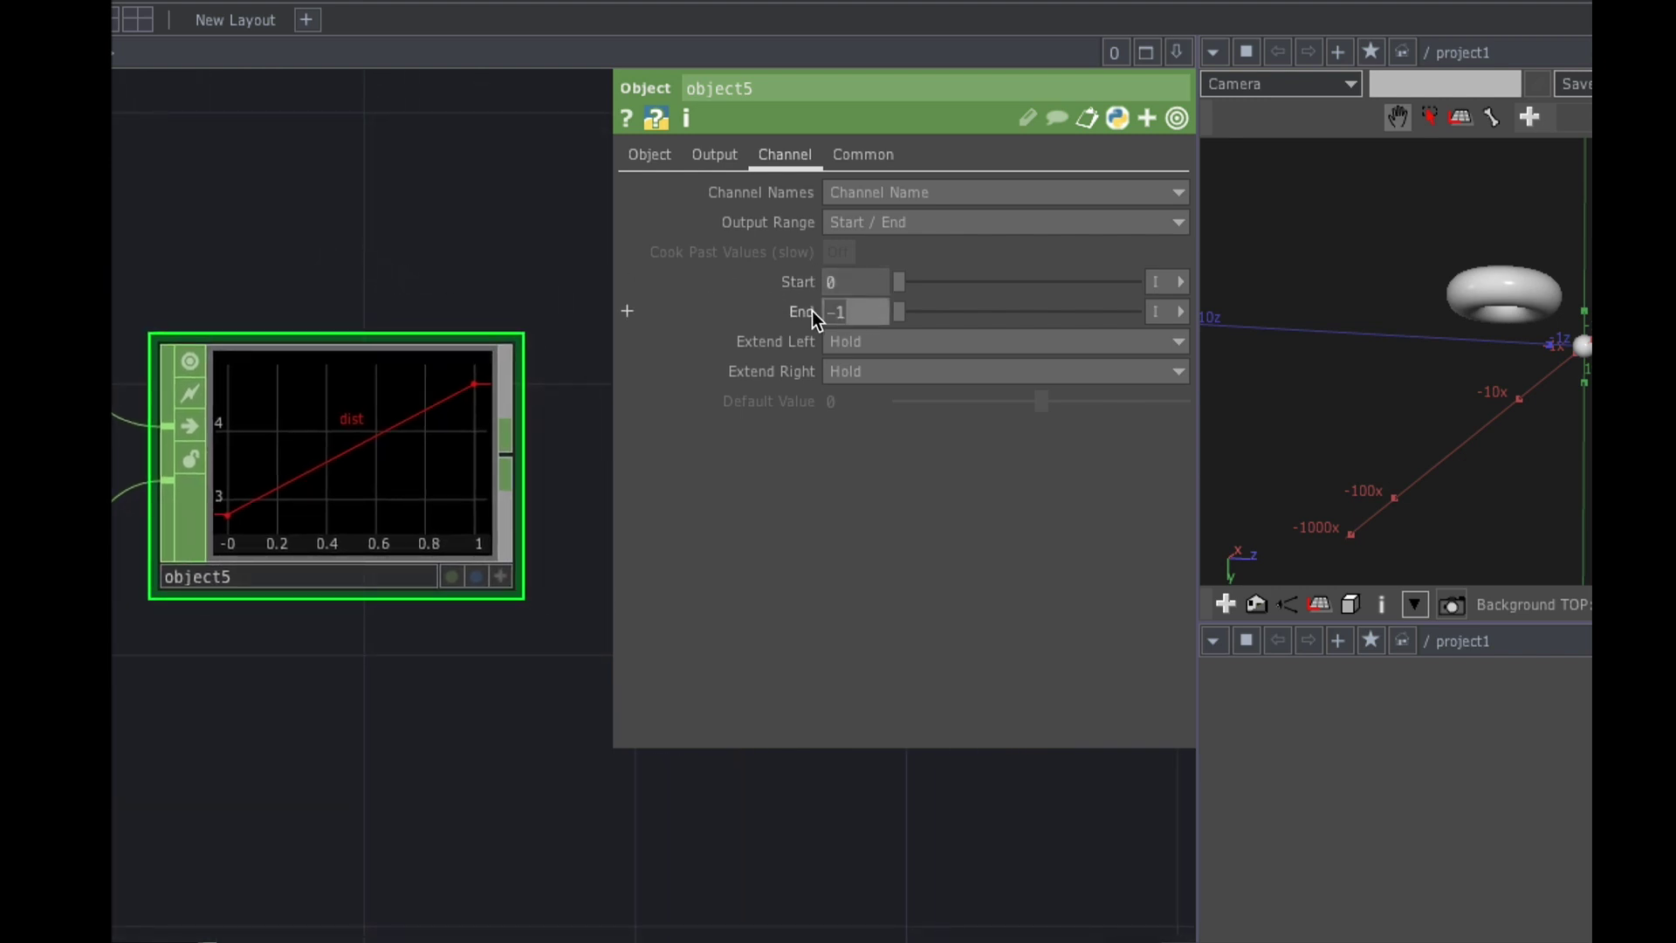
{"action": "type", "text": "2"}
{"action": "key", "text": "Return"}
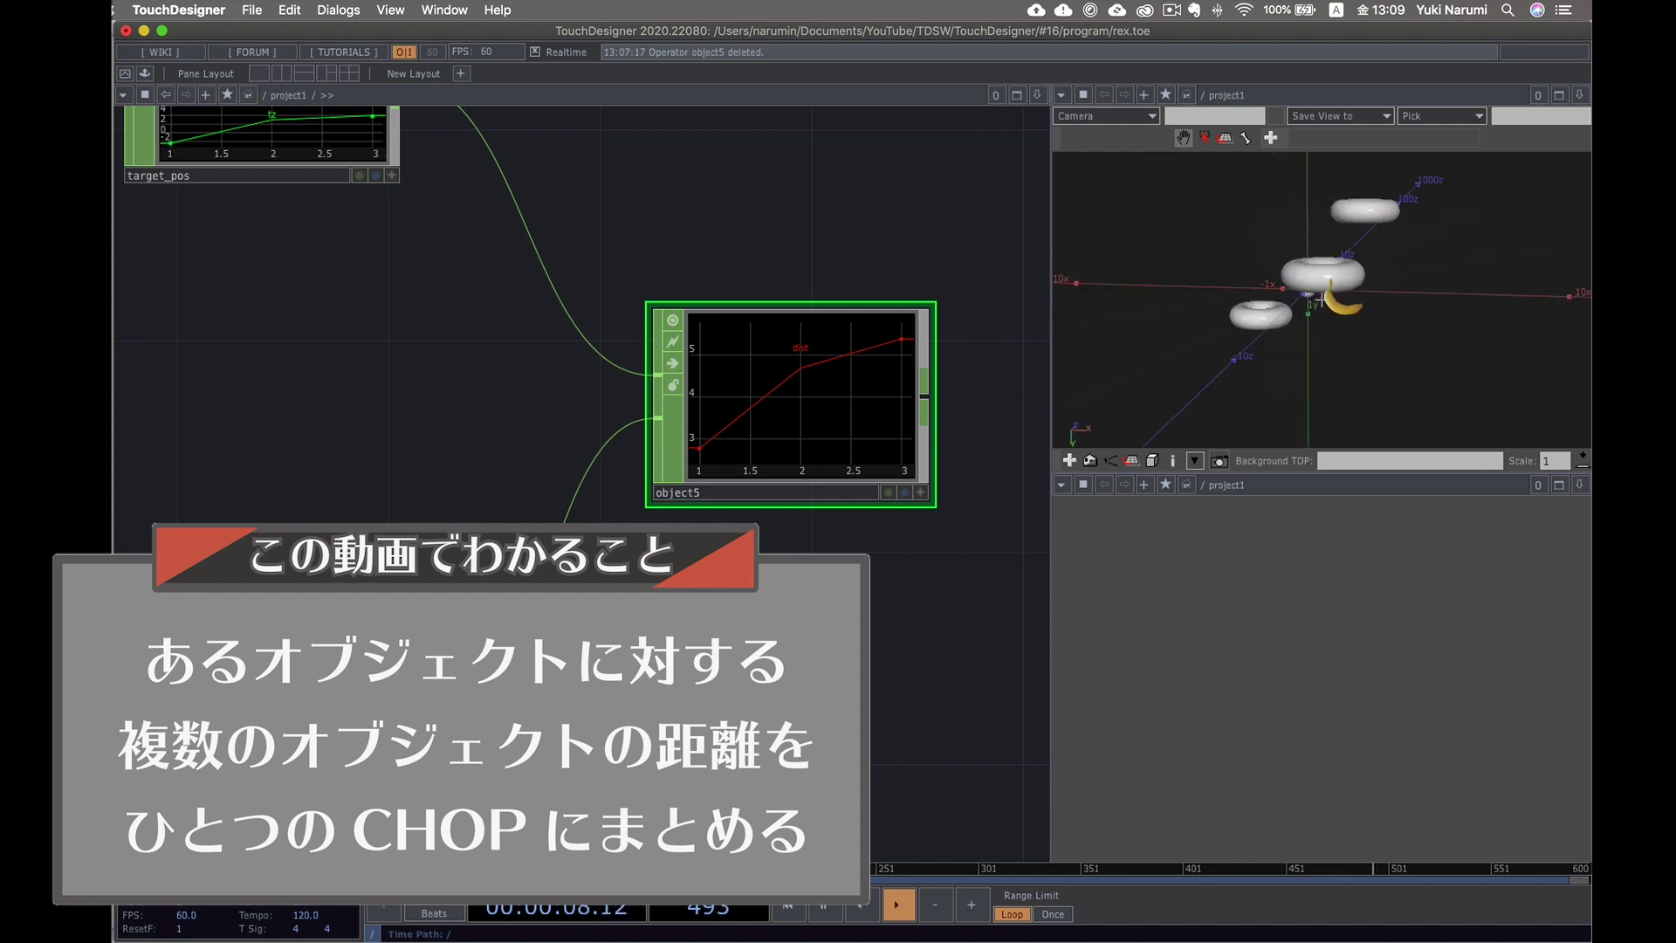
- Add a CHOP to DAT beside object5 and make object5 its source CHOP
{"action": "left_click_drag", "start_coordinate": [1322, 300], "coordinate": [1223, 288]}
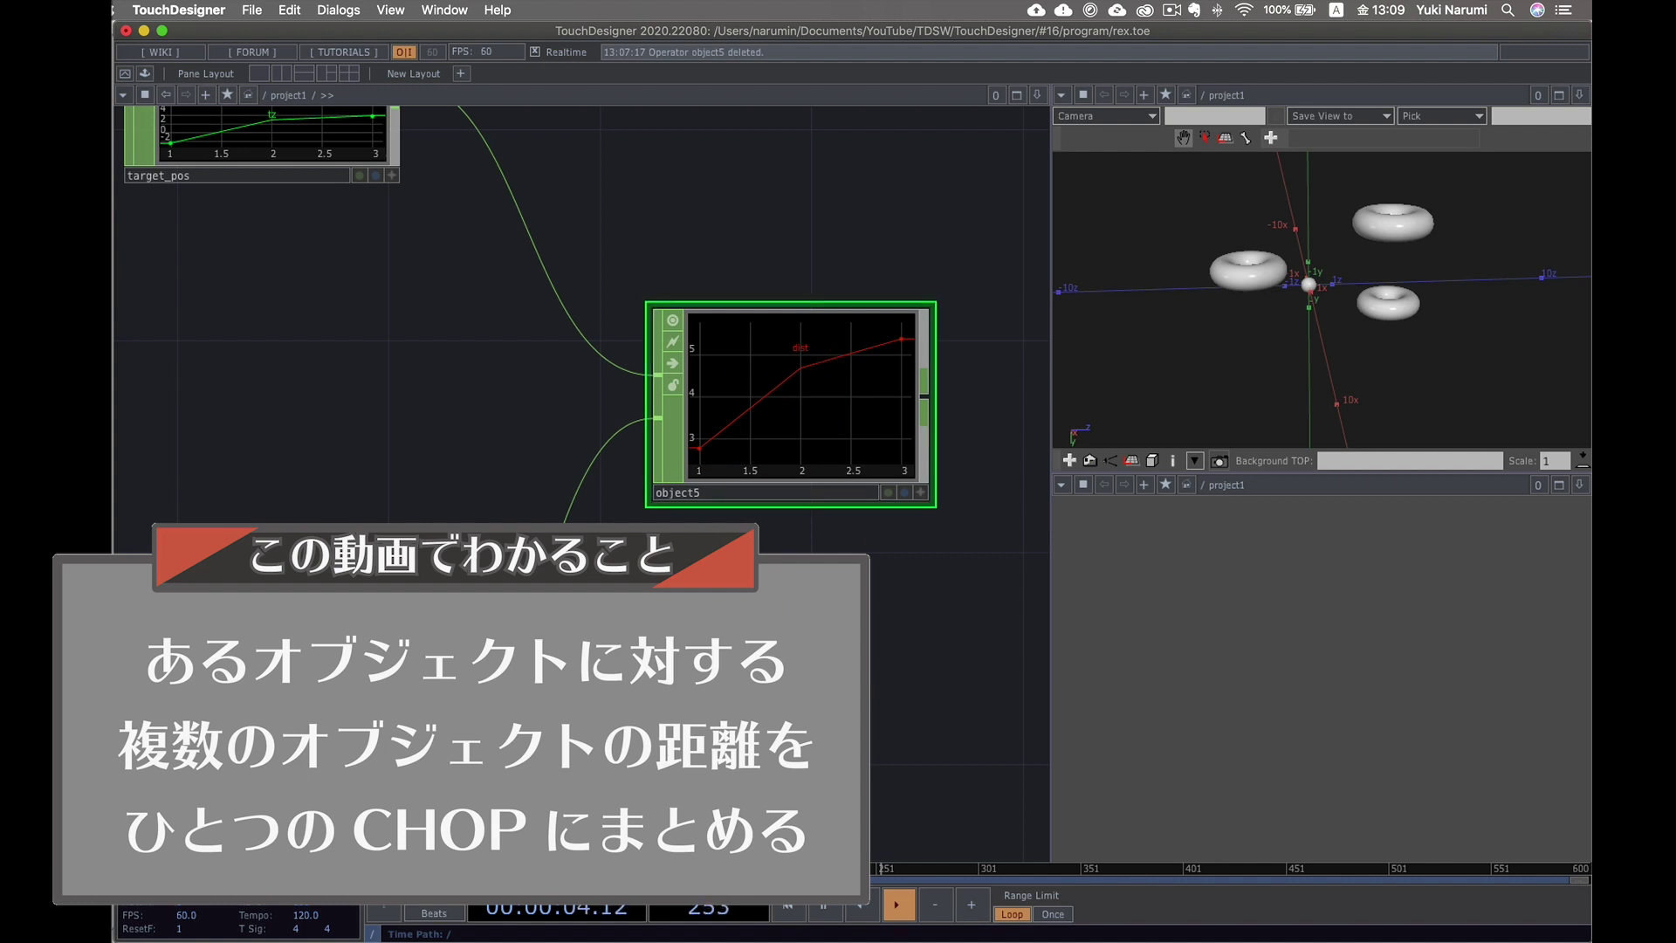
{"action": "left_click_drag", "start_coordinate": [812, 227], "coordinate": [579, 326]}
{"action": "key", "text": "Tab"}
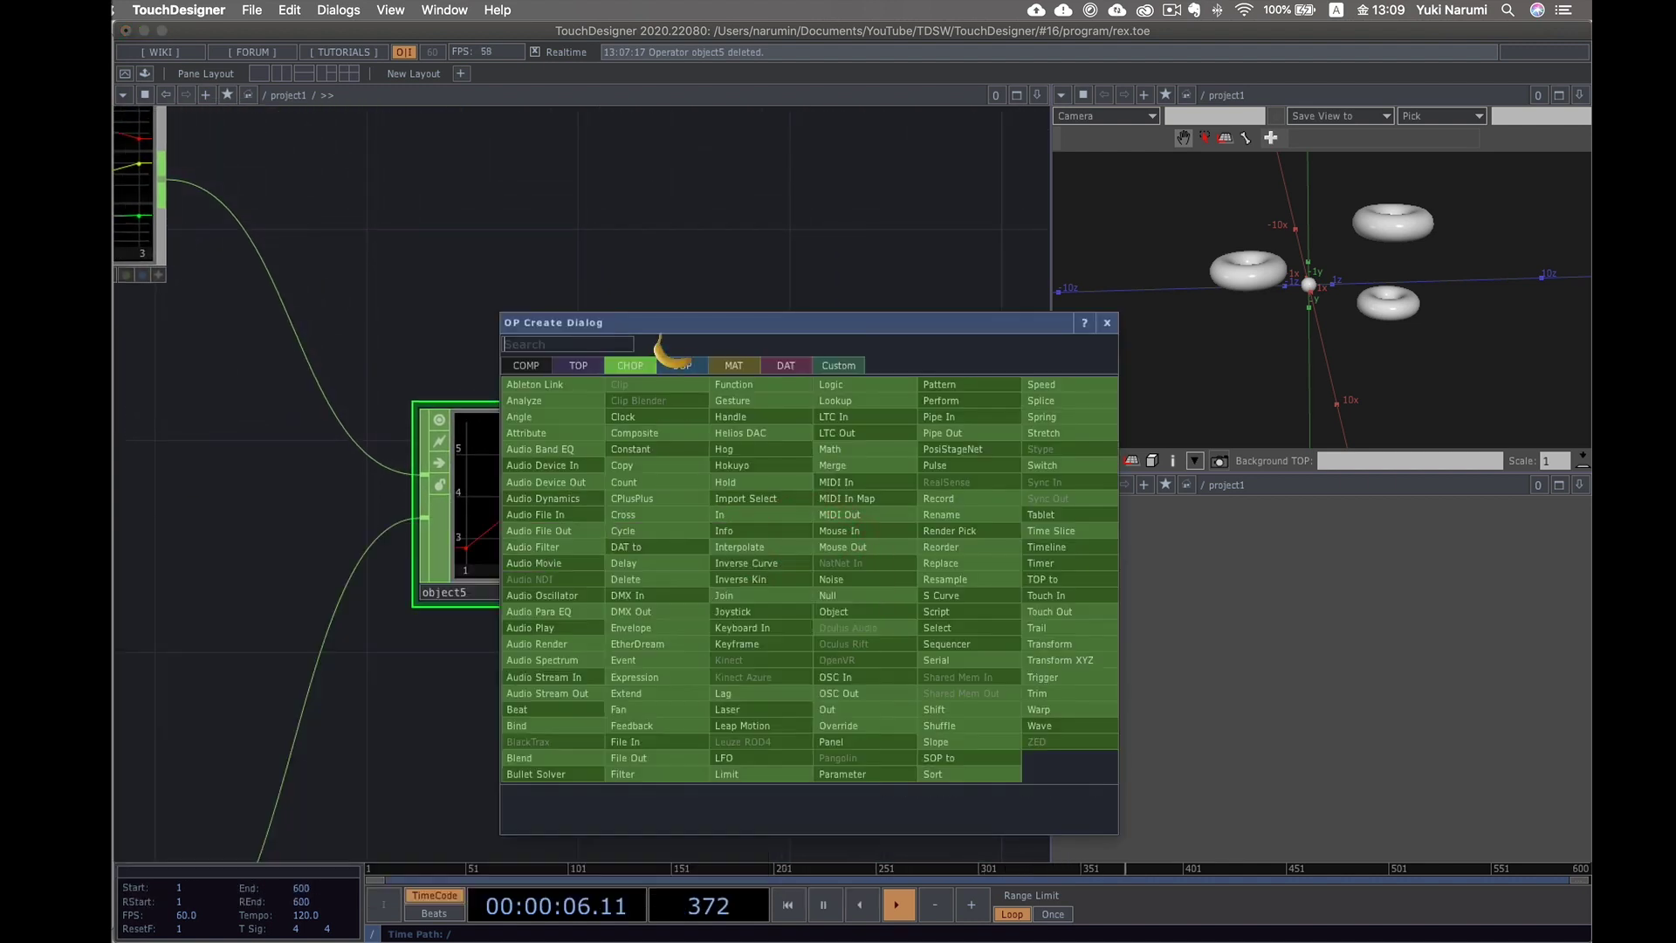
{"action": "left_click", "coordinate": [786, 365]}
{"action": "type", "text": "ch"}
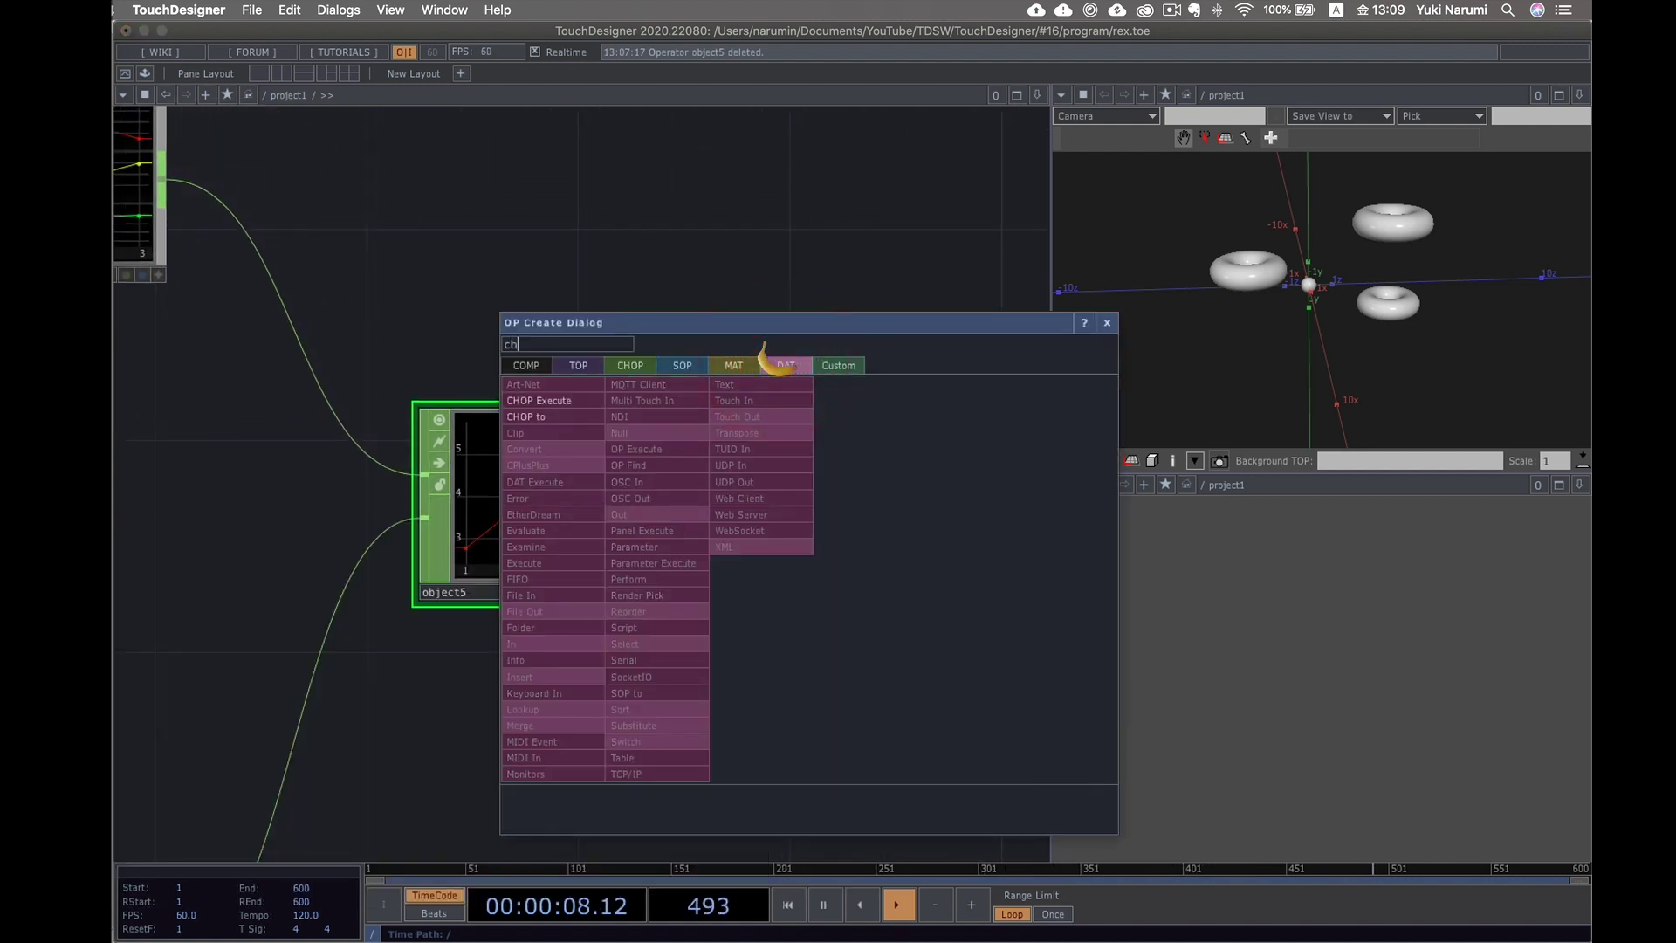
{"action": "type", "text": "op"}
{"action": "left_click", "coordinate": [572, 416]}
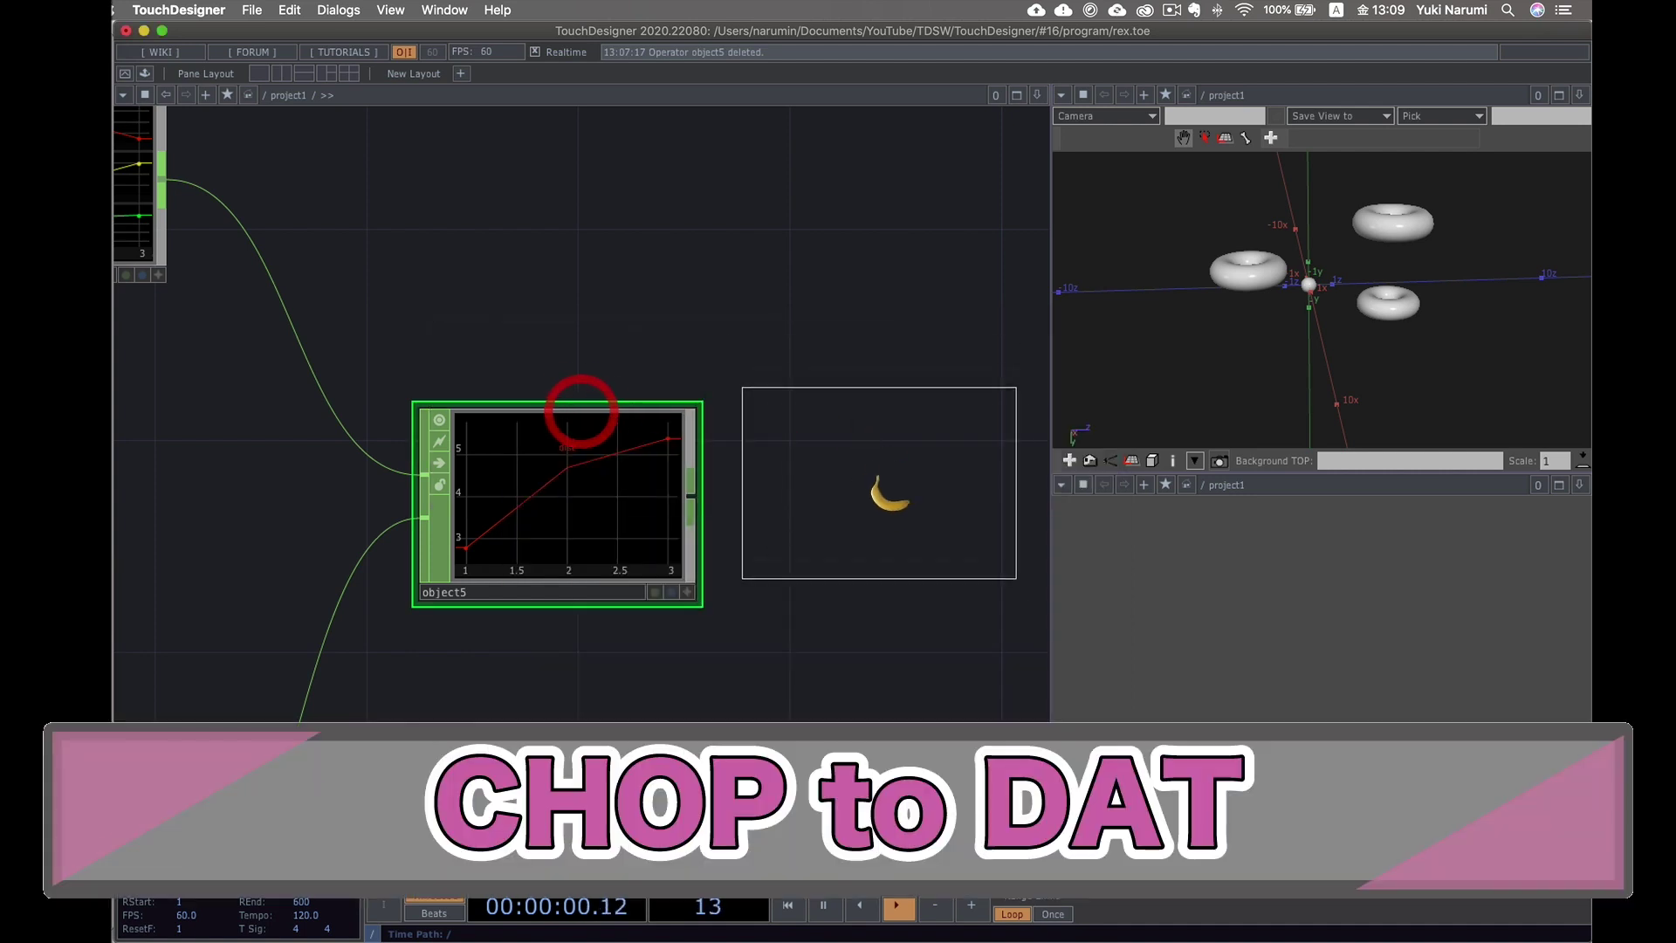
{"action": "left_click", "coordinate": [891, 511]}
{"action": "left_click_drag", "start_coordinate": [646, 515], "coordinate": [807, 494]}
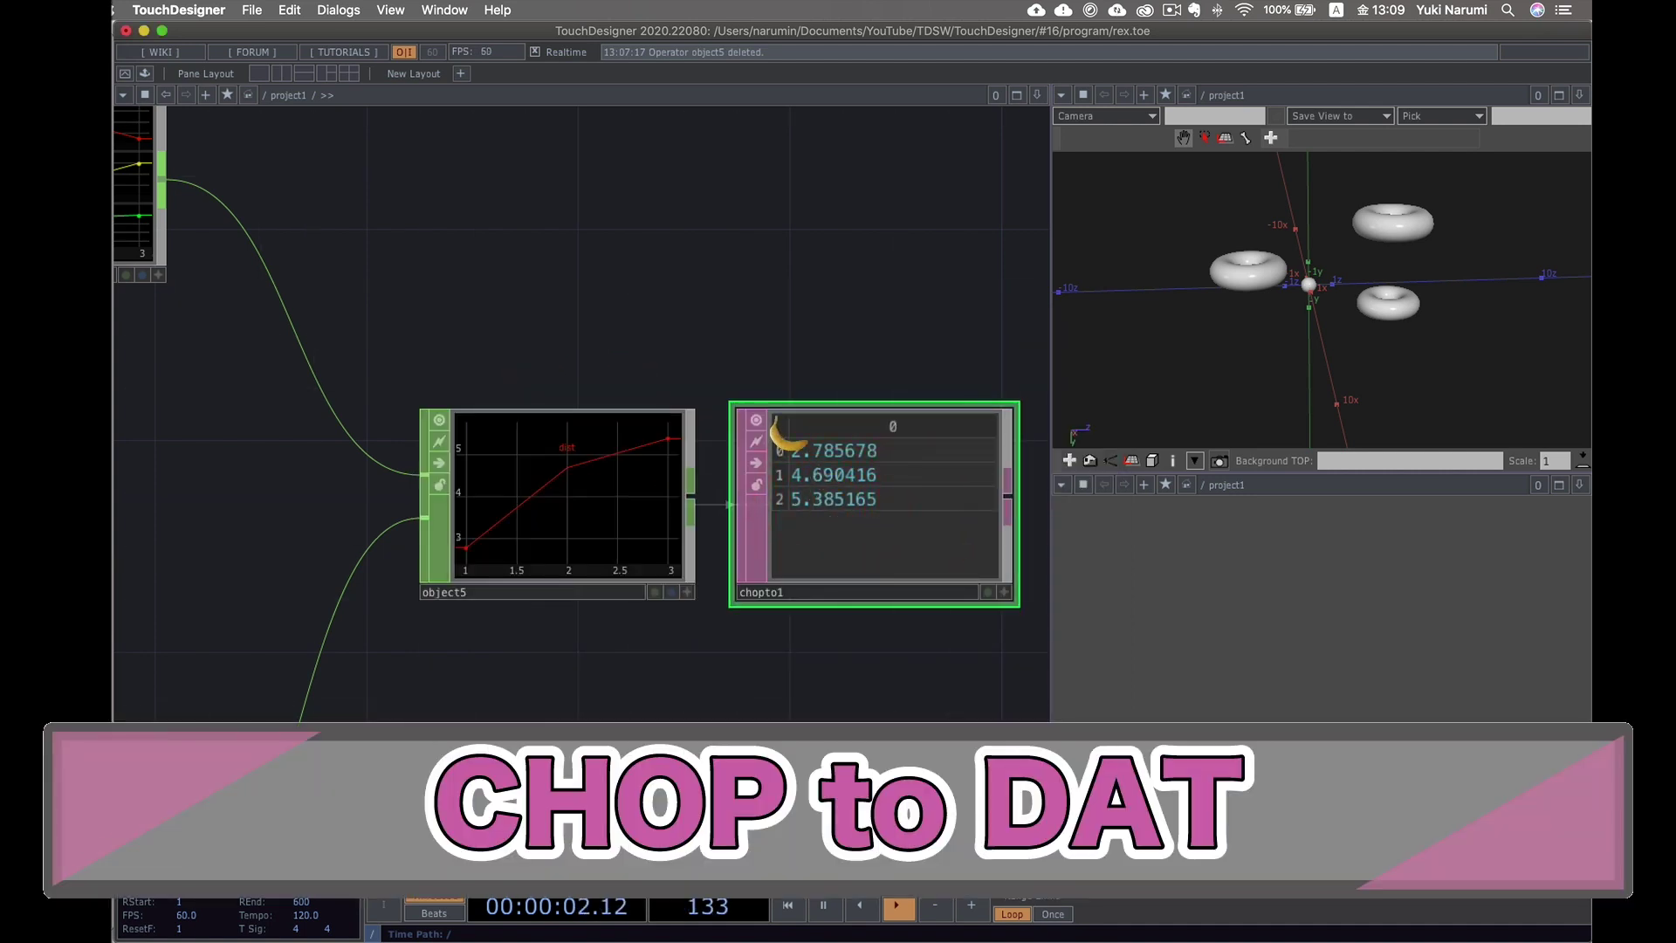
- Change the empty pane to Textport and DATs and show the chopto1 table in it
{"action": "scroll", "coordinate": [786, 403], "scroll_direction": "down", "scroll_amount": 4}
{"action": "left_click_drag", "start_coordinate": [787, 339], "coordinate": [896, 319]}
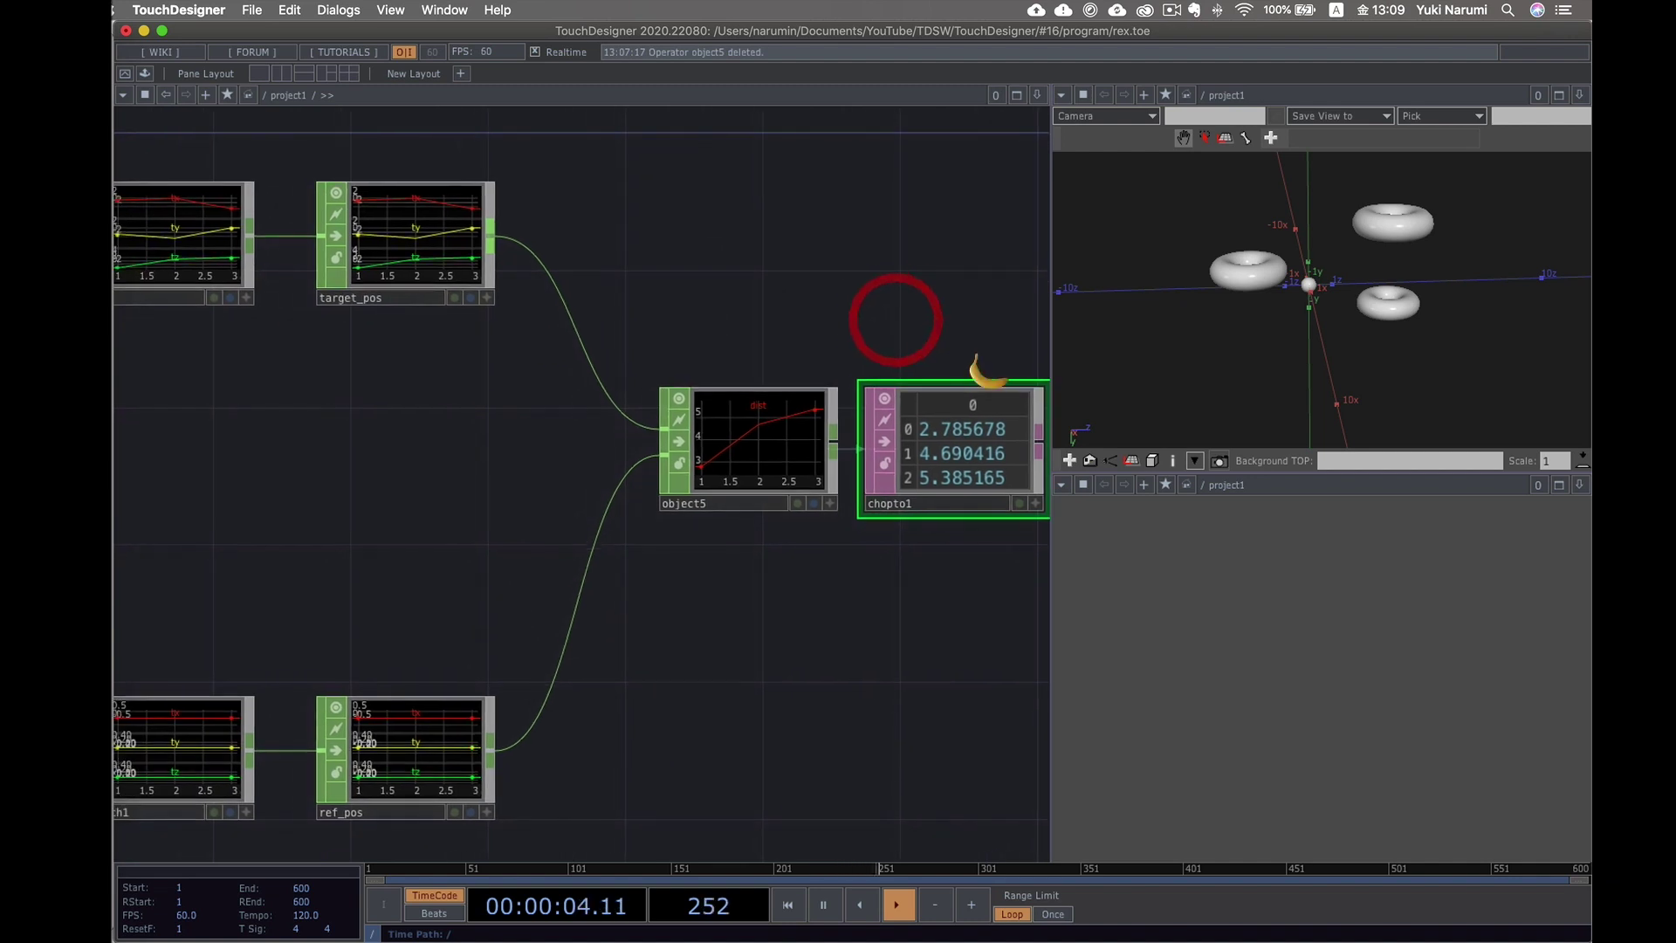
{"action": "left_click", "coordinate": [1061, 485]}
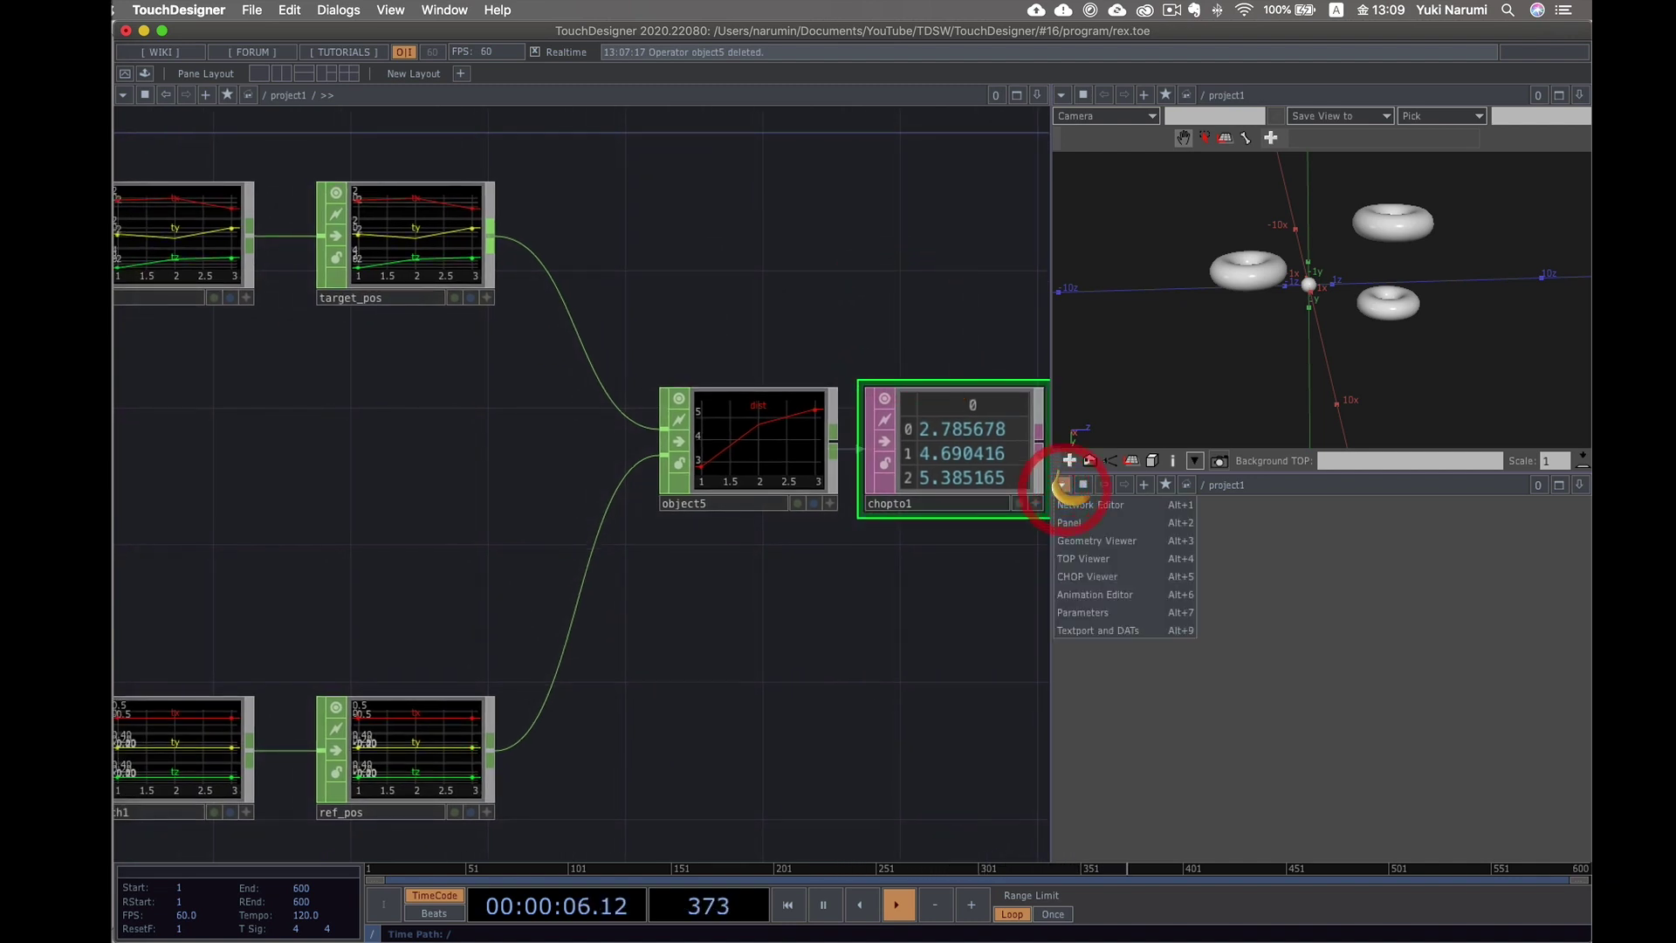
{"action": "left_click", "coordinate": [1117, 631]}
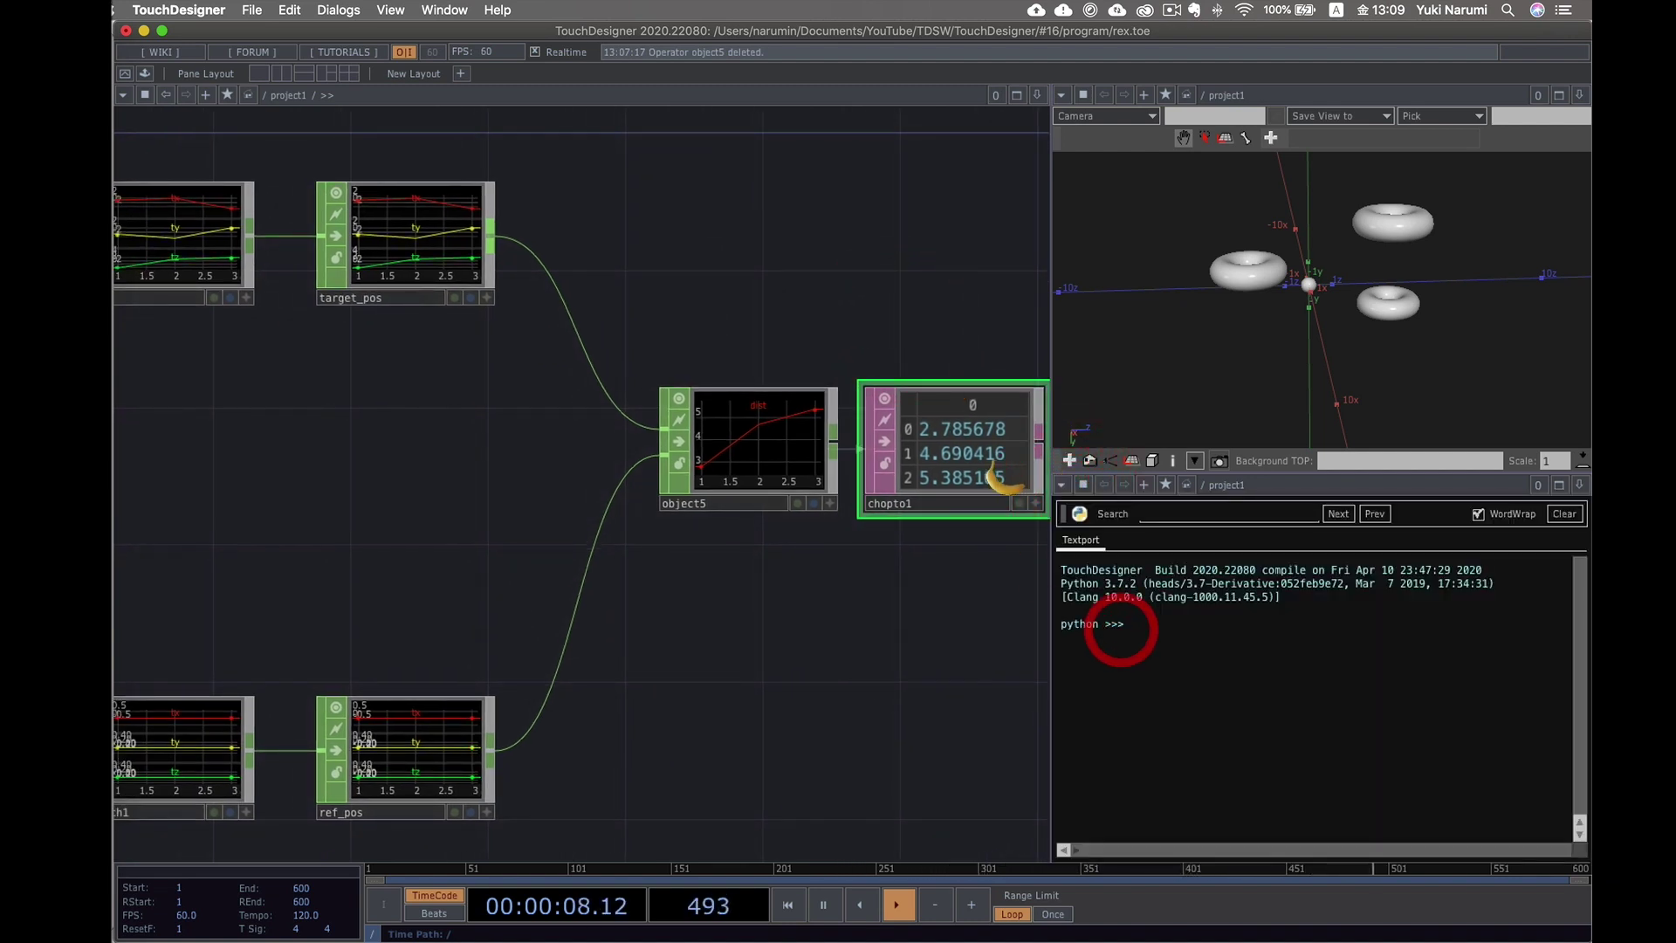
{"action": "left_click", "coordinate": [1142, 624]}
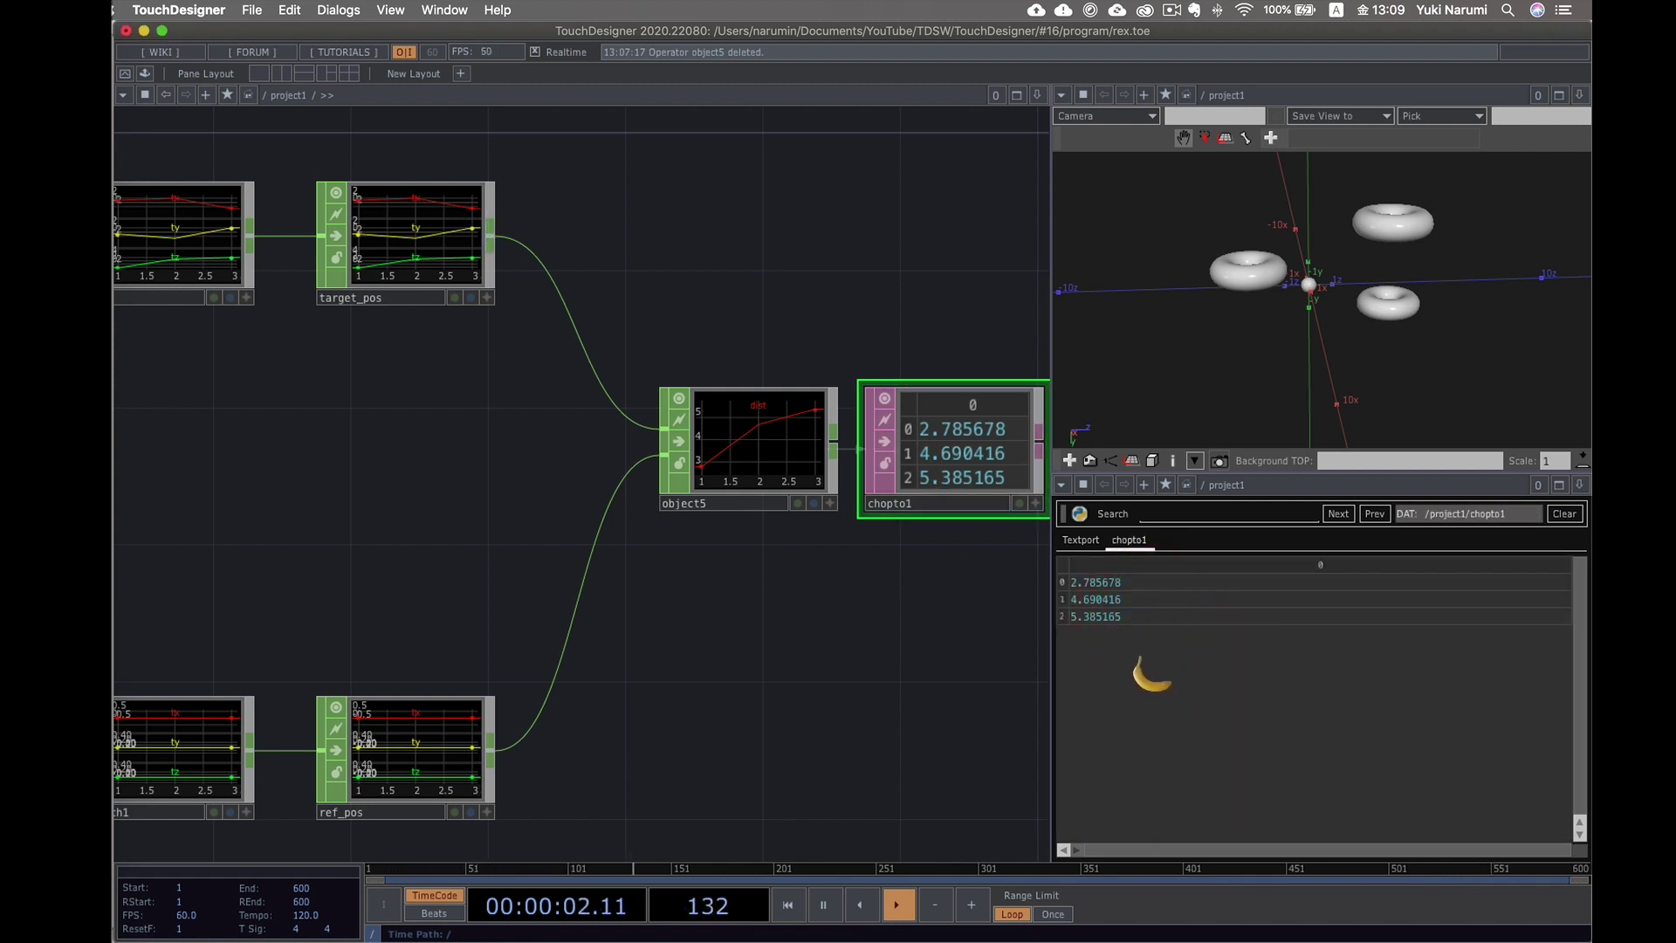
- Set geo1's Z translation to -2.2 to test how its distance in the table responds
{"action": "scroll", "coordinate": [589, 437], "scroll_direction": "down", "scroll_amount": 5}
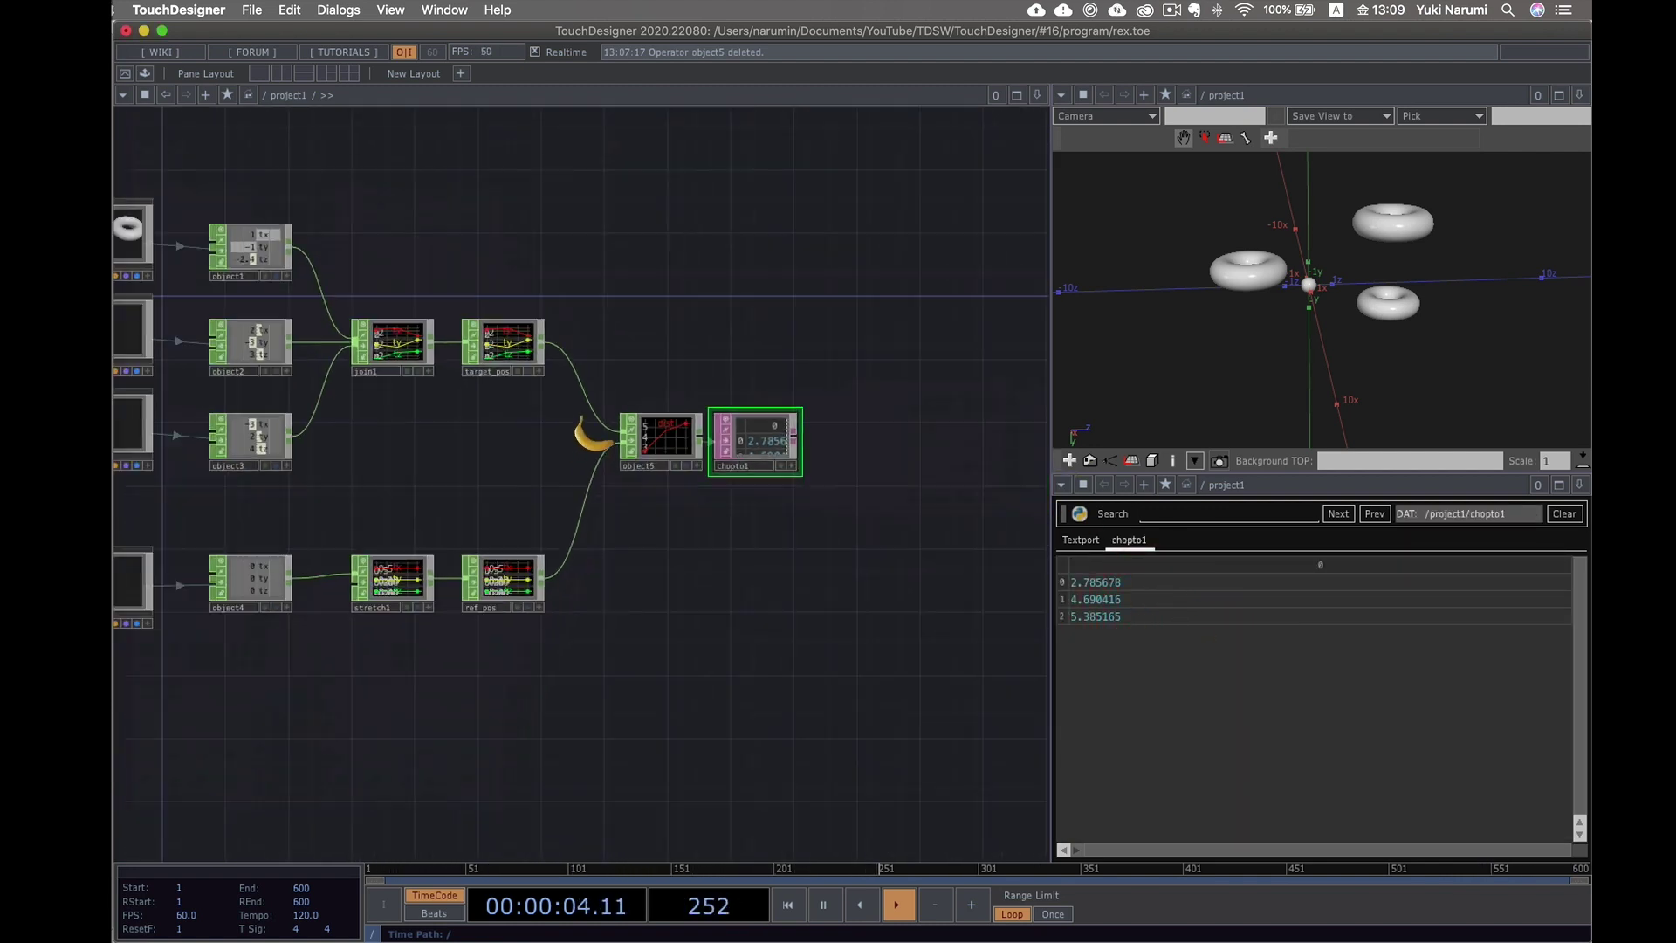
{"action": "left_click_drag", "start_coordinate": [452, 432], "coordinate": [588, 478]}
{"action": "left_click", "coordinate": [358, 341]}
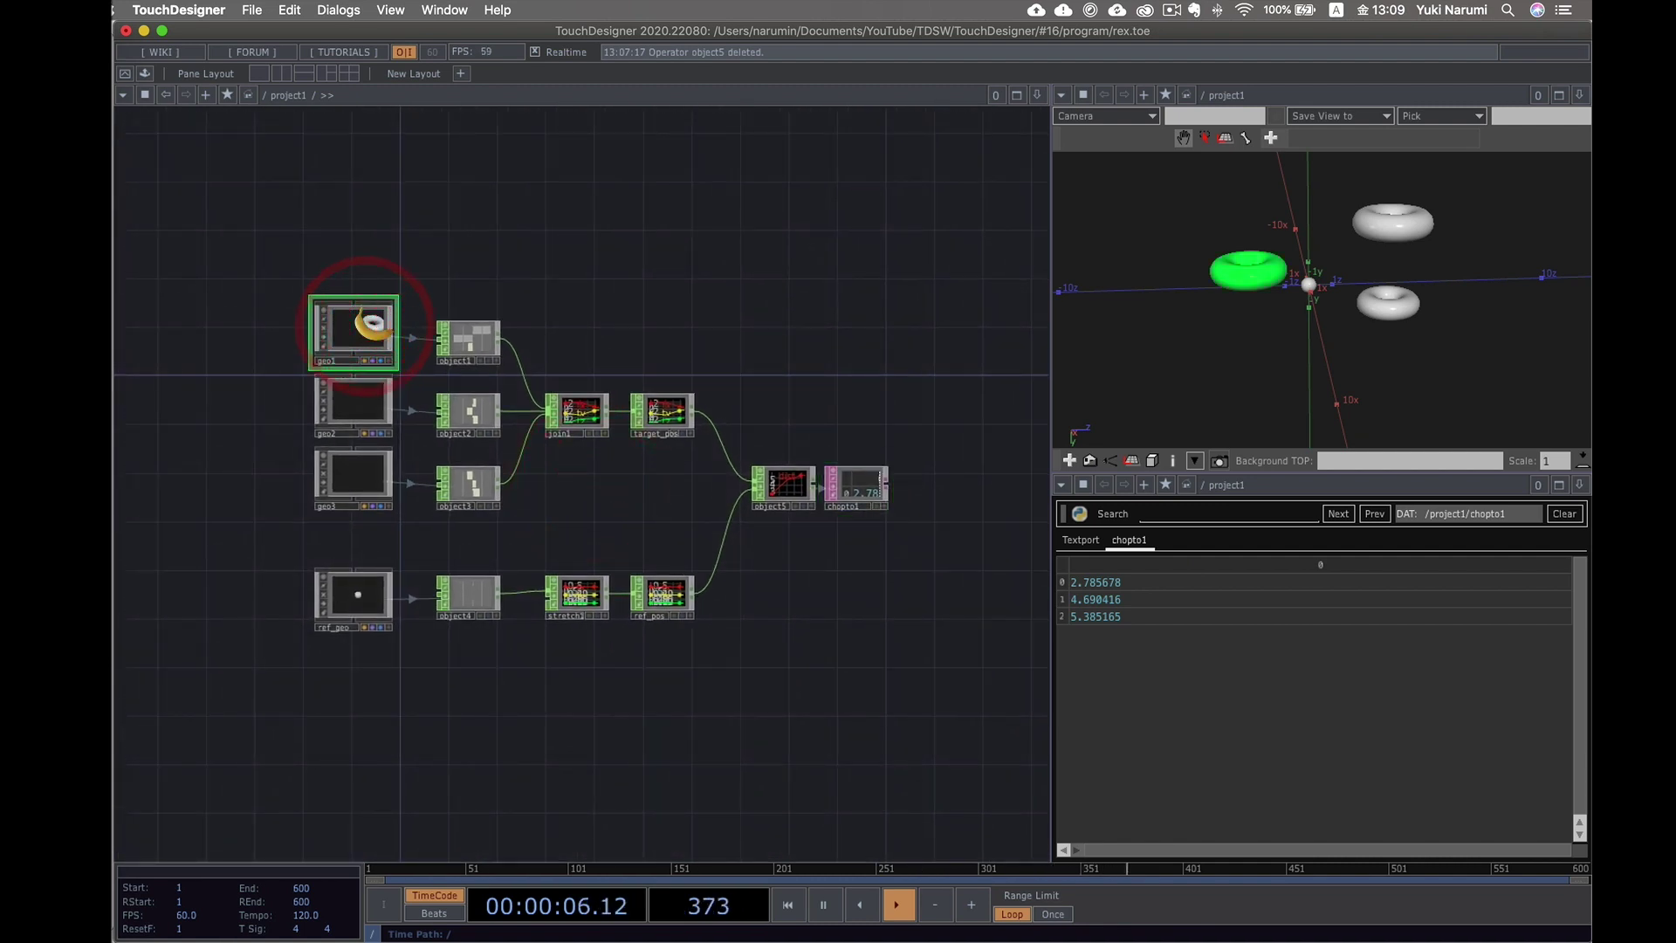
{"action": "key", "text": "p"}
{"action": "middle_click_drag", "start_coordinate": [983, 227], "coordinate": [1036, 280]}
{"action": "left_click_drag", "start_coordinate": [1299, 278], "coordinate": [1311, 330]}
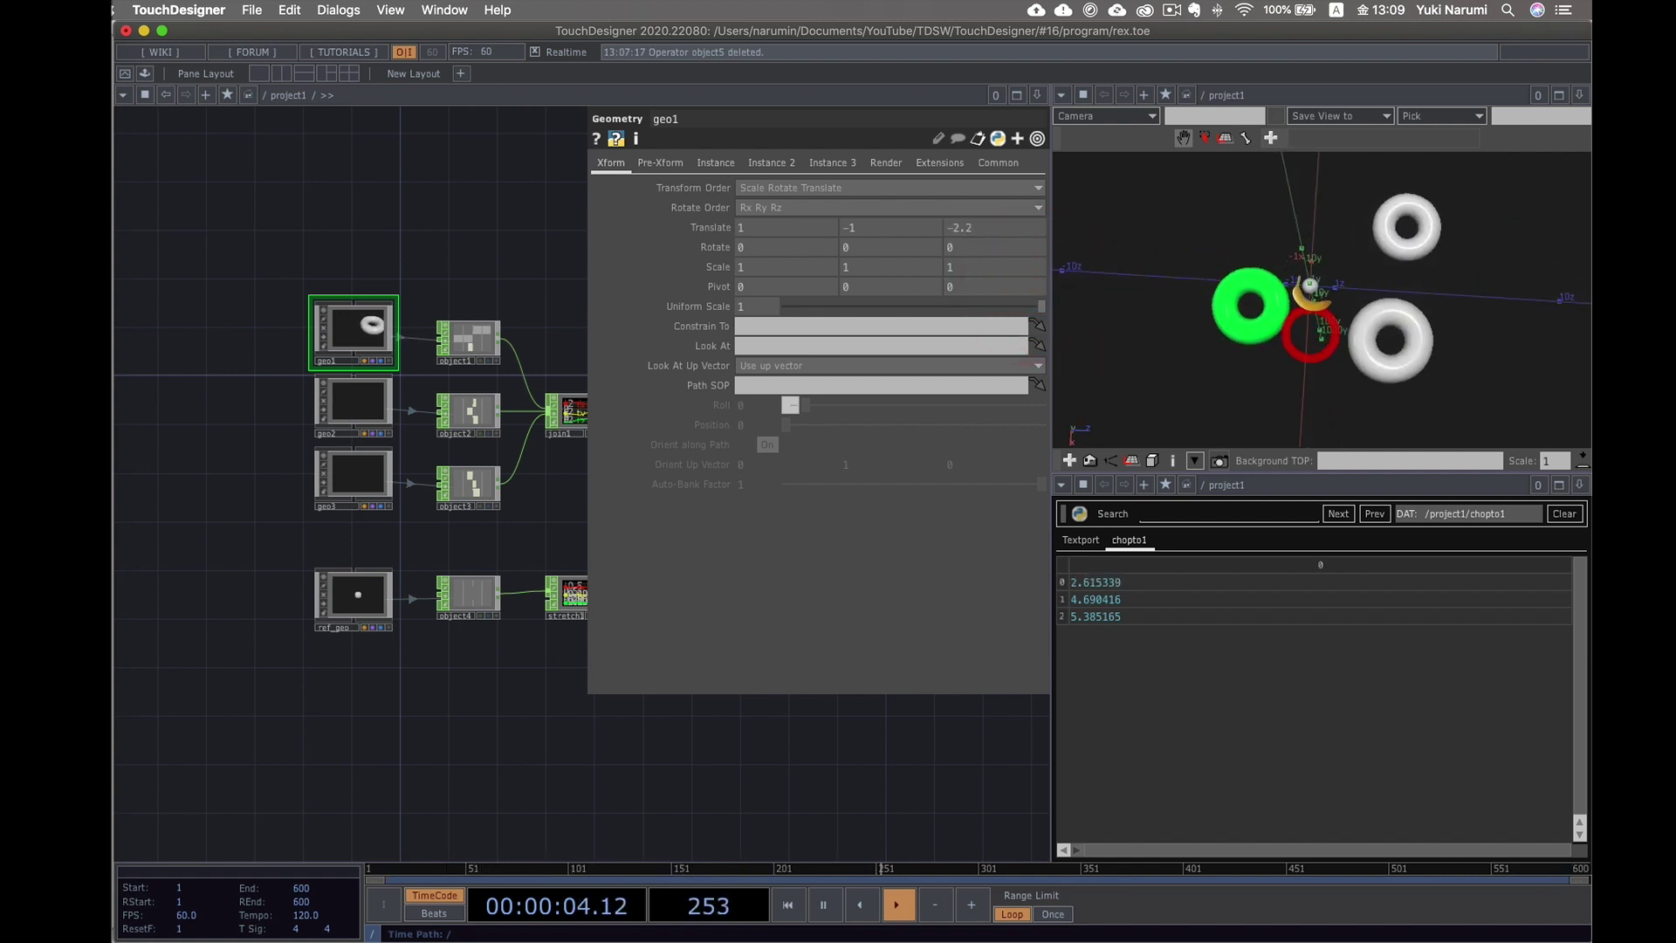
- Set geo1's X, Y and Z translation to 0 to check its distance in the table when centred on the reference sphere
{"action": "left_click", "coordinate": [756, 228]}
{"action": "key", "text": "Tab"}
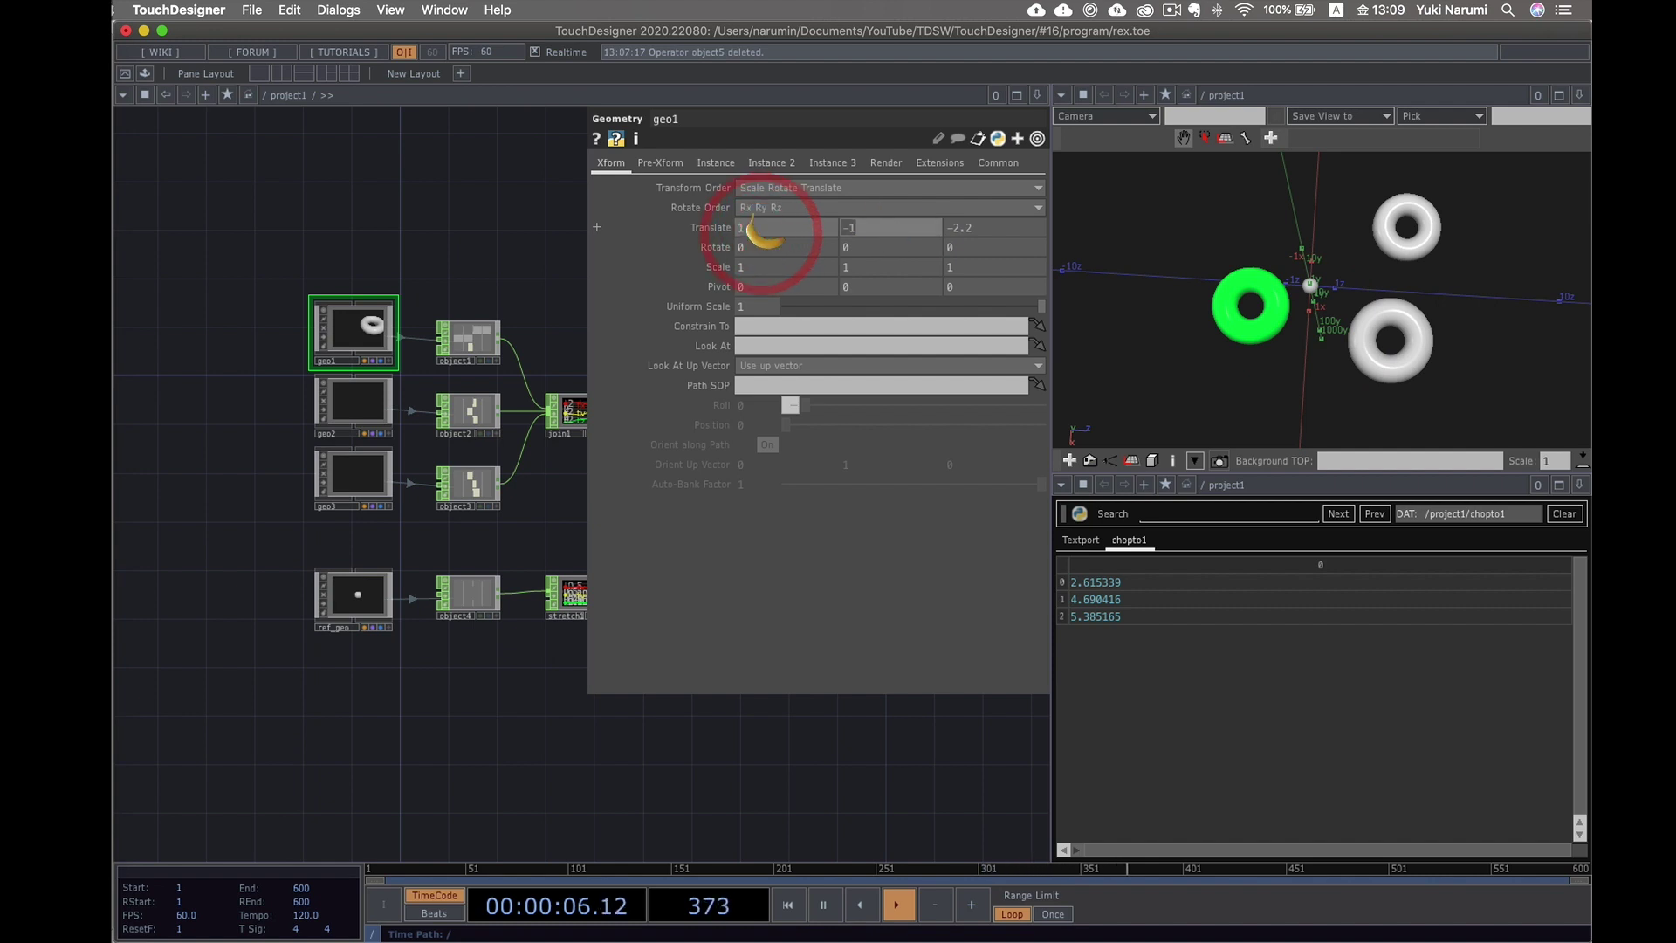
{"action": "type", "text": "0"}
{"action": "key", "text": "Return"}
{"action": "left_click_drag", "start_coordinate": [994, 228], "coordinate": [924, 230]}
{"action": "type", "text": "0"}
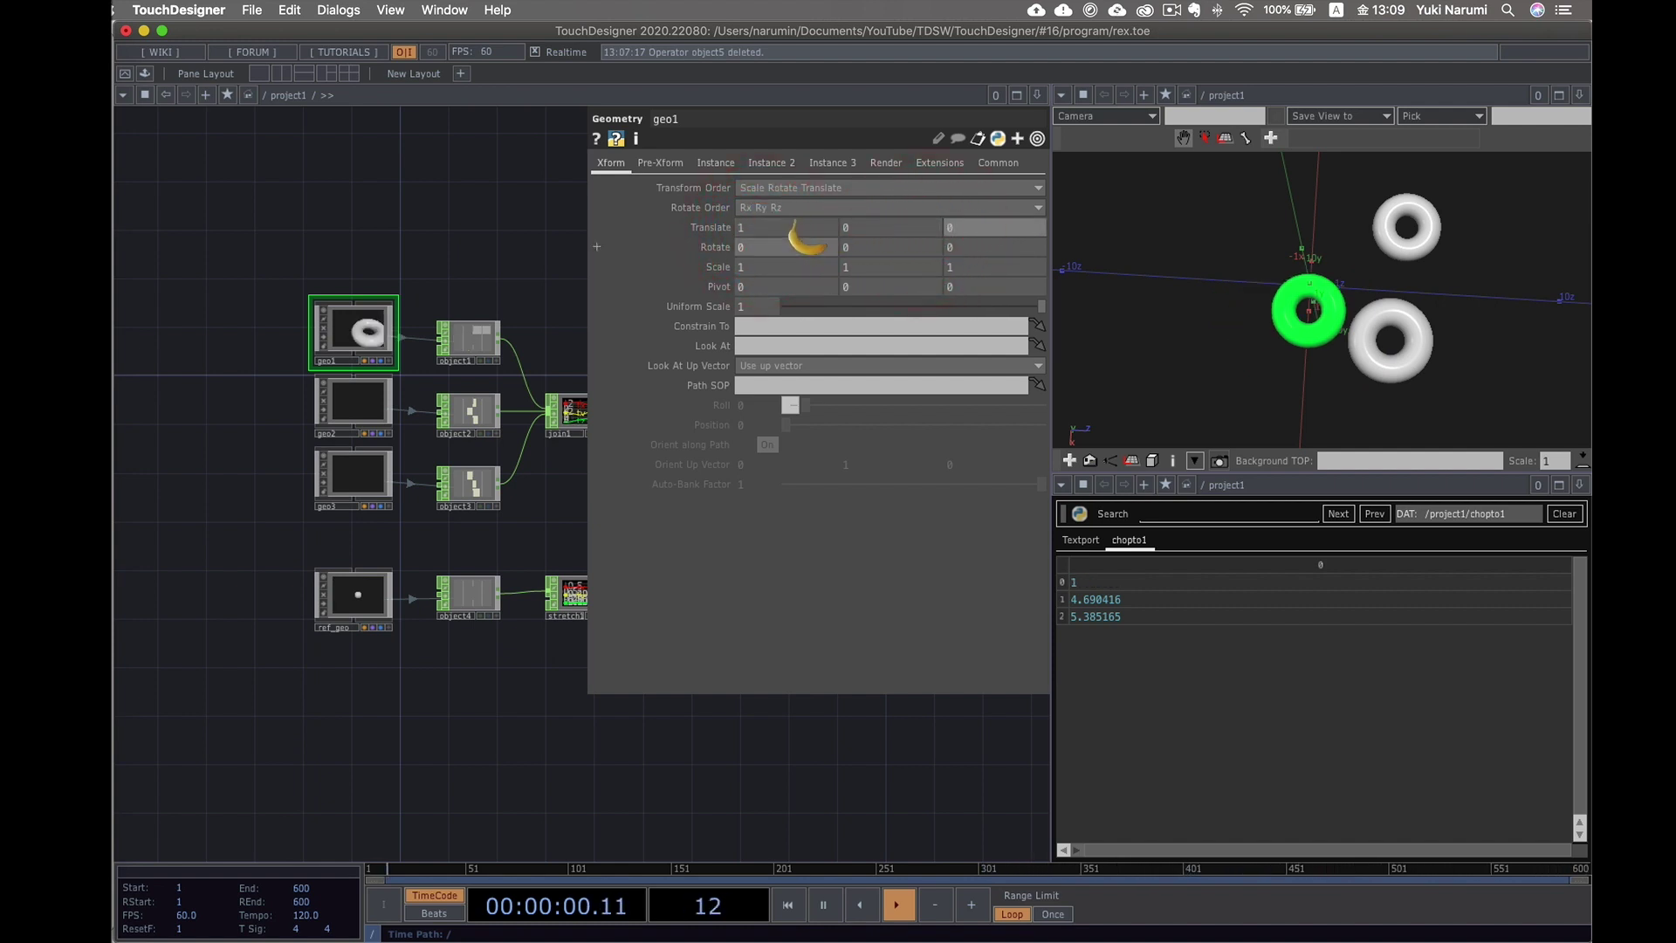
{"action": "middle_click", "coordinate": [727, 229]}
{"action": "type", "text": "0"}
{"action": "key", "text": "Return"}
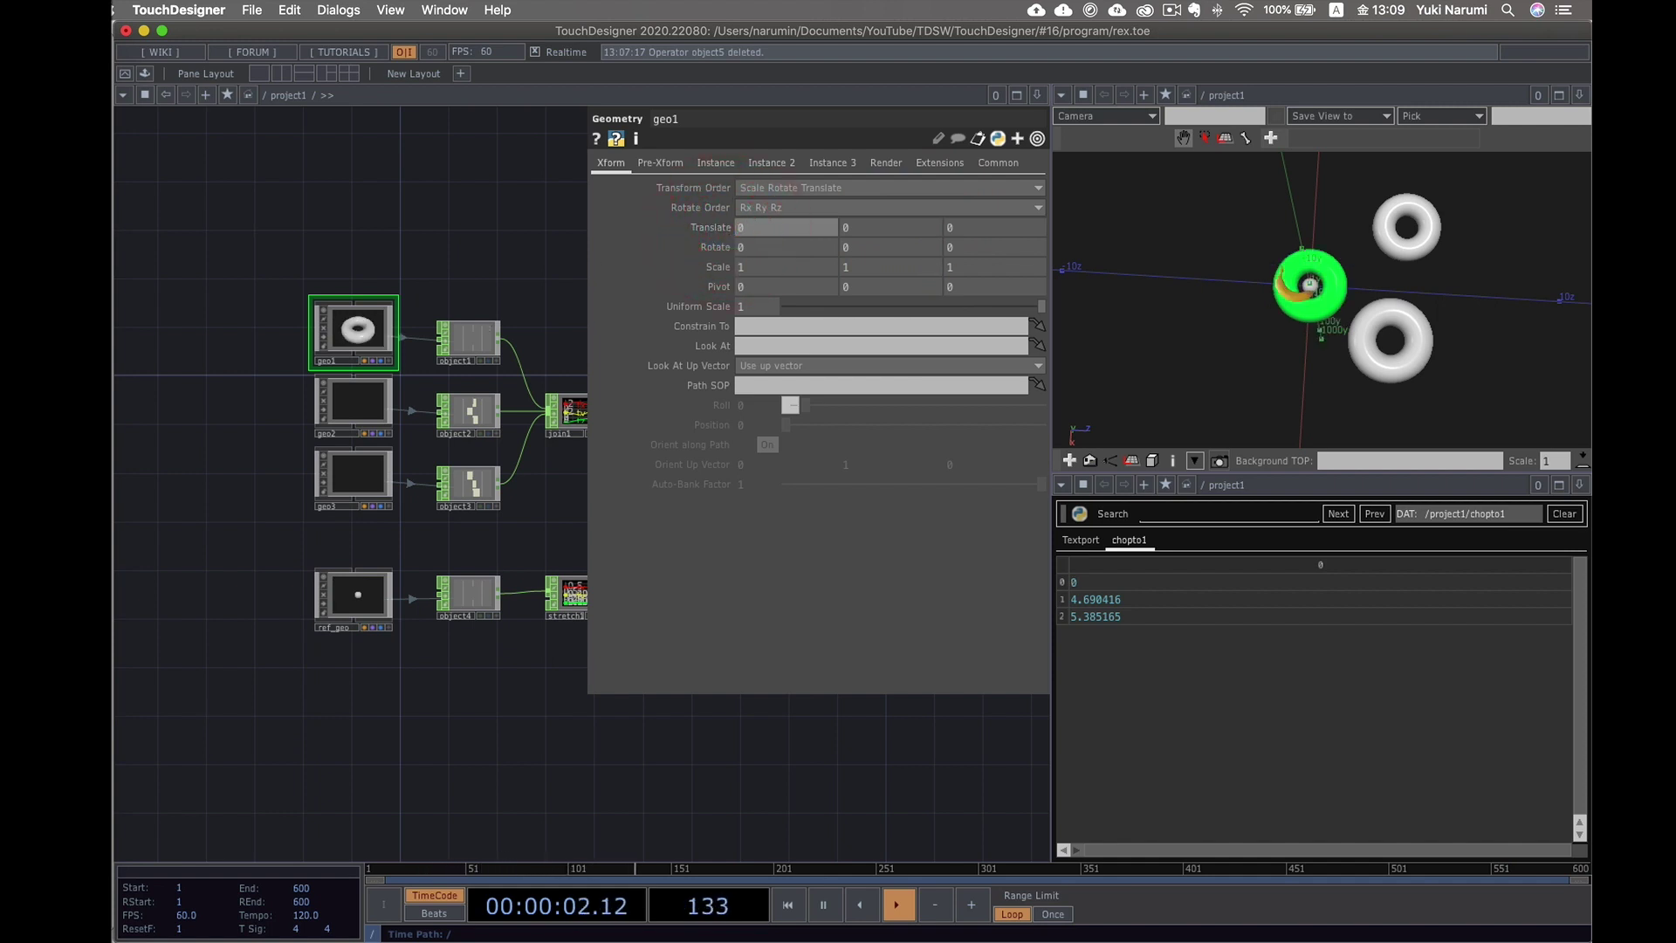
- Set geo1's translation to 1 on X, Y and Z, finally raising X to 2, to test its distance in the table
{"action": "left_click_drag", "start_coordinate": [1400, 341], "coordinate": [1365, 305]}
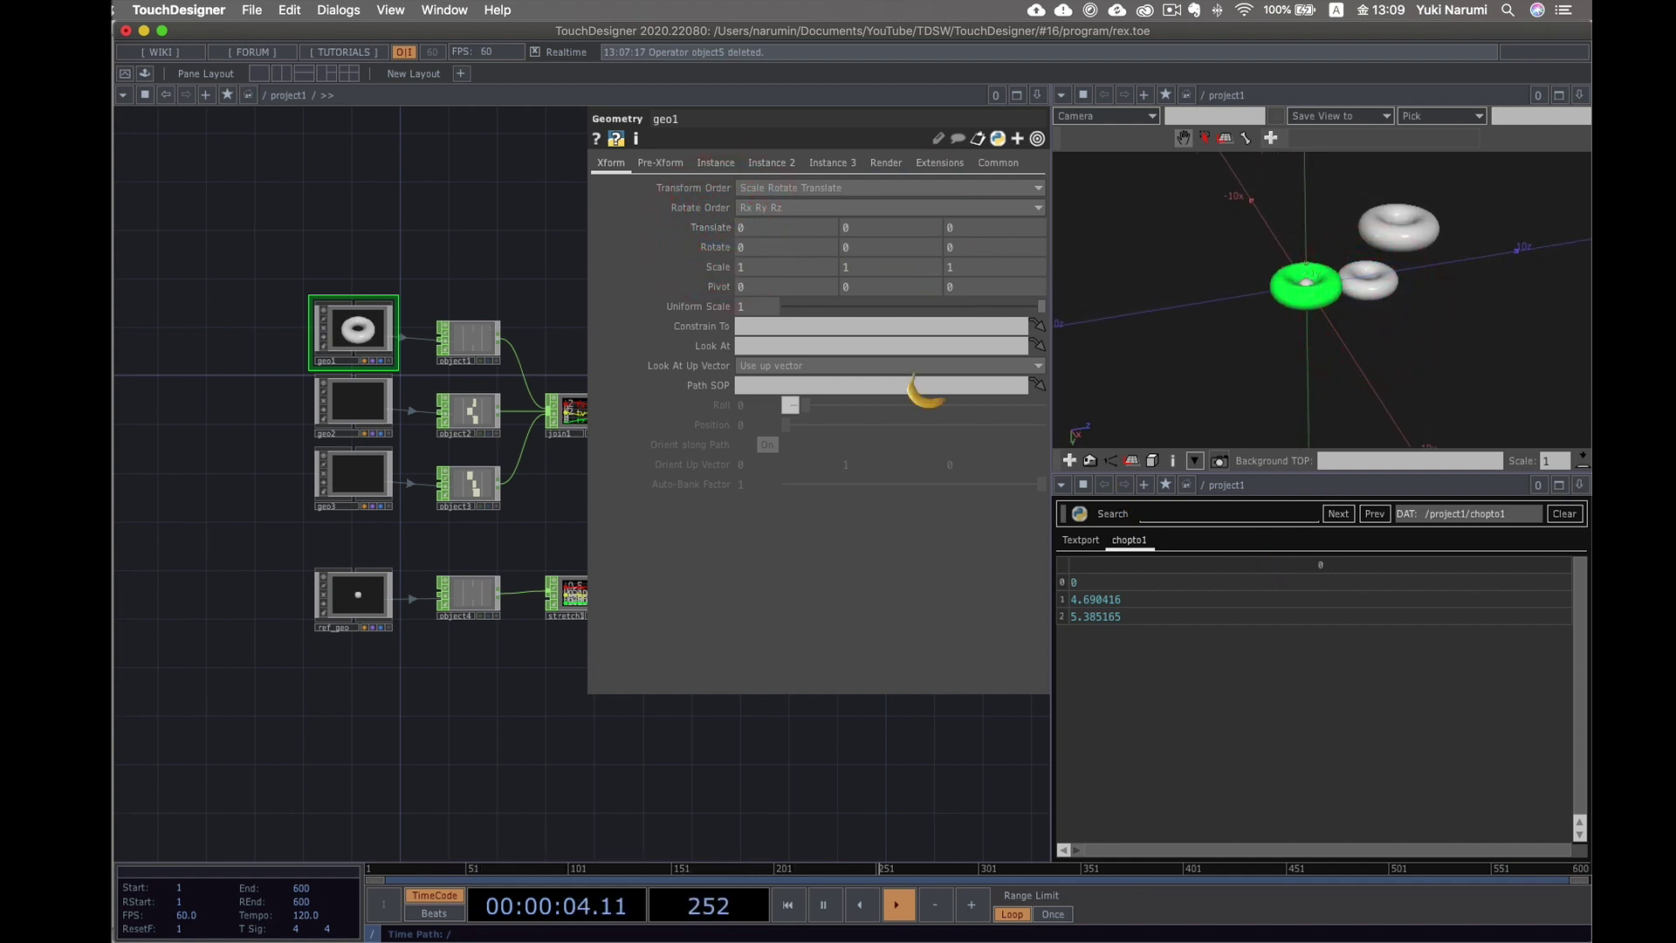
{"action": "left_click", "coordinate": [732, 225]}
{"action": "left_click", "coordinate": [733, 226]}
{"action": "type", "text": "1"}
{"action": "key", "text": "Return"}
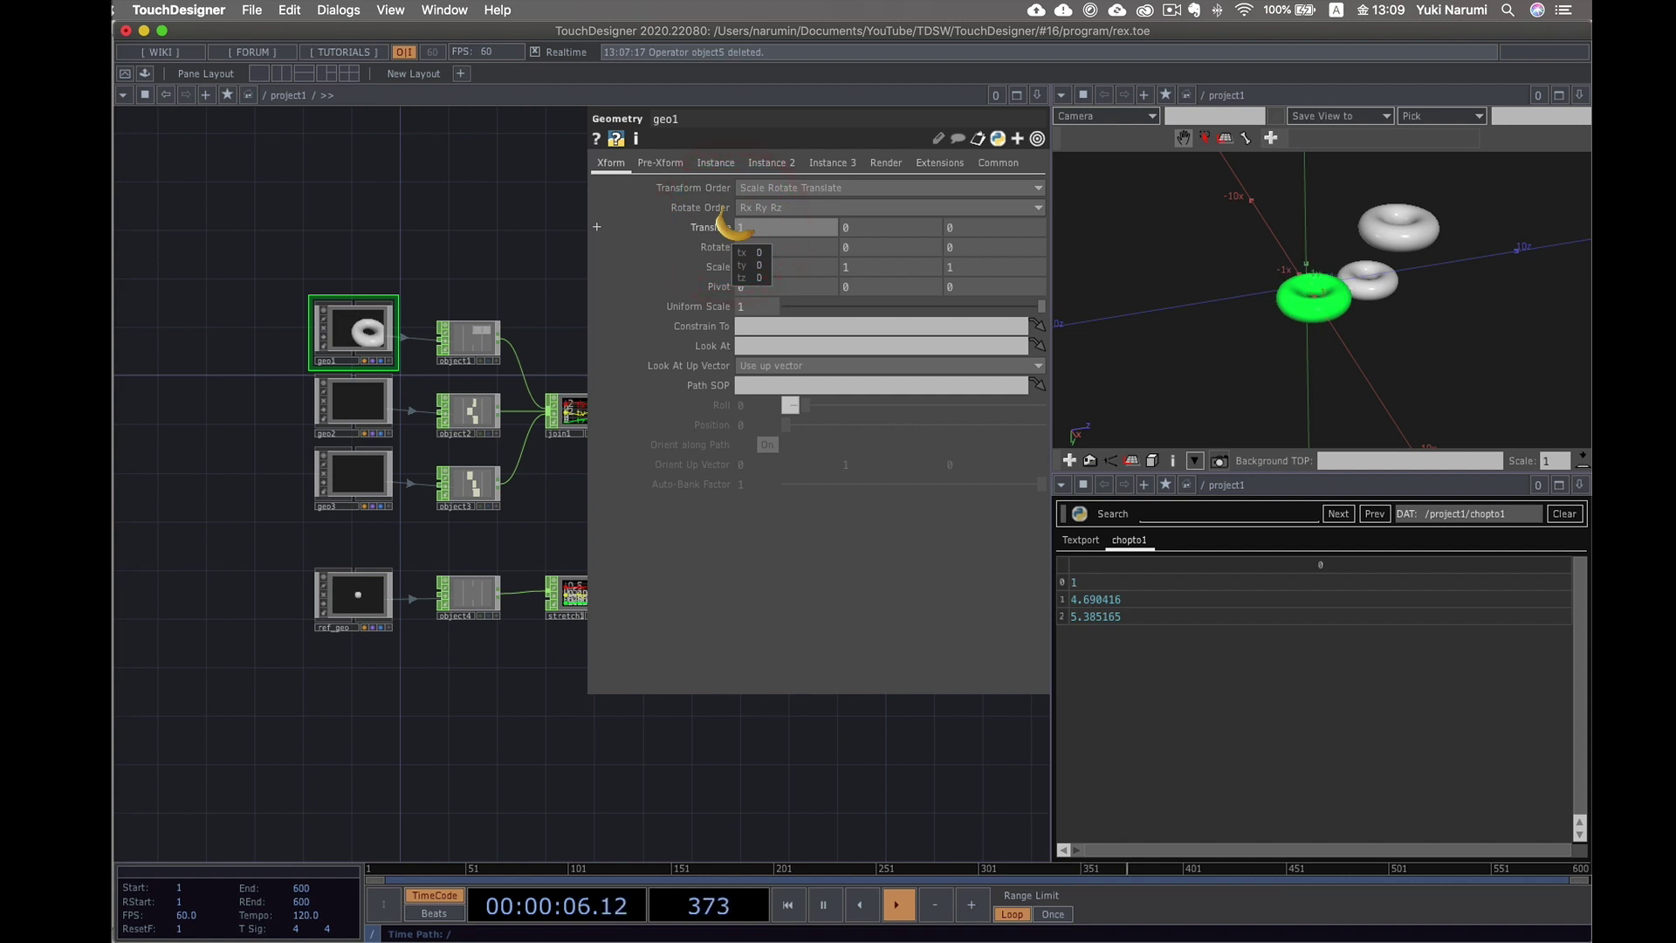
{"action": "left_click", "coordinate": [838, 228]}
{"action": "type", "text": "1"}
{"action": "key", "text": "Return"}
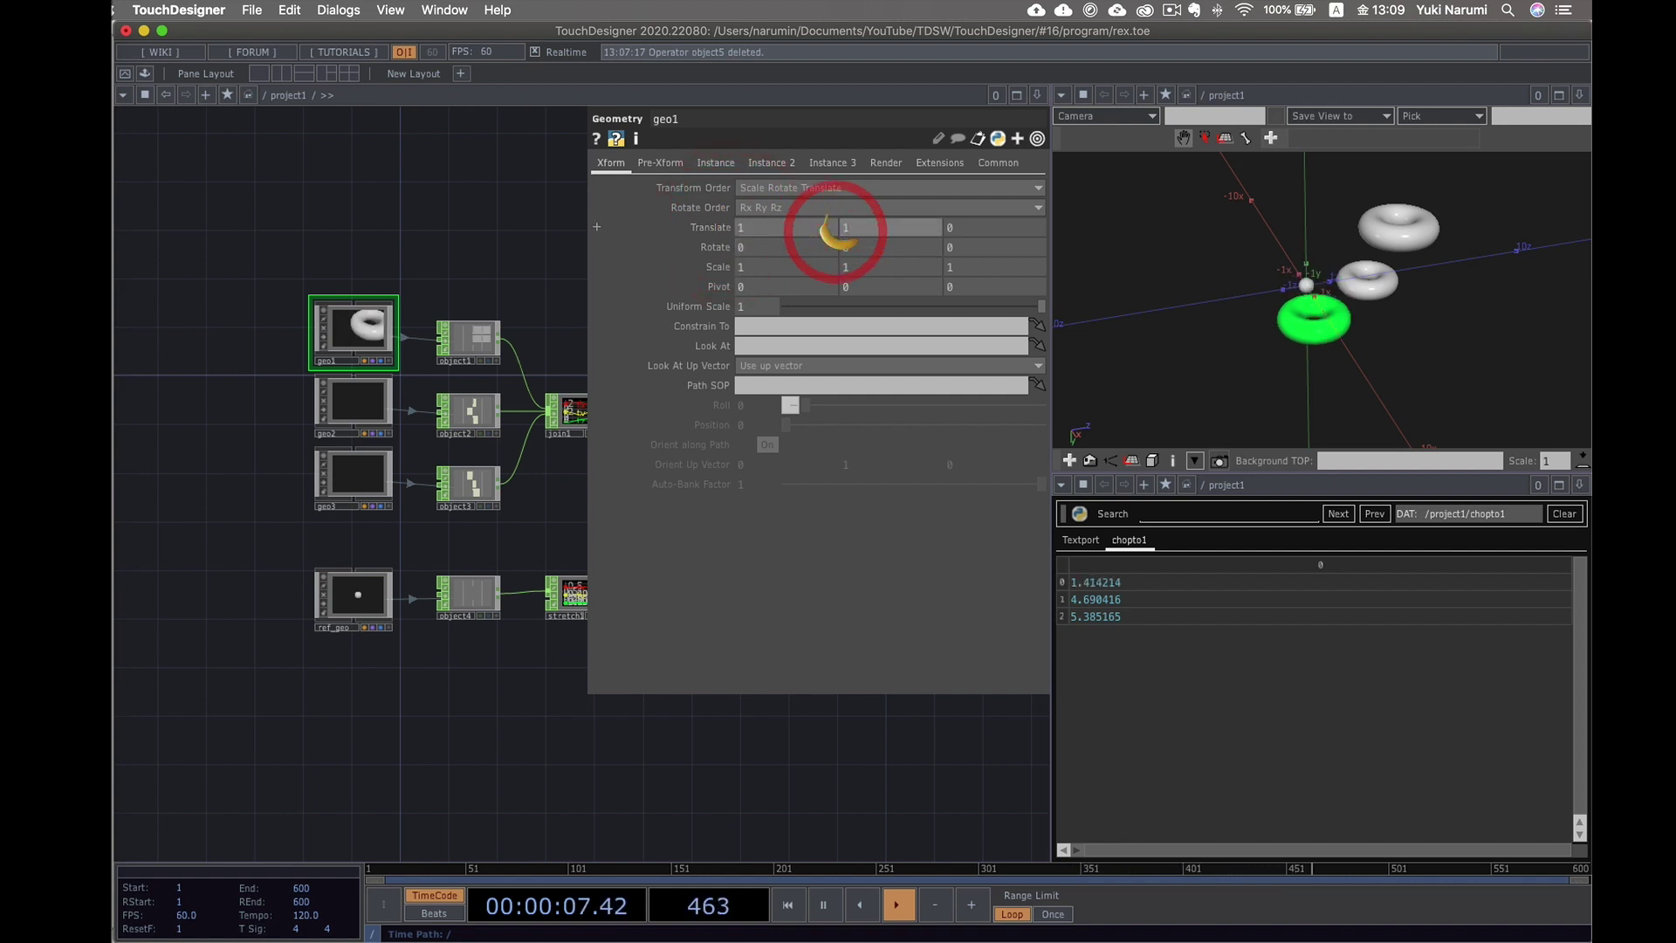
{"action": "left_click", "coordinate": [931, 228]}
{"action": "type", "text": "1"}
{"action": "key", "text": "Return"}
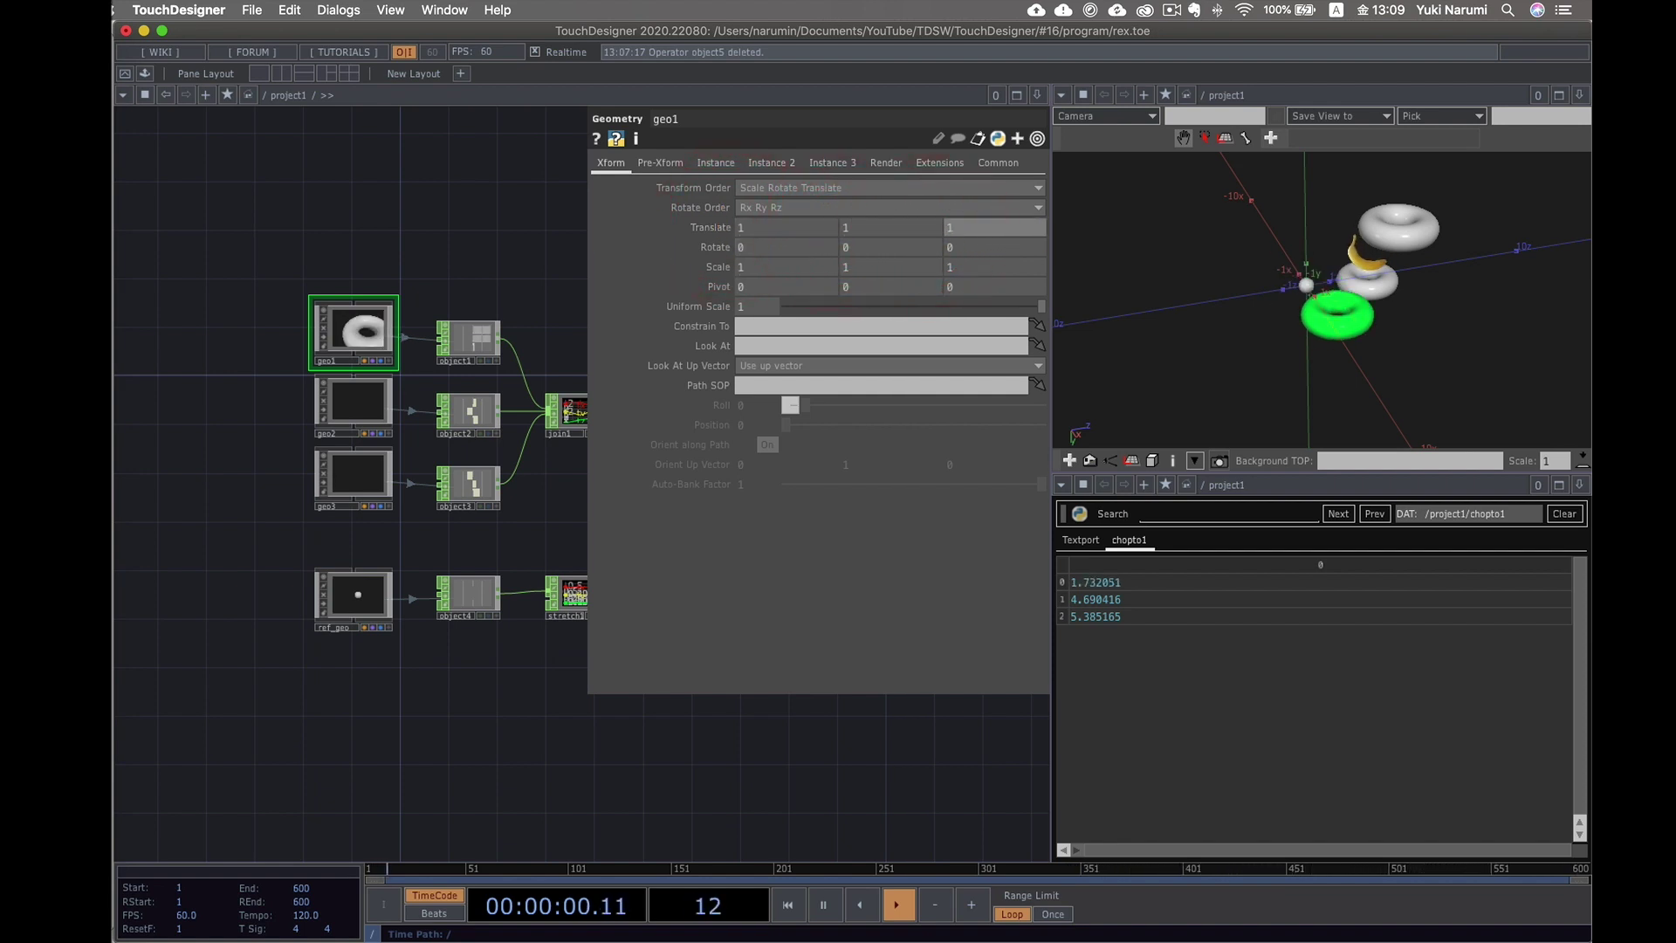
{"action": "mouse_move", "coordinate": [1319, 301]}
{"action": "left_mouse_down"}
{"action": "mouse_move", "coordinate": [1307, 293]}
{"action": "mouse_move", "coordinate": [1320, 298]}
{"action": "left_mouse_up"}
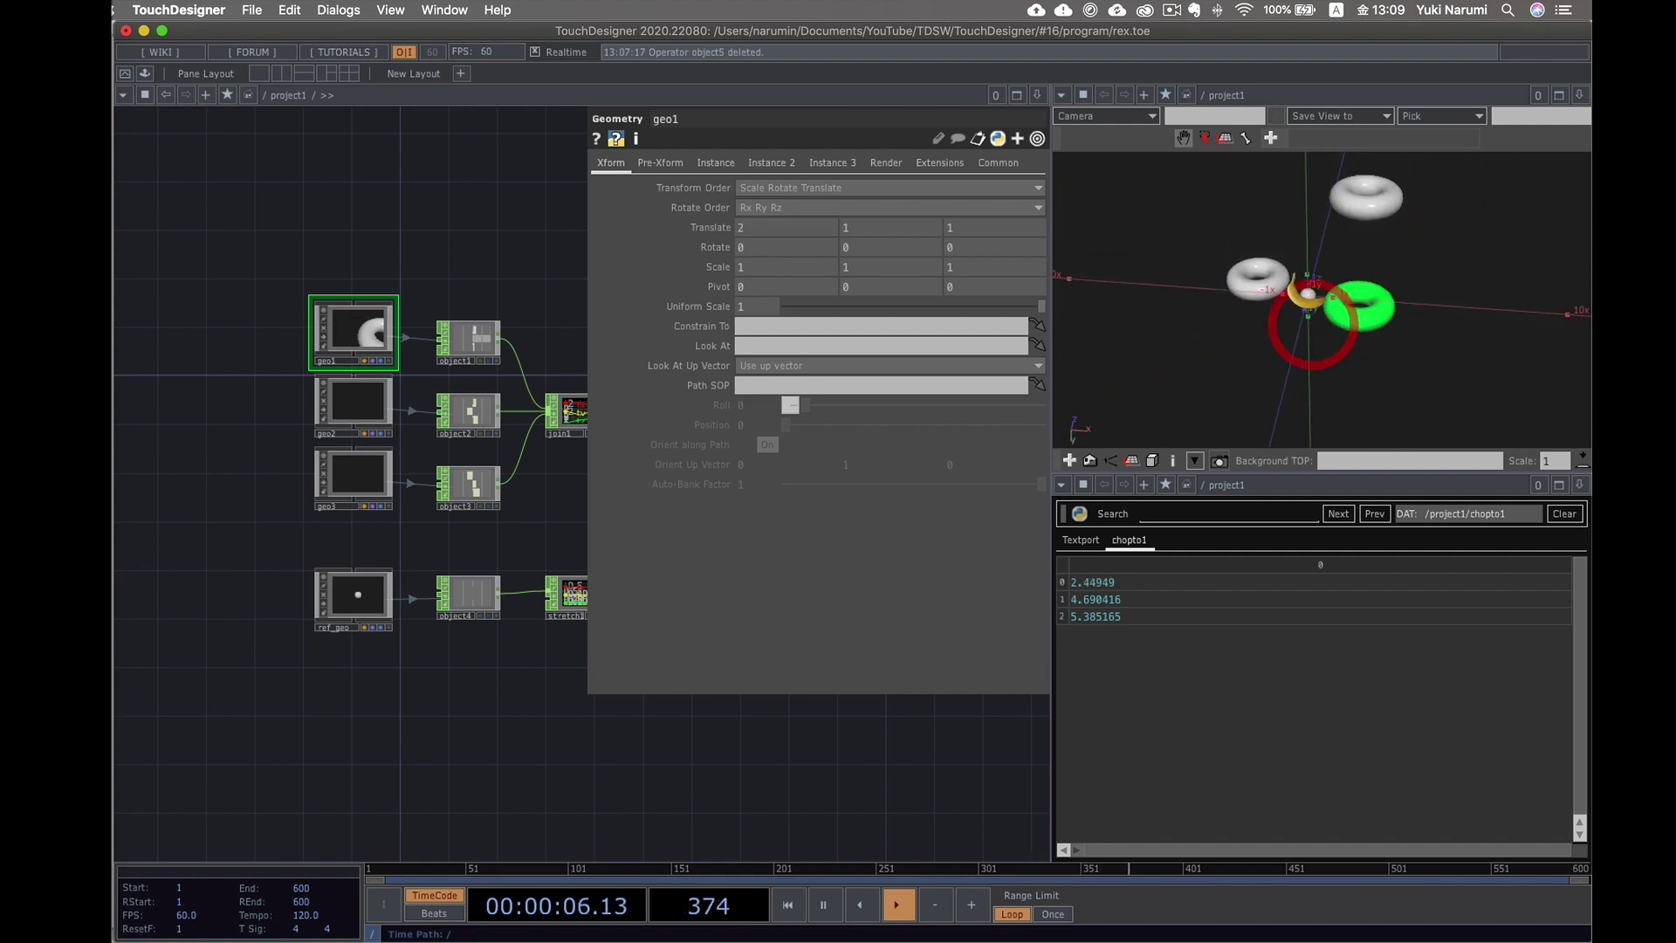
- Set geo2's Y translation to -2 and its Z translation to 1 to test its distance in the table
{"action": "left_click_drag", "start_coordinate": [1306, 286], "coordinate": [1254, 480]}
{"action": "left_click", "coordinate": [355, 401]}
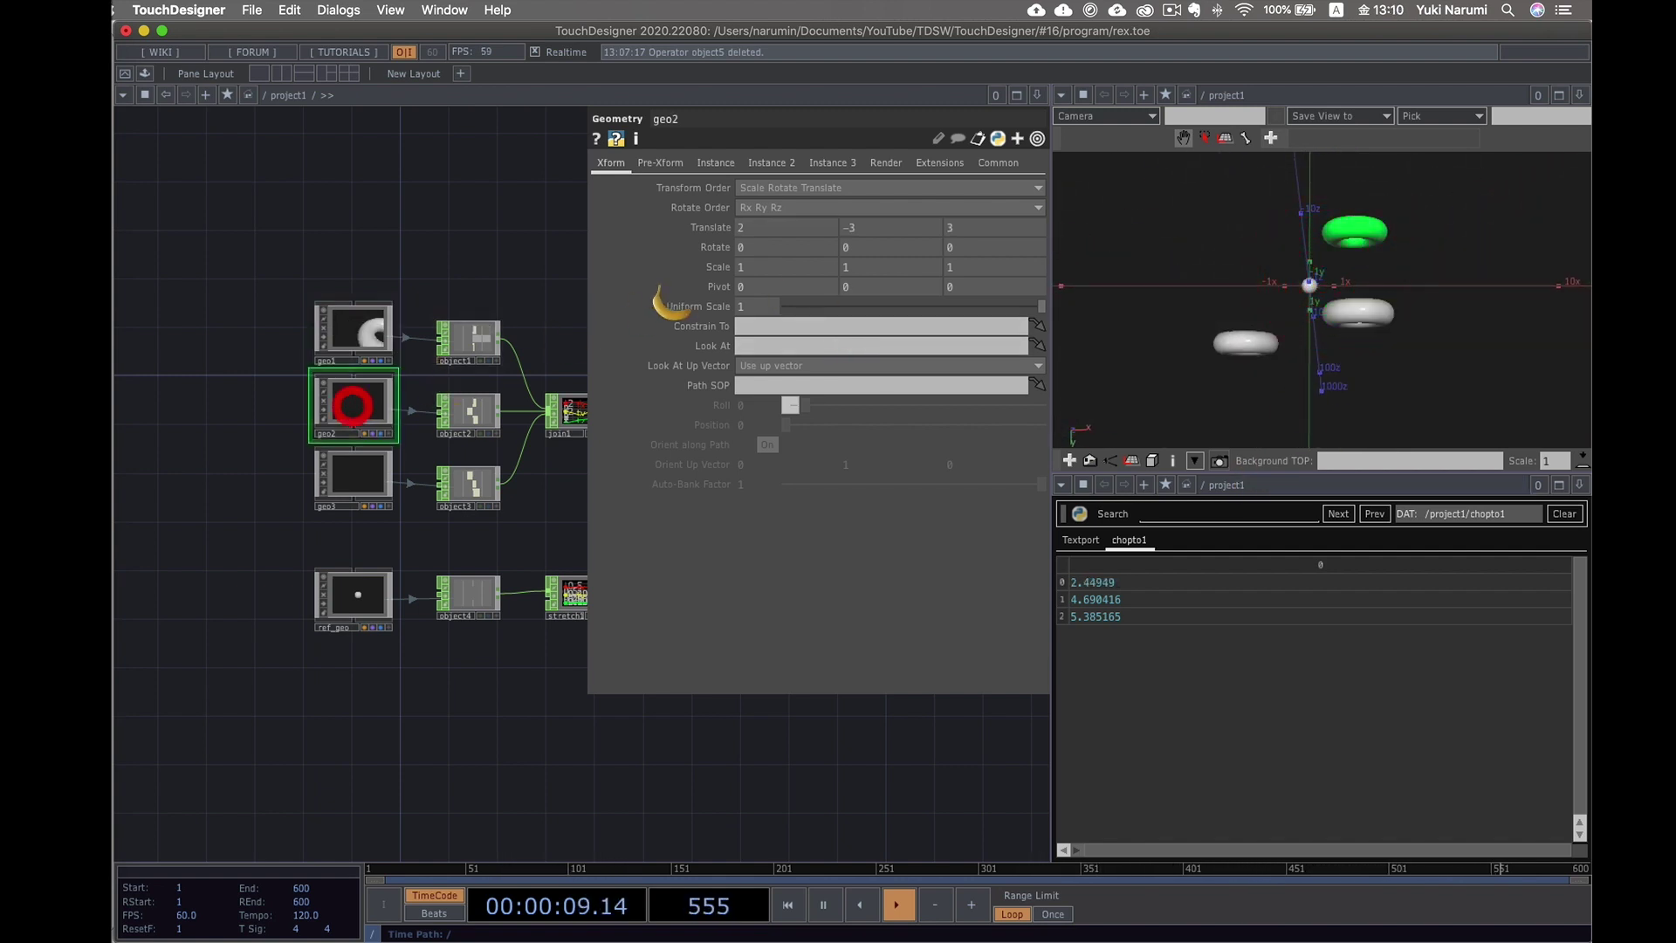
{"action": "left_click", "coordinate": [891, 225]}
{"action": "type", "text": "-2"}
{"action": "key", "text": "Return"}
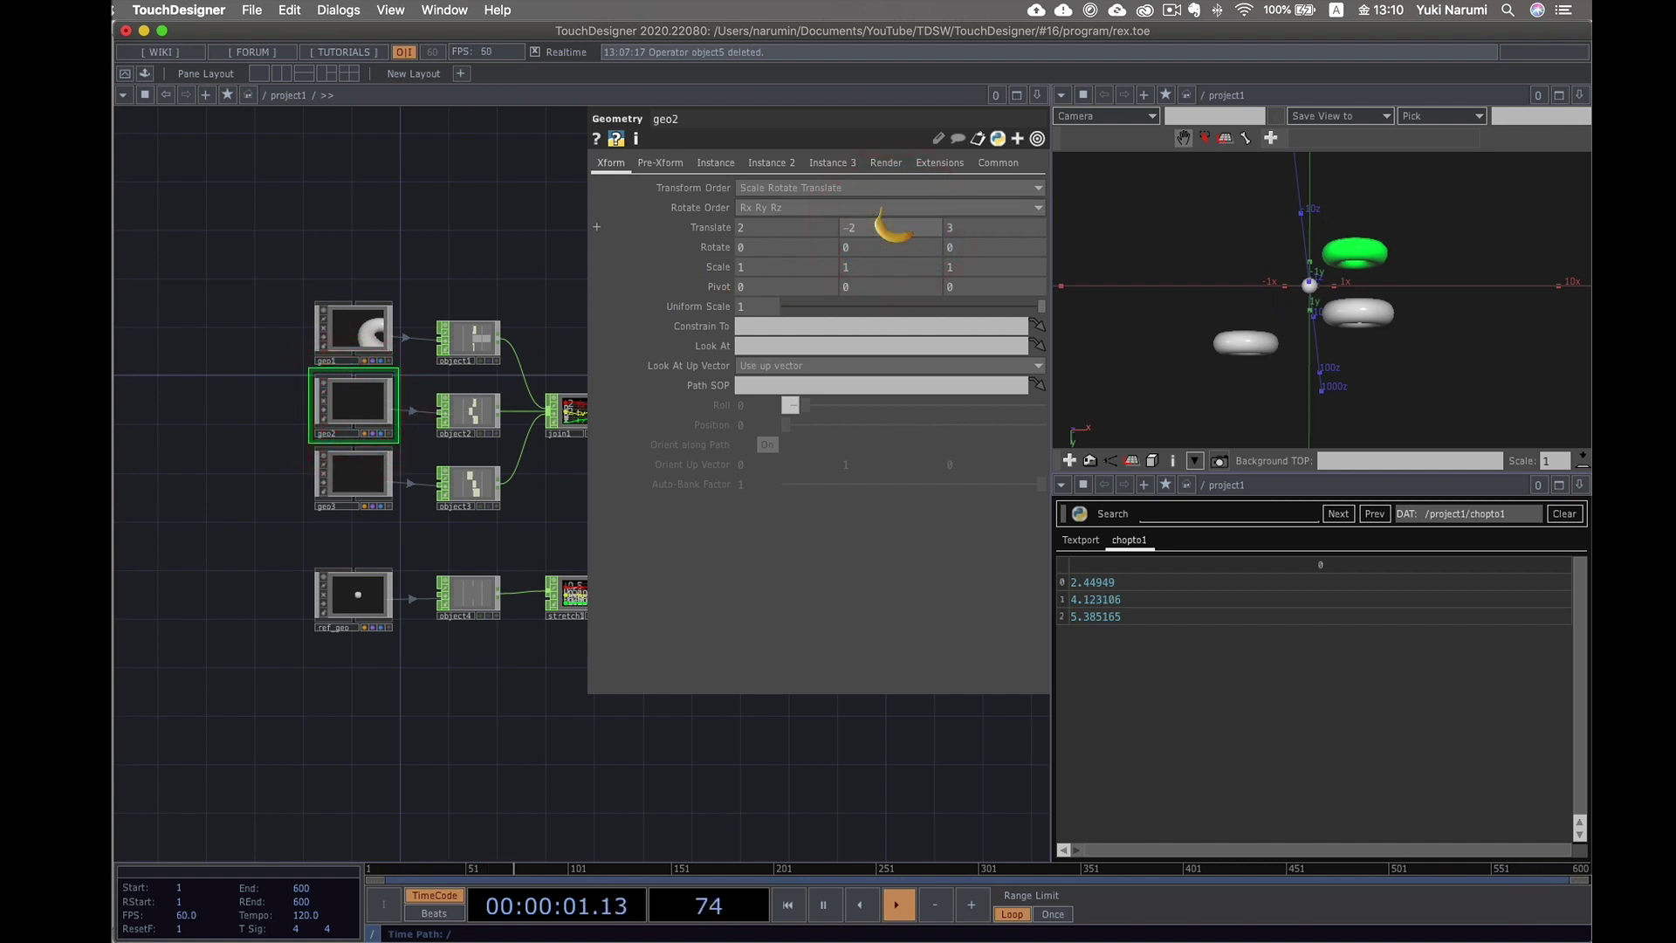
{"action": "left_click", "coordinate": [954, 229]}
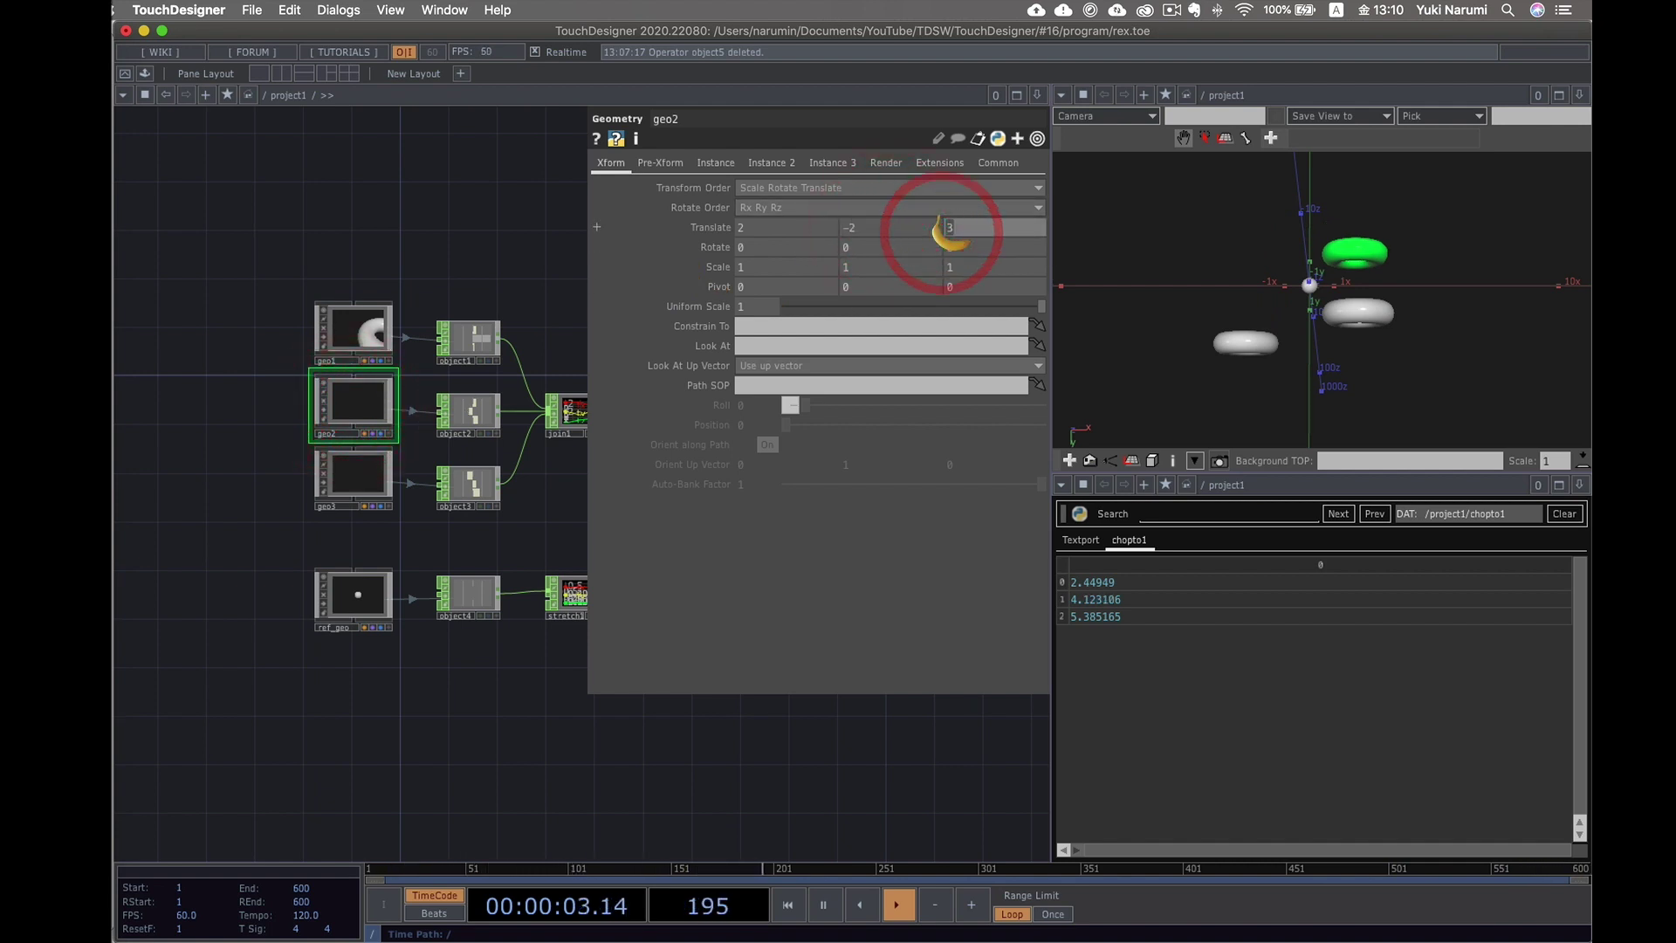
{"action": "type", "text": "1"}
{"action": "key", "text": "Return"}
{"action": "left_click_drag", "start_coordinate": [1291, 251], "coordinate": [1328, 292]}
{"action": "left_click", "coordinate": [462, 216]}
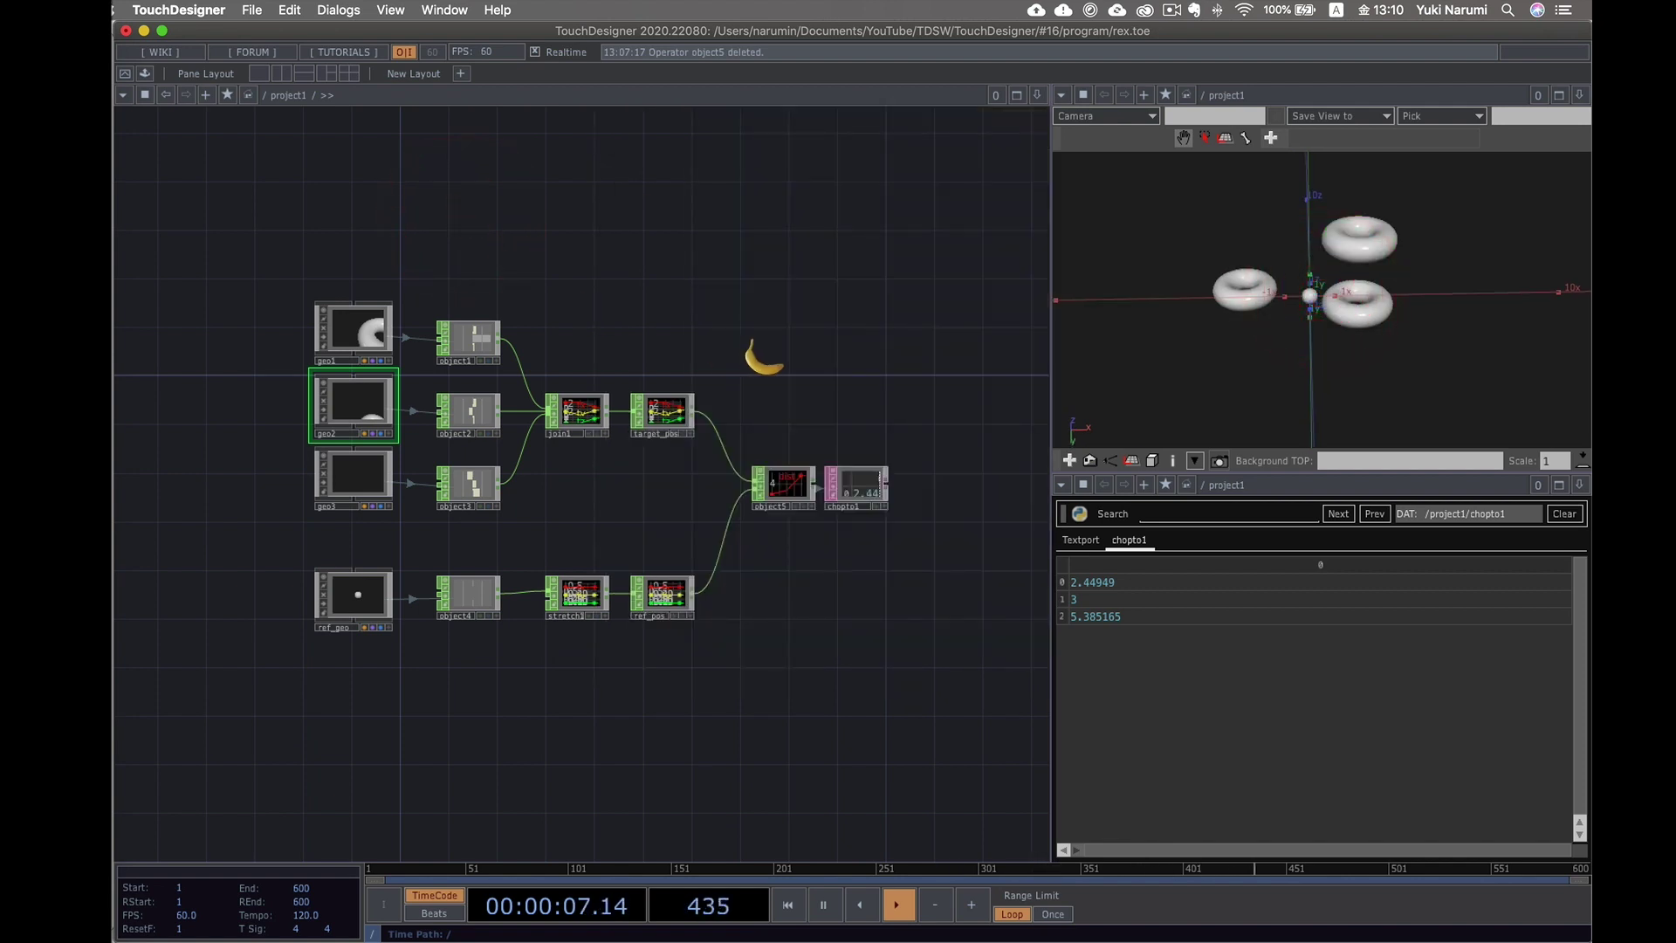
- Bring the /project1/Part1 output window in front of the network to view its render
{"action": "scroll", "coordinate": [804, 511], "scroll_direction": "up", "scroll_amount": 3}
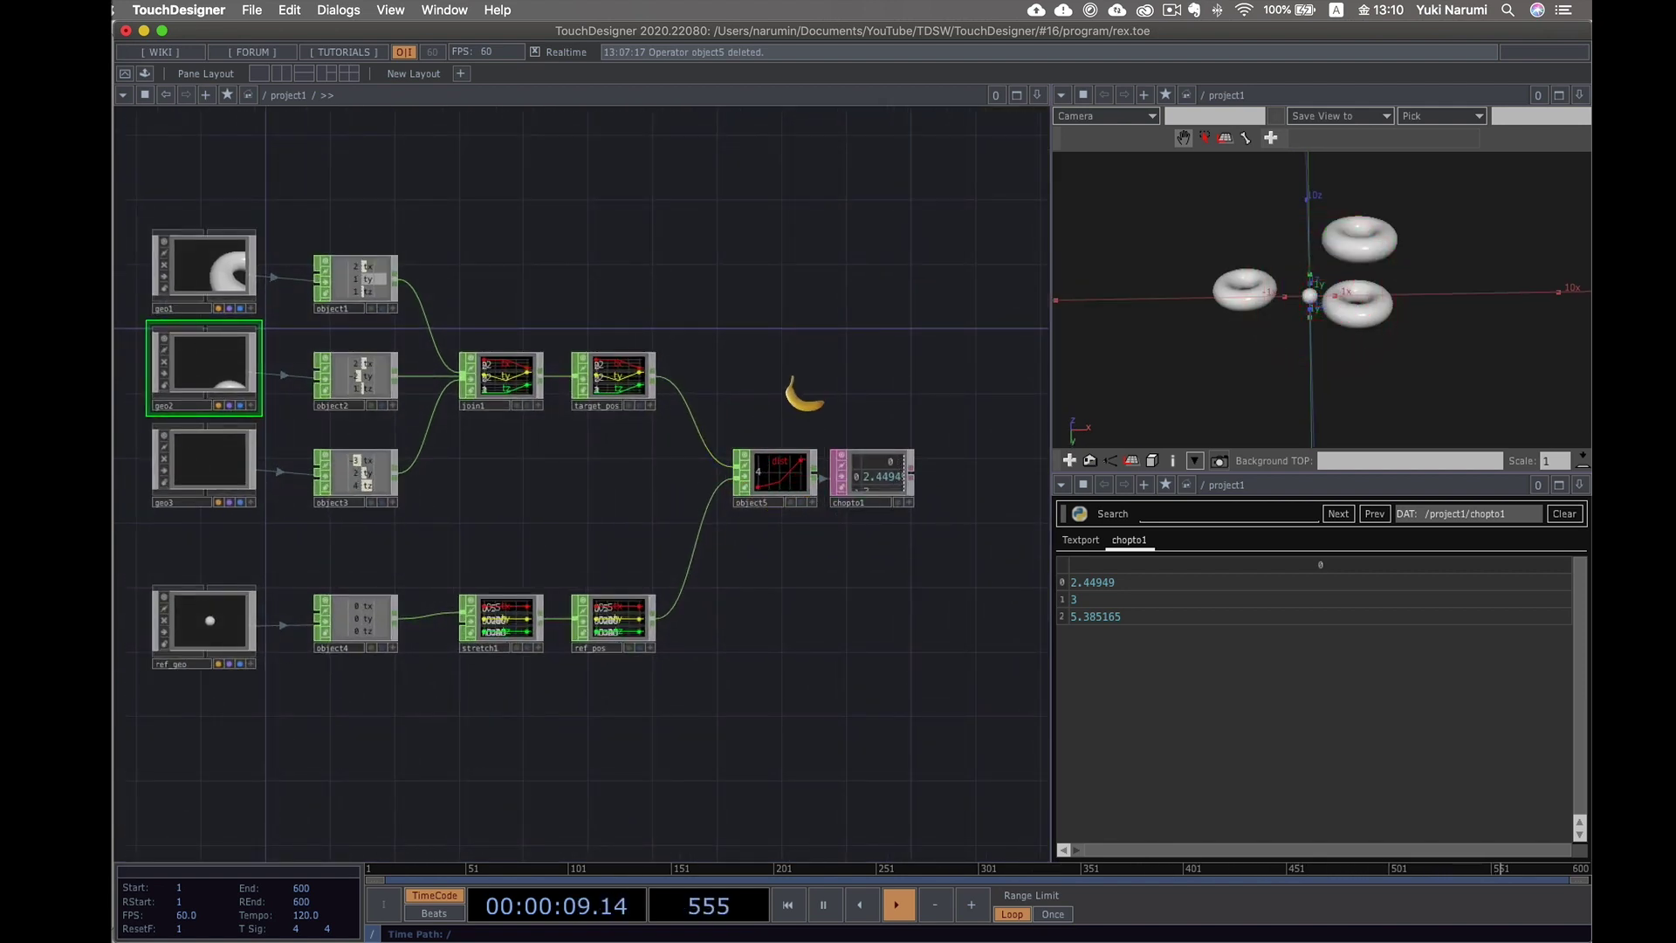
{"action": "left_click", "coordinate": [861, 374]}
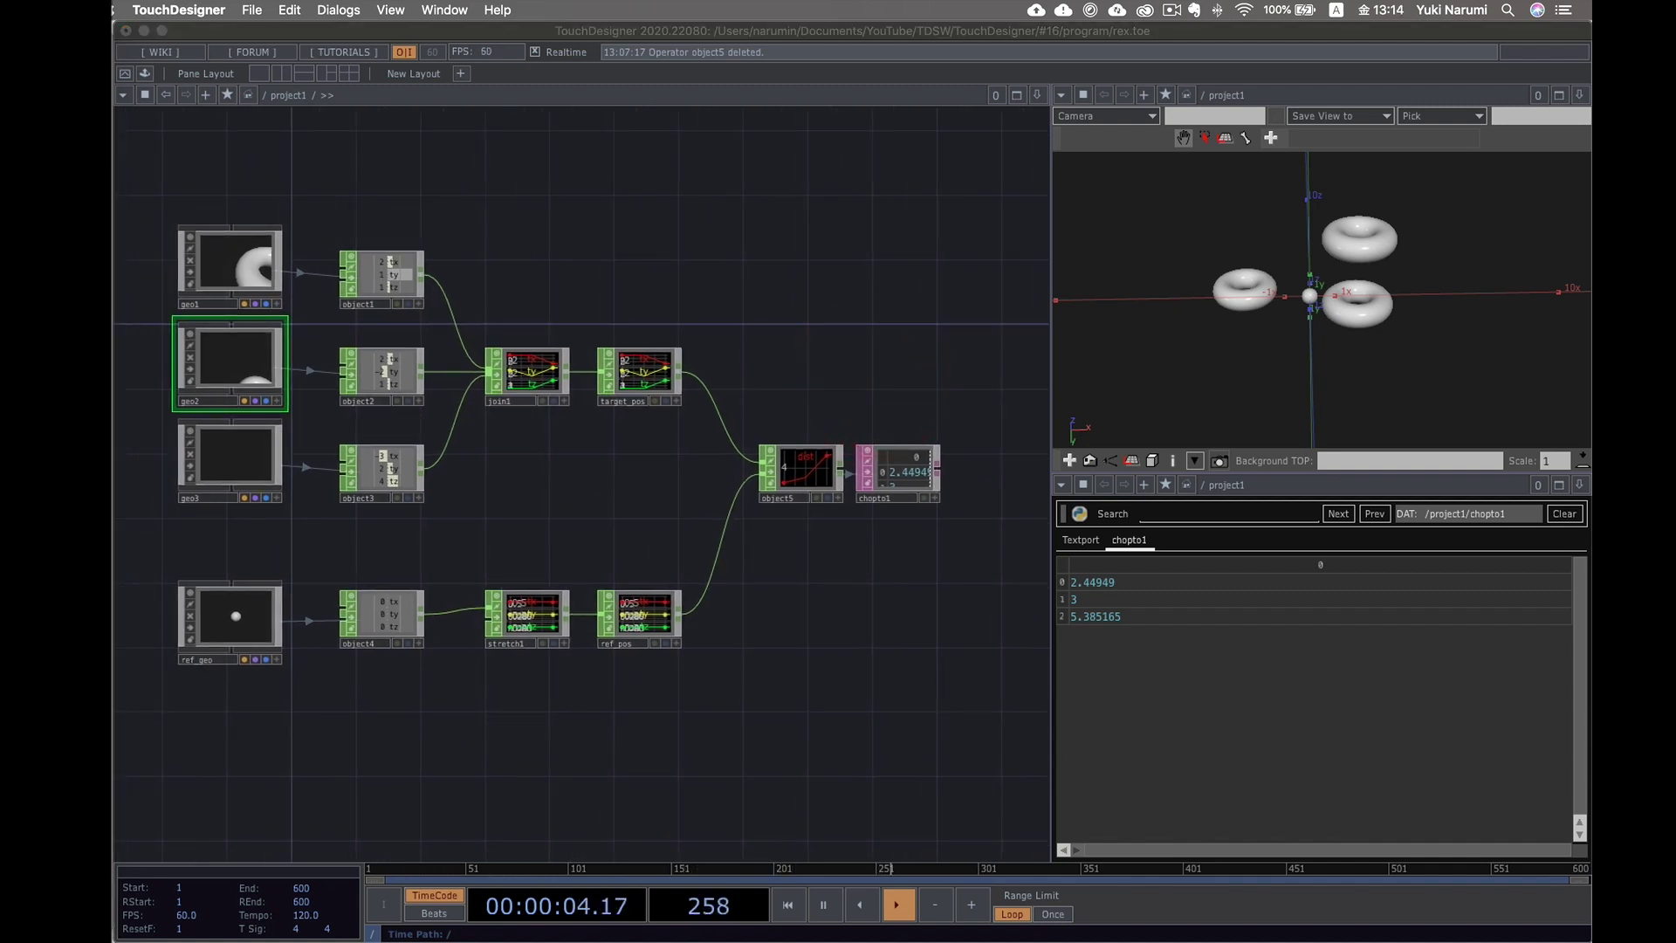
{"action": "left_click_drag", "start_coordinate": [1591, 122], "coordinate": [953, 138]}
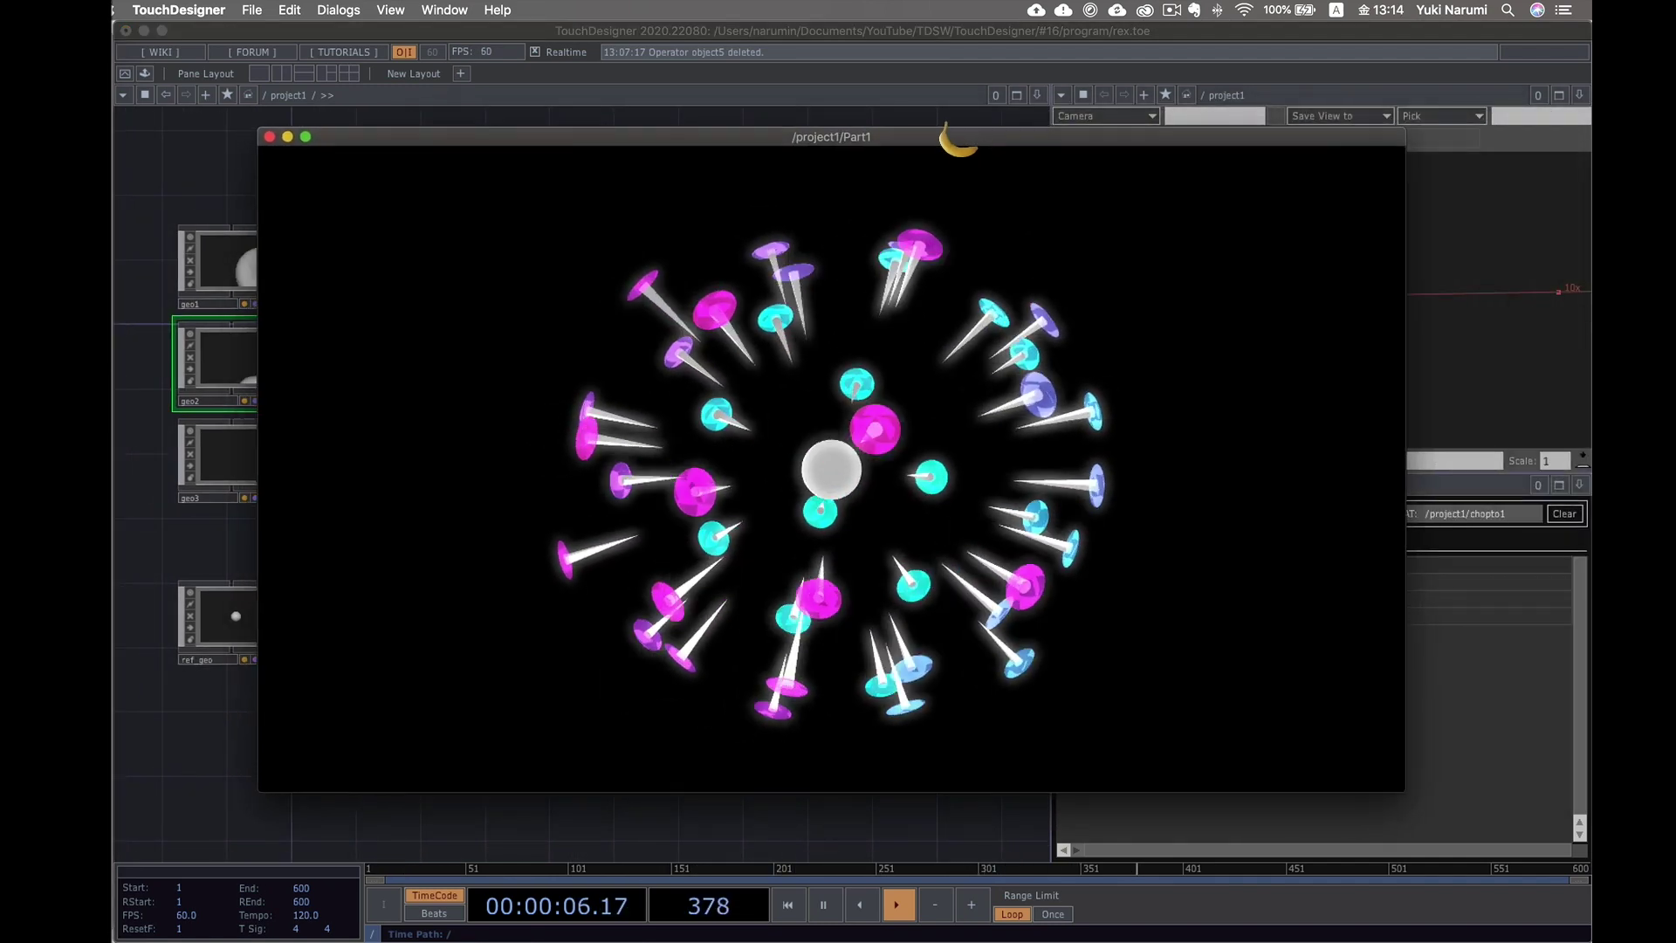